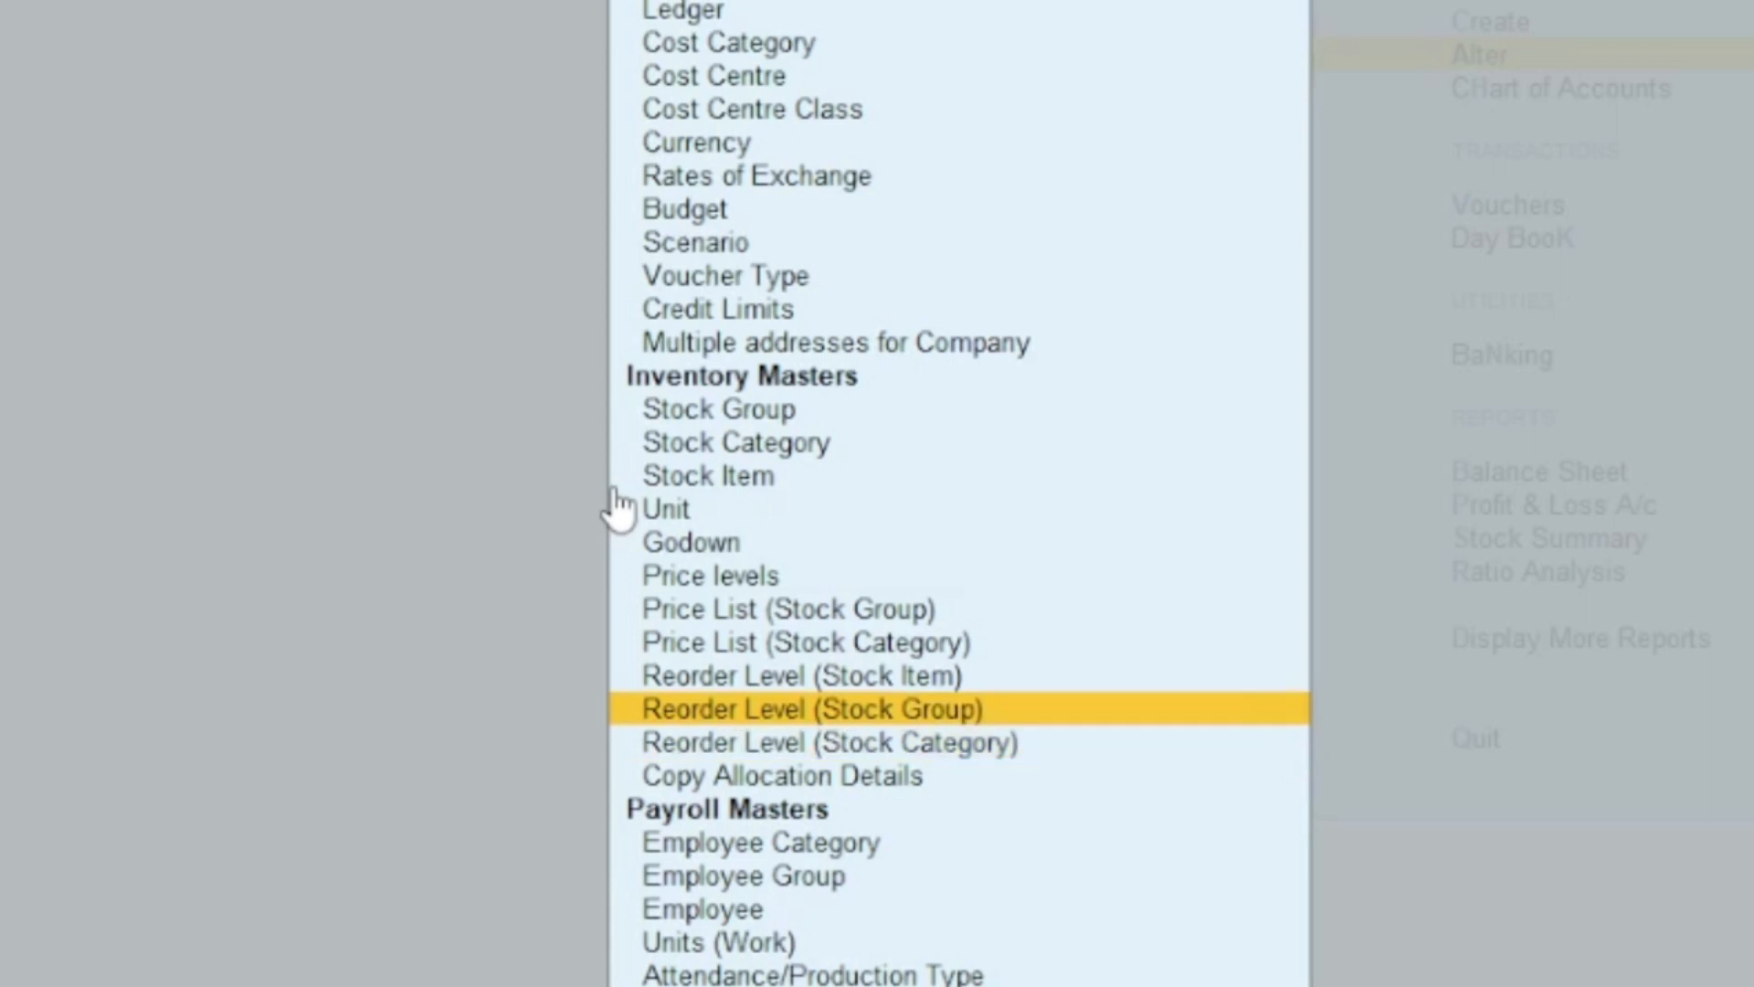
Step: Open the reorder level settings for the stock item NIKE T-SHIRT
{"action": "key", "text": "Up"}
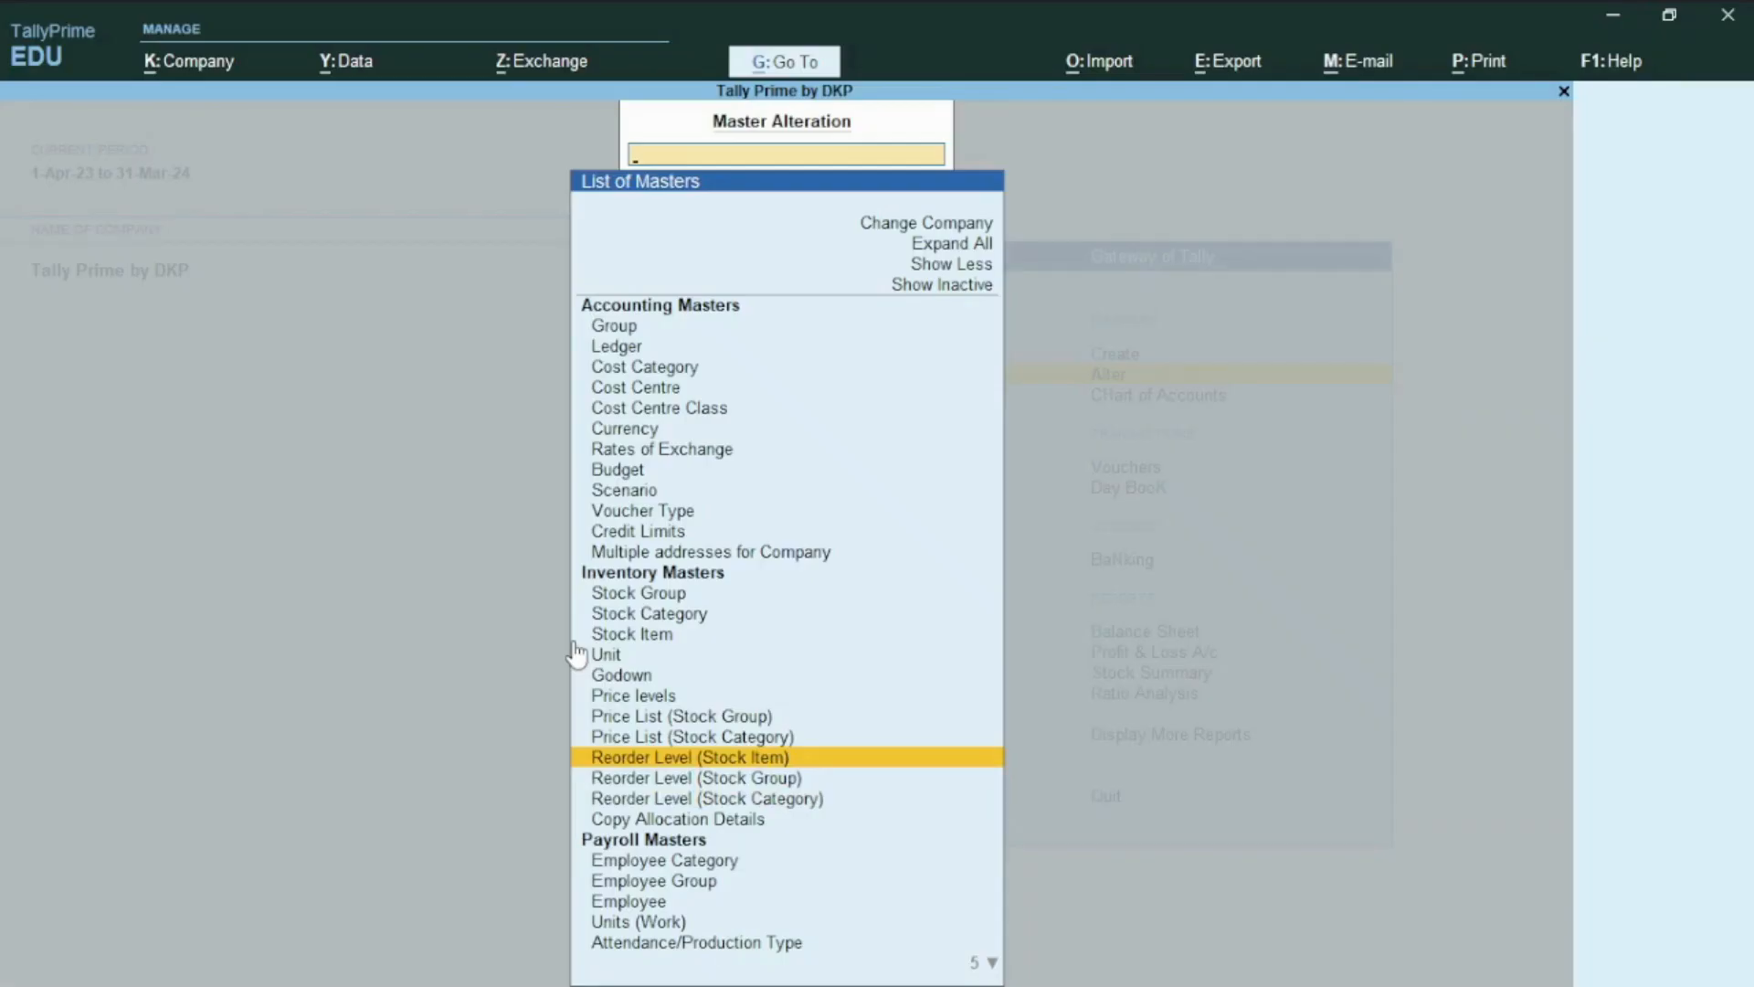
{"action": "key", "text": "Return"}
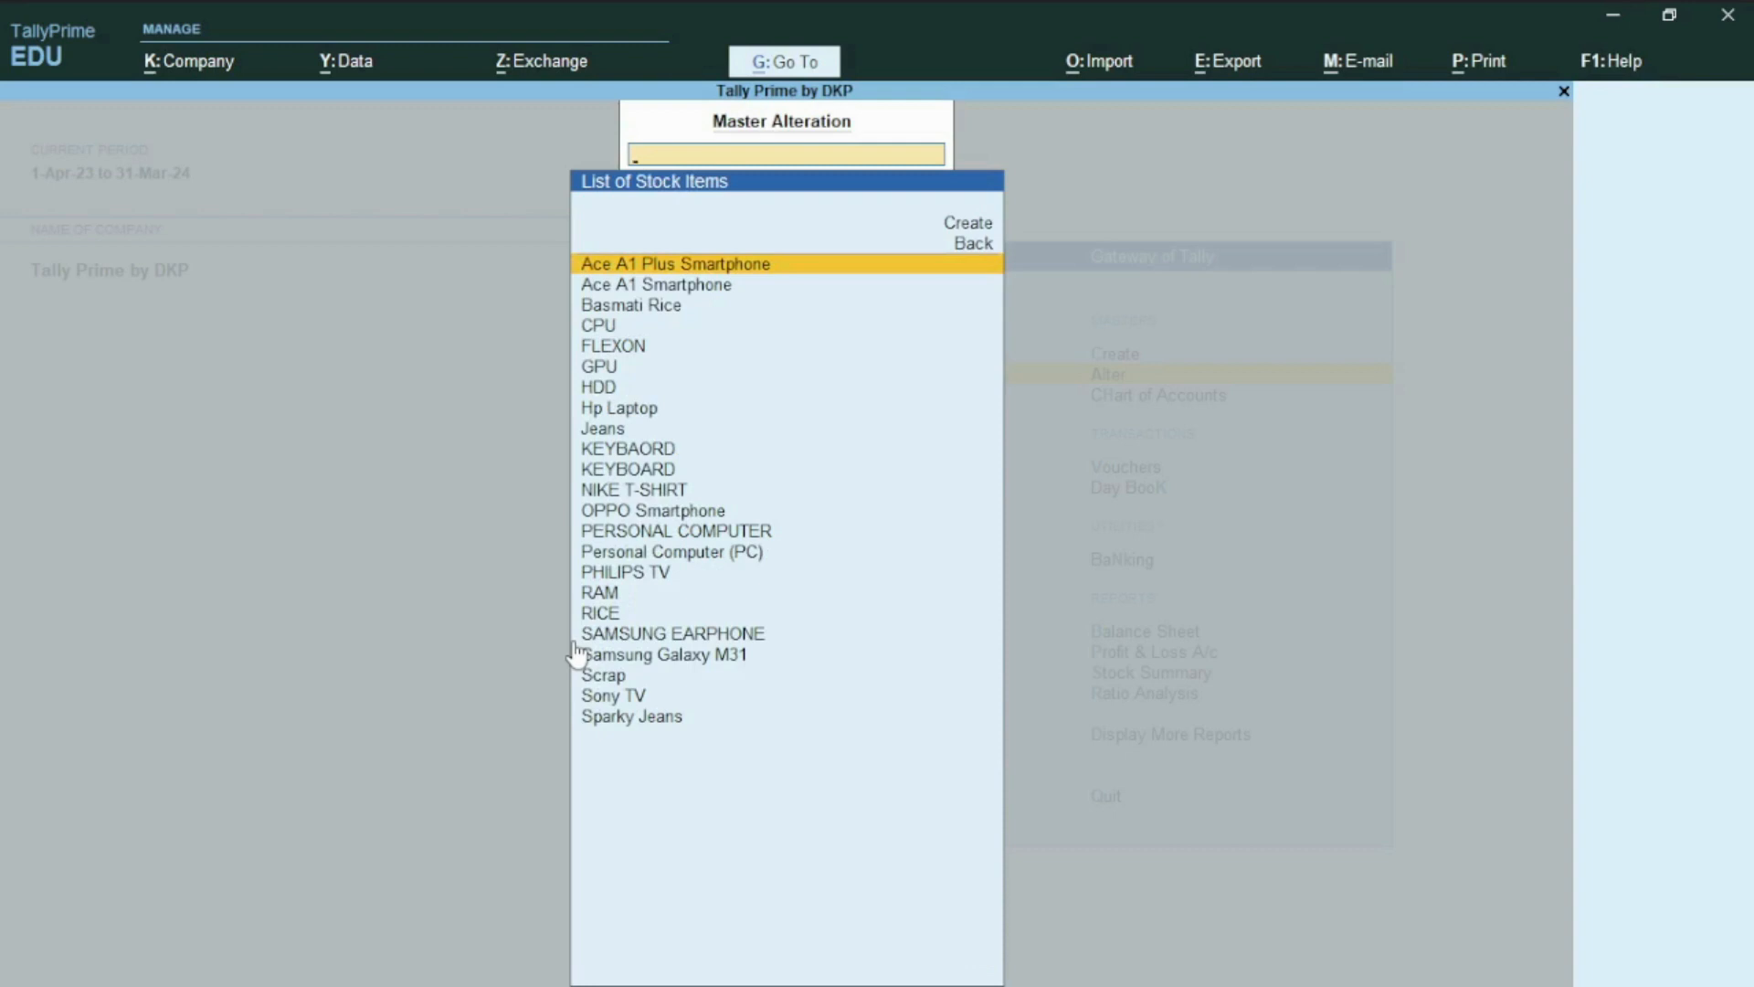
{"action": "type", "text": "NI"}
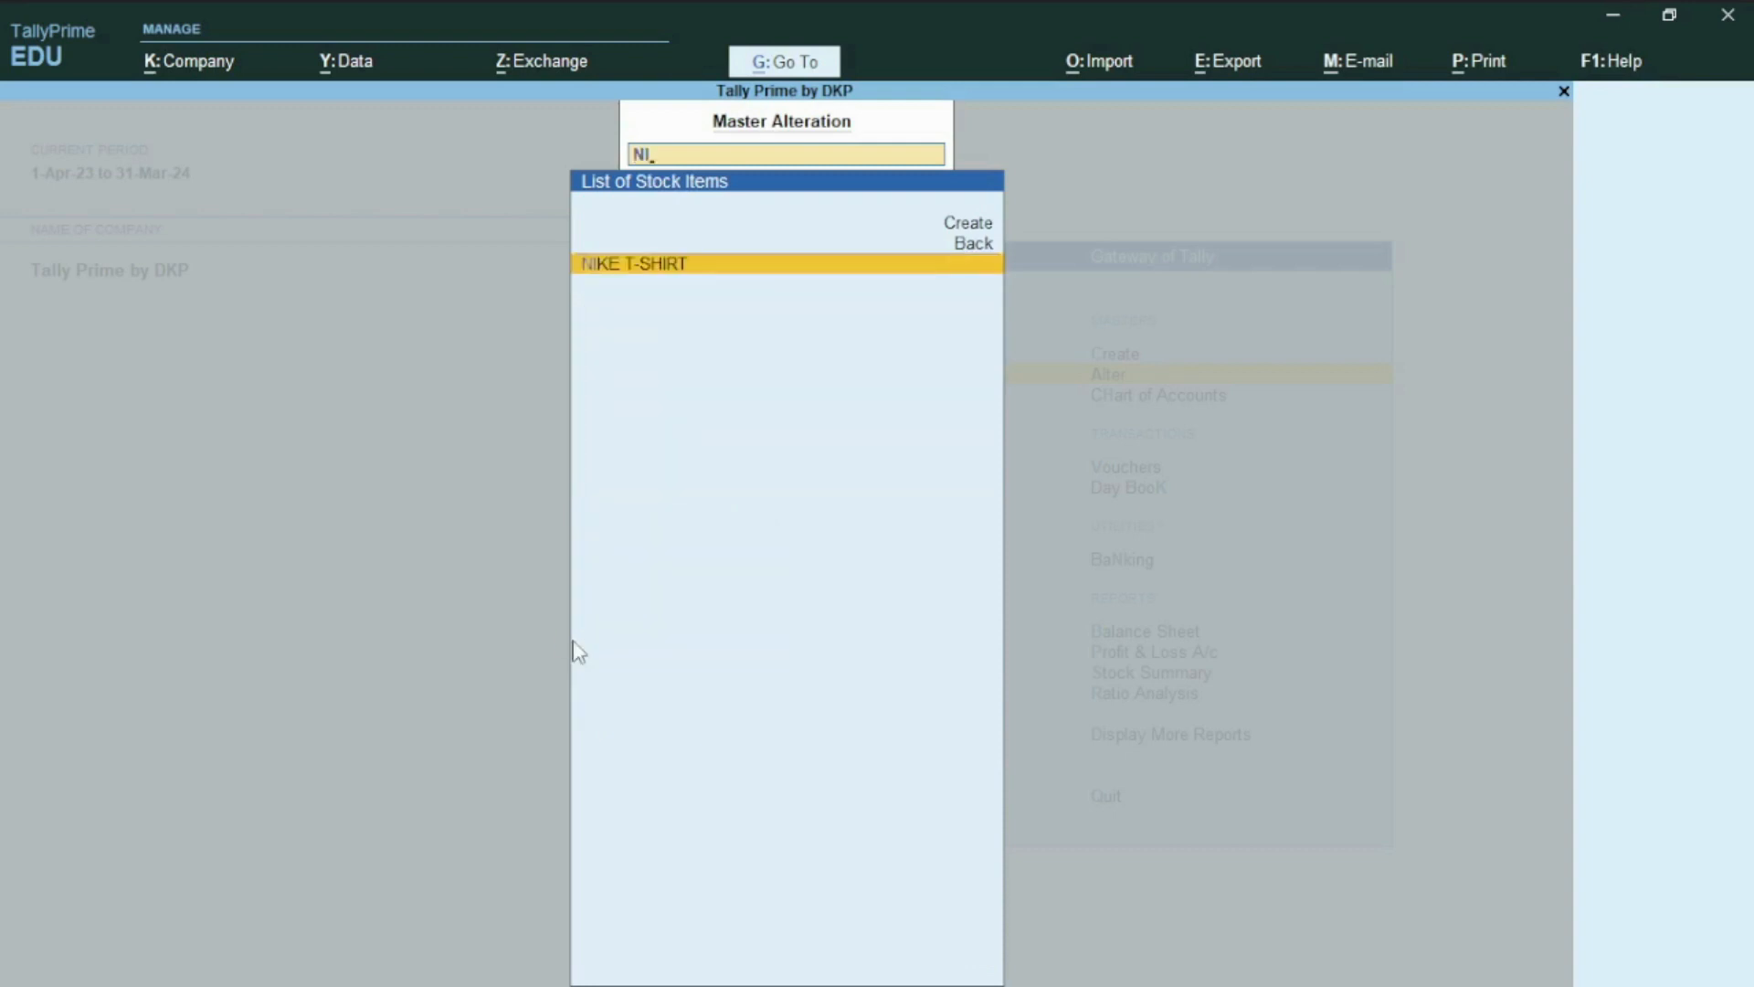
{"action": "key", "text": "Return"}
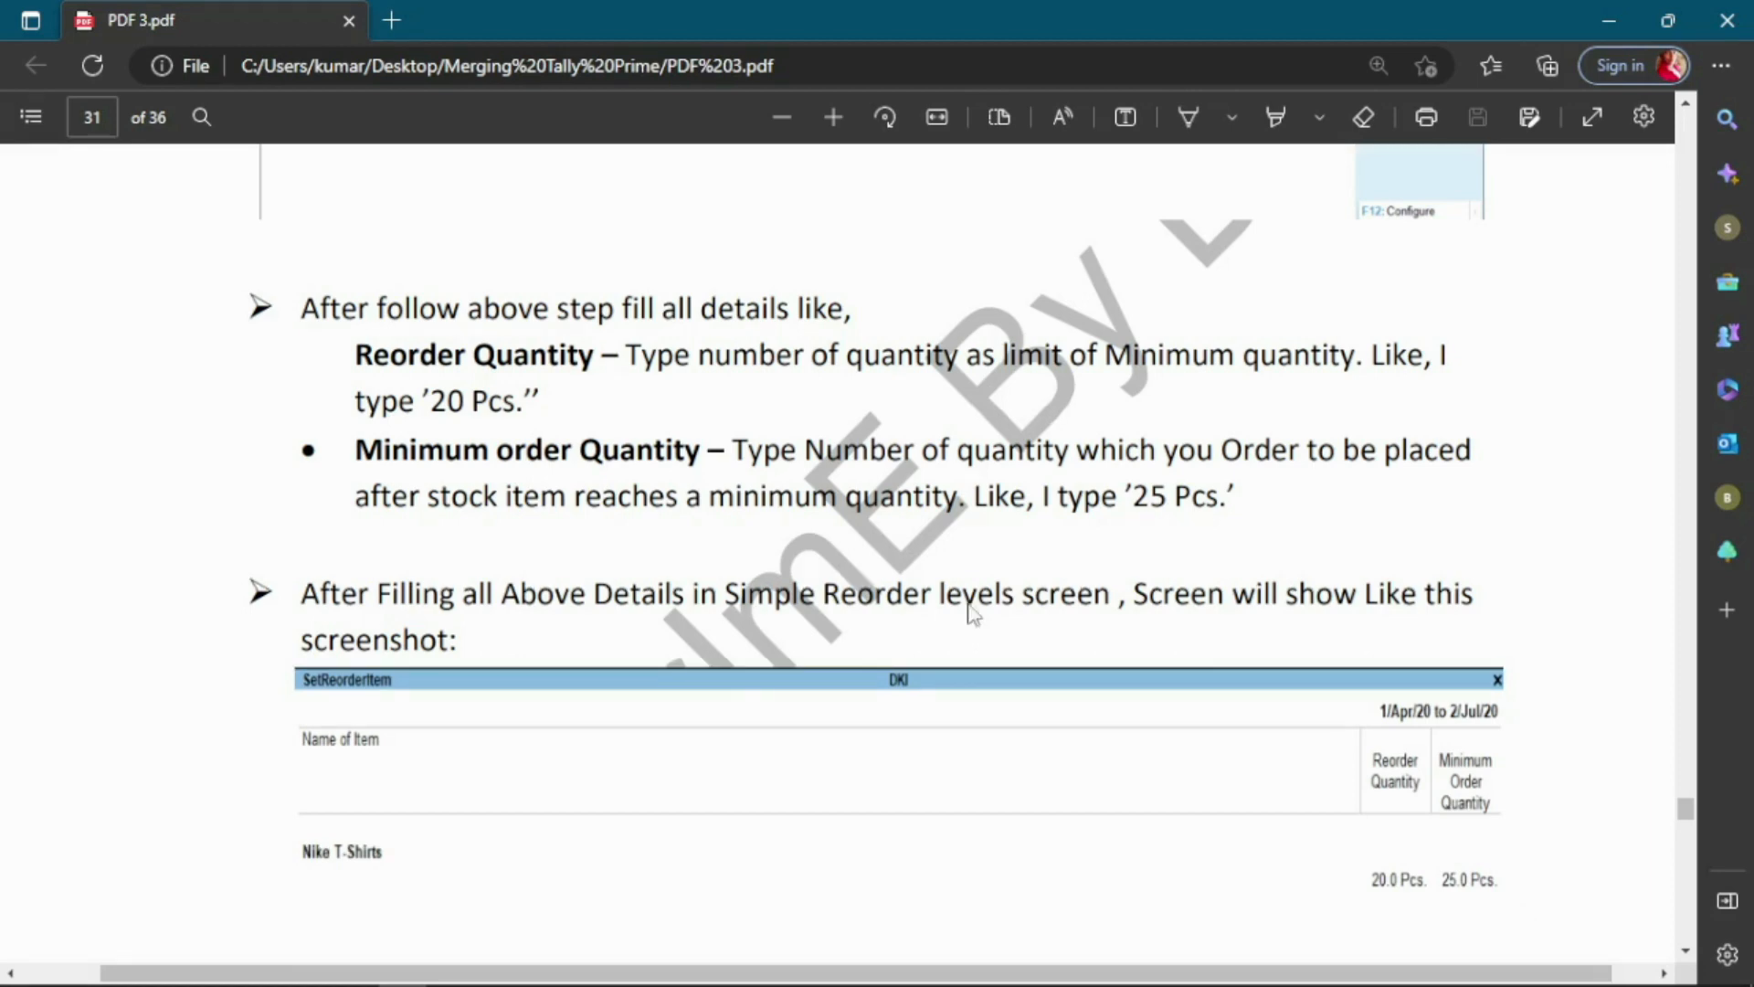
Step: Switch to TallyPrime, set NIKE T-SHIRT's reorder quantity to 20 Pcs and minimum order quantity to 25 Pcs, and accept the entry
{"action": "key", "text": "alt+Tab"}
{"action": "type", "text": "2"}
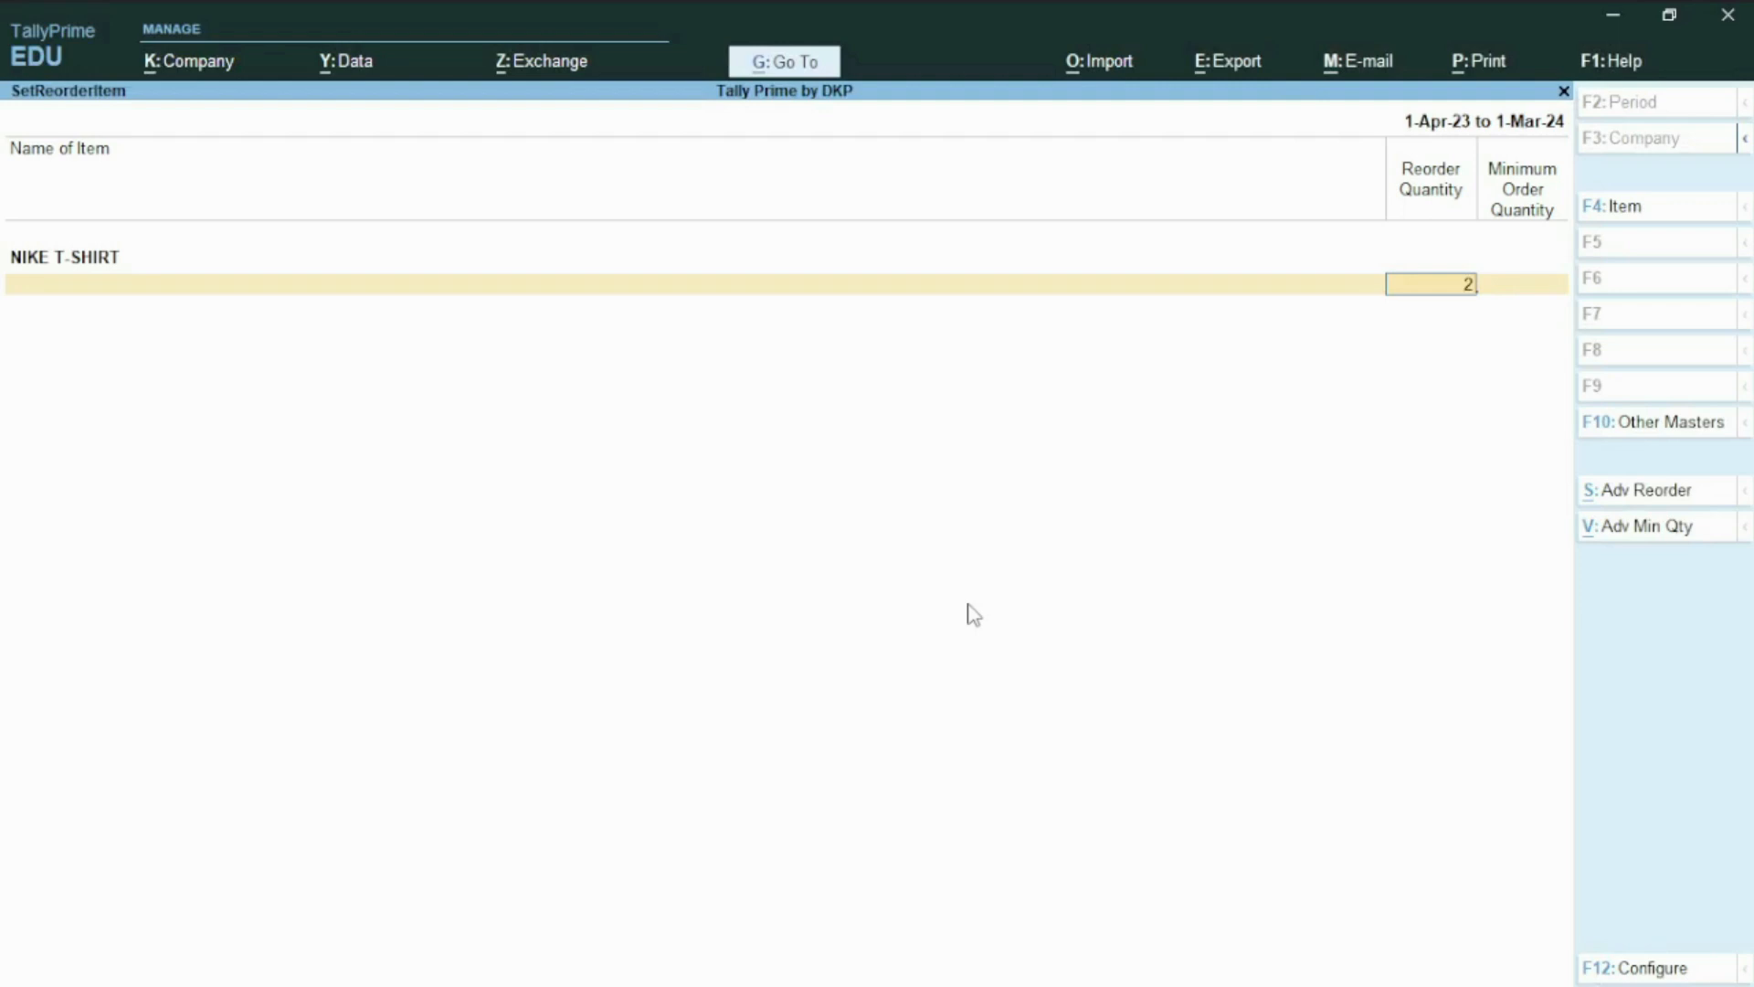
{"action": "type", "text": "0"}
{"action": "key", "text": "Return"}
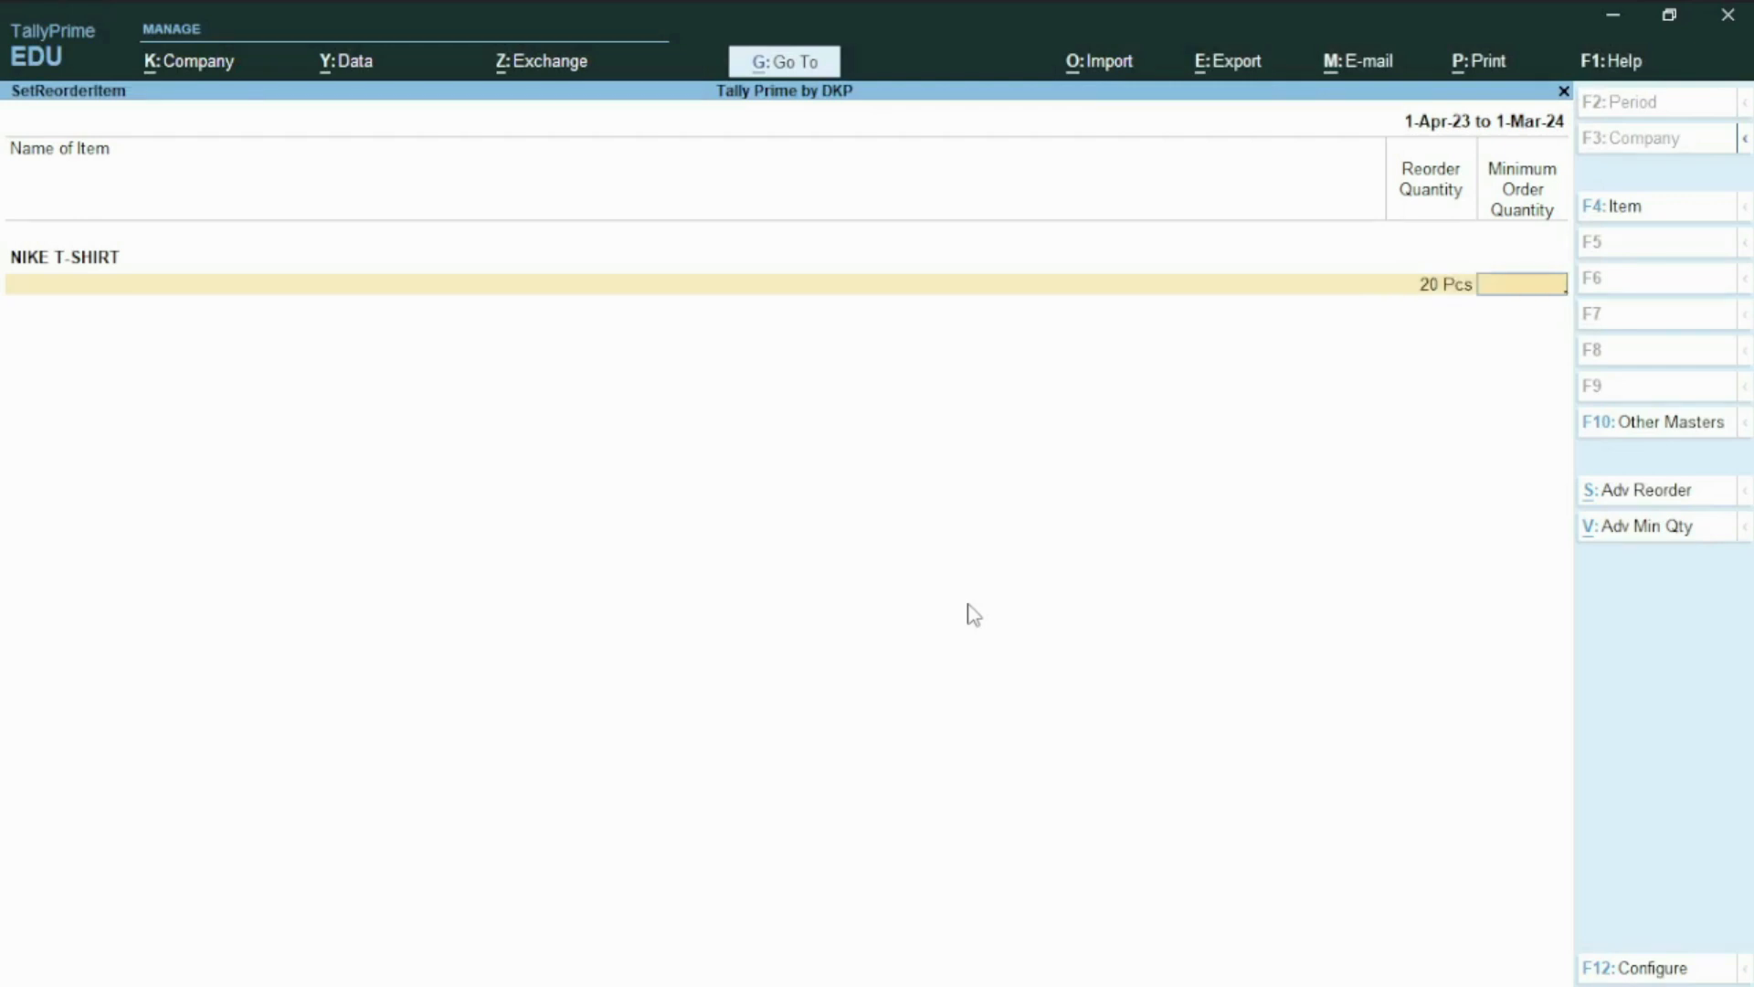
{"action": "type", "text": "25"}
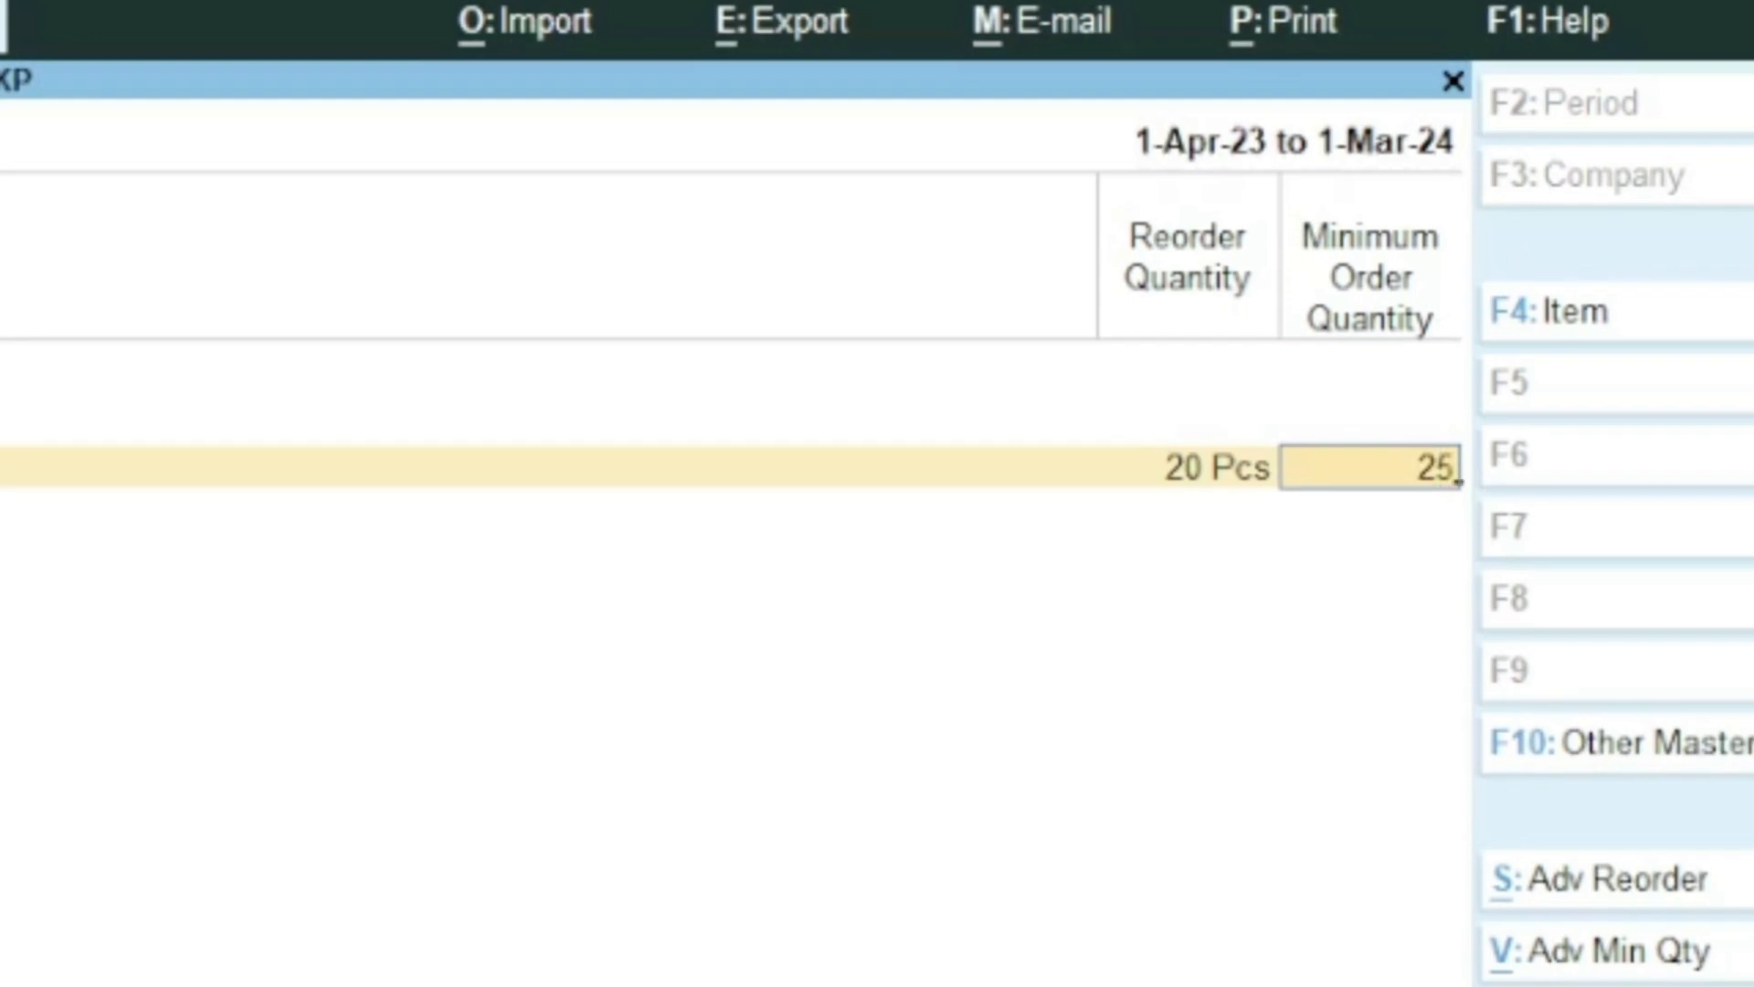
{"action": "key", "text": "Return"}
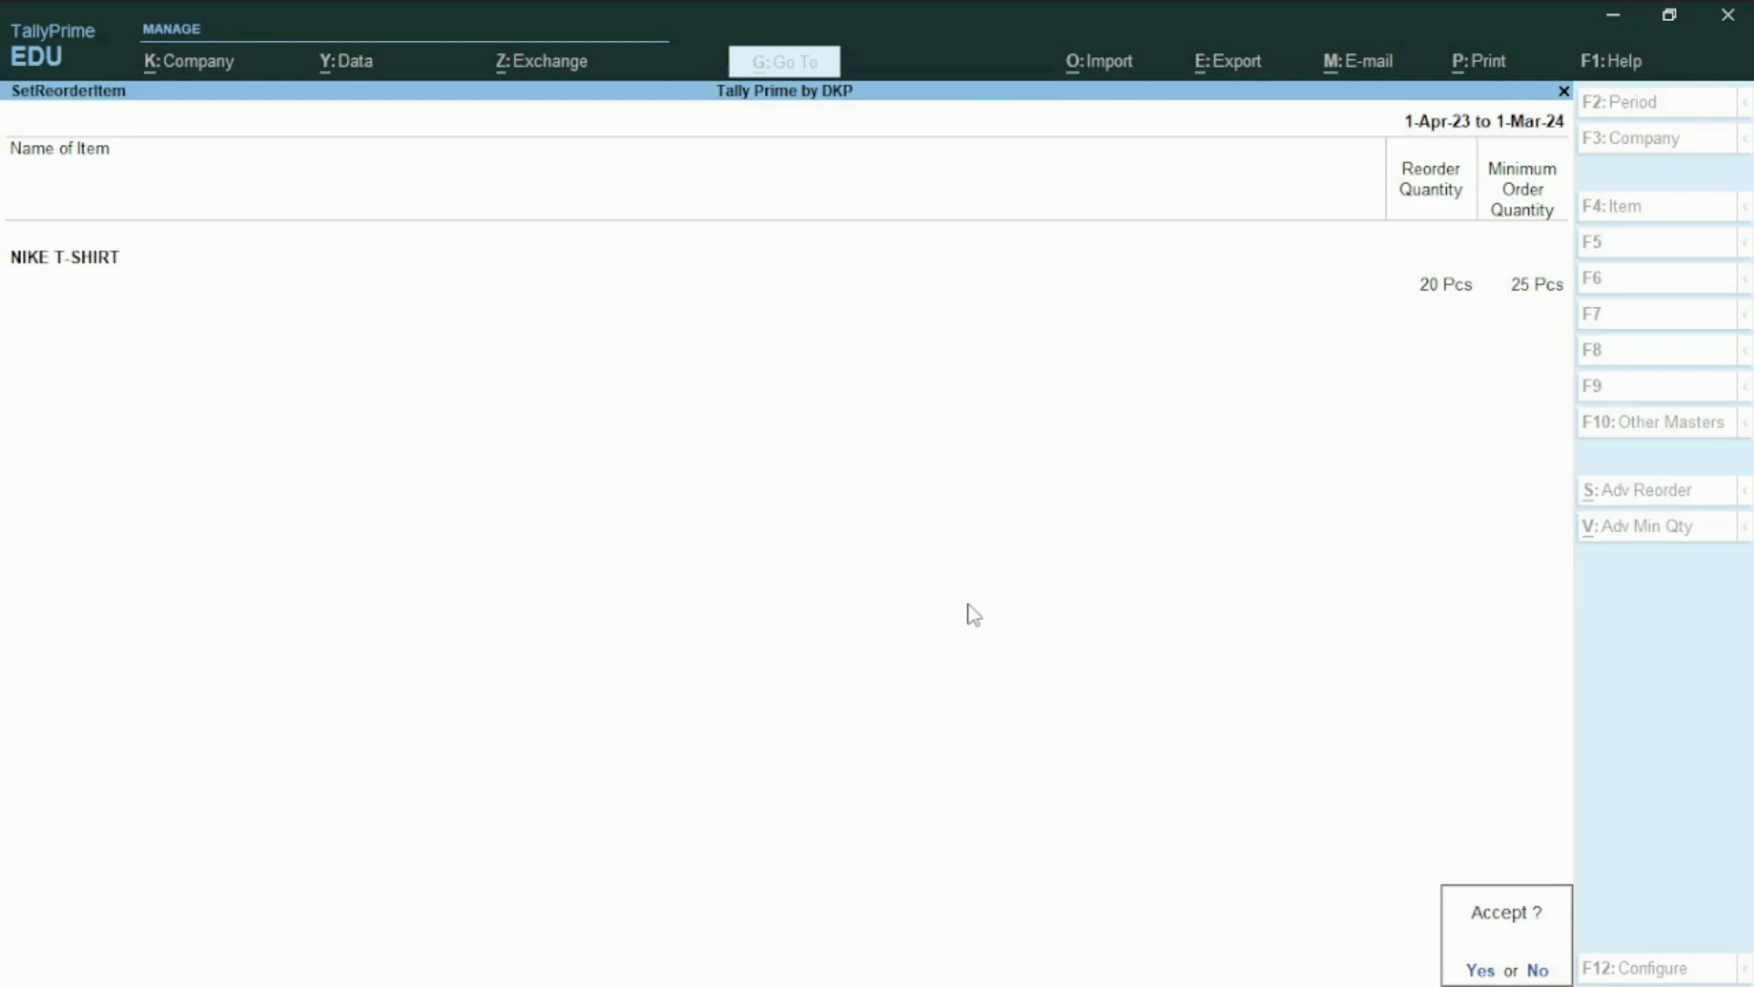
{"action": "key", "text": "Return"}
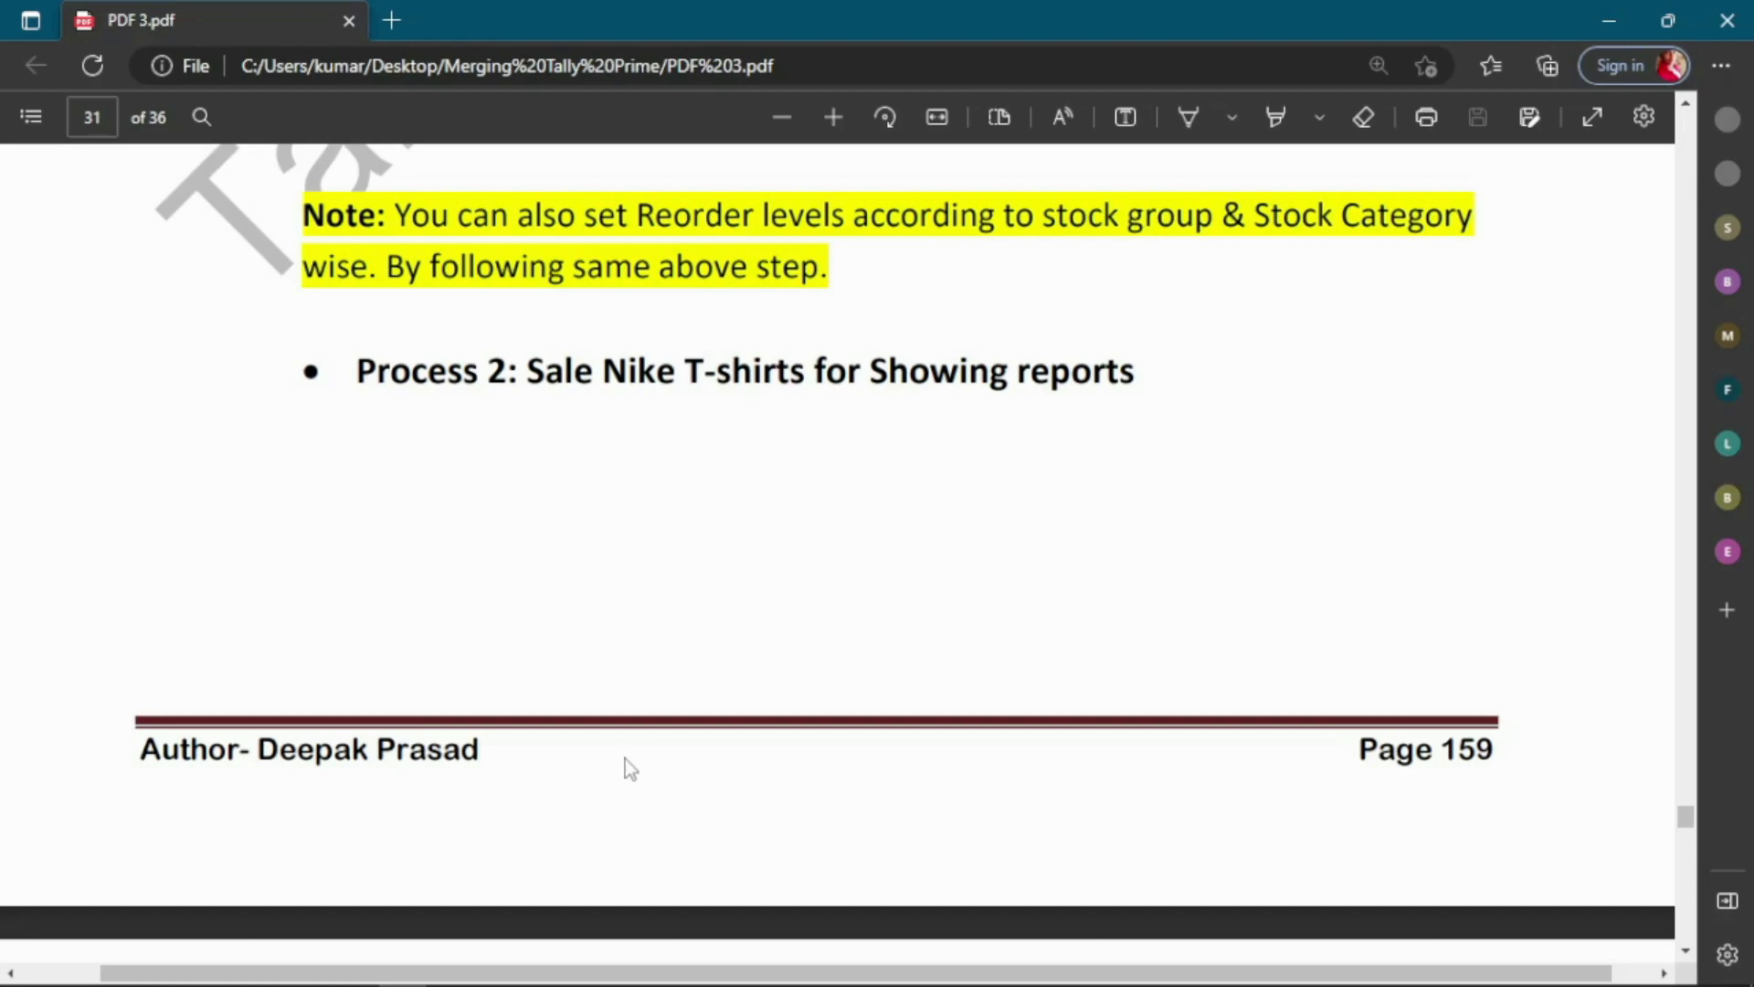
Step: Switch to TallyPrime and check the T-SHIRT group's closing stock in the Stock Summary, returning to the Gateway of Tally
{"action": "key", "text": "alt+Tab"}
{"action": "key", "text": "Tab"}
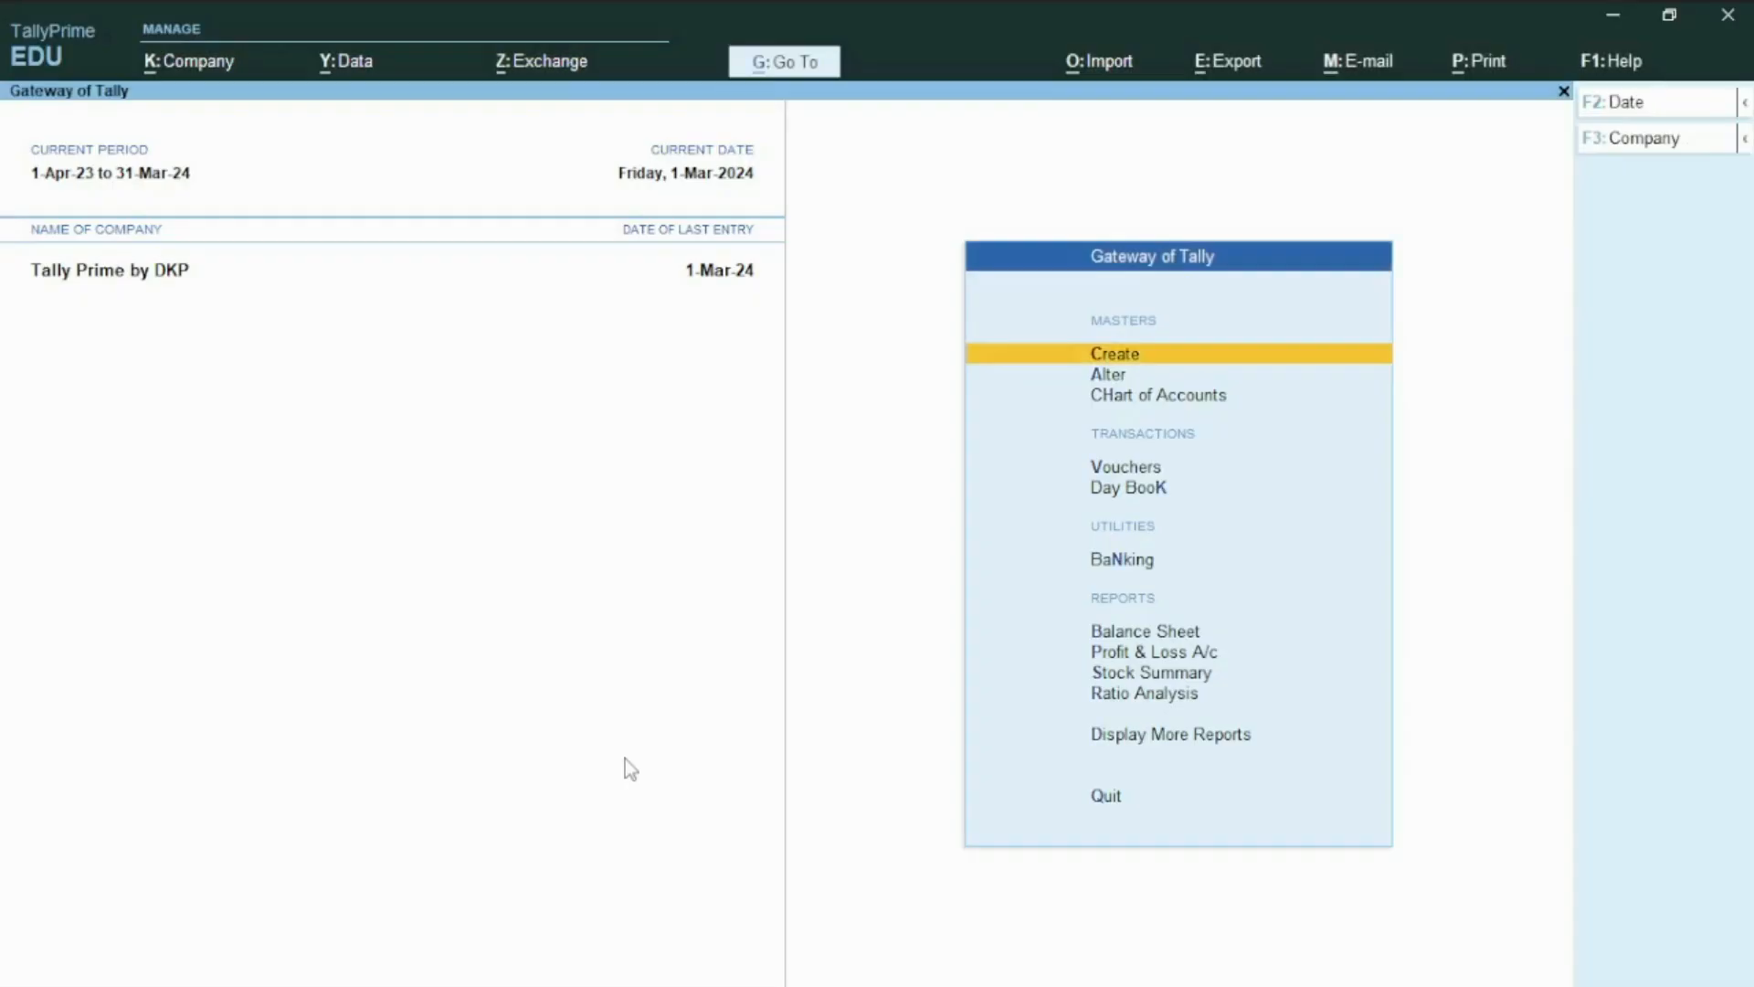
{"action": "key", "text": "Down"}
{"action": "key", "text": "Down"}
{"action": "key", "text": "Down"}
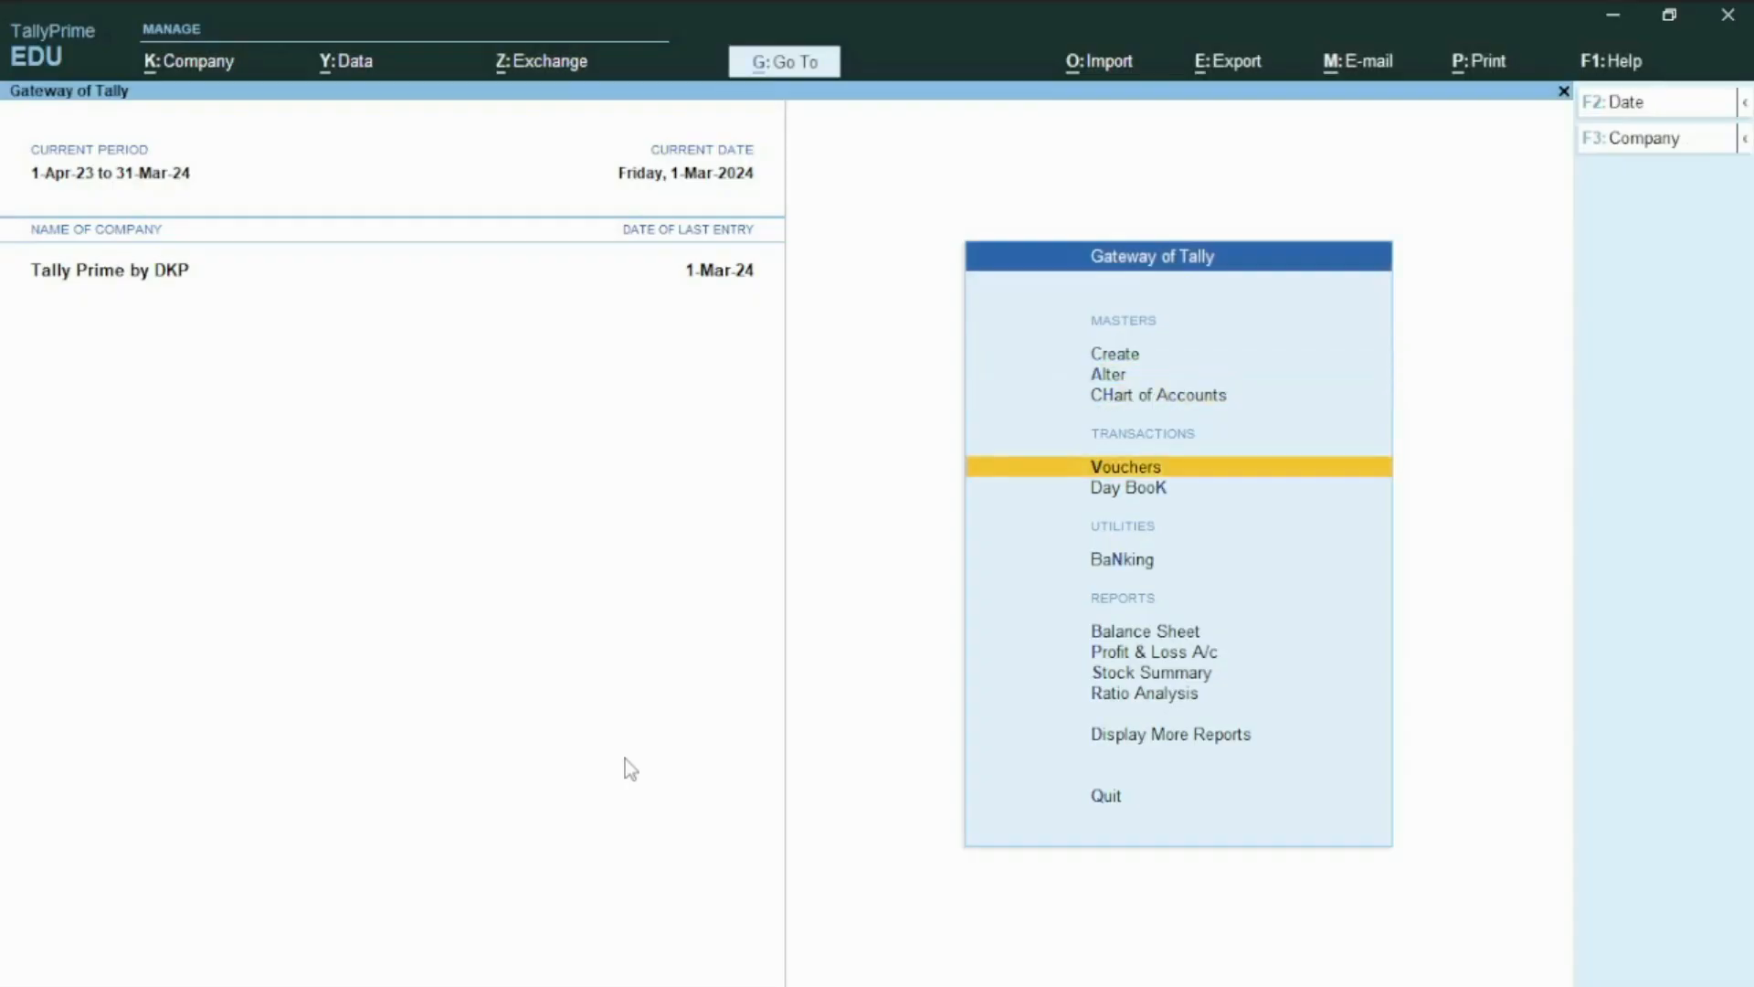
{"action": "key", "text": "s"}
{"action": "key", "text": "Down"}
{"action": "key", "text": "Down"}
{"action": "key", "text": "Down"}
{"action": "key", "text": "Down"}
{"action": "key", "text": "Return"}
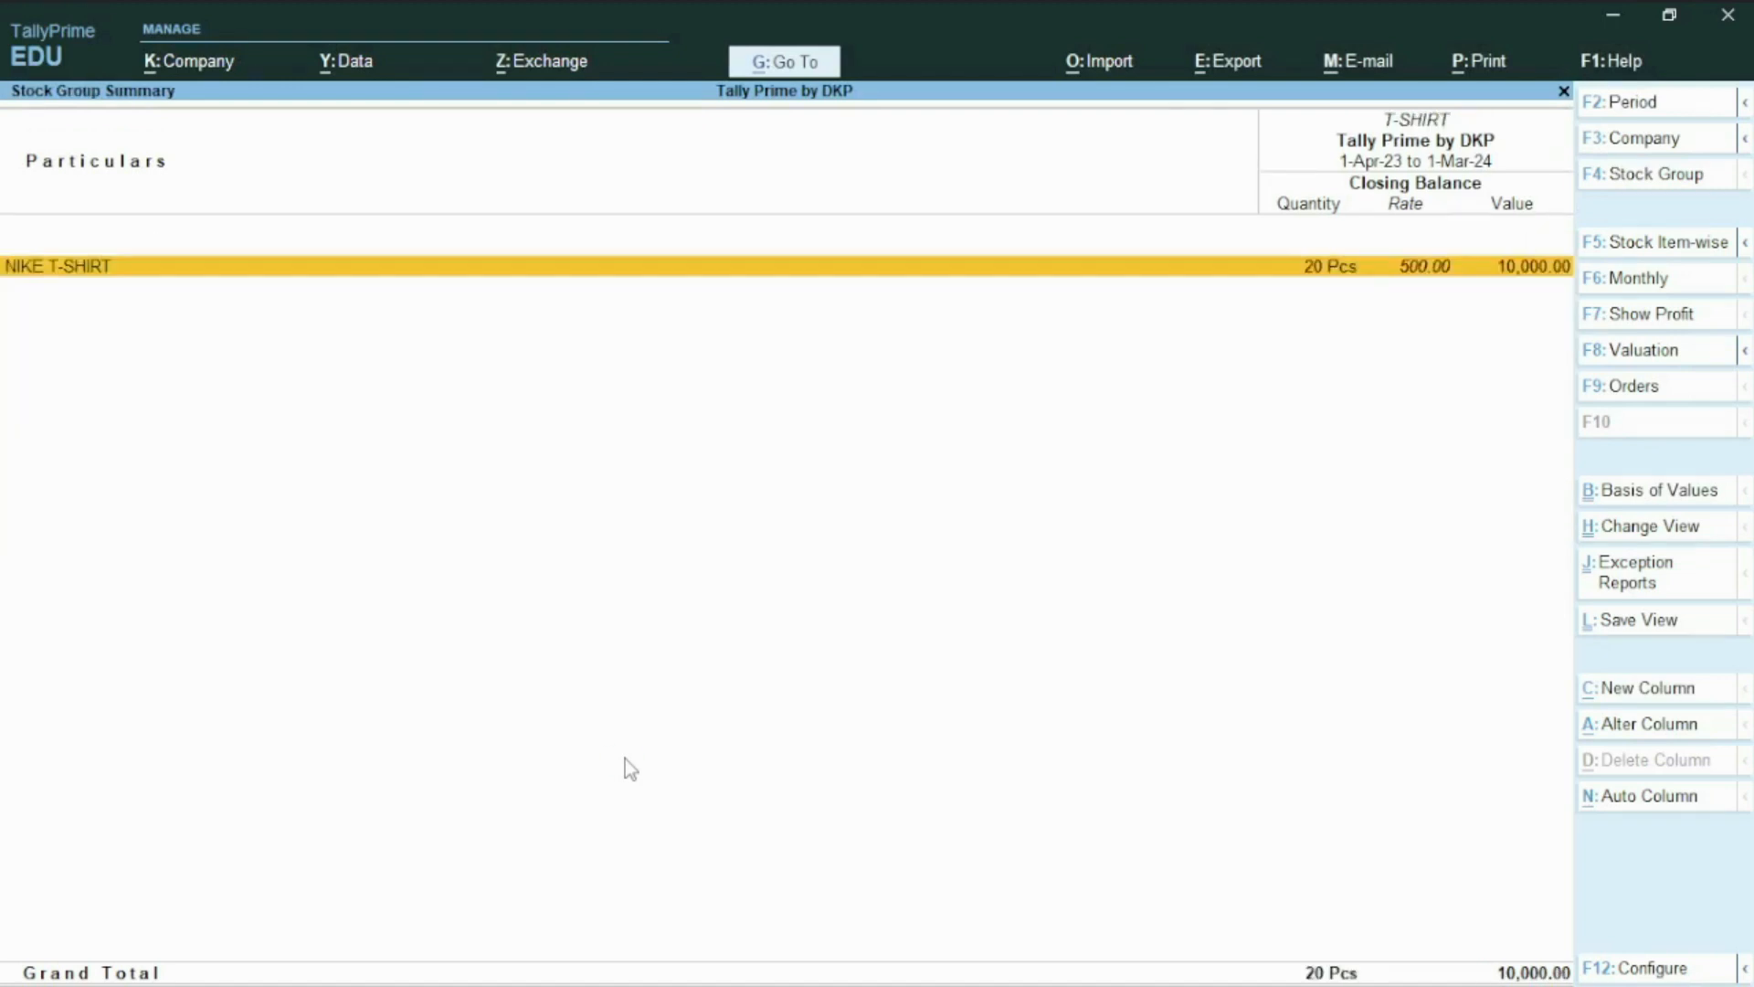
{"action": "key", "text": "Escape"}
{"action": "key", "text": "Escape"}
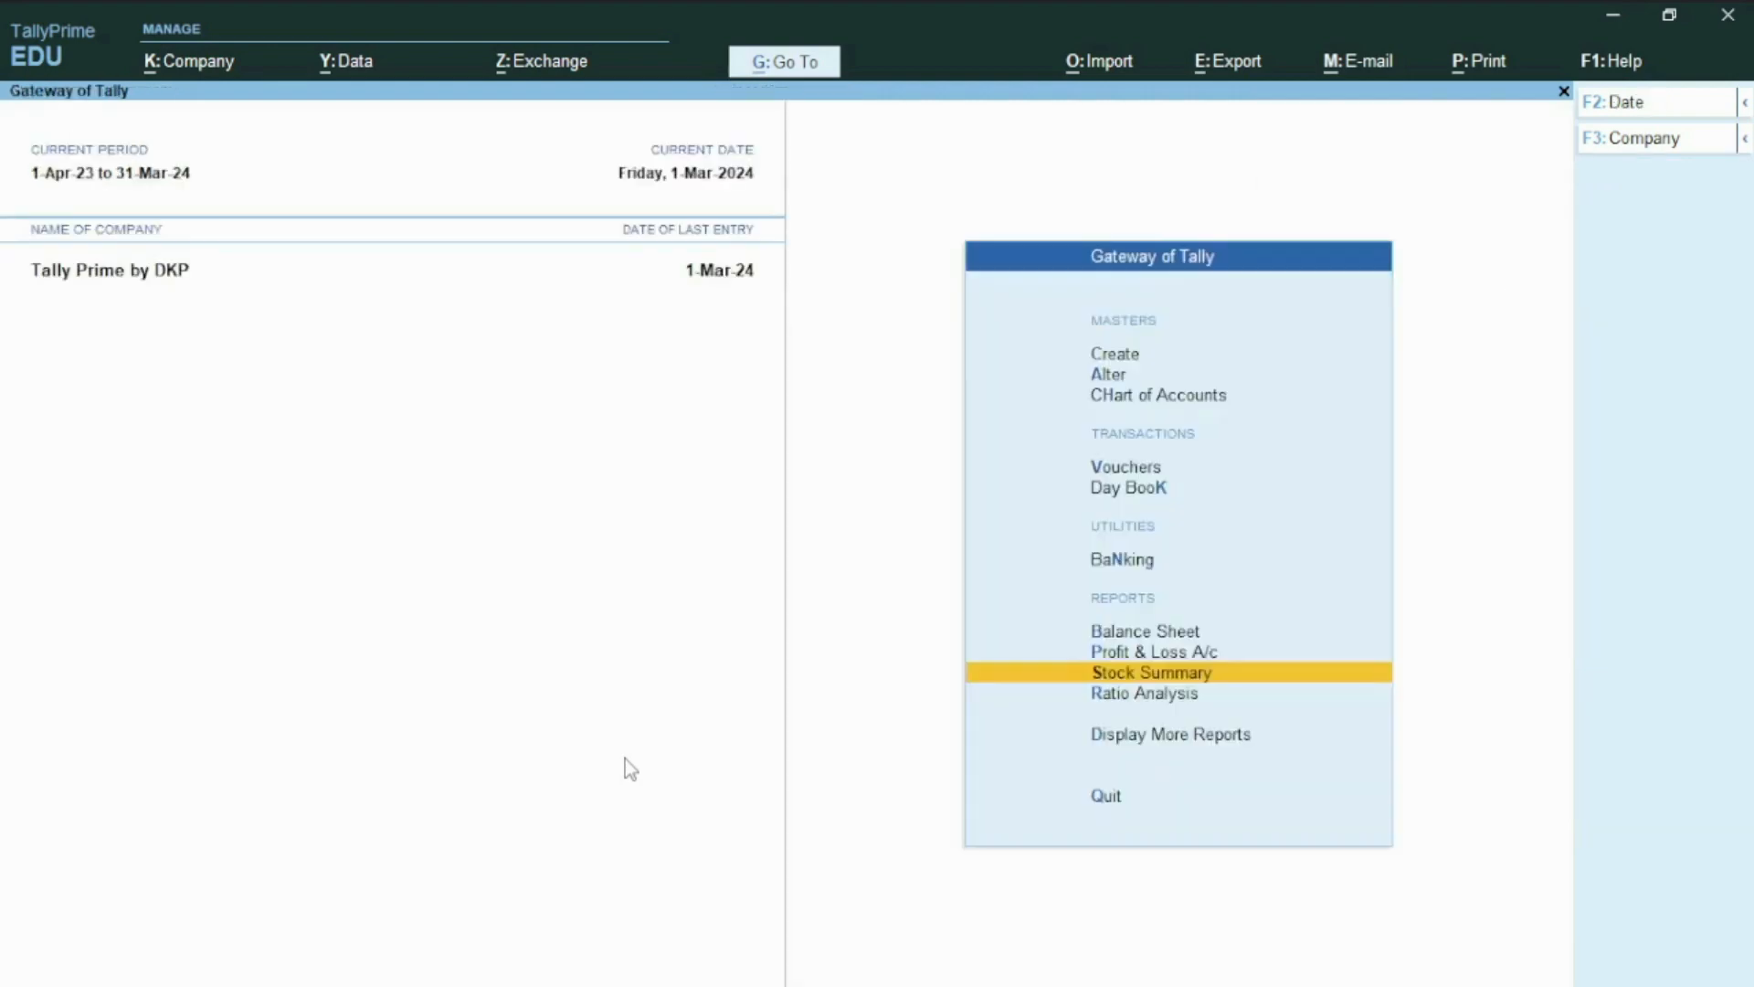
Step: Open the Reorder Status choices within the Statements of Inventory reports
{"action": "key", "text": "Down"}
{"action": "key", "text": "Down"}
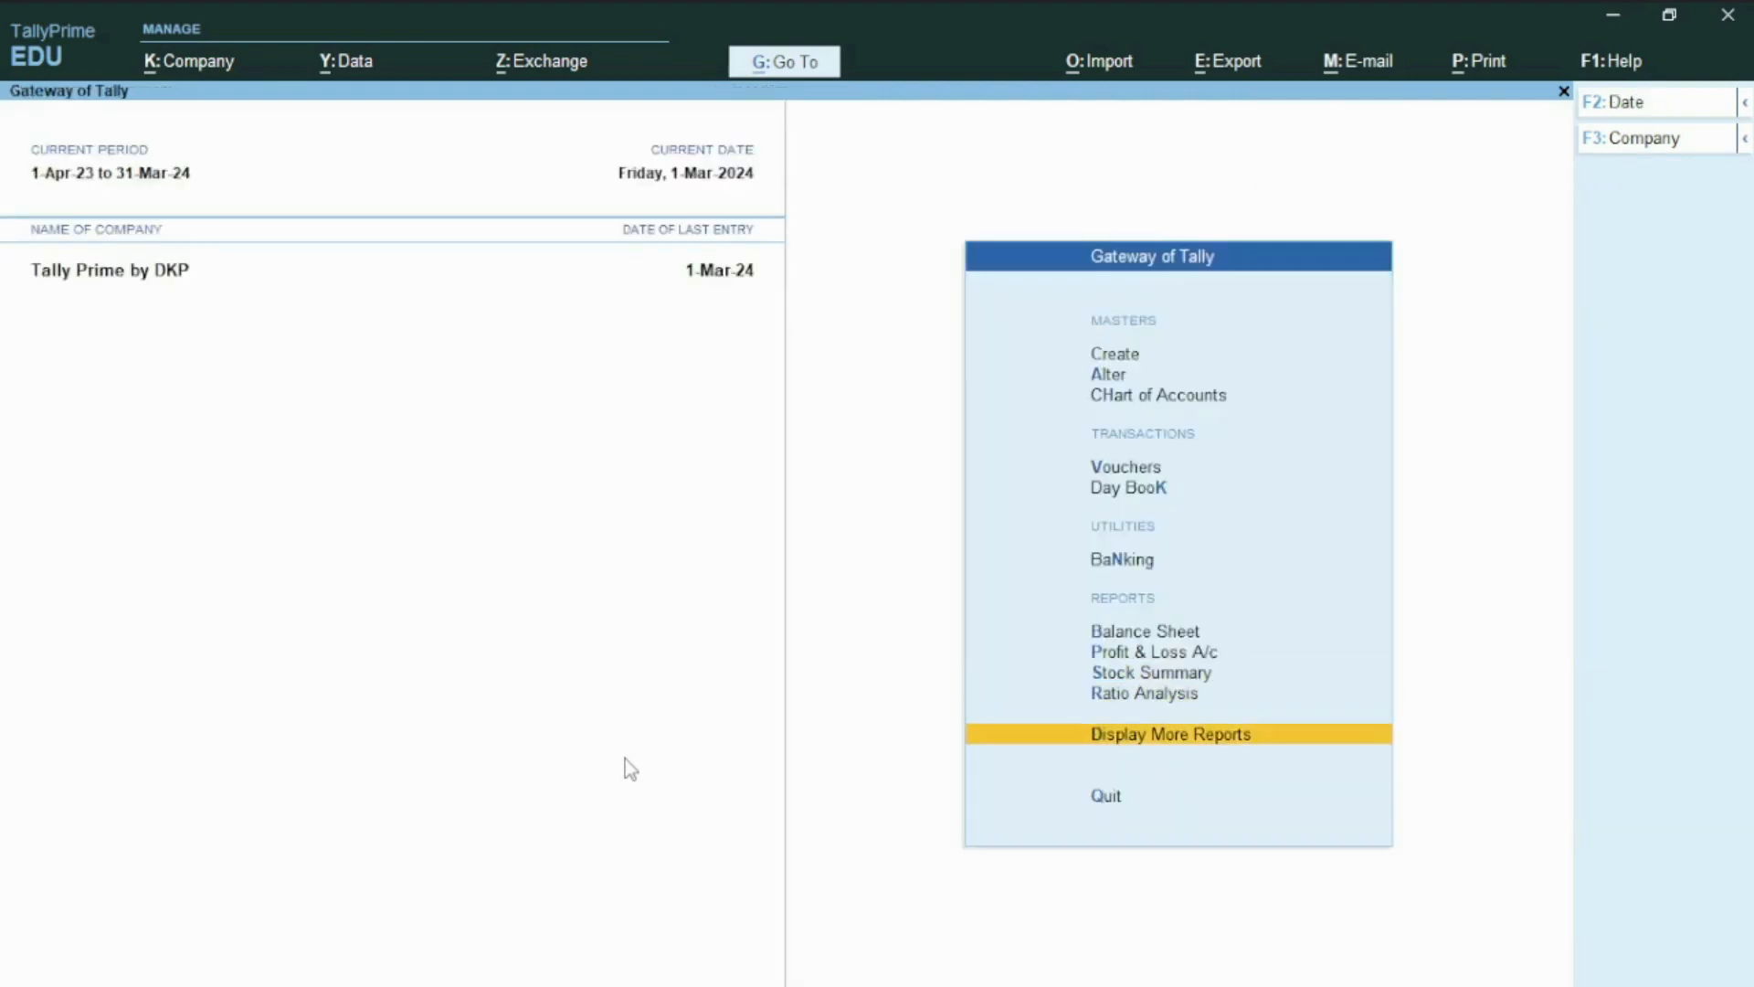
{"action": "key", "text": "Return"}
{"action": "key", "text": "Down"}
{"action": "key", "text": "Down"}
{"action": "key", "text": "Down"}
{"action": "key", "text": "Down"}
{"action": "key", "text": "Down"}
{"action": "key", "text": "Down"}
{"action": "key", "text": "Down"}
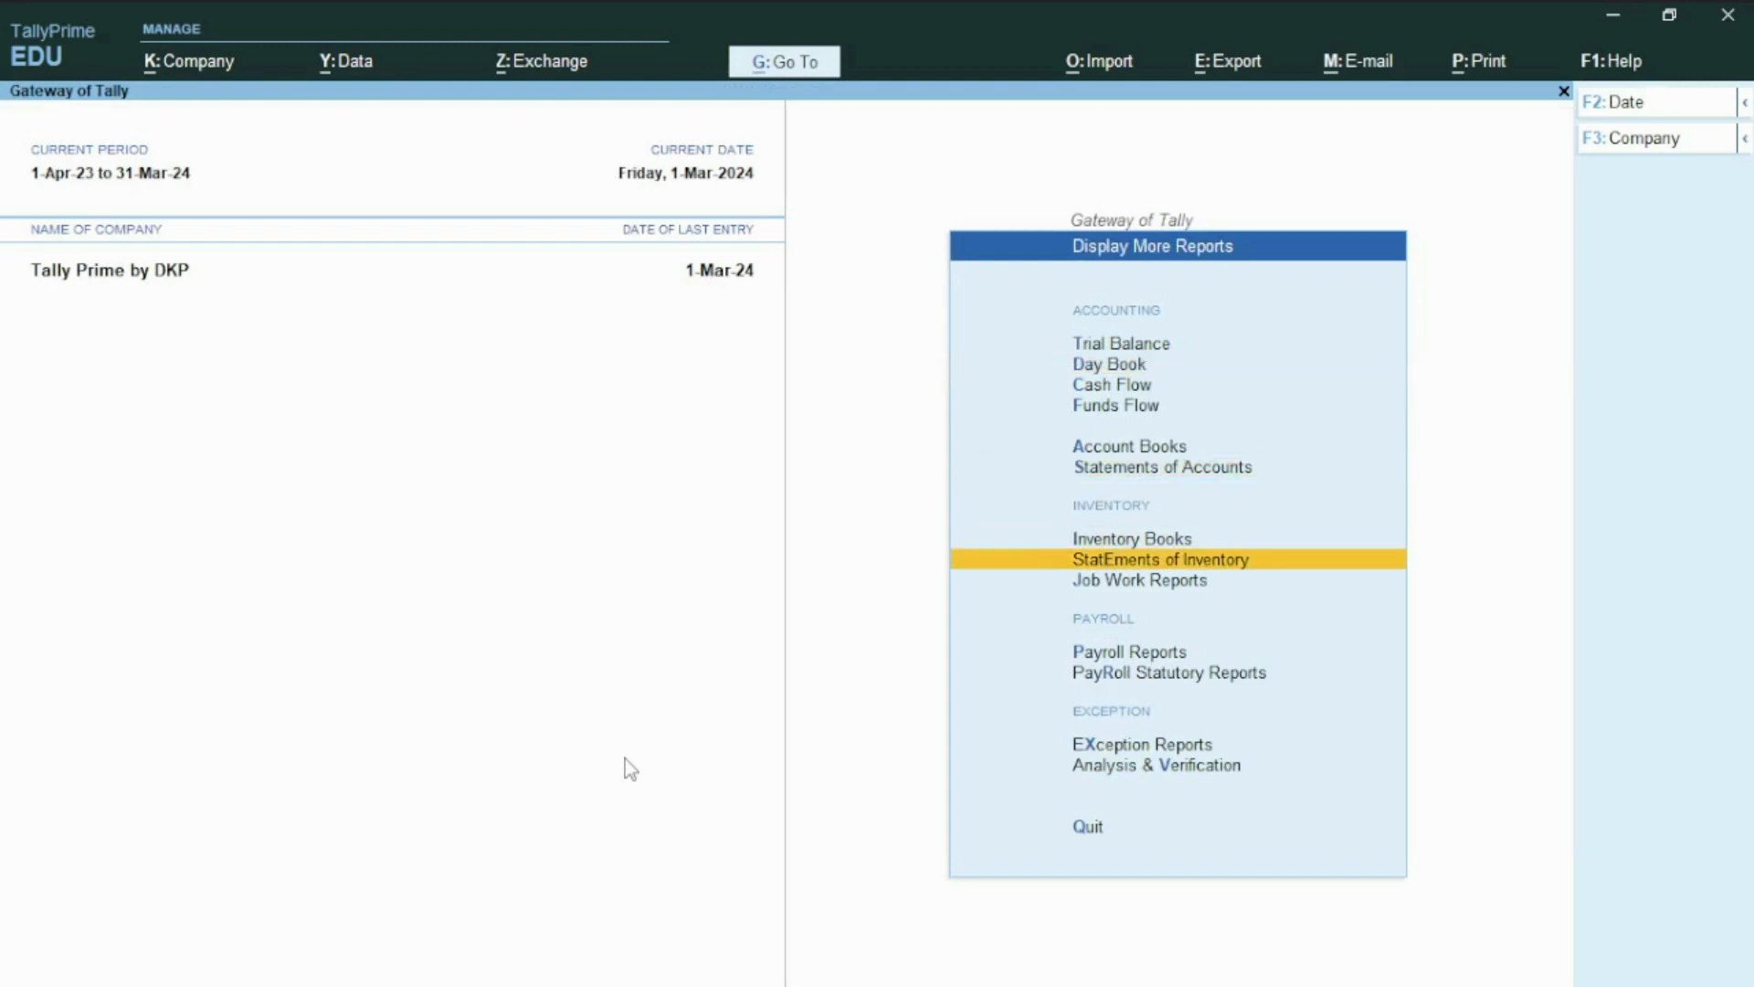
{"action": "key", "text": "Return"}
{"action": "key", "text": "Down"}
{"action": "key", "text": "Down"}
{"action": "key", "text": "Down"}
{"action": "key", "text": "Return"}
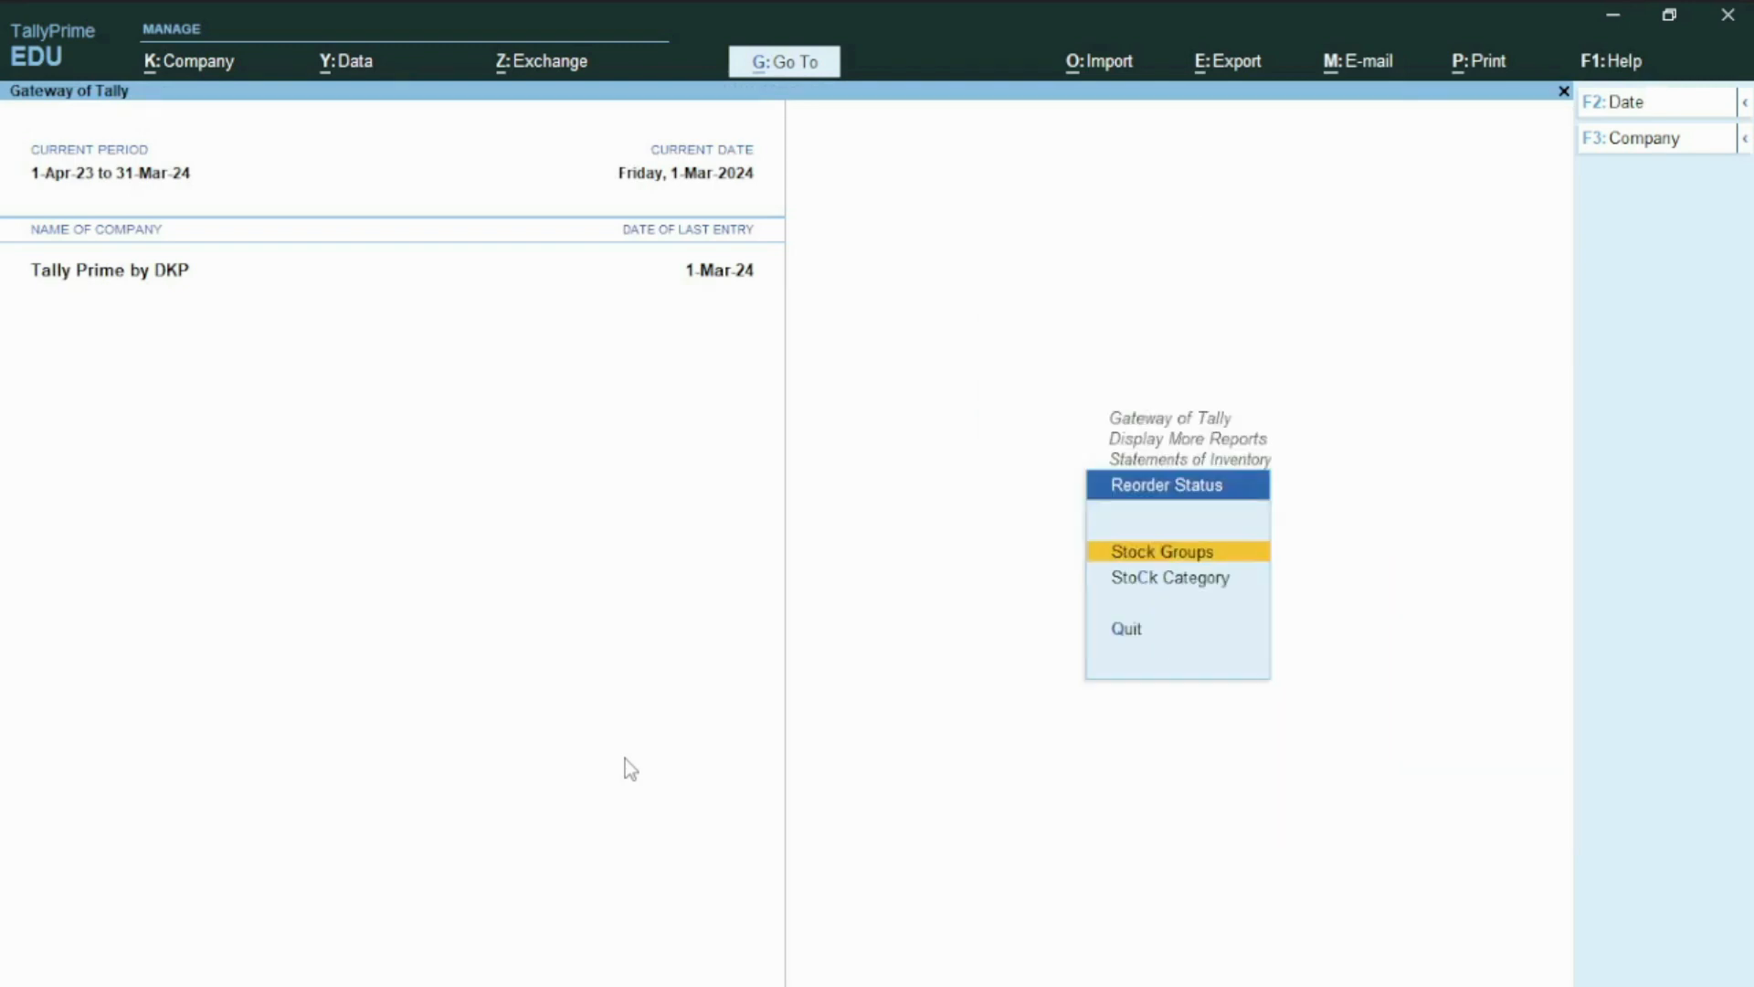
Step: View the reorder status of the T-SHIRT stock group and return to the Gateway of Tally
{"action": "key", "text": "Return"}
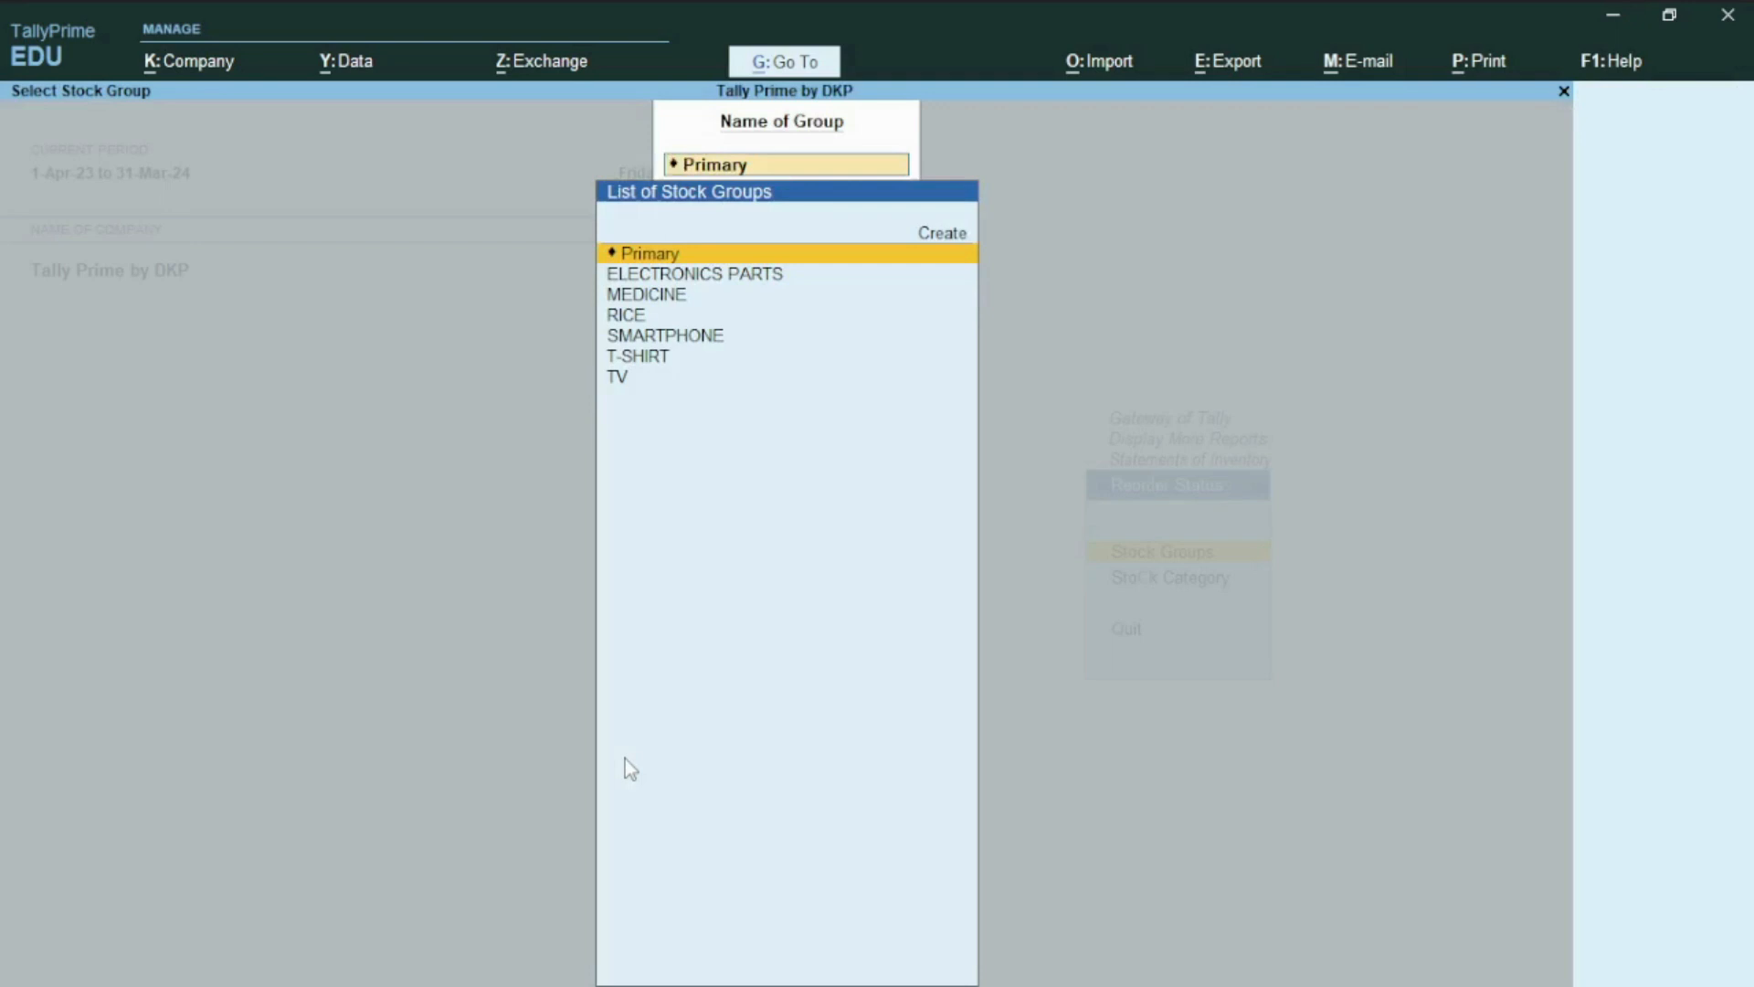
{"action": "type", "text": "T"}
{"action": "key", "text": "Down"}
{"action": "key", "text": "Up"}
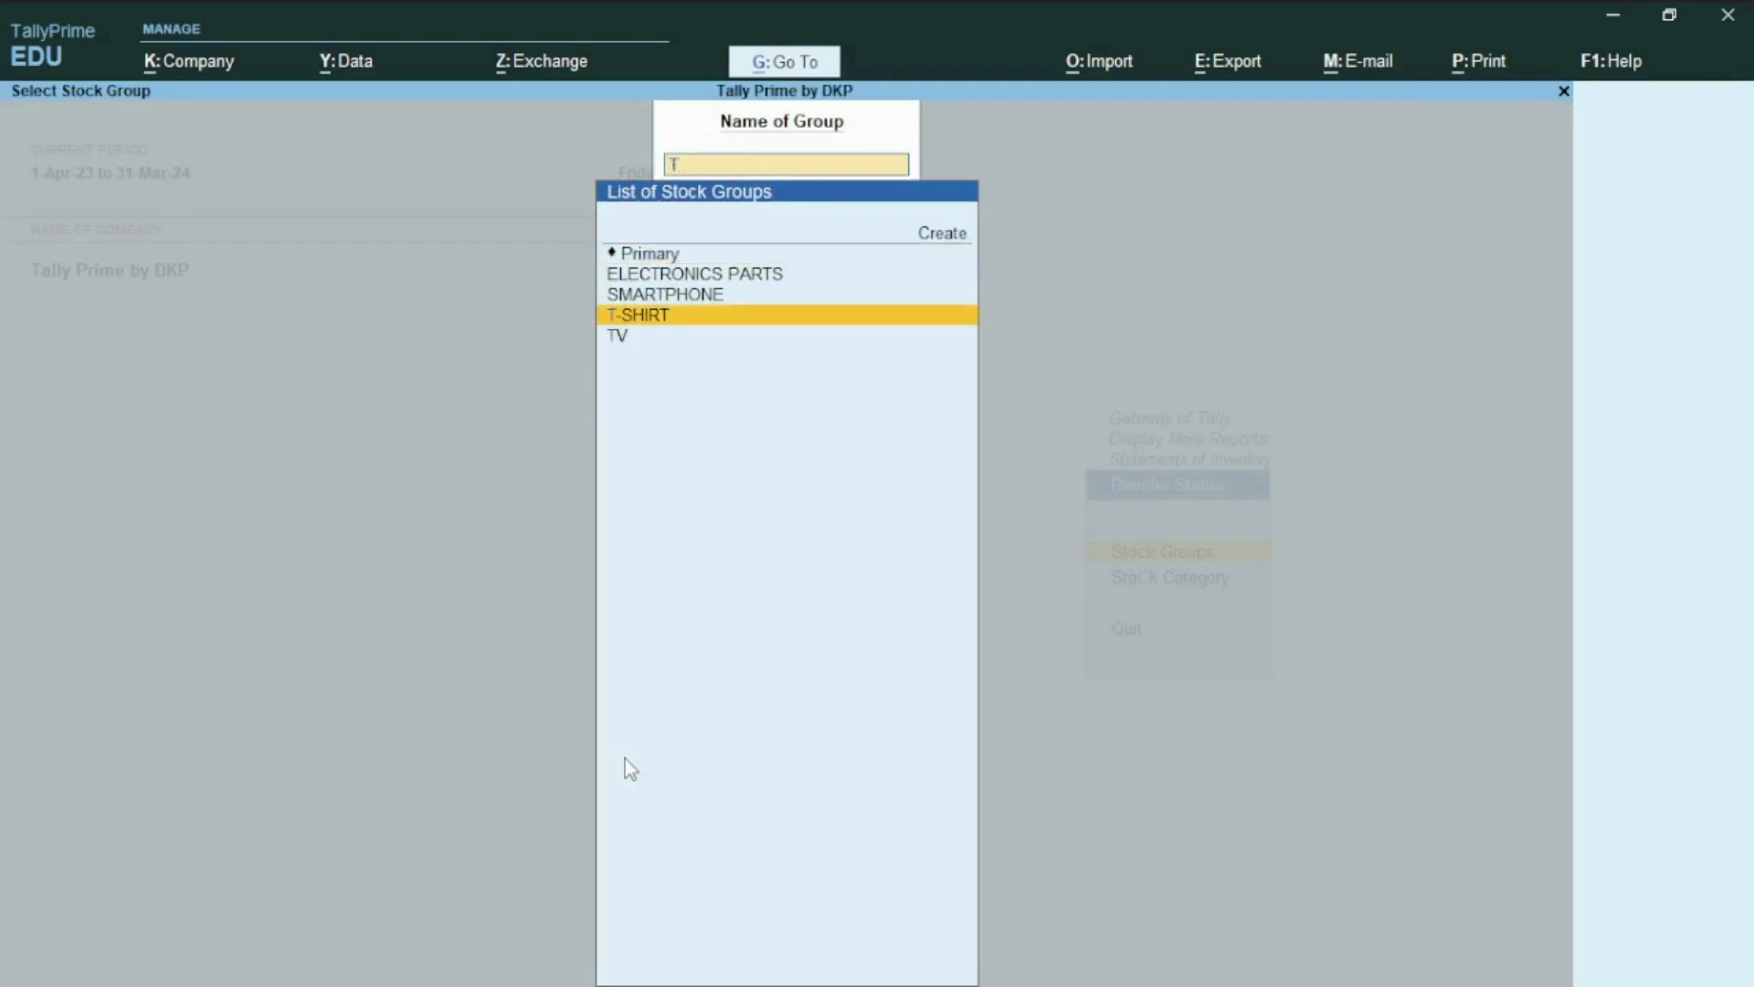
{"action": "key", "text": "Return"}
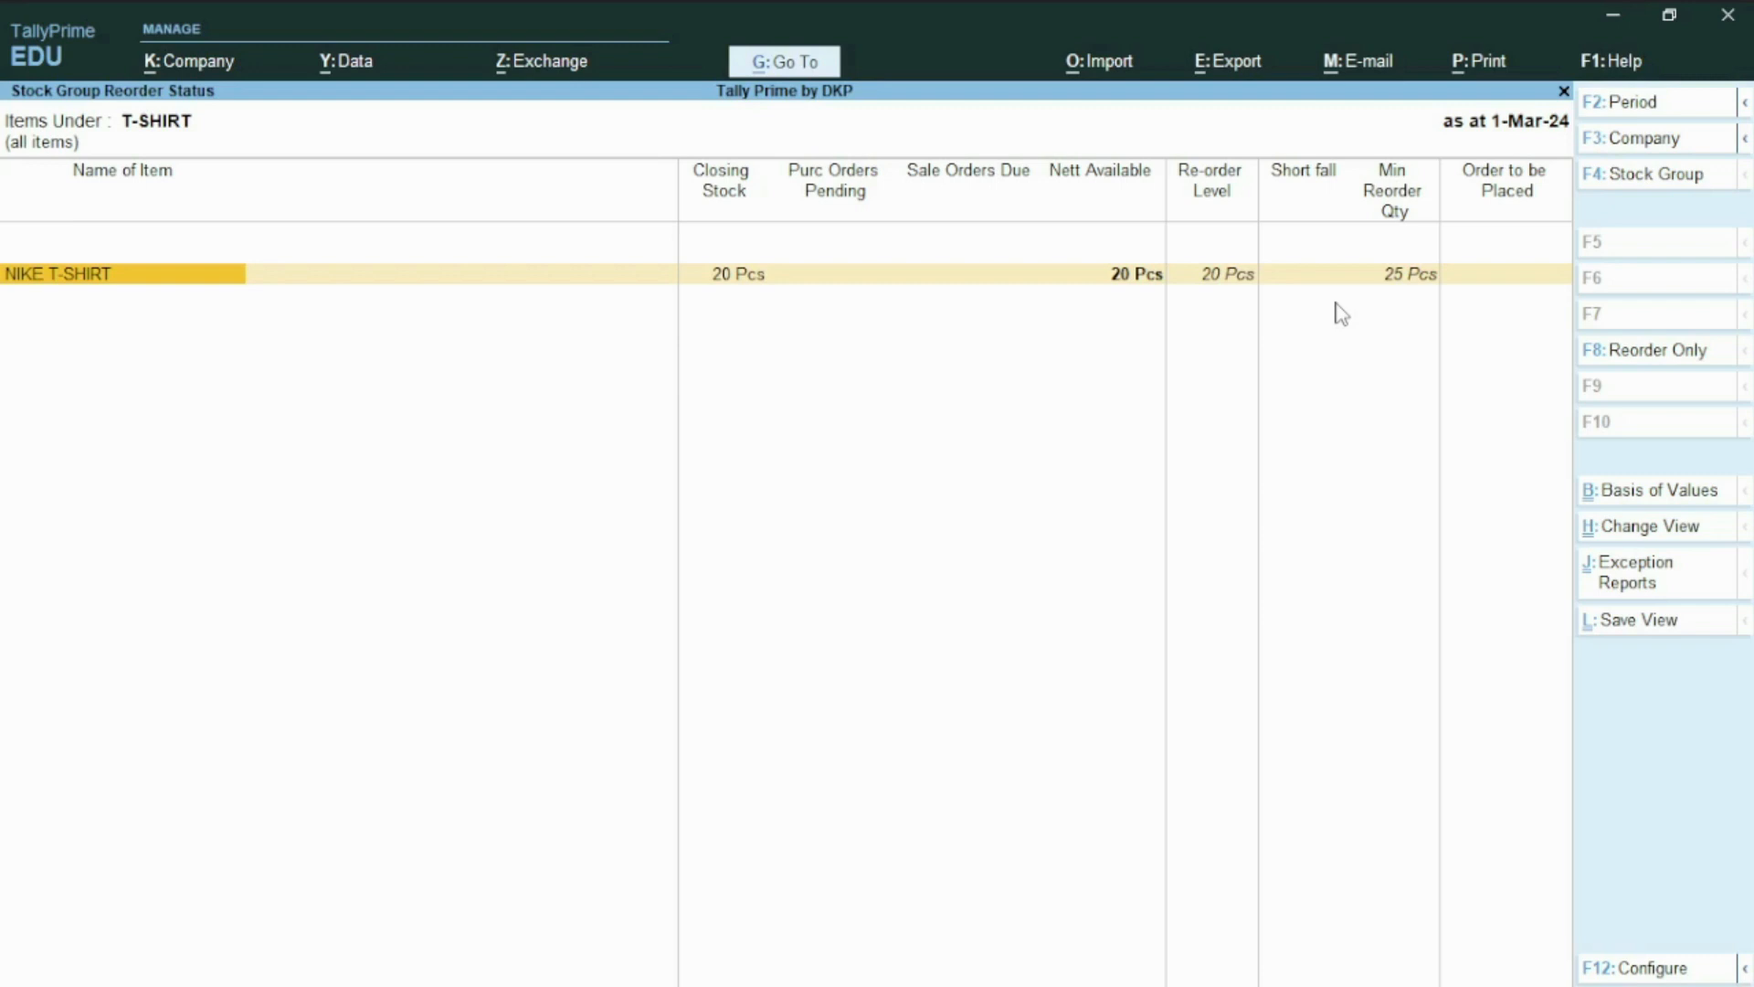
{"action": "key", "text": "Escape"}
{"action": "key", "text": "Escape"}
{"action": "key", "text": "Escape"}
{"action": "key", "text": "Escape"}
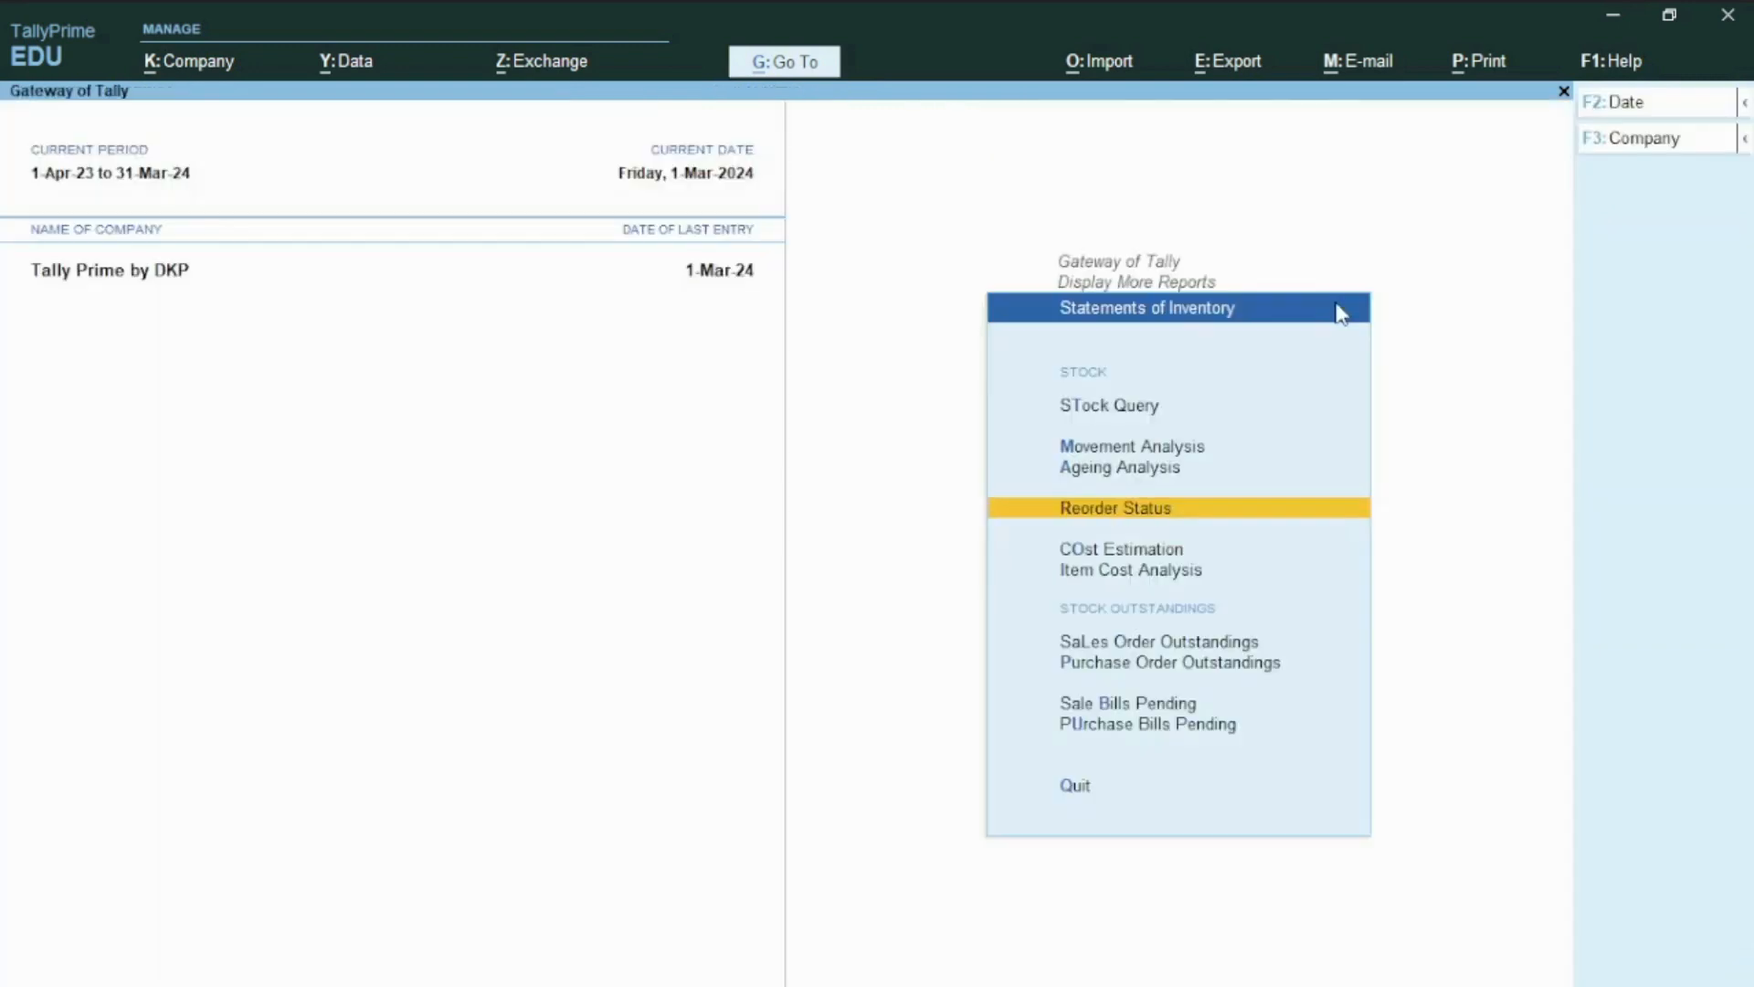
{"action": "key", "text": "Escape"}
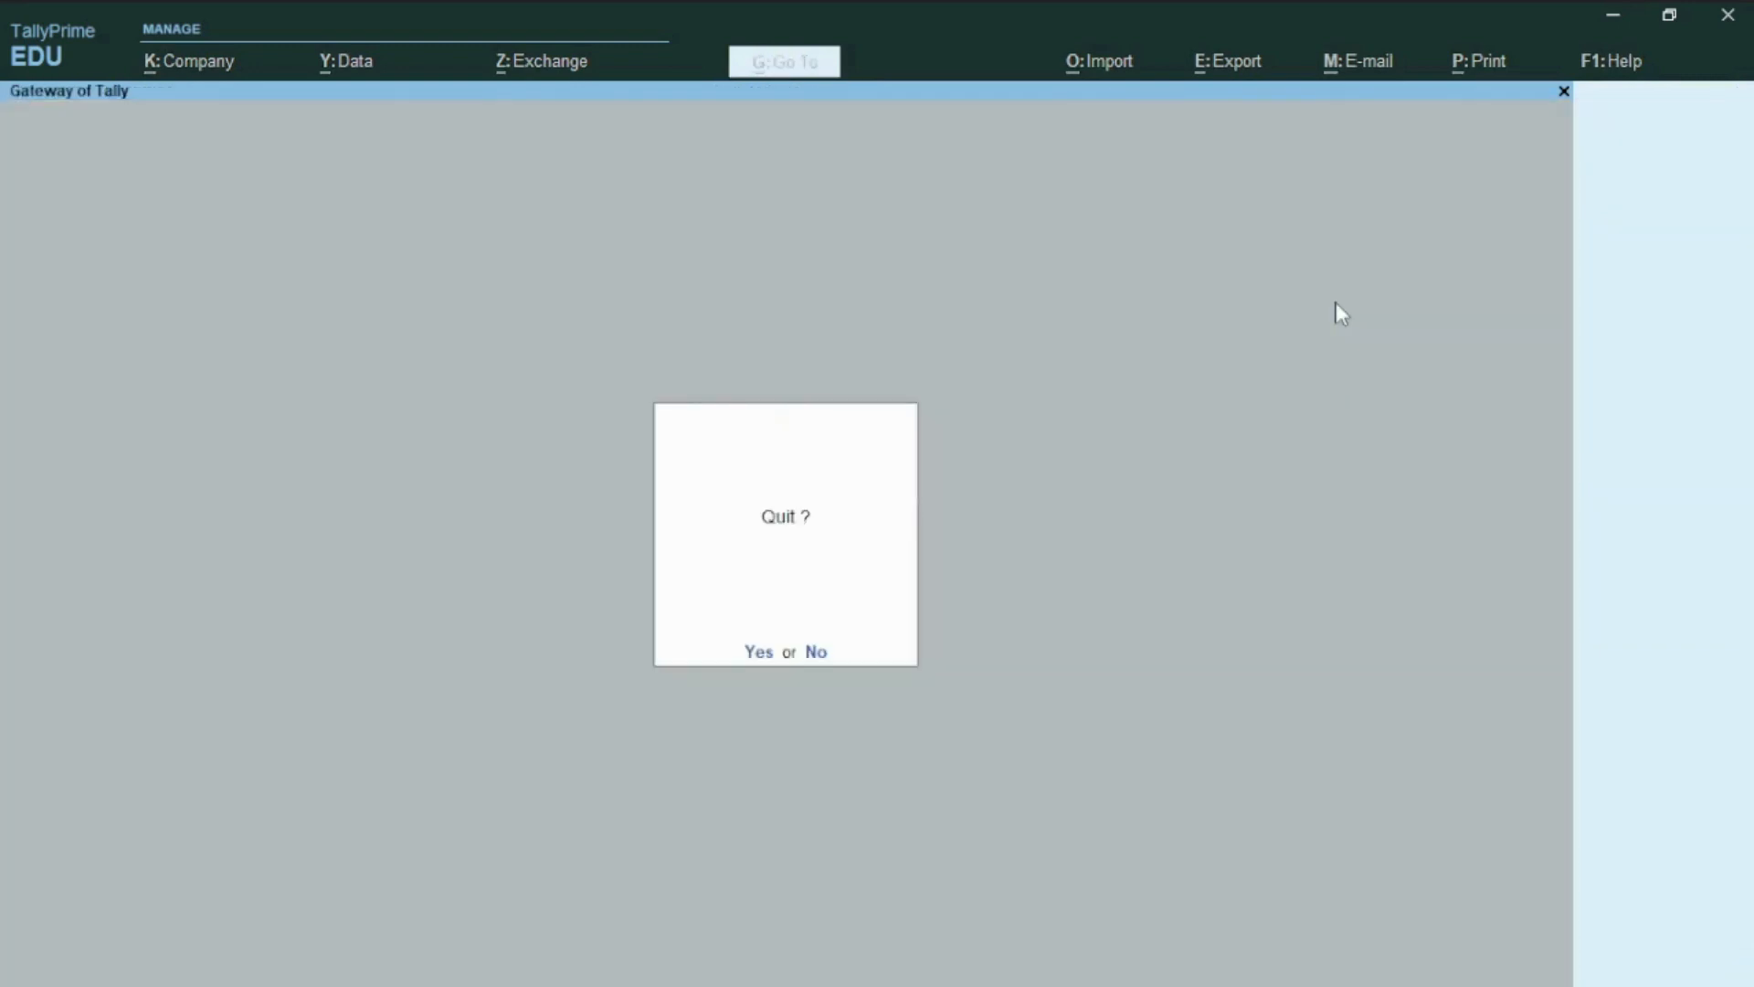
{"action": "key", "text": "Escape"}
Step: Start a sales voucher with the customer's ledger as party account, default dispatch and party details, and Sale A/c as sales ledger
{"action": "key", "text": "v"}
{"action": "key", "text": "F8"}
{"action": "key", "text": "Return"}
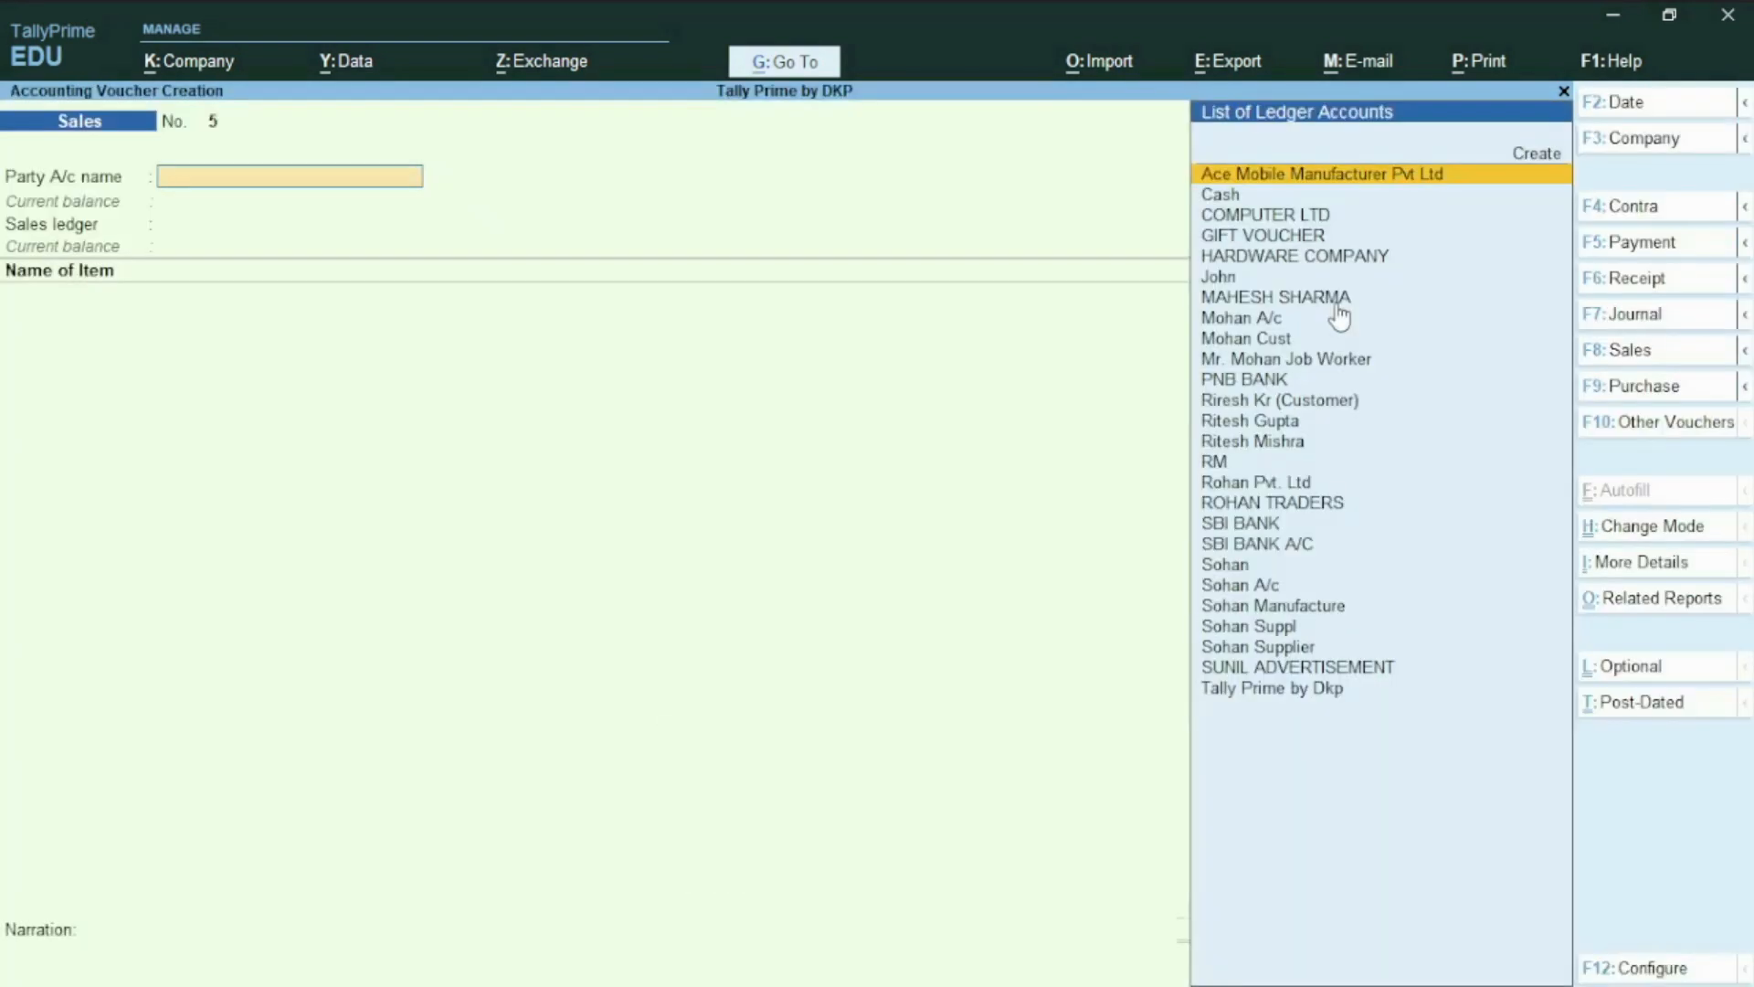
{"action": "type", "text": "RIT"}
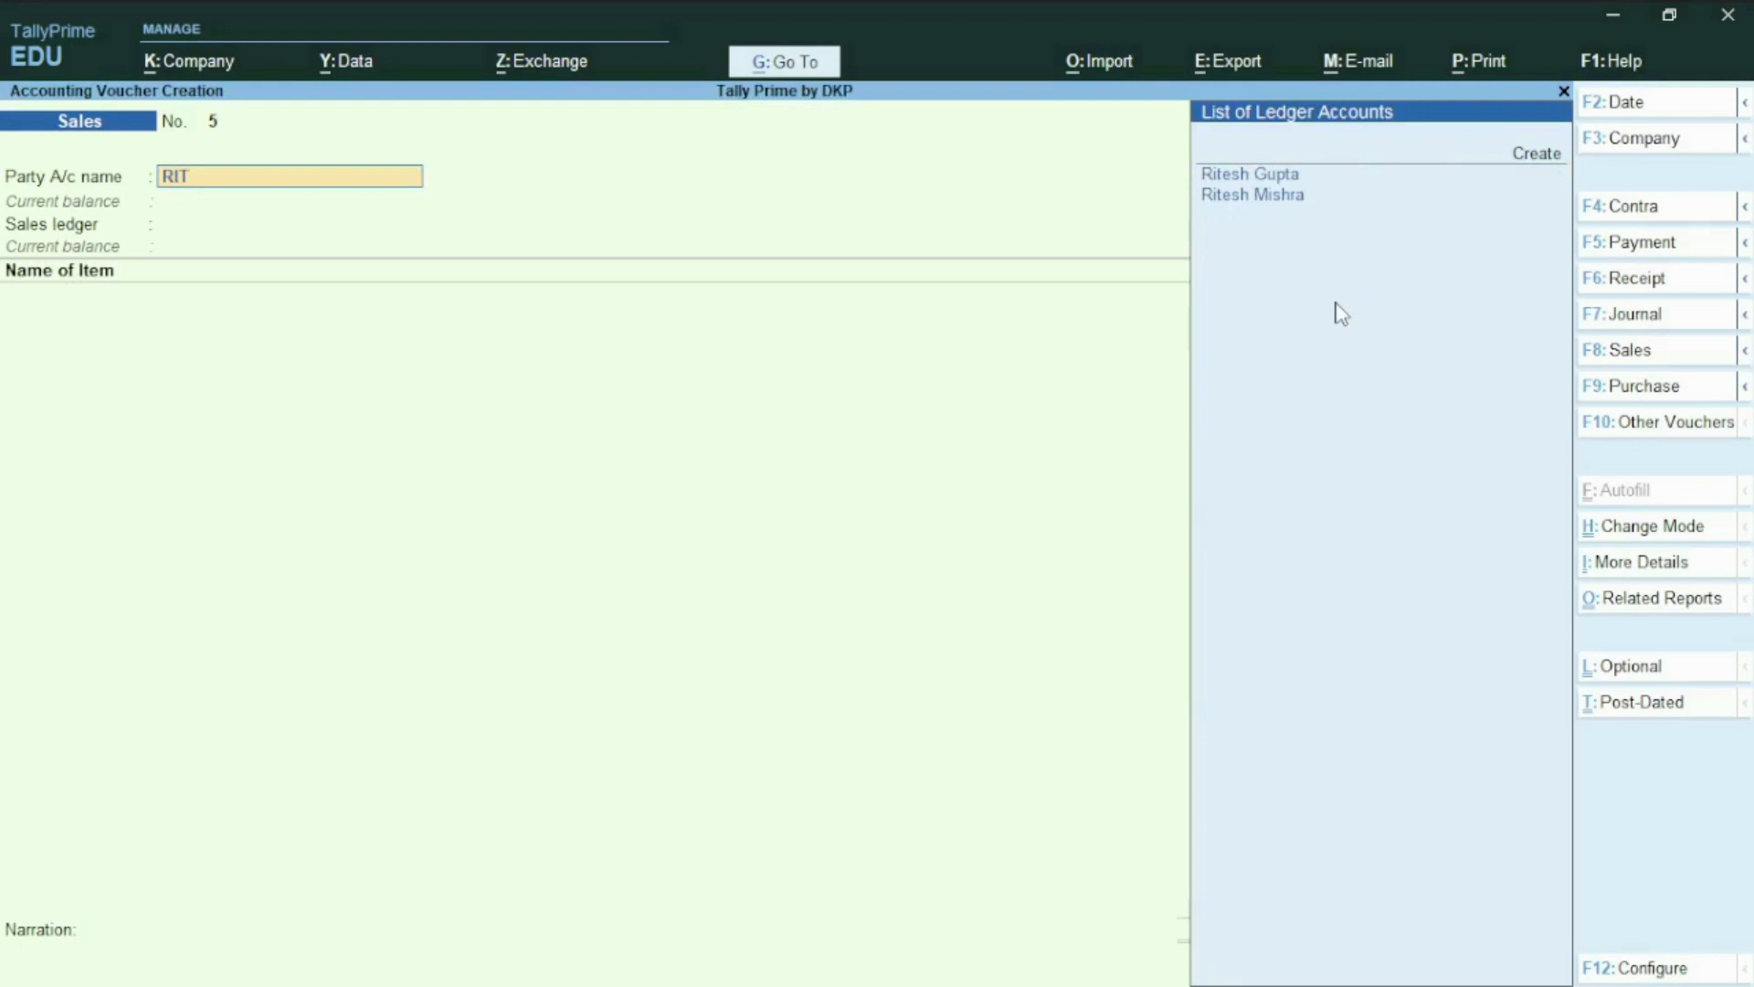
{"action": "key", "text": "Return"}
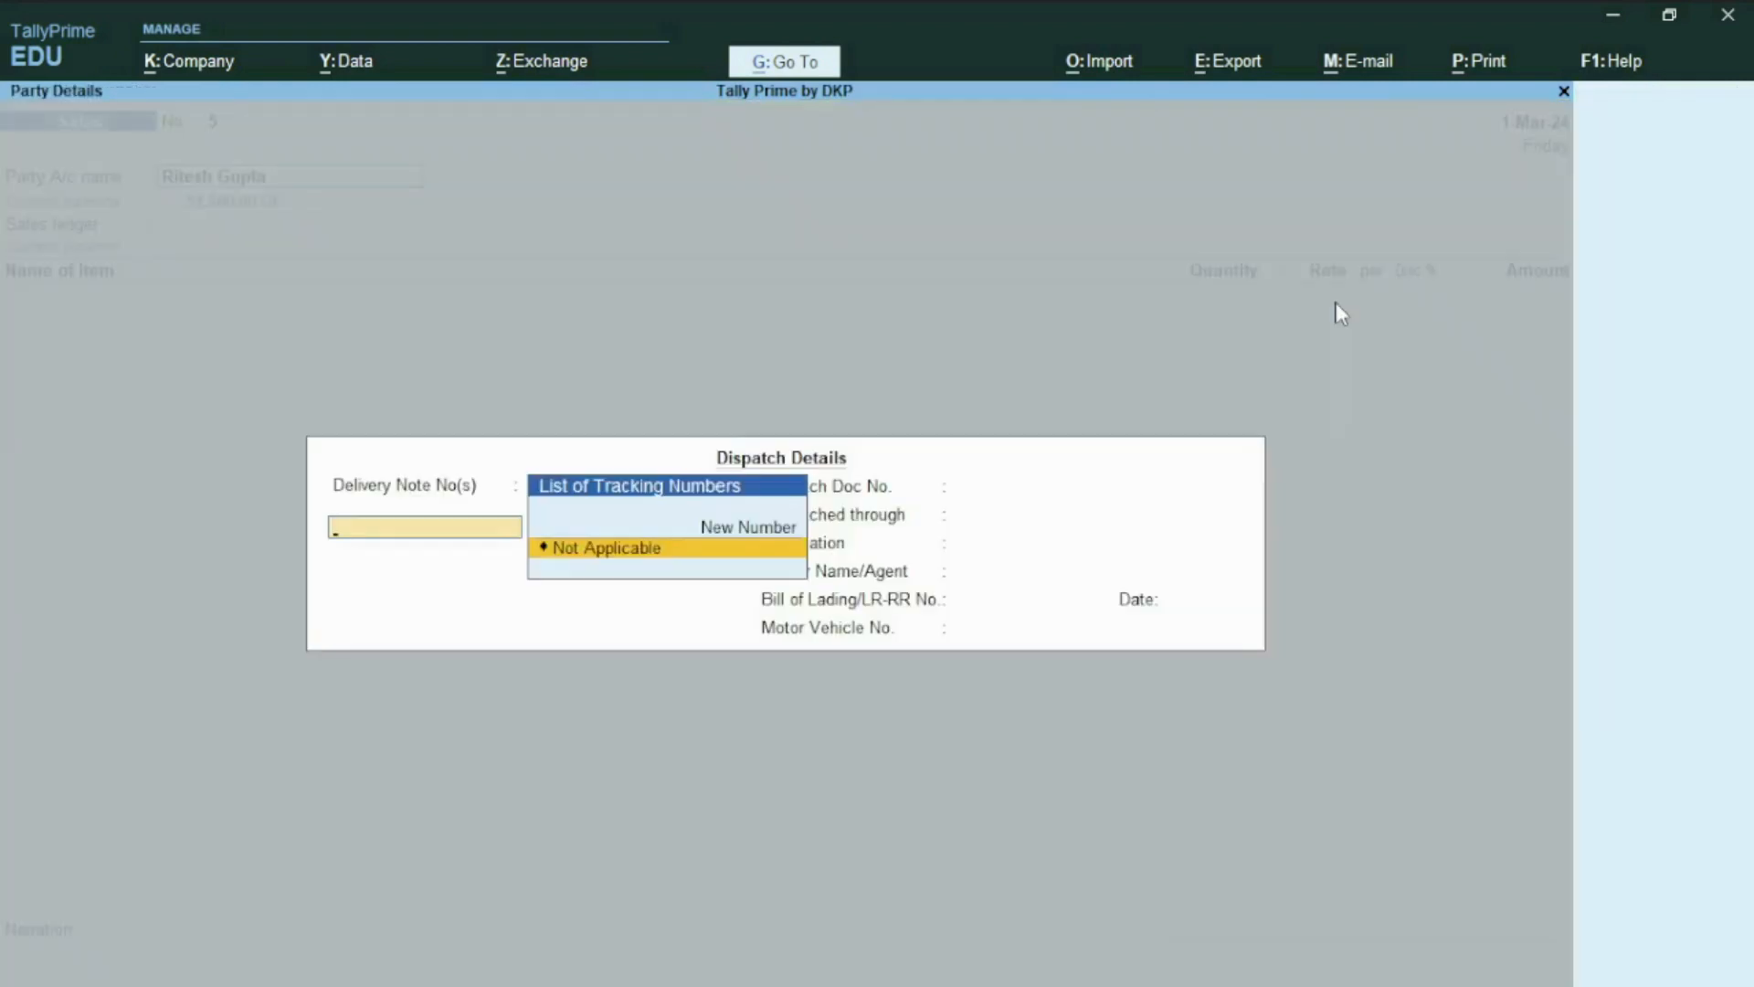
{"action": "key", "text": "ctrl+a"}
{"action": "key", "text": "ctrl+a"}
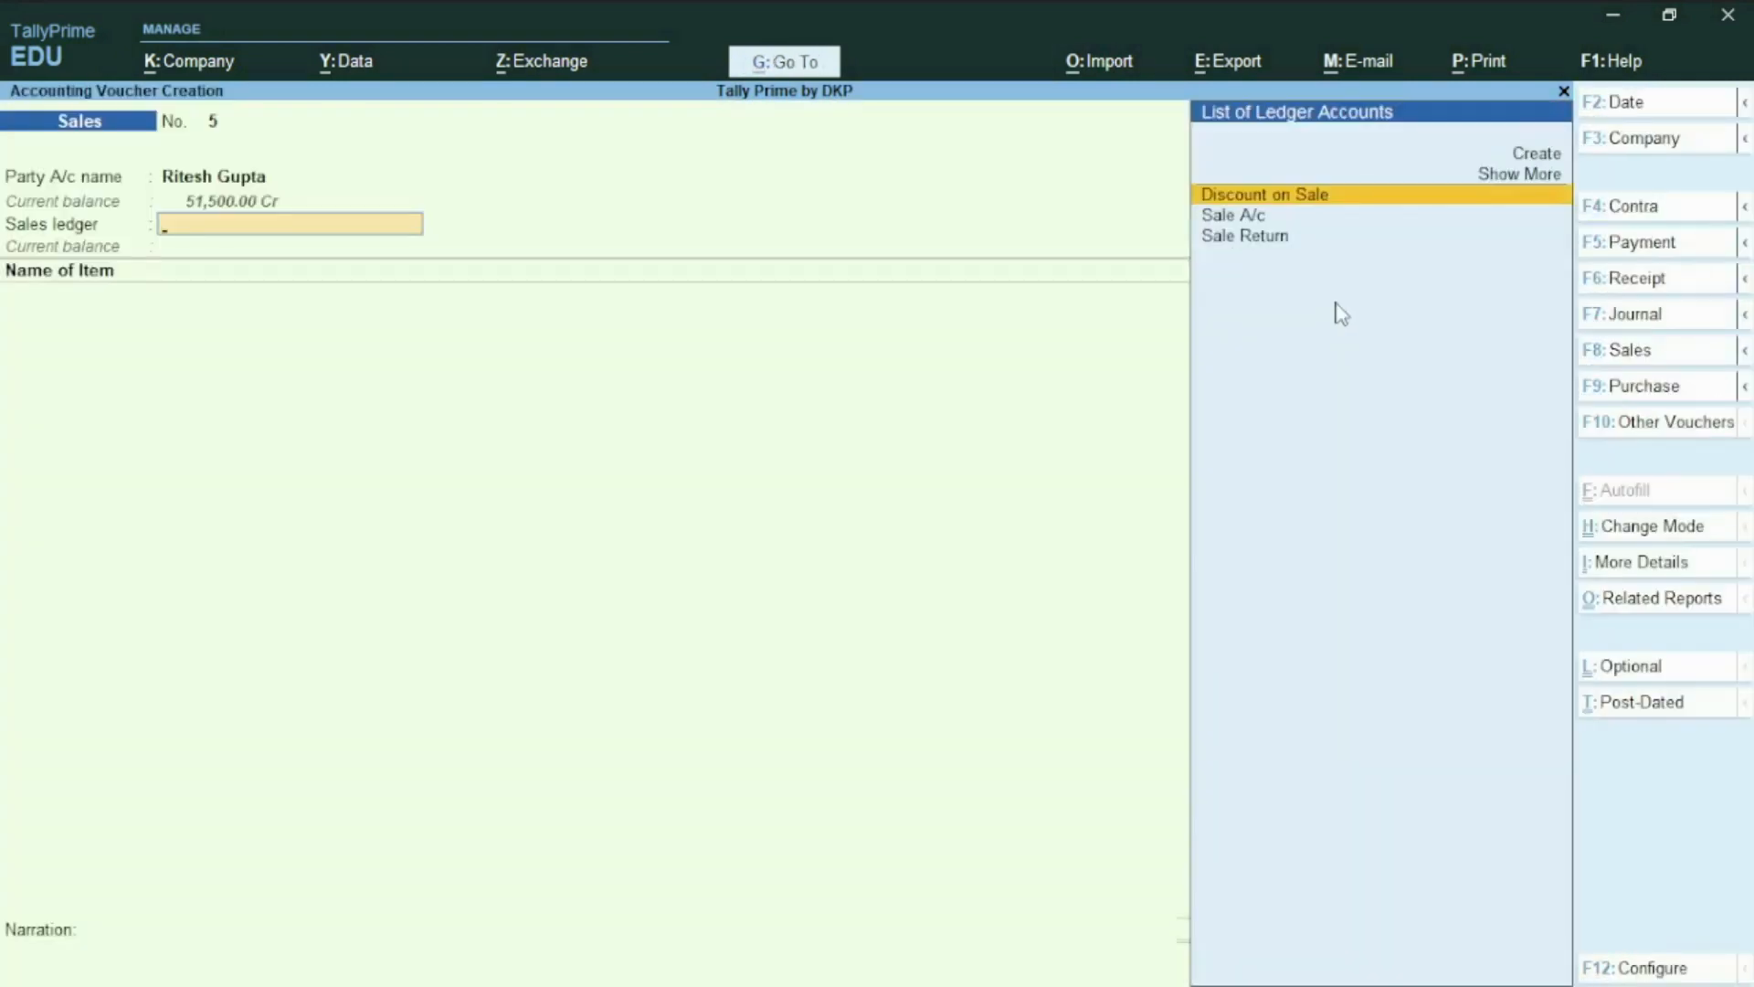
{"action": "key", "text": "Down"}
{"action": "key", "text": "Return"}
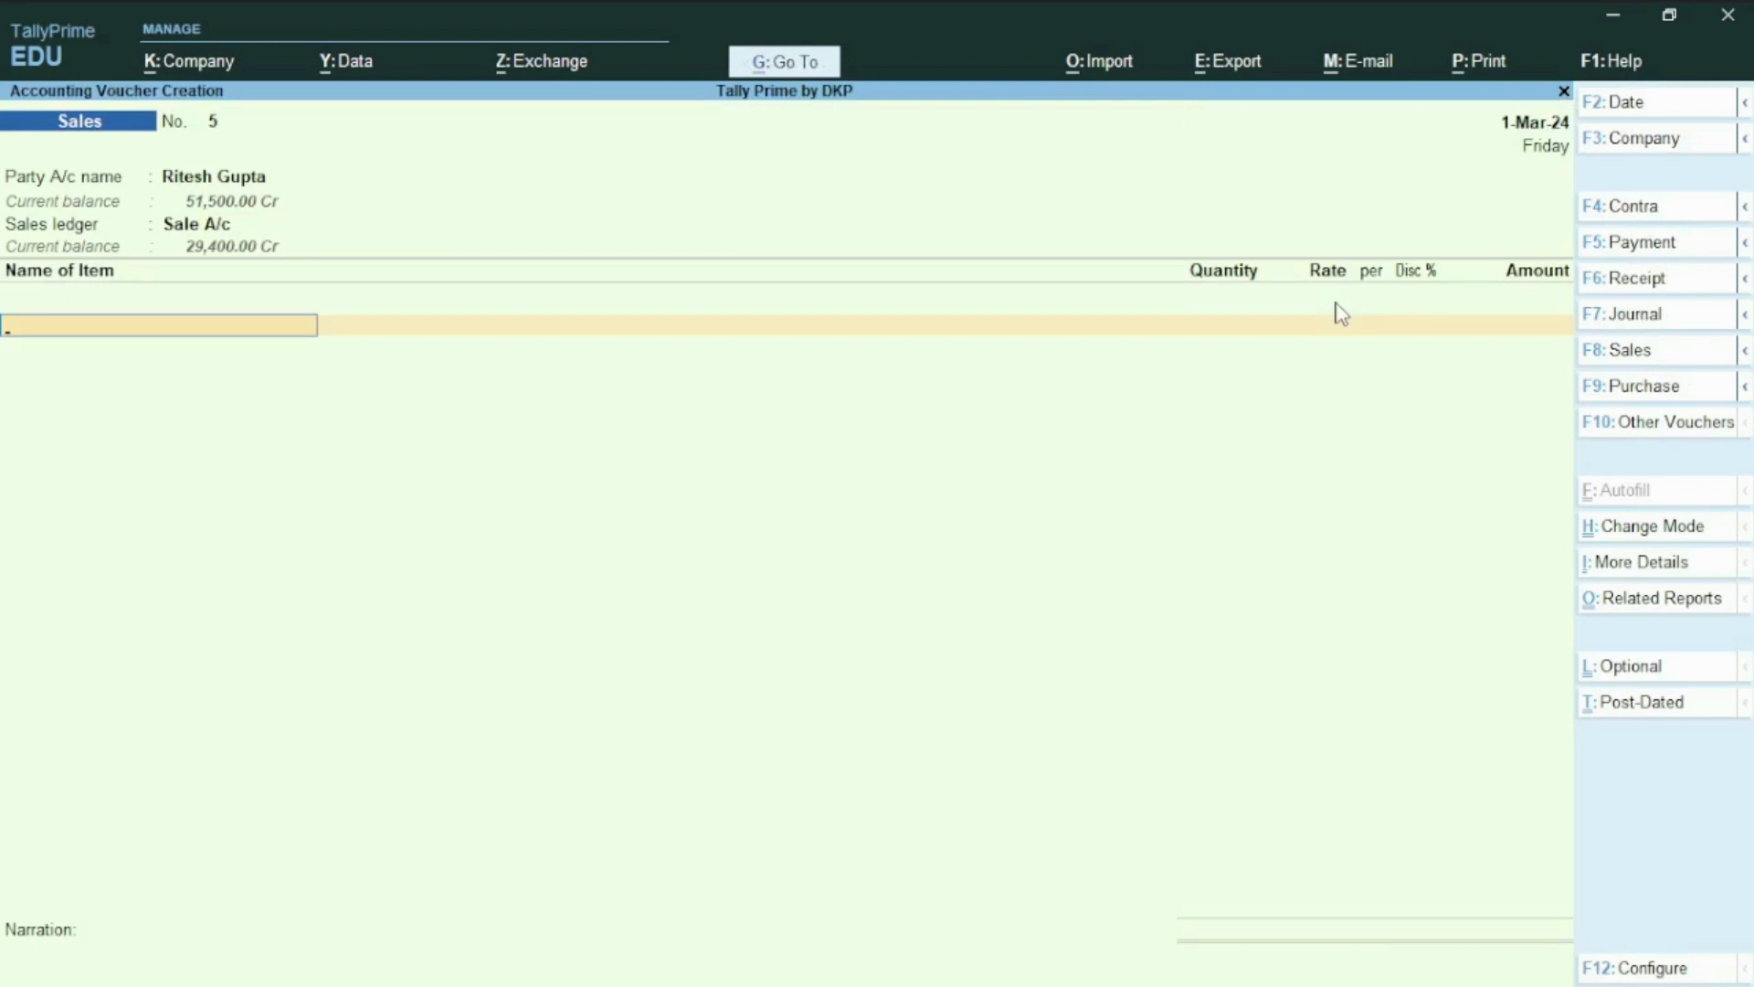
Step: Add NIKE T-SHIRT to the sales voucher with tracking and order numbers Not Applicable, allocated from the Main Location godown
{"action": "type", "text": "NI"}
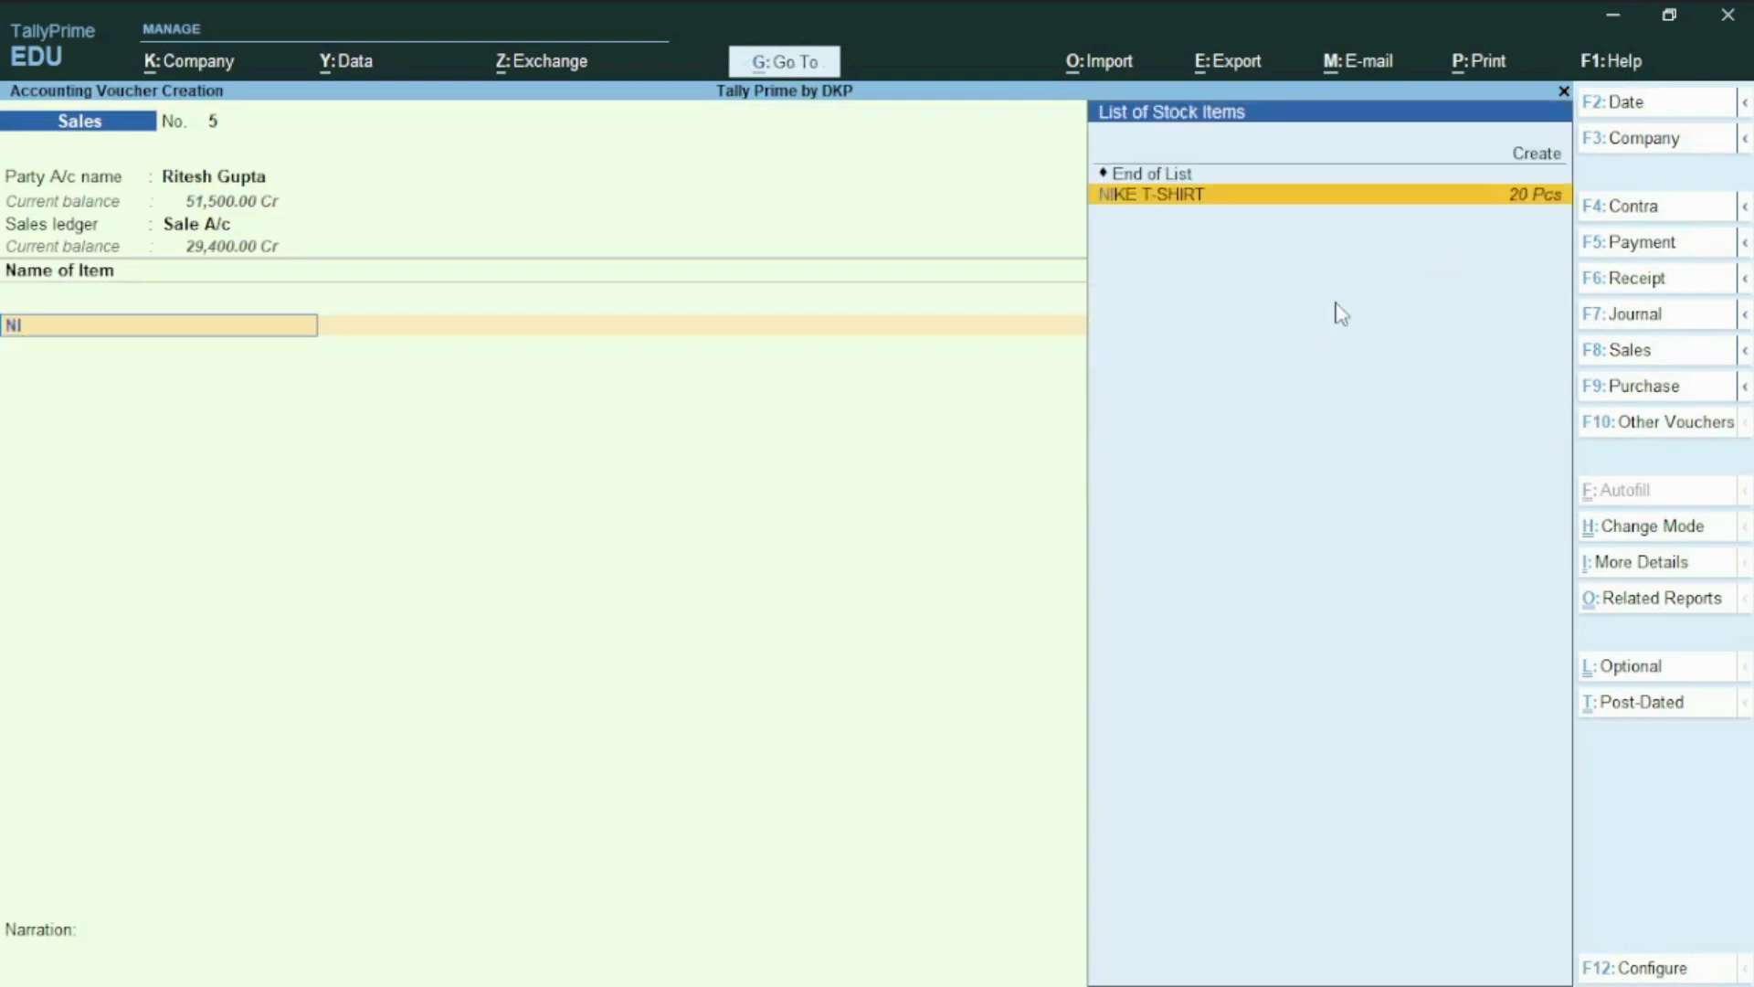
{"action": "key", "text": "Return"}
{"action": "key", "text": "Return"}
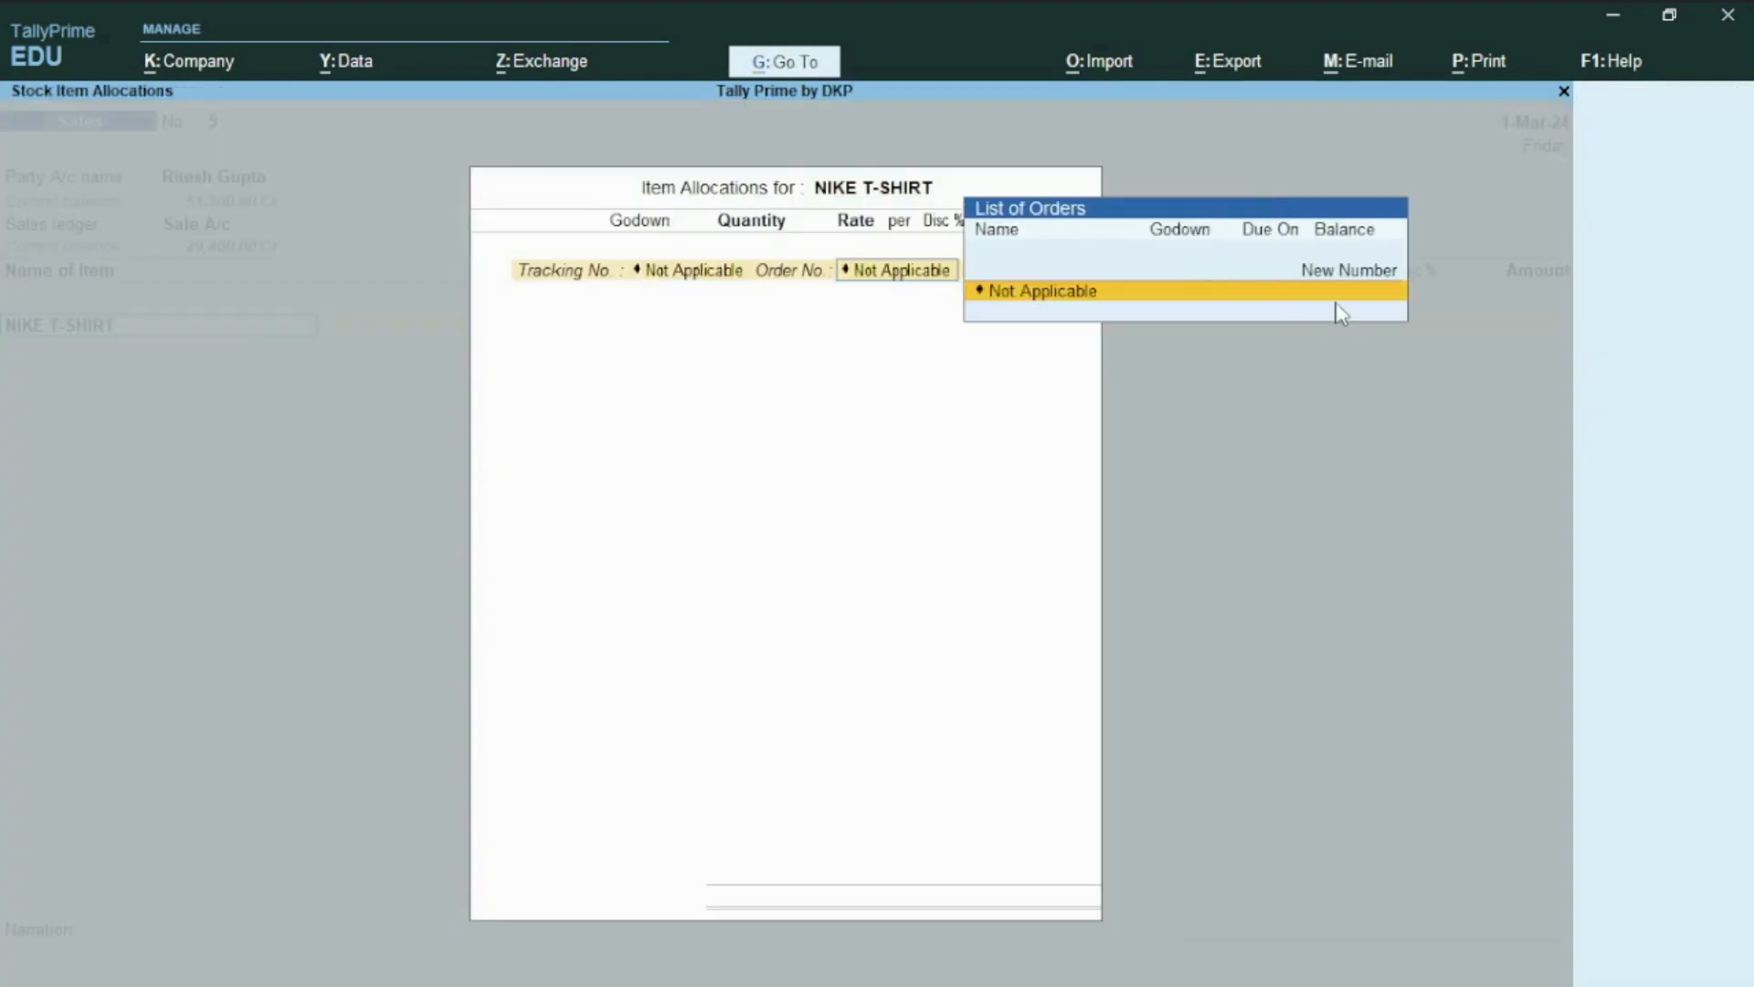
{"action": "key", "text": "Return"}
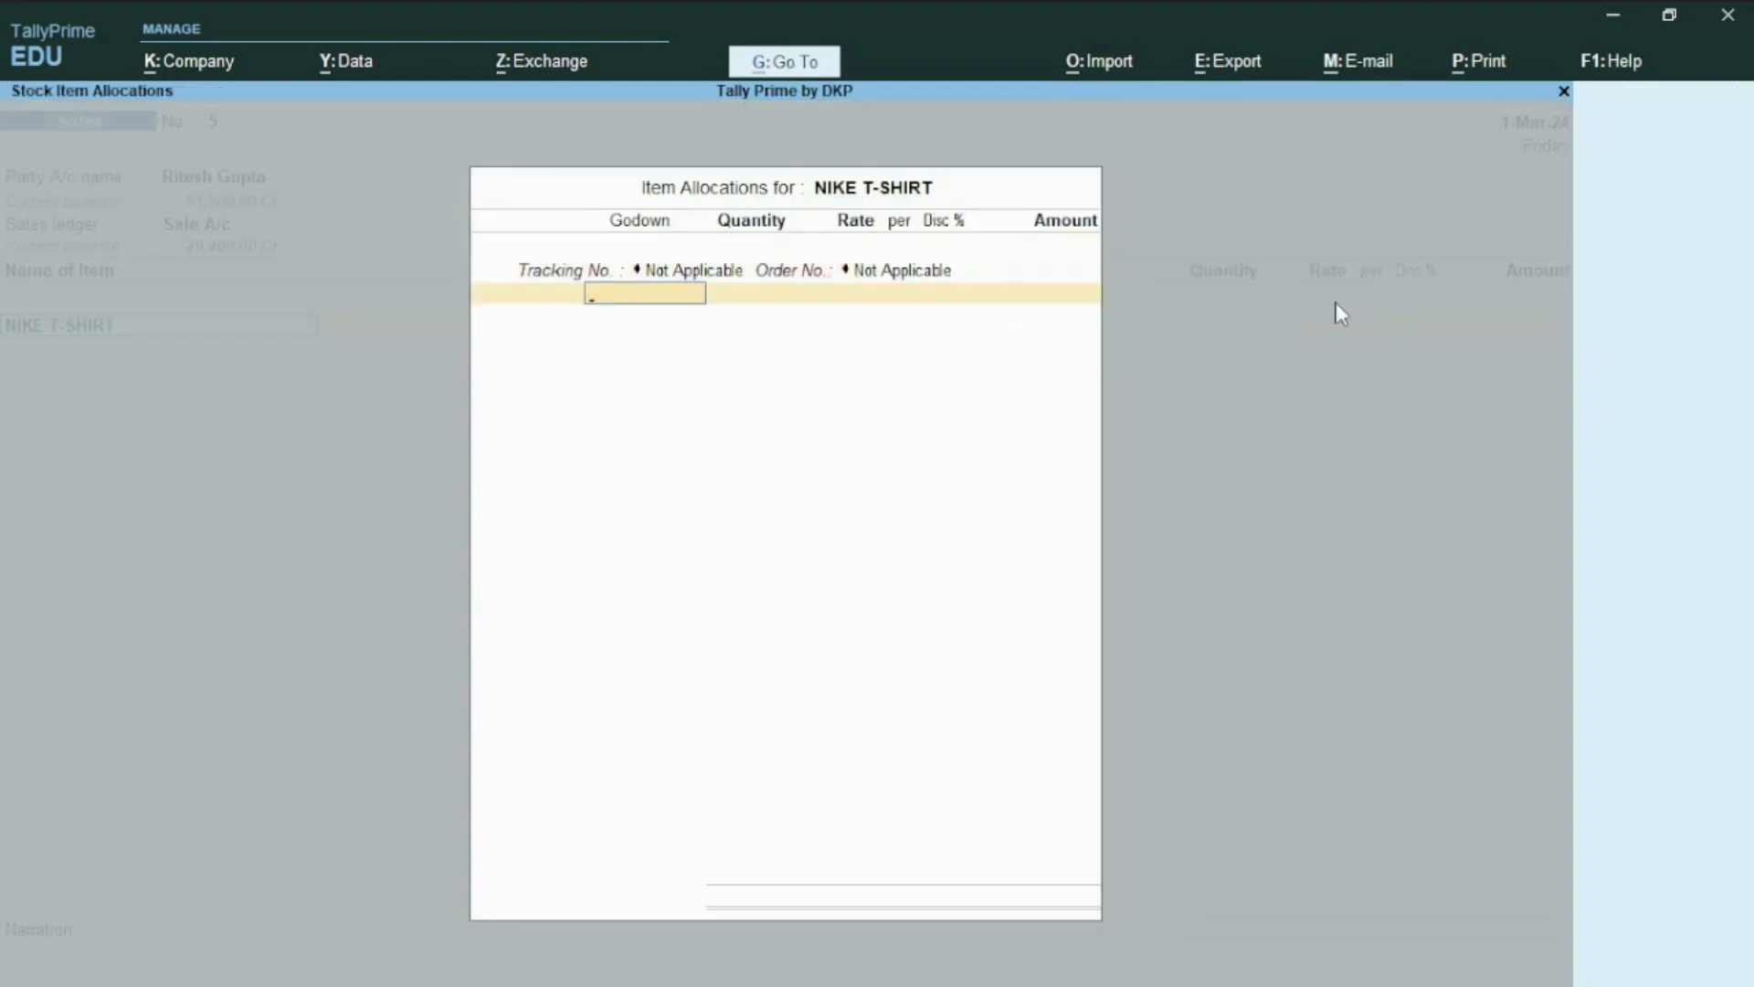
{"action": "type", "text": "N"}
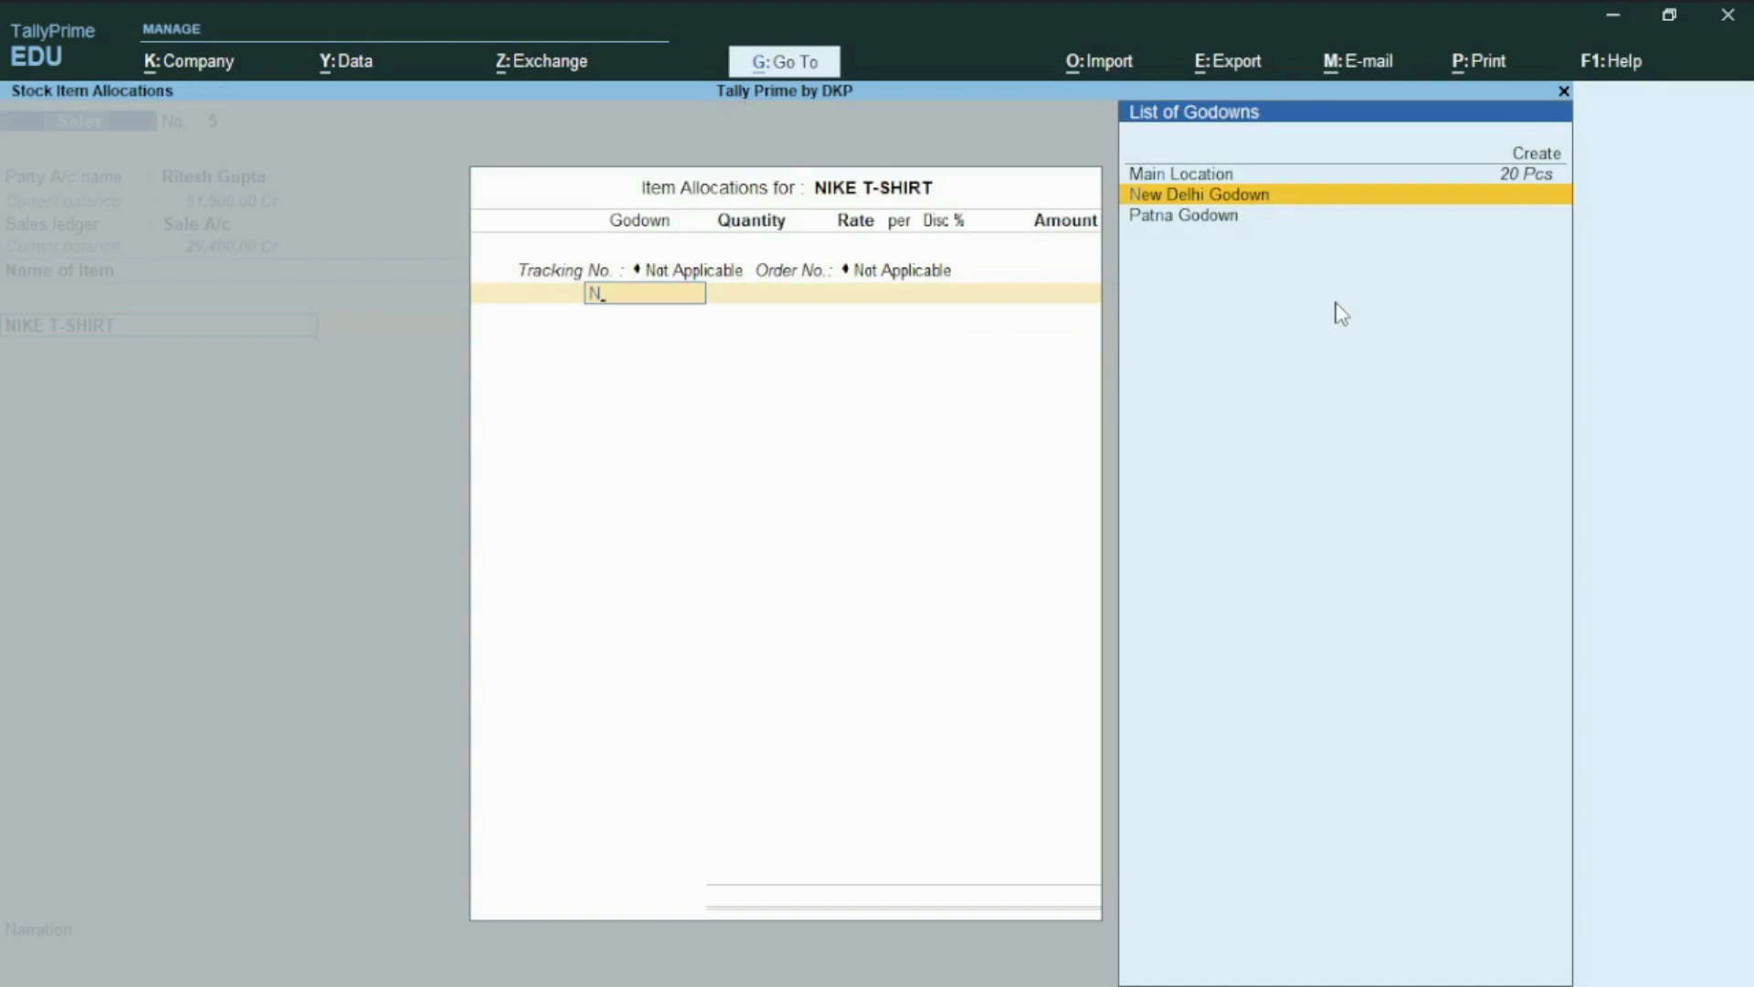
{"action": "key", "text": "Up"}
{"action": "key", "text": "Return"}
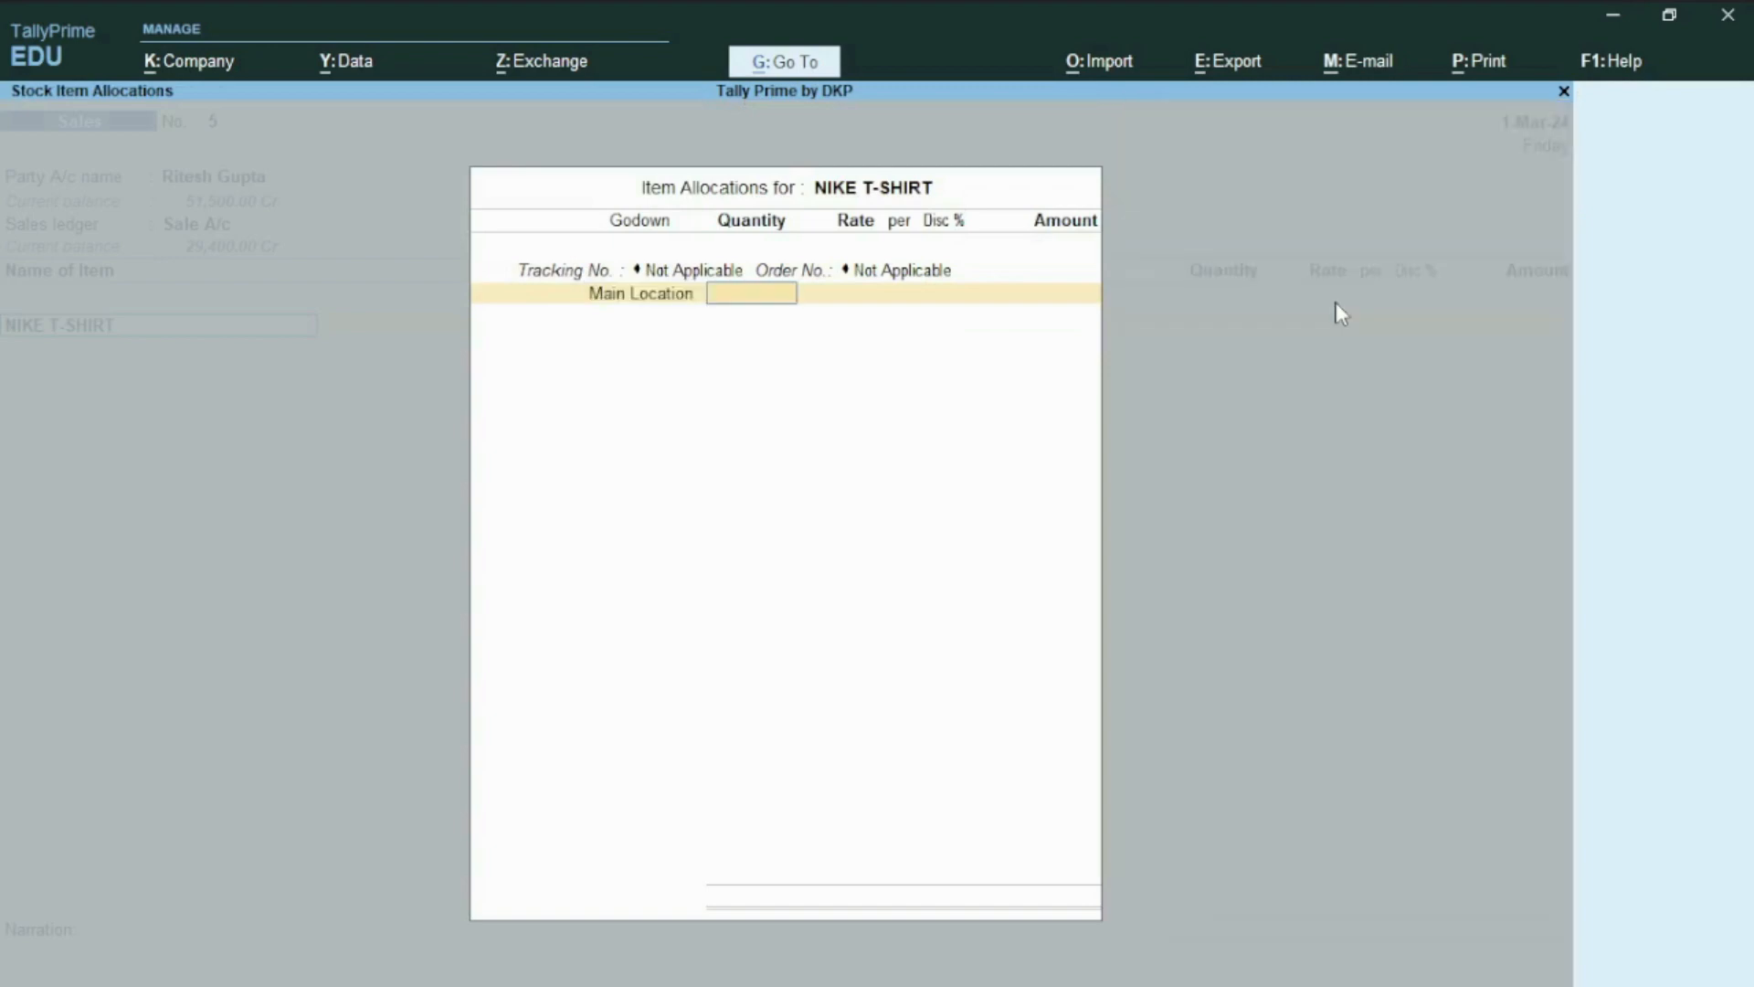
Step: Set the NIKE T-SHIRT sale allocation to 5 Pcs at a rate of 500.00 per Pcs
{"action": "type", "text": "2"}
{"action": "key", "text": "BackSpace"}
{"action": "type", "text": "5"}
{"action": "key", "text": "Return"}
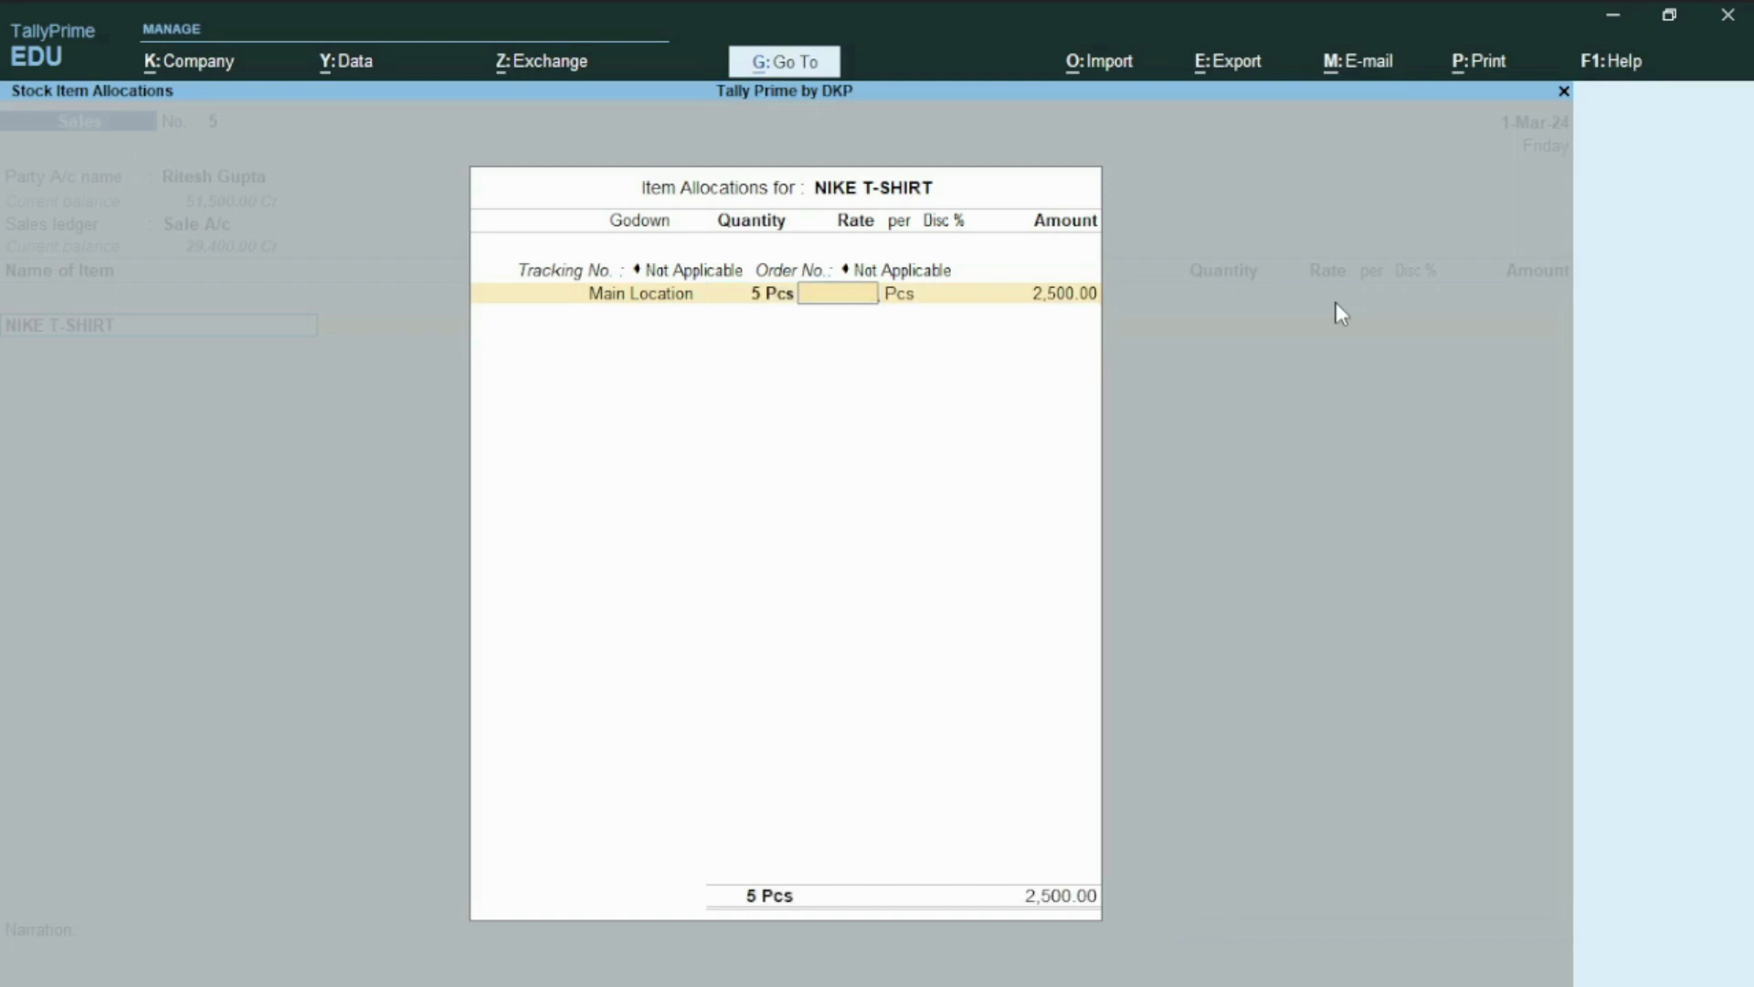
{"action": "key", "text": "BackSpace"}
{"action": "key", "text": "Return"}
{"action": "key", "text": "Return"}
{"action": "key", "text": "Return"}
{"action": "key", "text": "Return"}
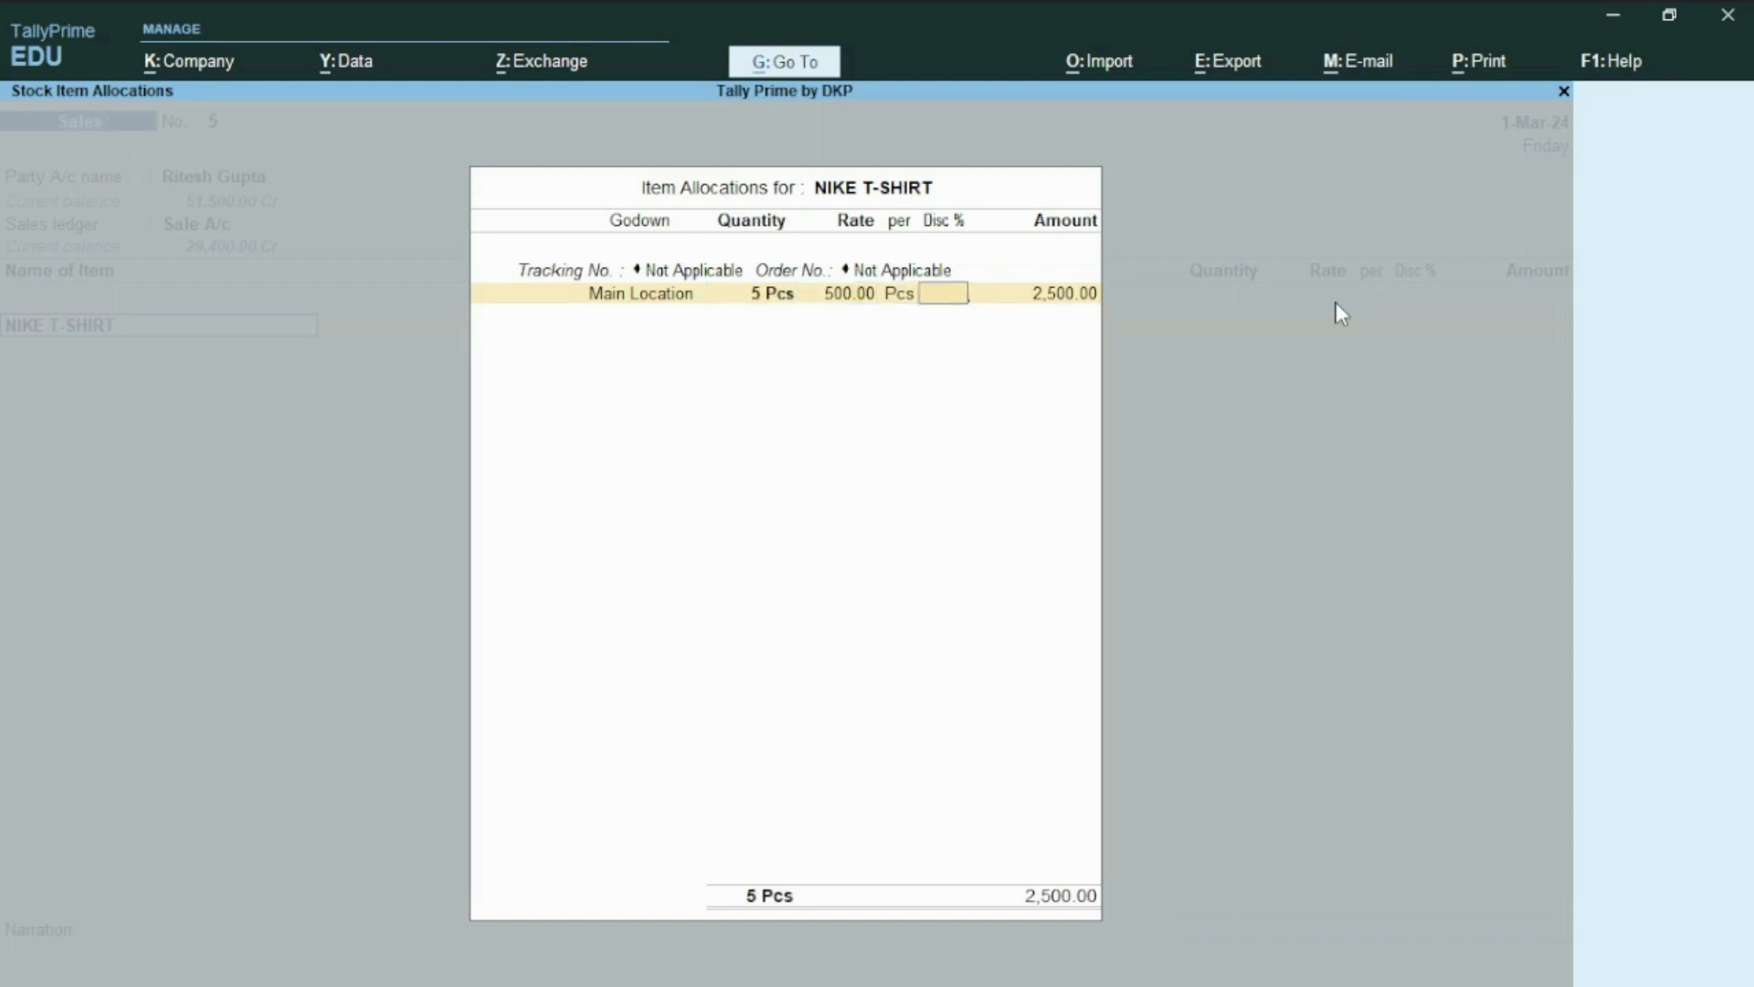
Step: Leave the item discount blank, accept the allocation and save the sales voucher
{"action": "key", "text": "Return"}
{"action": "key", "text": "Return"}
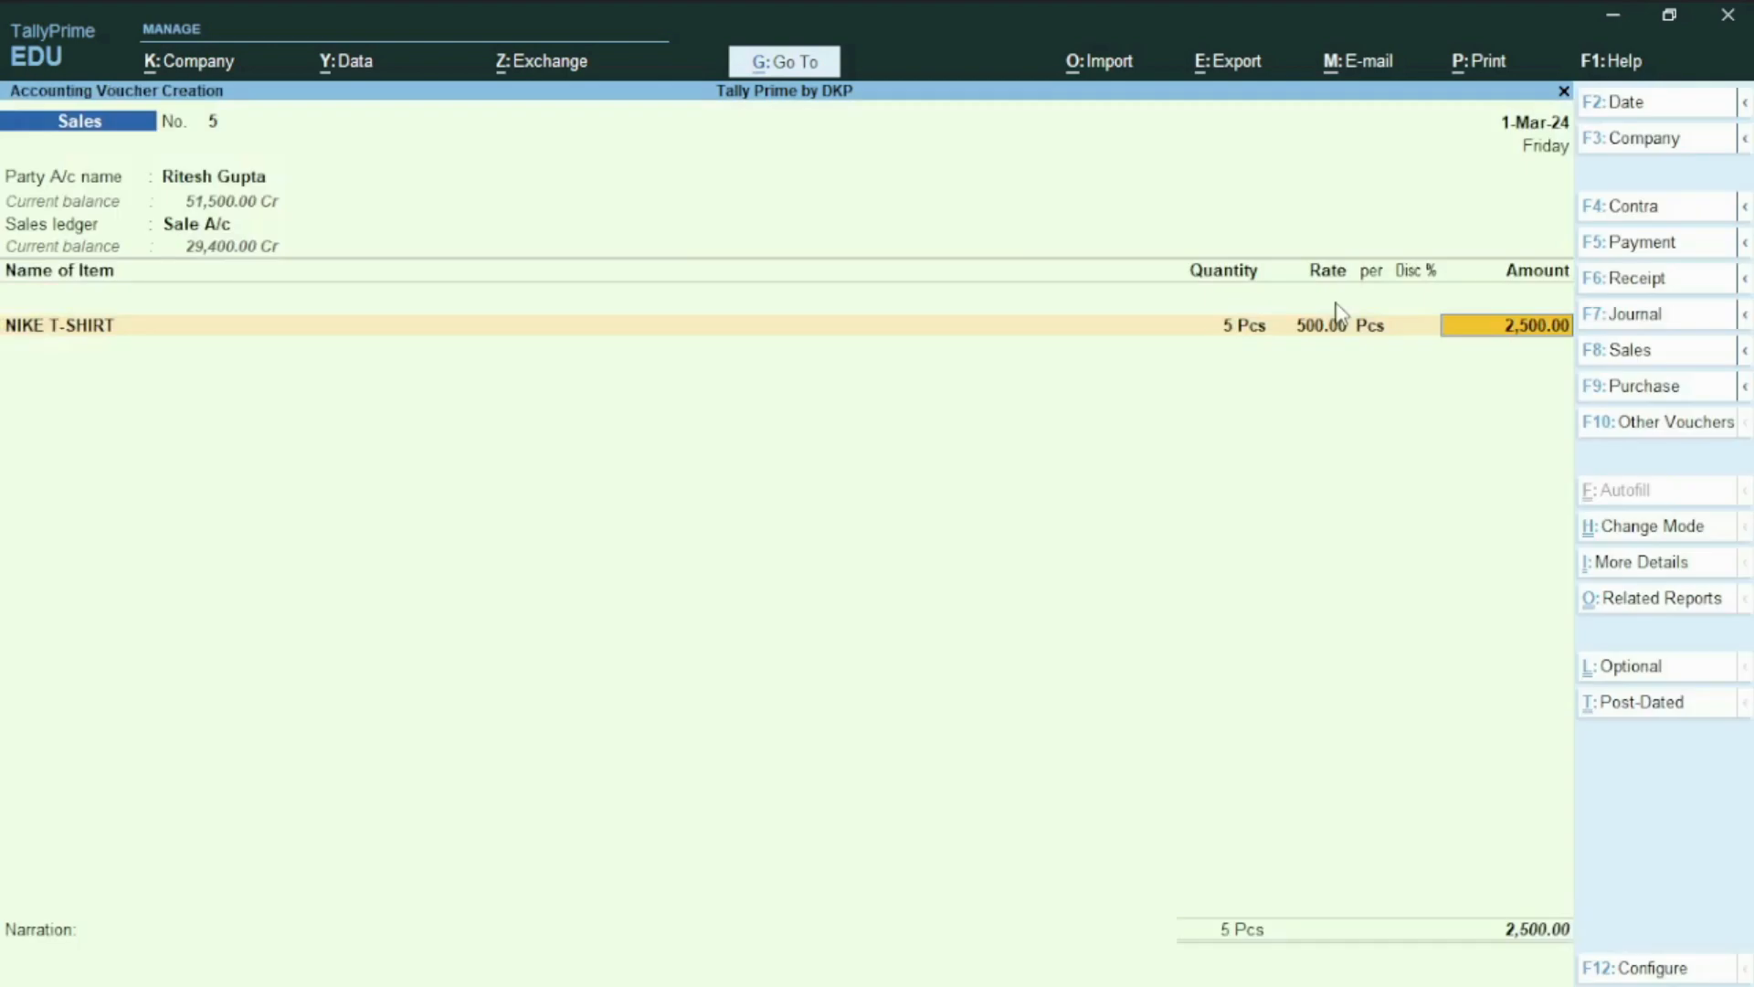
{"action": "key", "text": "ctrl"}
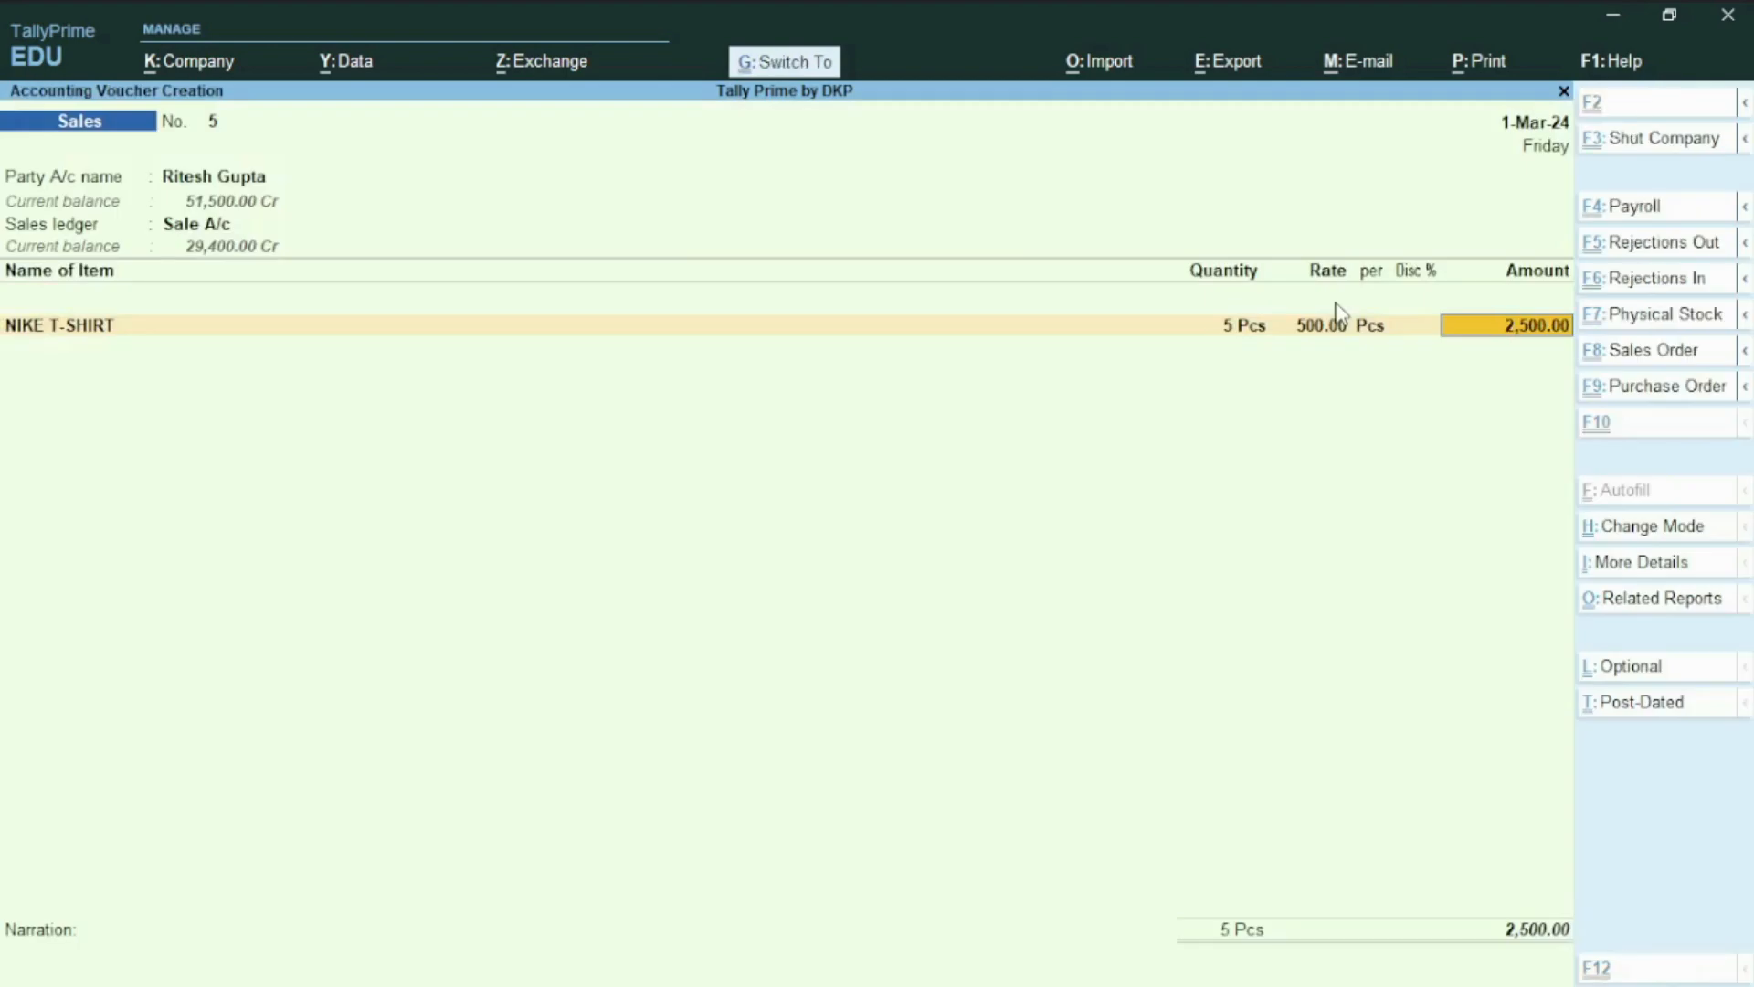
{"action": "key", "text": "ctrl+a"}
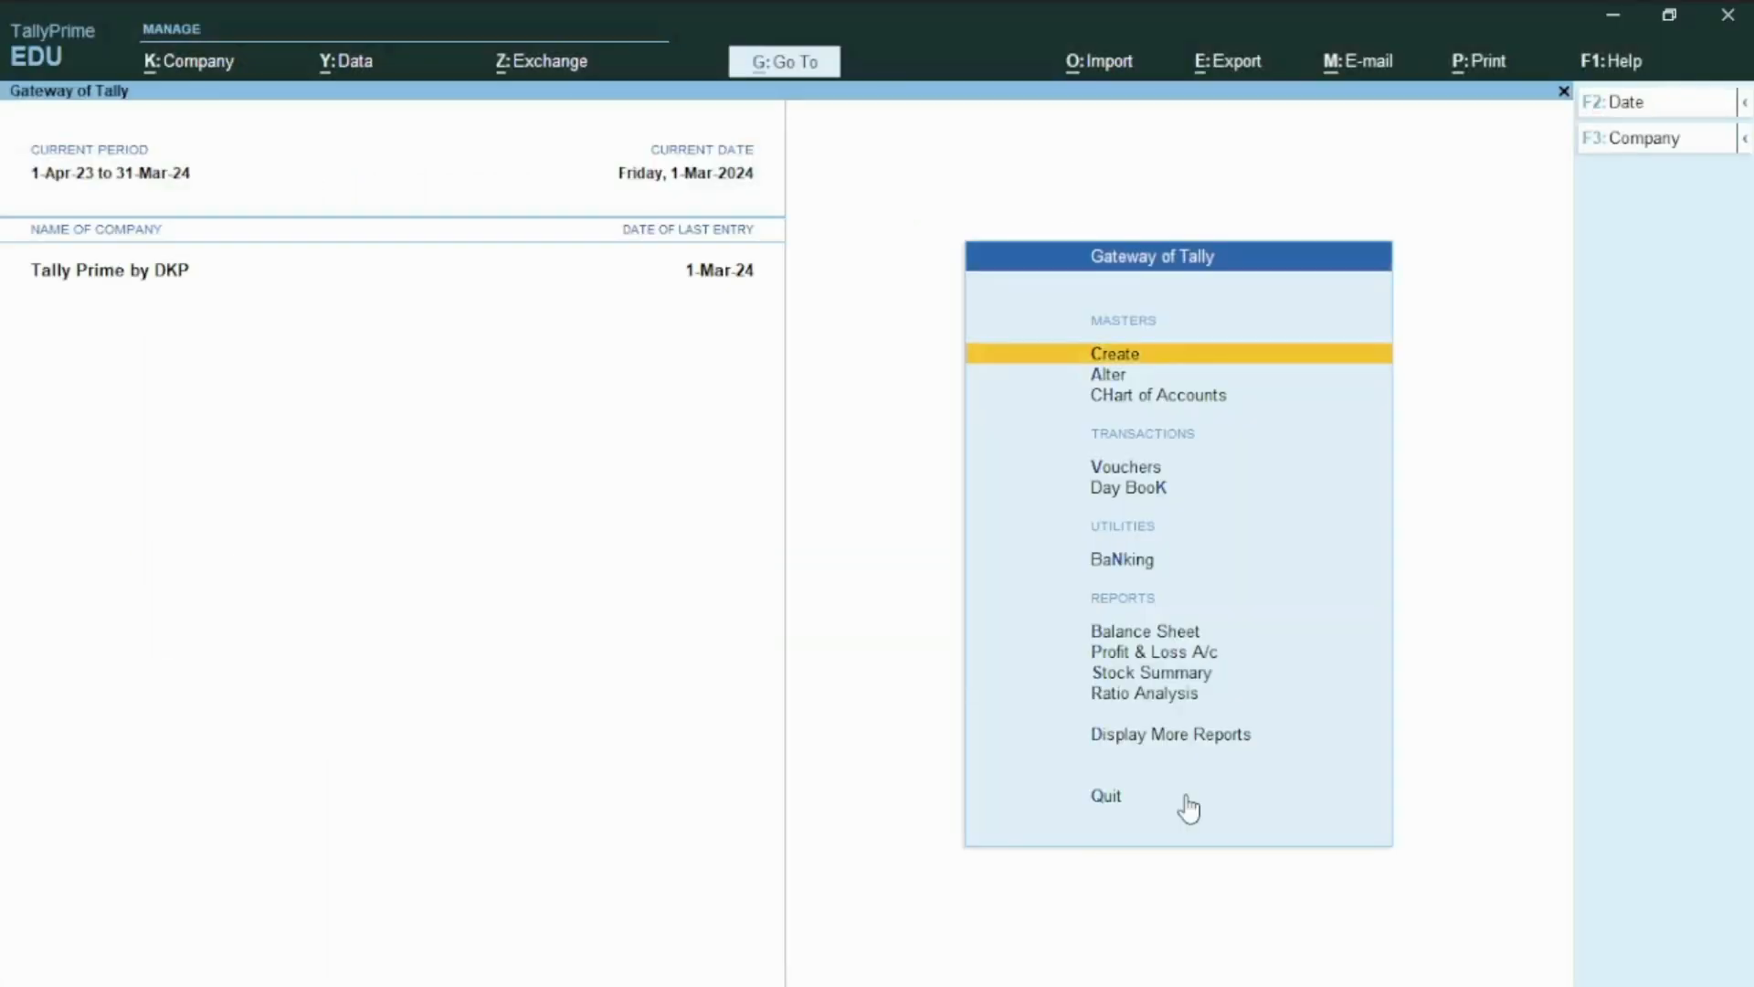
Step: Open the Reorder Status report by stock group for T-SHIRT from the Statements of Inventory
{"action": "key", "text": "d"}
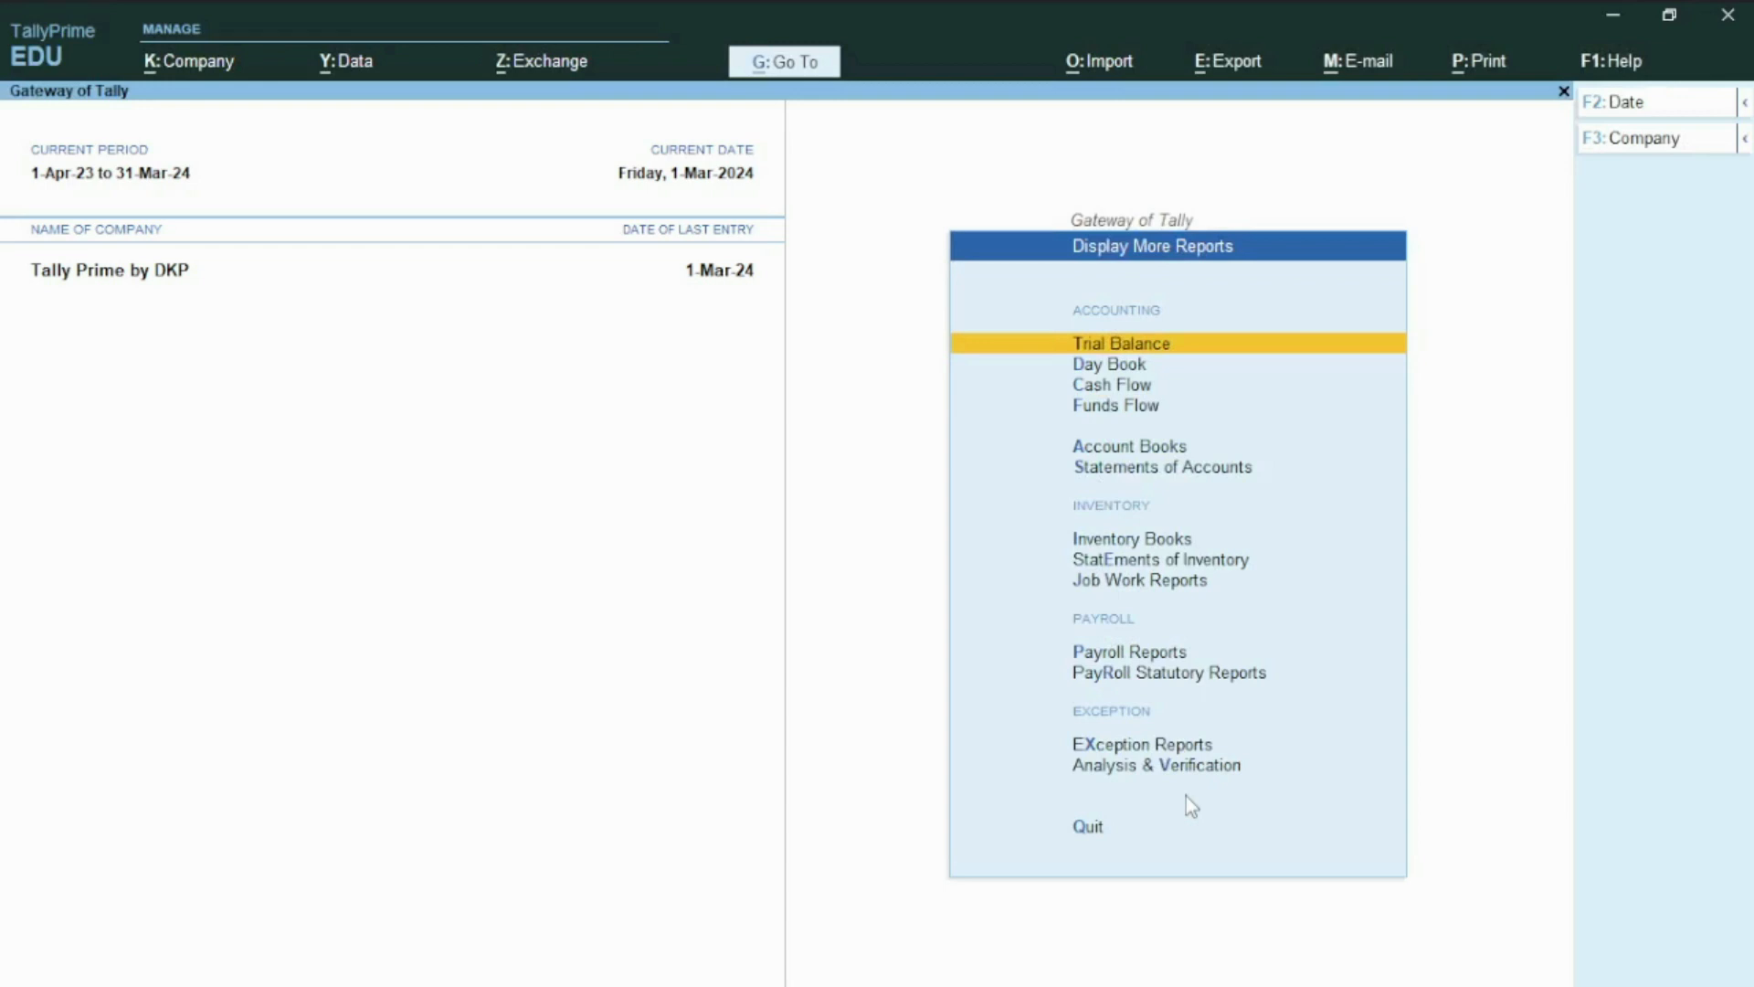
{"action": "key", "text": "e"}
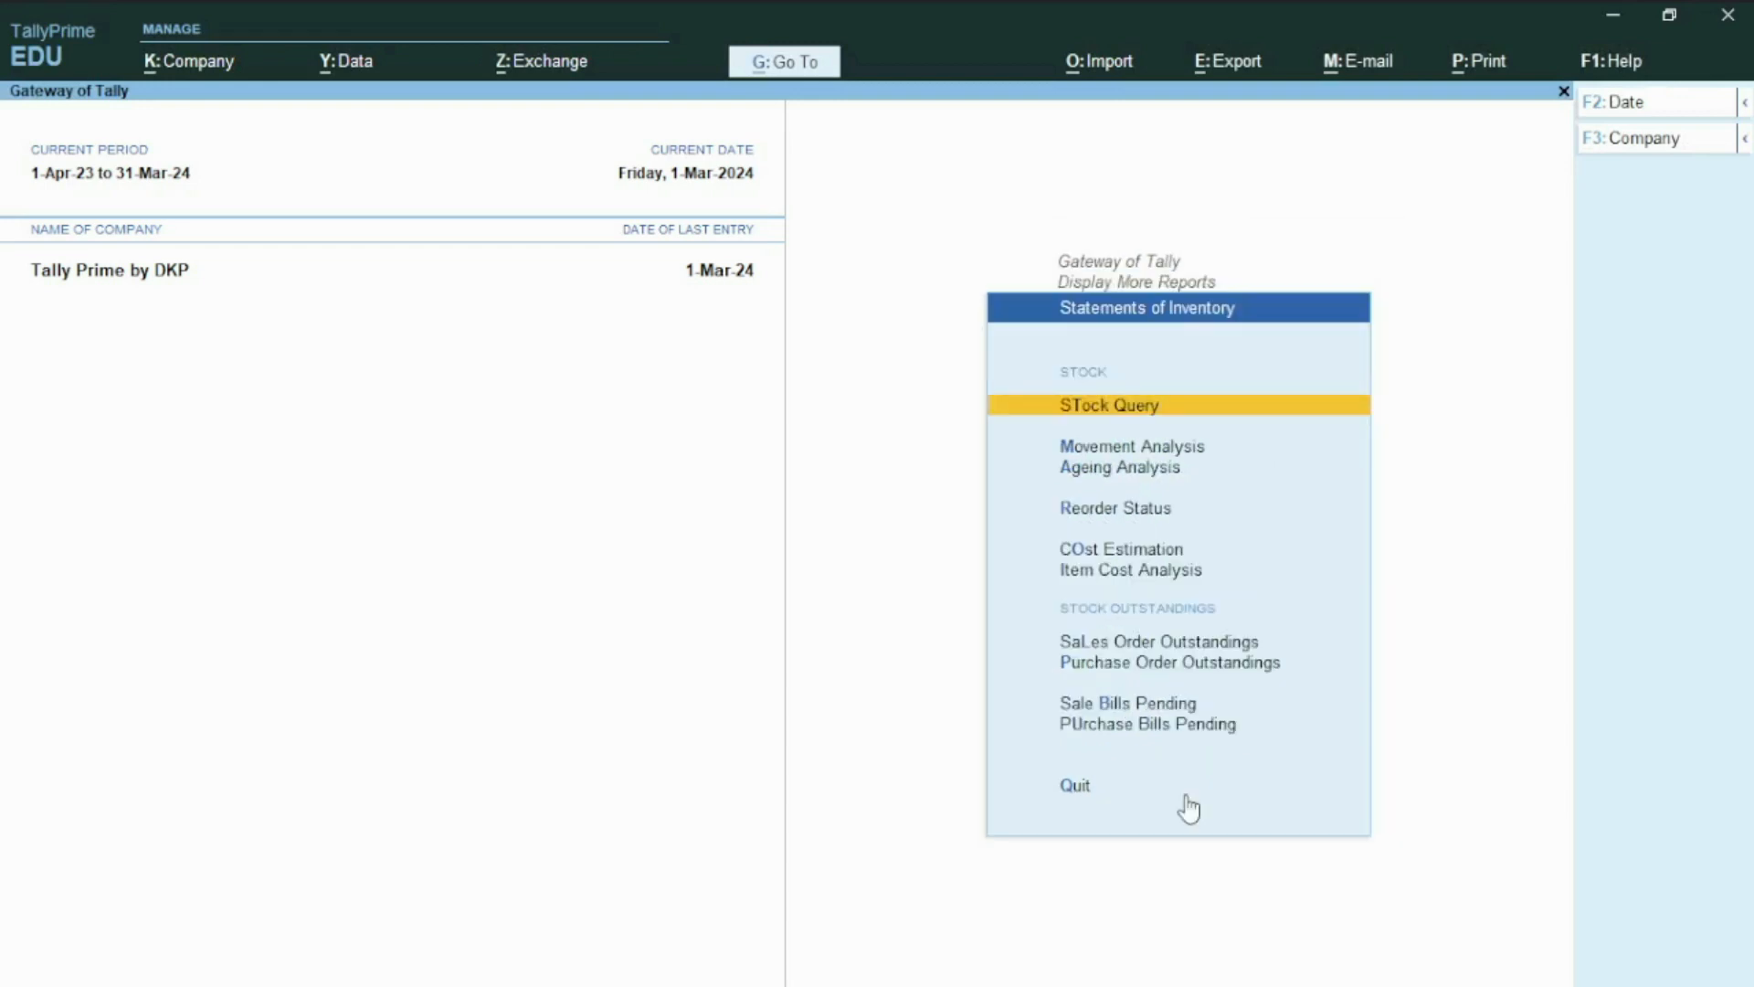
{"action": "key", "text": "r"}
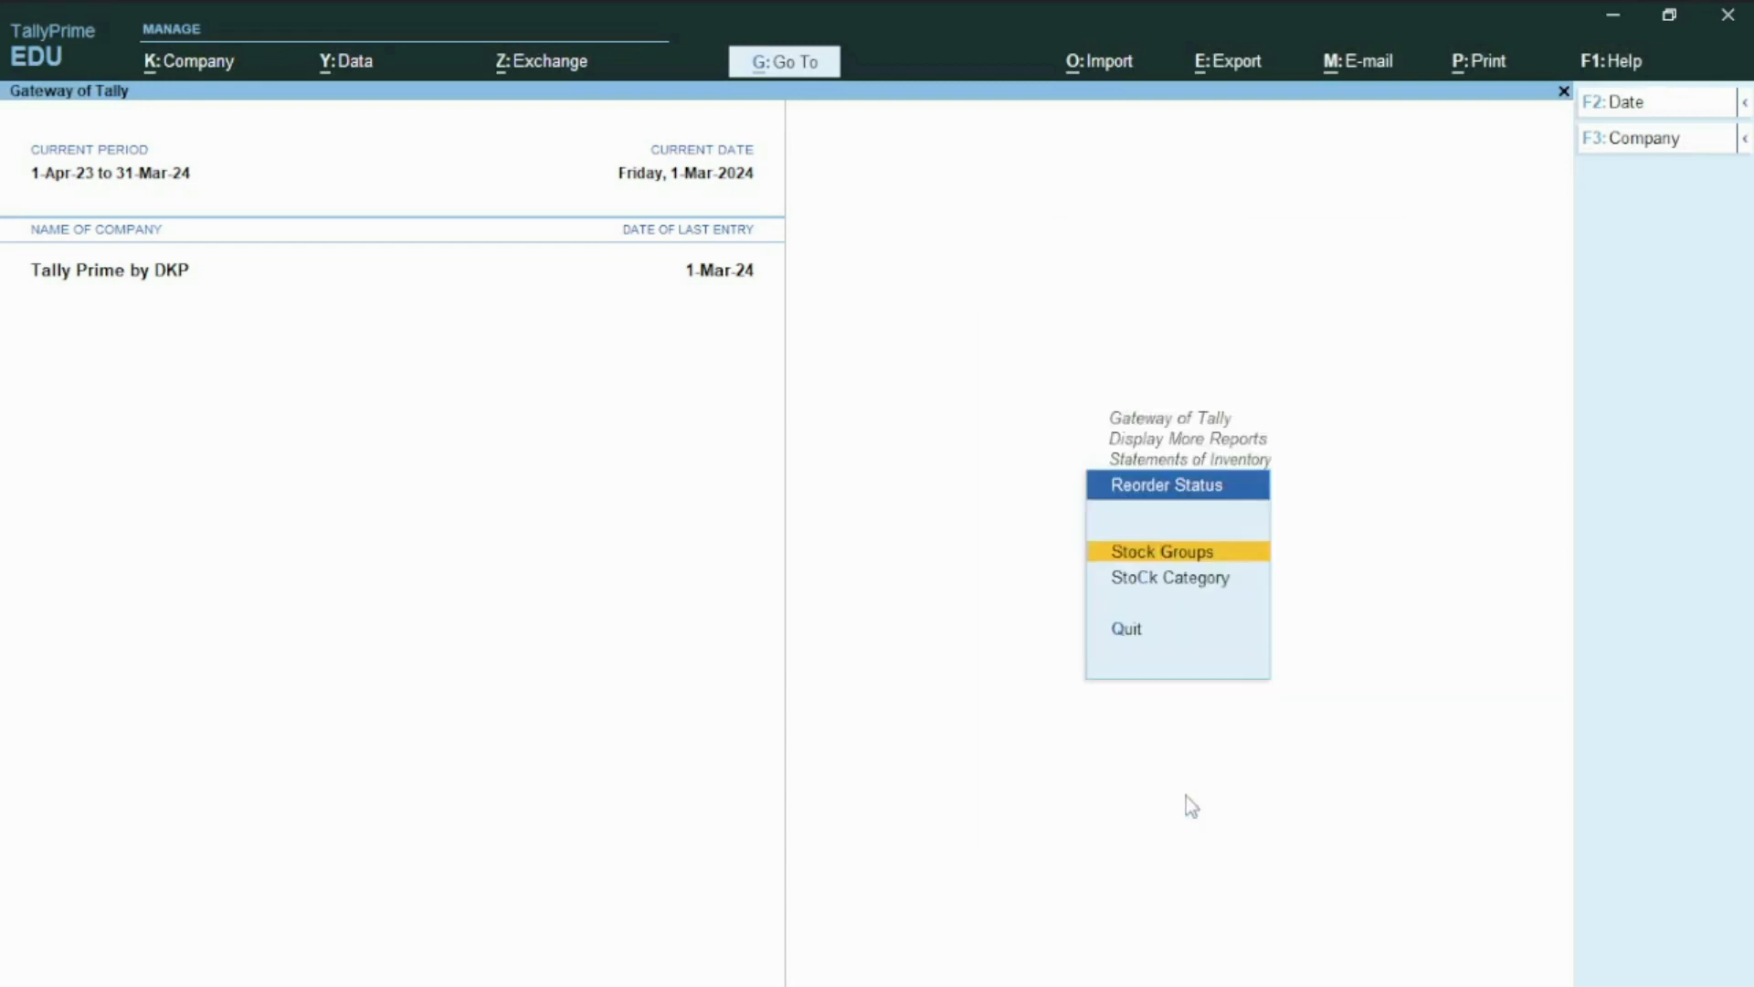
{"action": "key", "text": "Return"}
{"action": "type", "text": "T"}
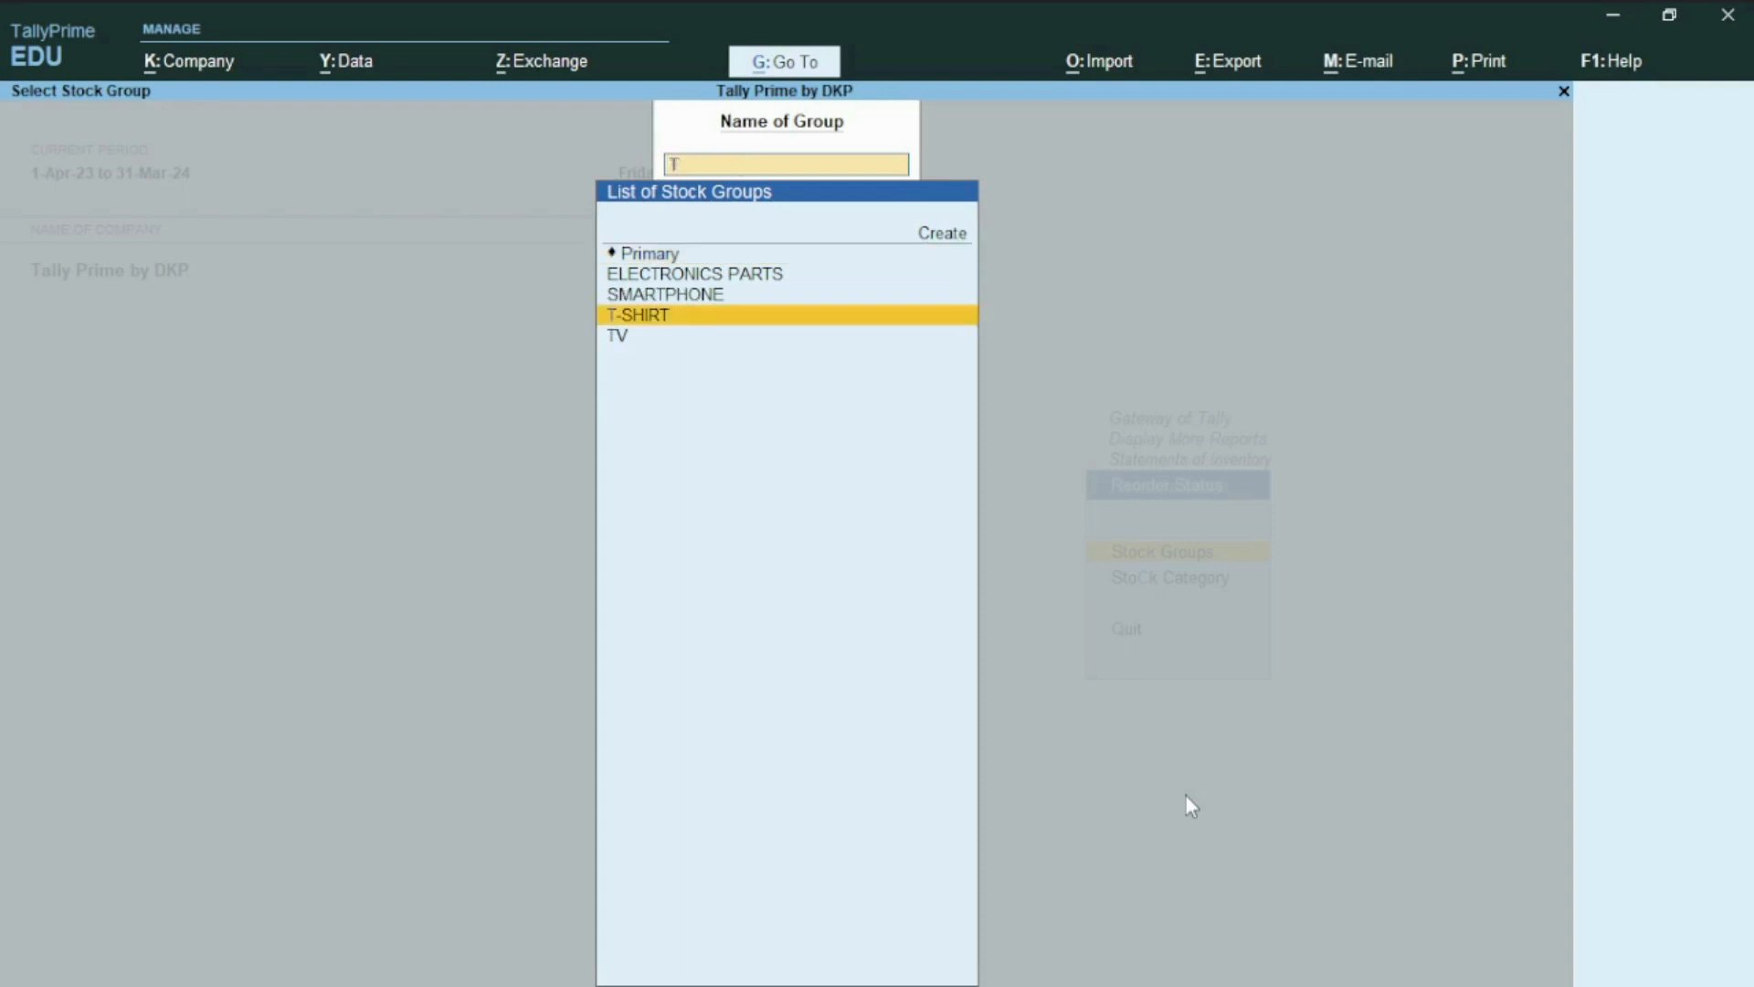
{"action": "key", "text": "Return"}
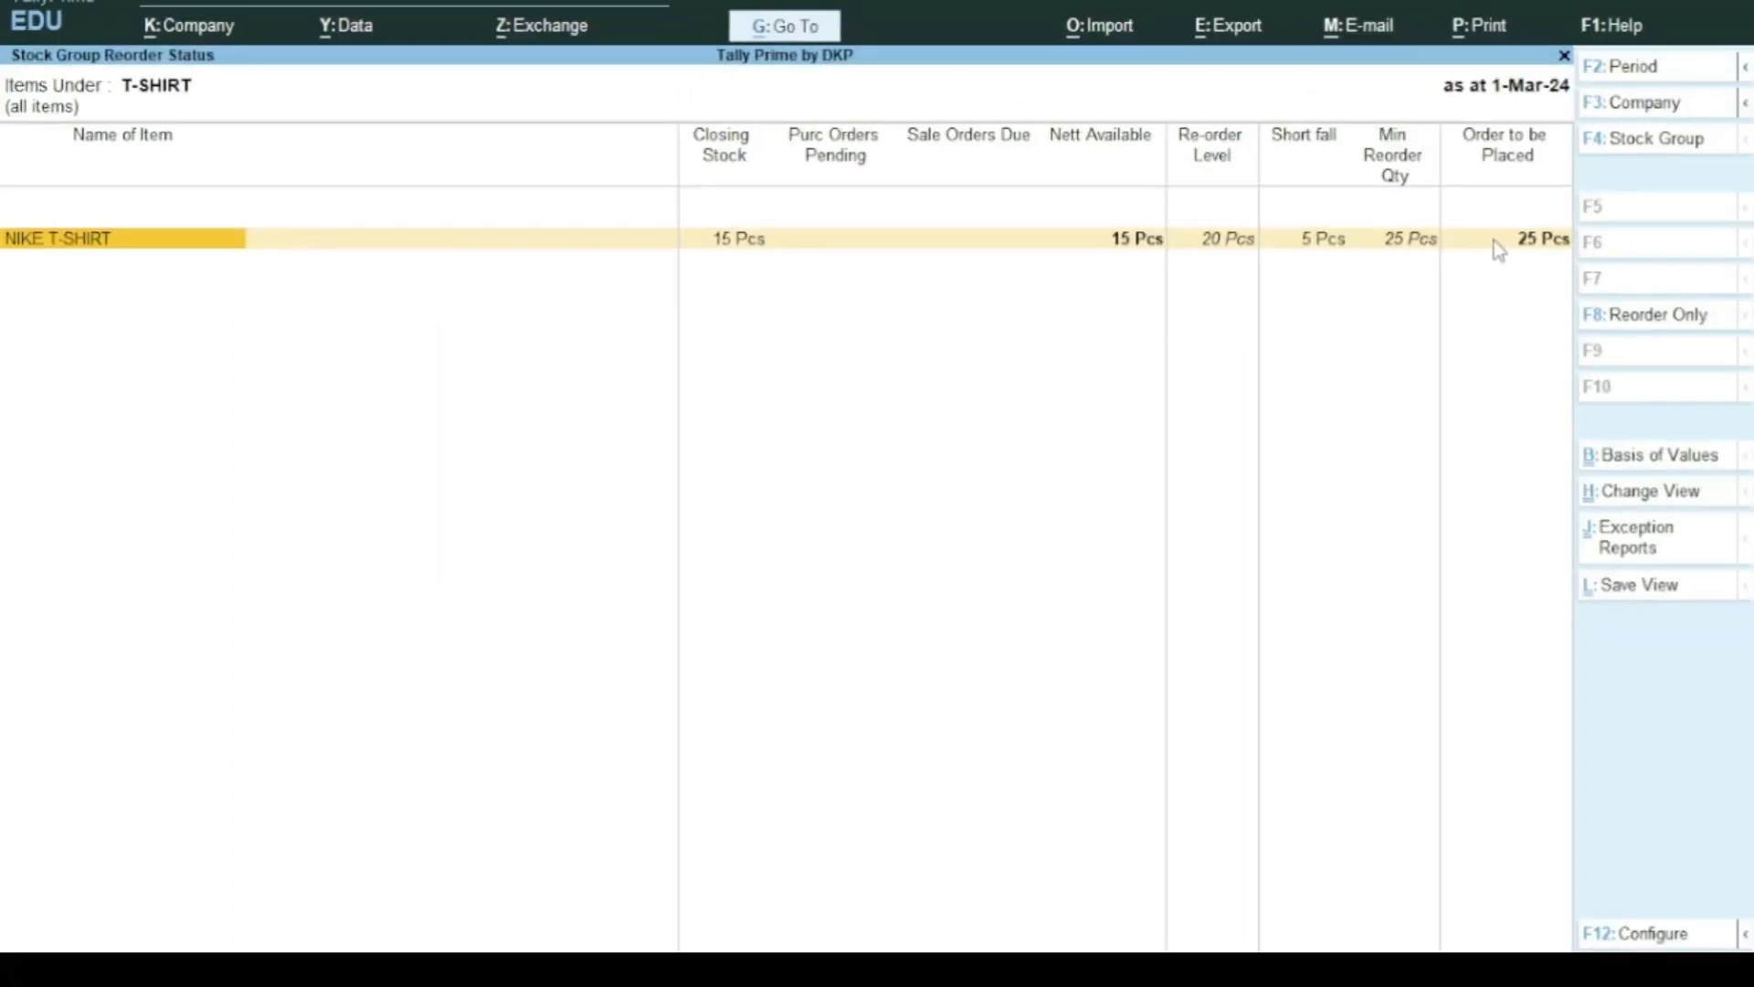
Step: Return to the Gateway of Tally and consult the Purchase Order Entry instructions in PDF 3.pdf before switching back to TallyPrime
{"action": "key", "text": "Escape"}
{"action": "key", "text": "Escape"}
{"action": "key", "text": "Escape"}
{"action": "key", "text": "Escape"}
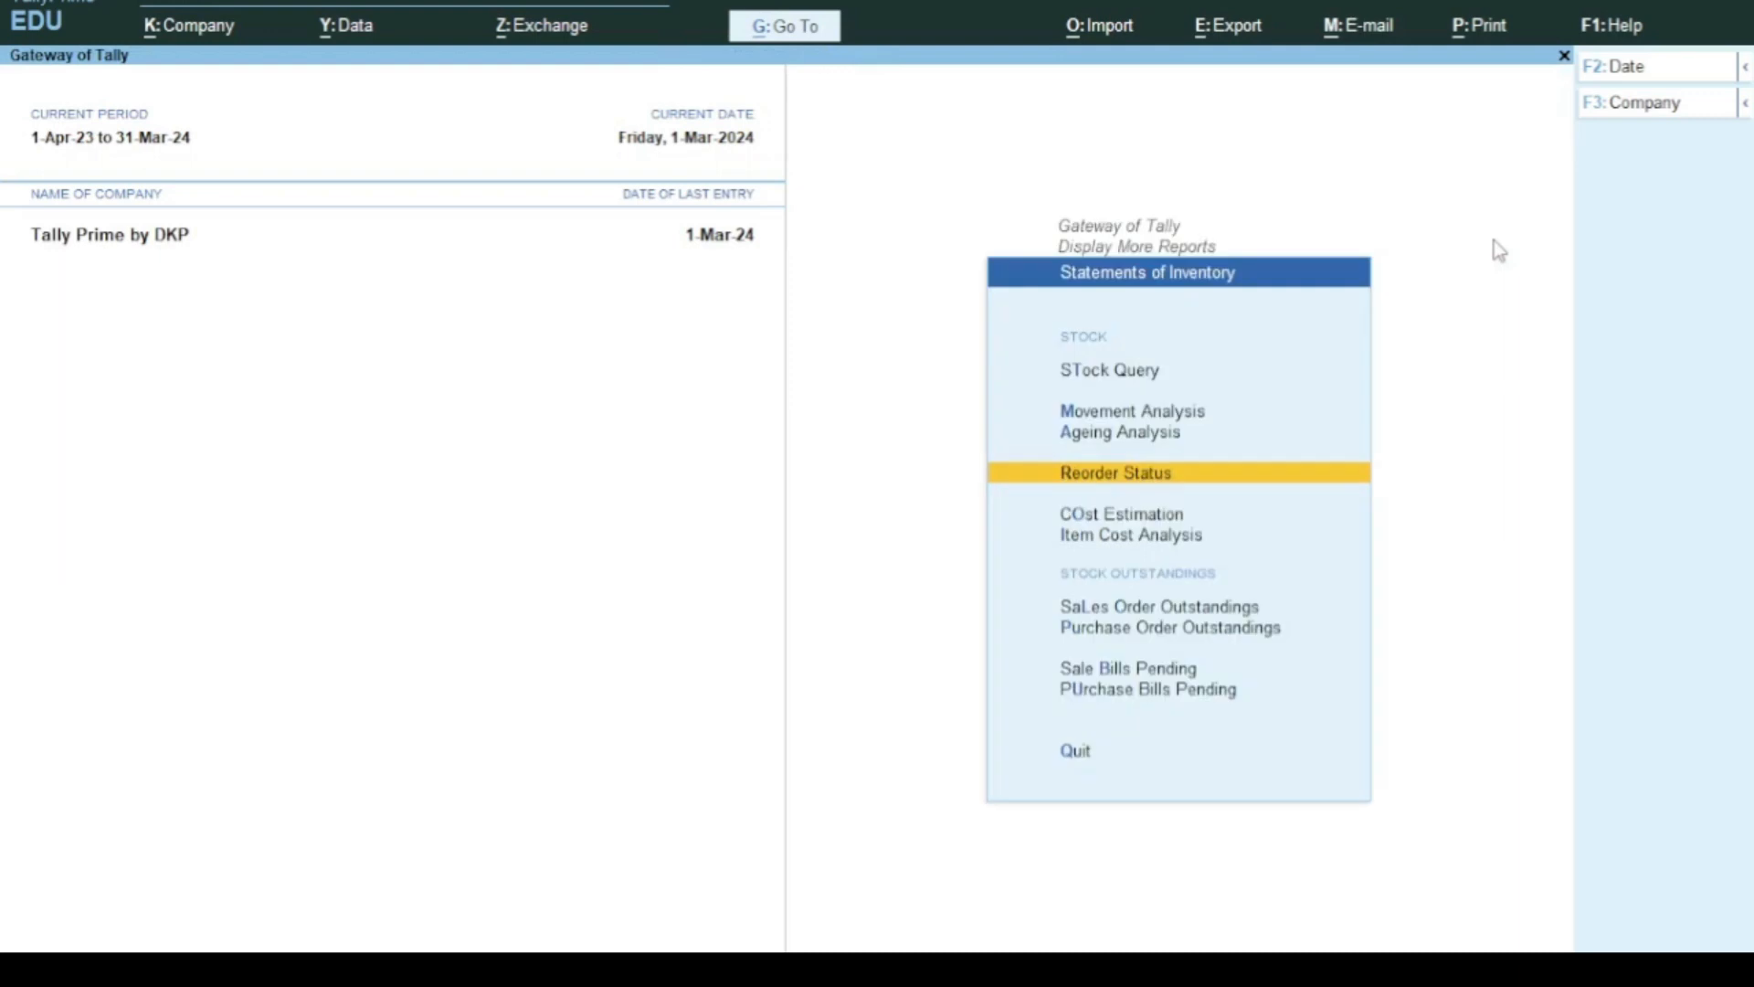
{"action": "key", "text": "Escape"}
{"action": "key", "text": "Escape"}
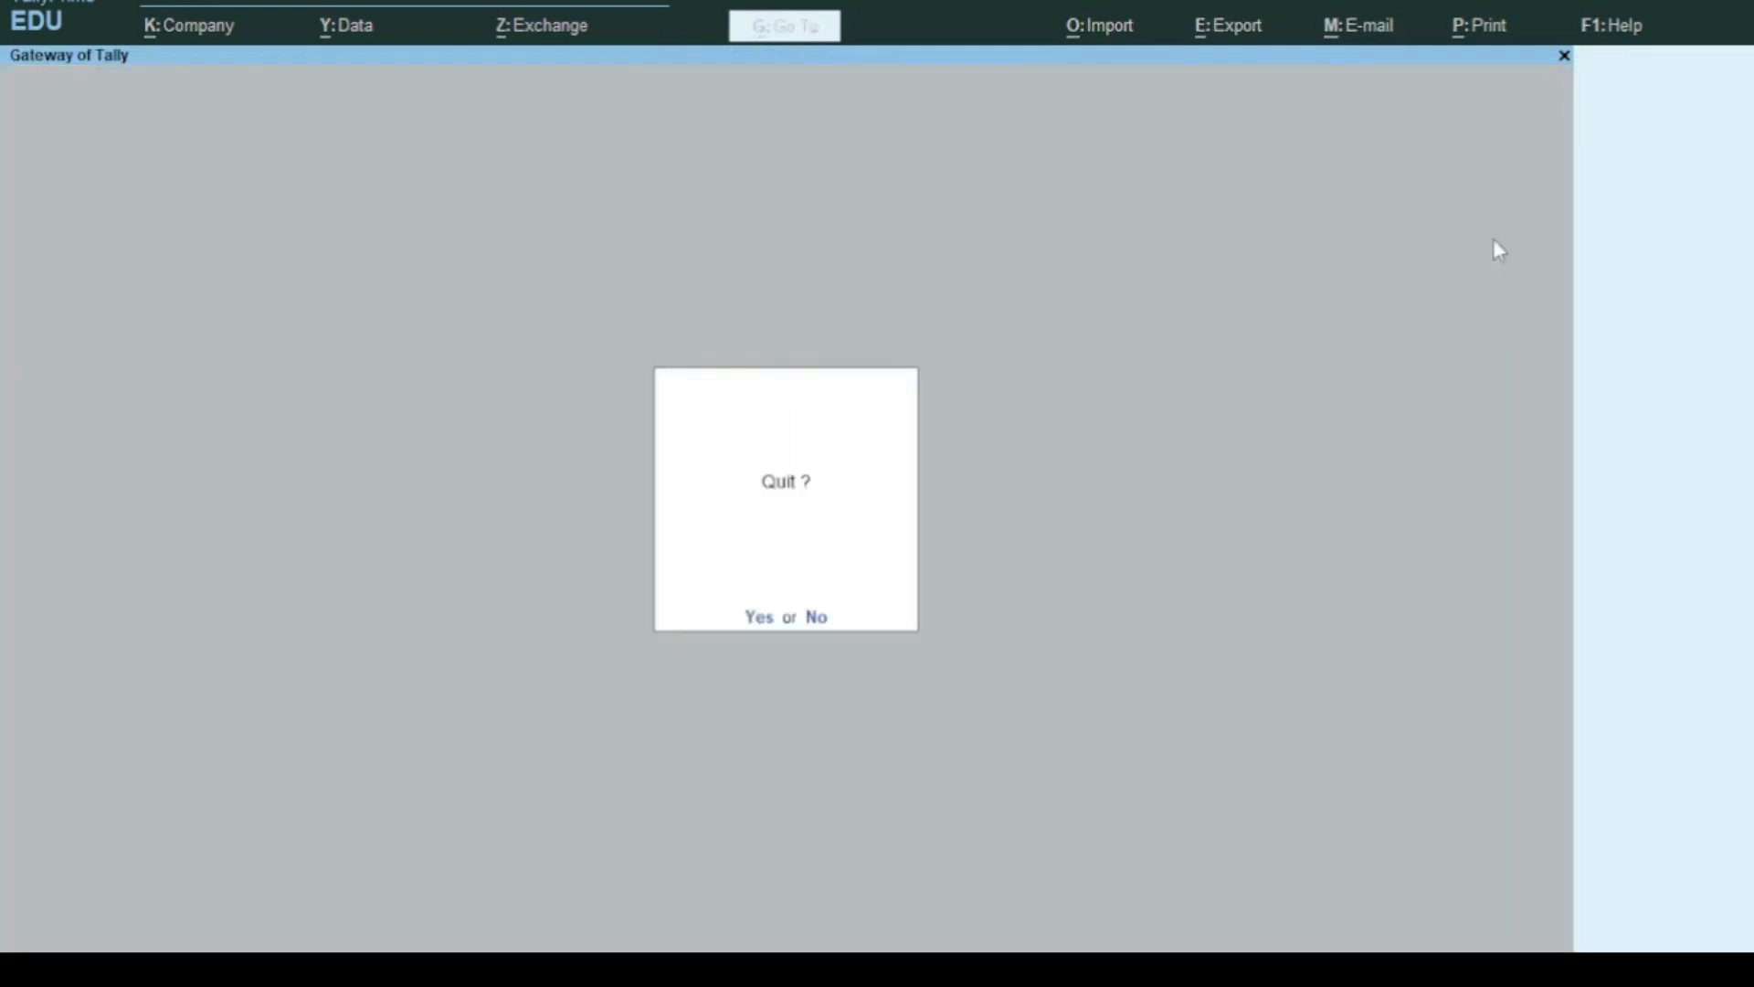
{"action": "key", "text": "Escape"}
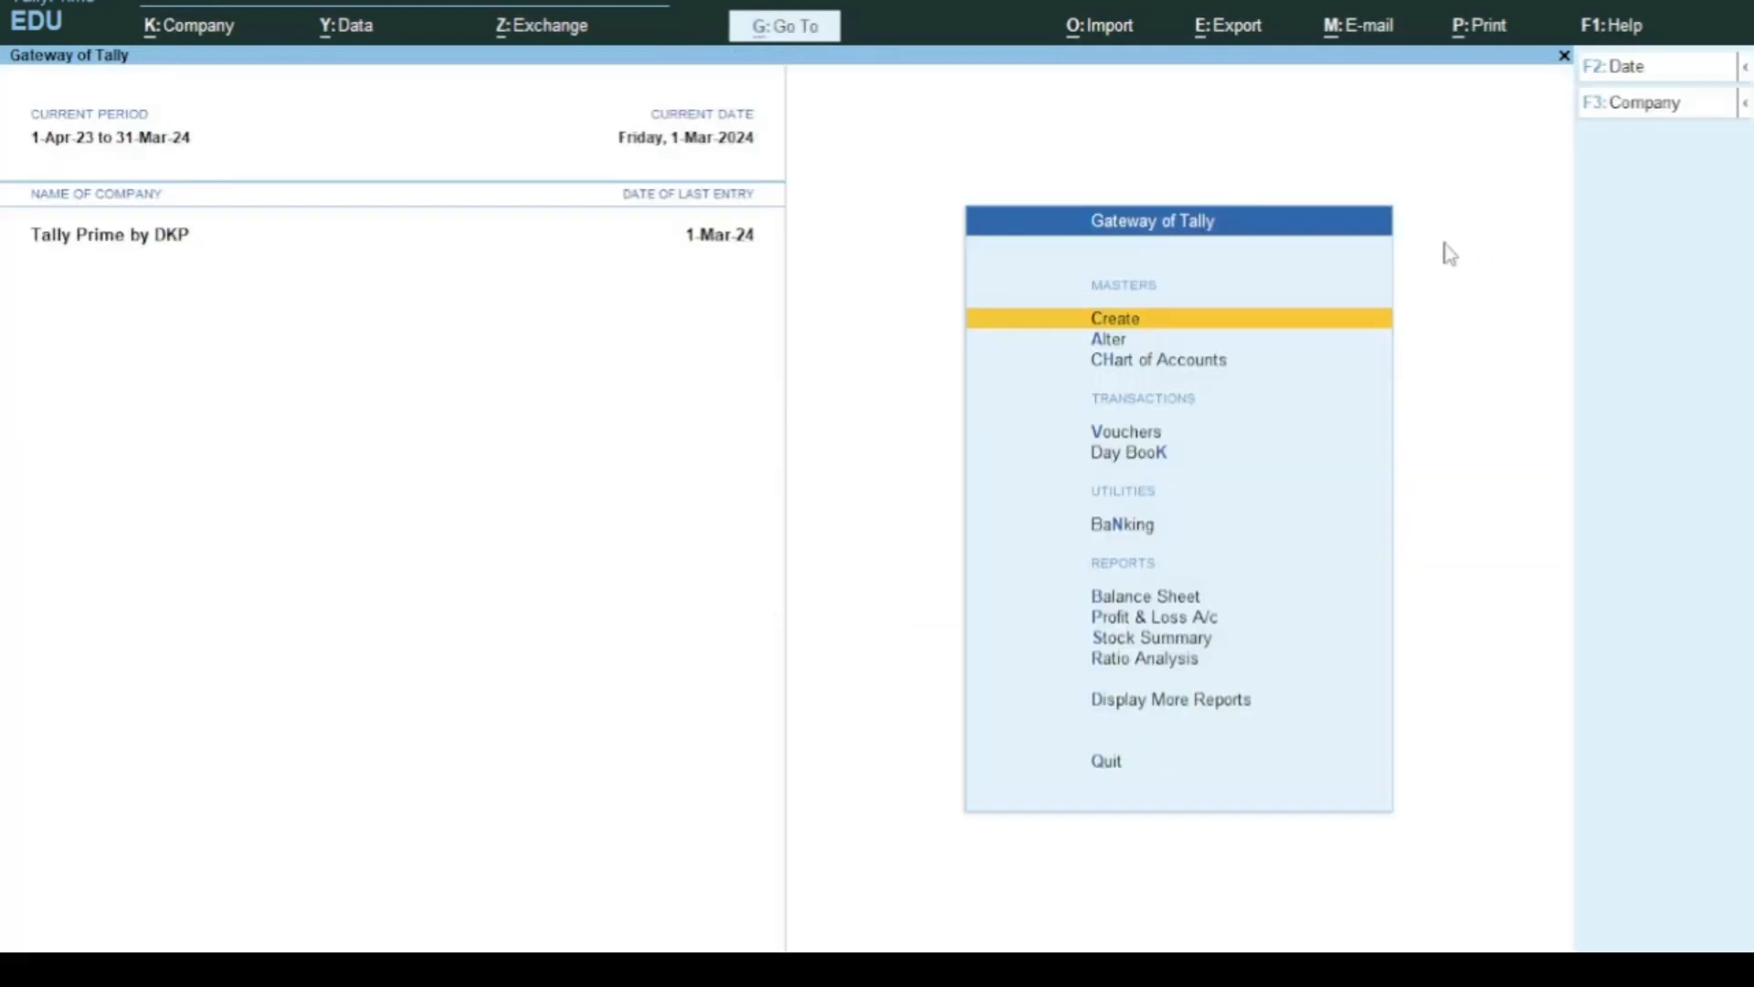
{"action": "key", "text": "alt+Tab"}
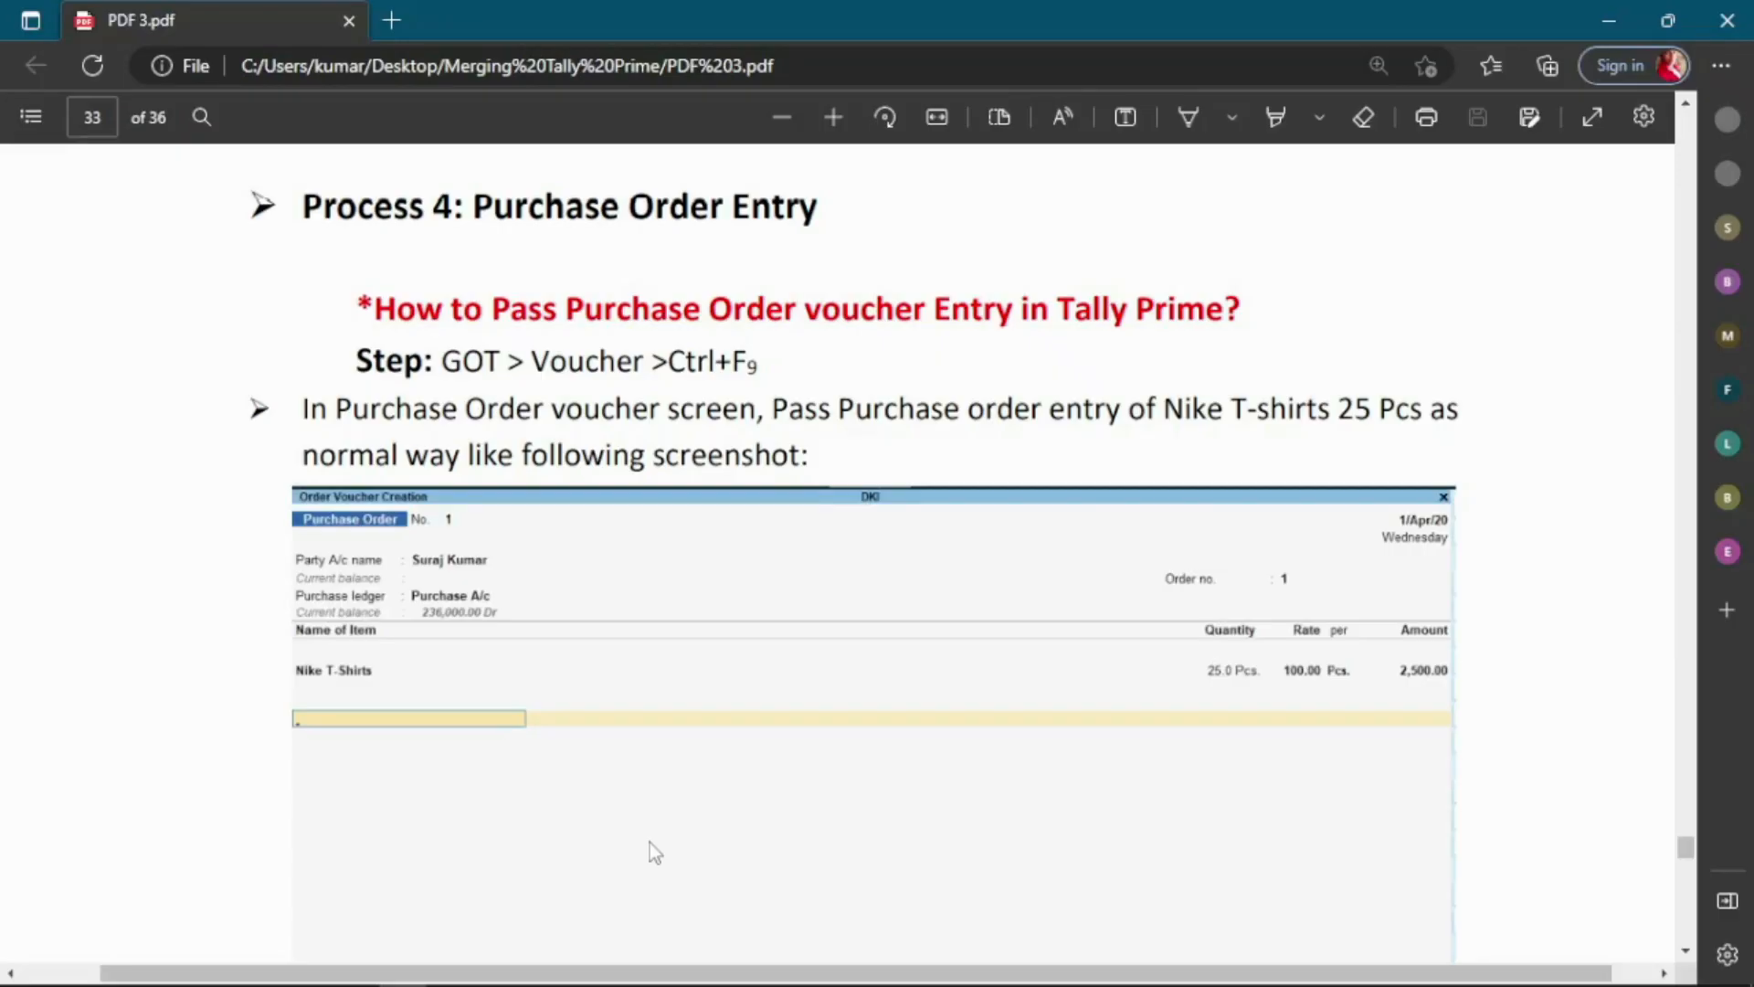
{"action": "key", "text": "alt+Tab"}
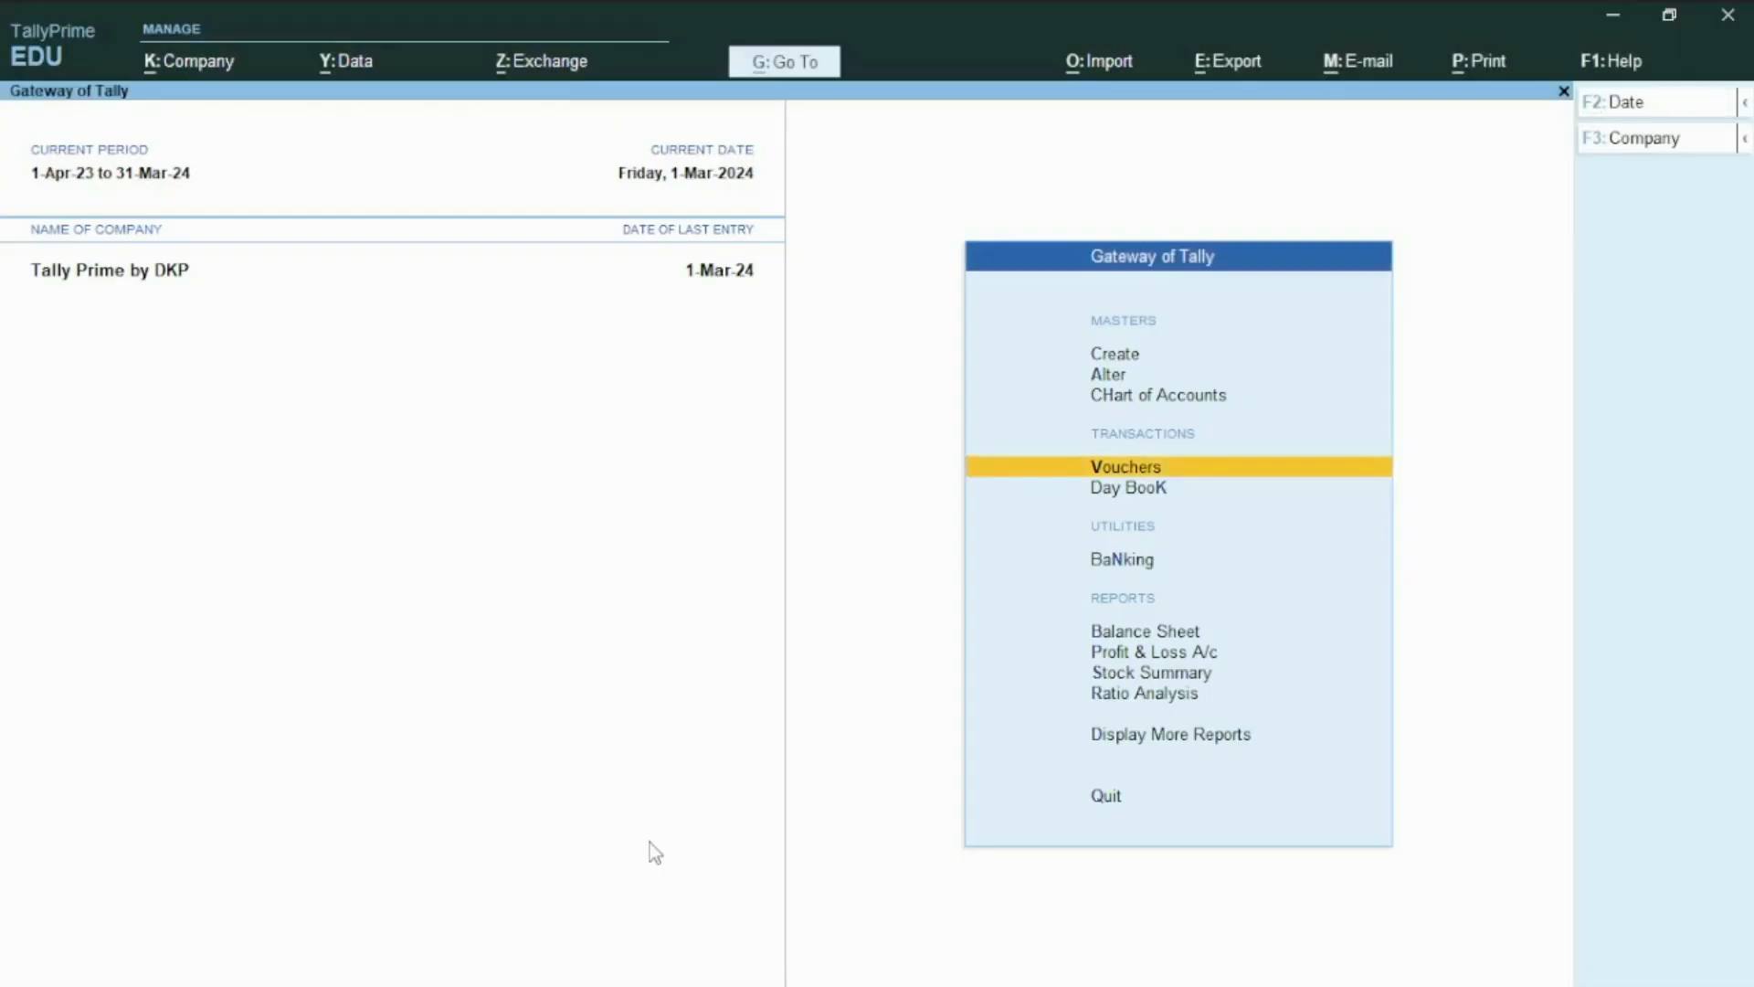
Step: Start a purchase order voucher with the supplier's ledger as party account, default order and party details, and Purcchase as purchase ledger
{"action": "key", "text": "Return"}
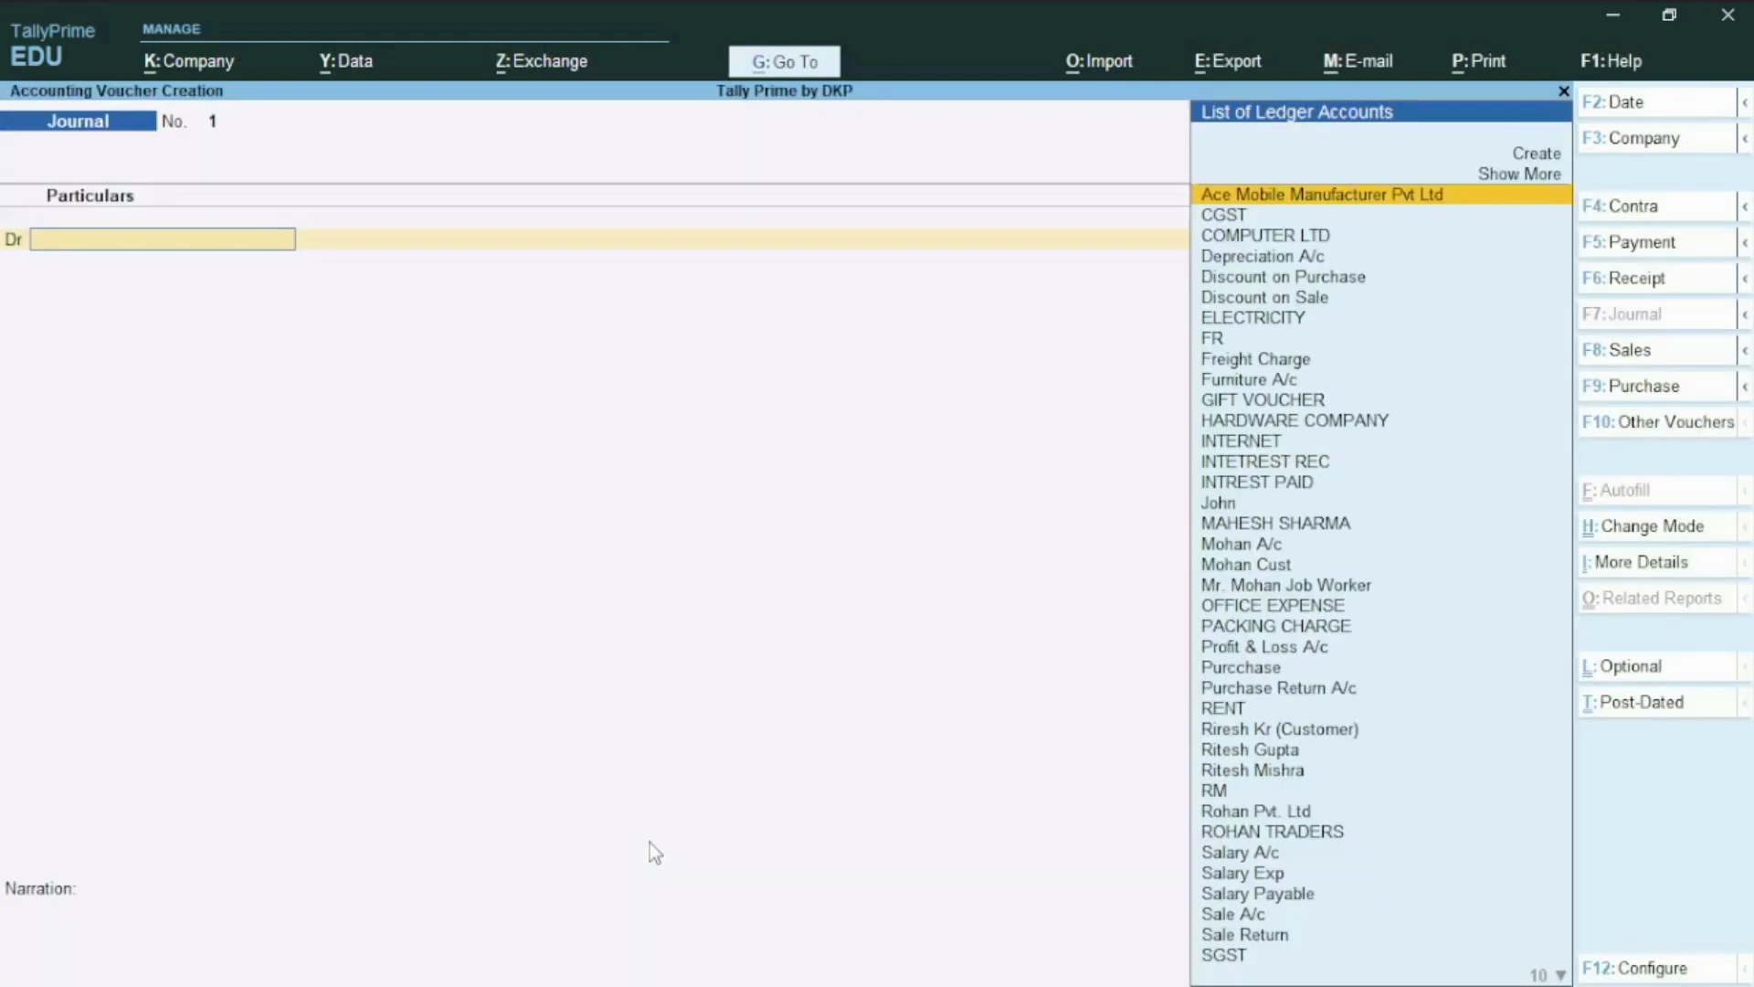
{"action": "key", "text": "ctrl"}
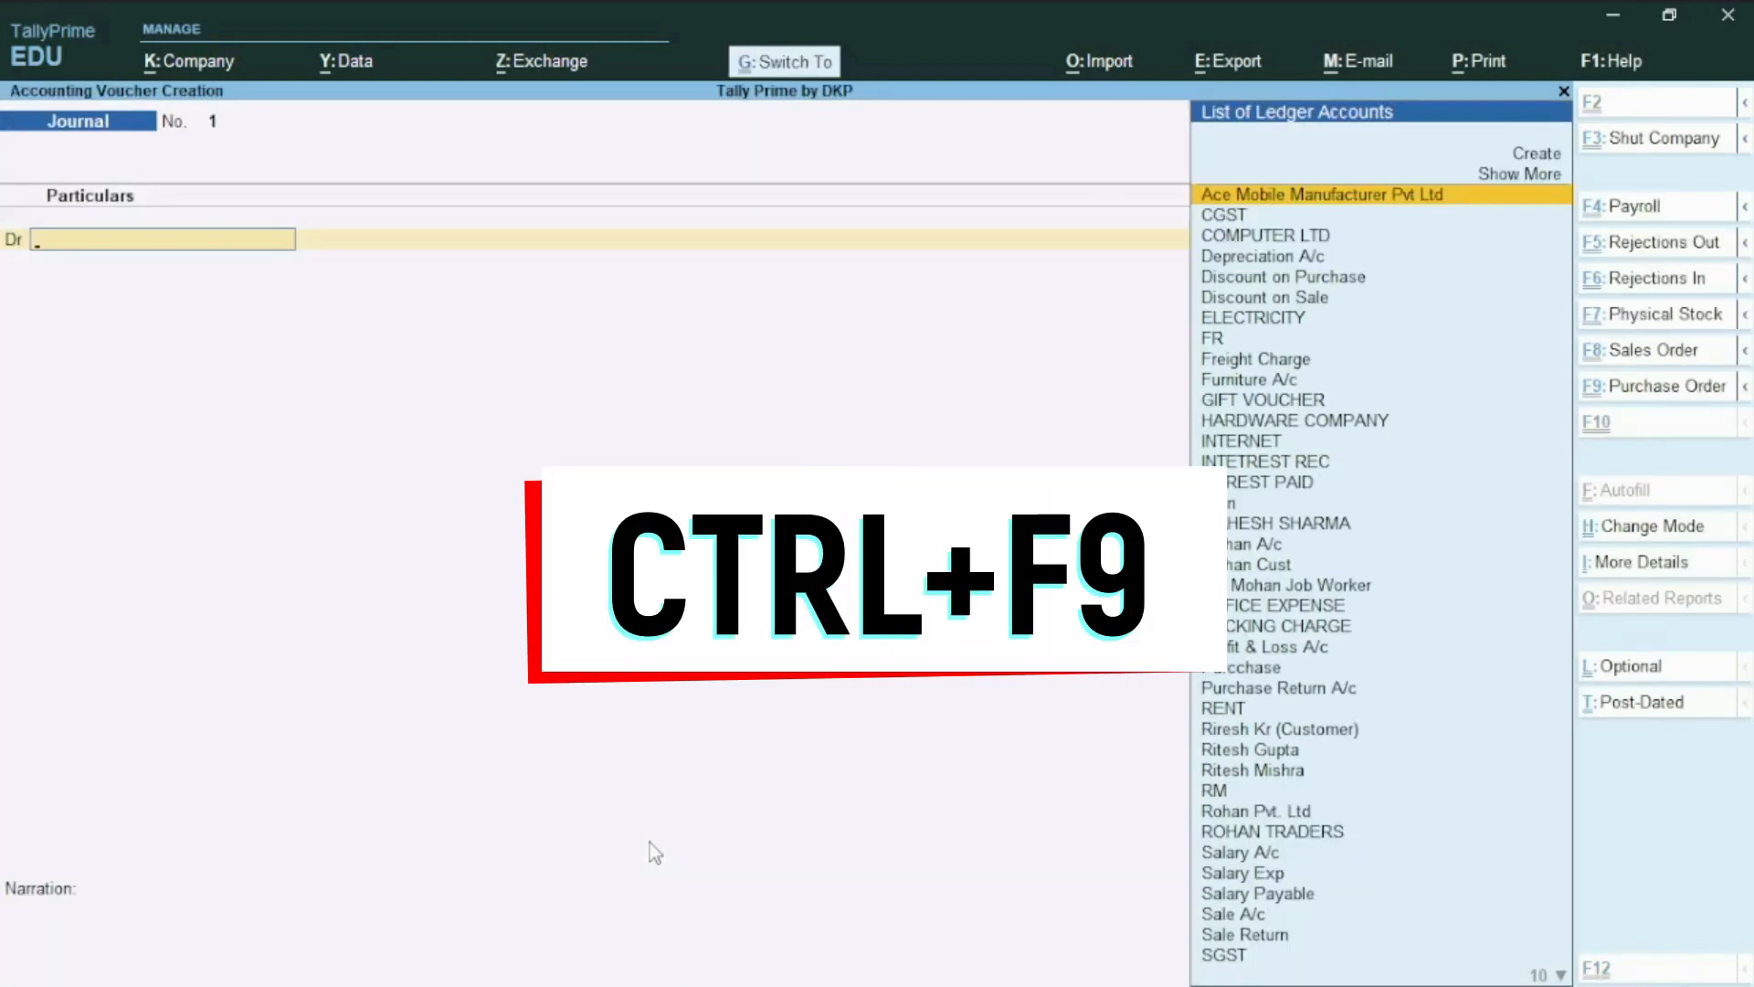
{"action": "key", "text": "ctrl+F9"}
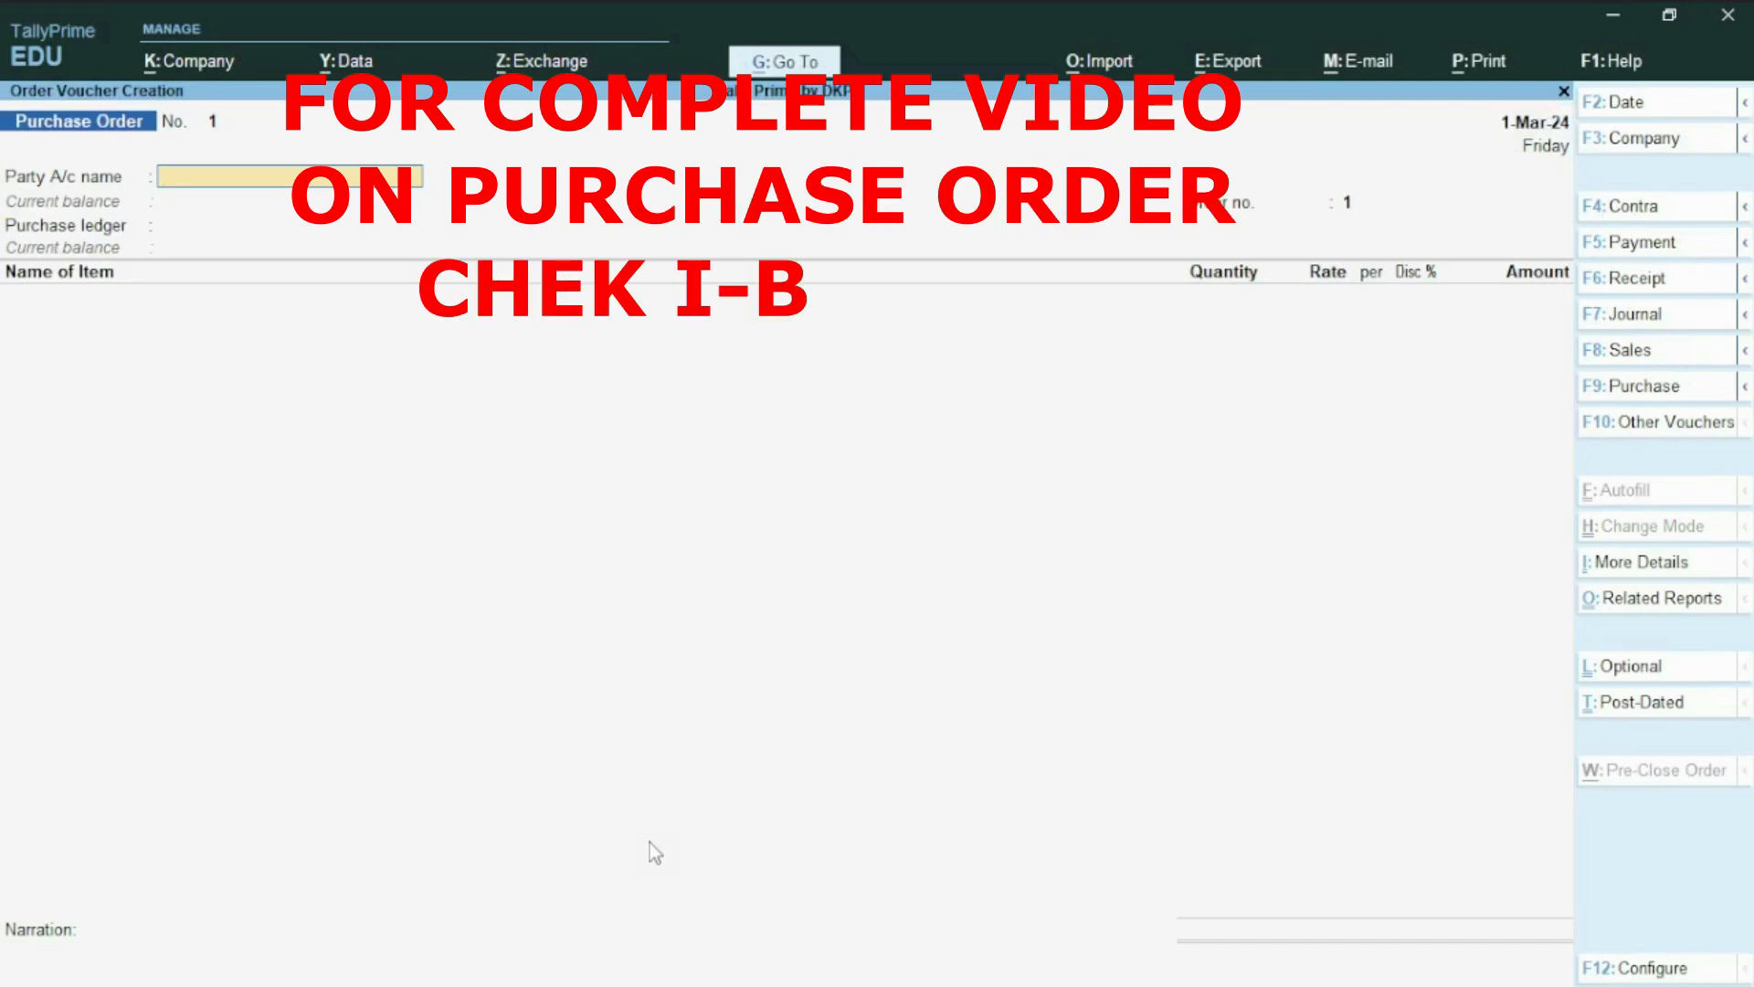
{"action": "type", "text": "MAHESH SHARM"}
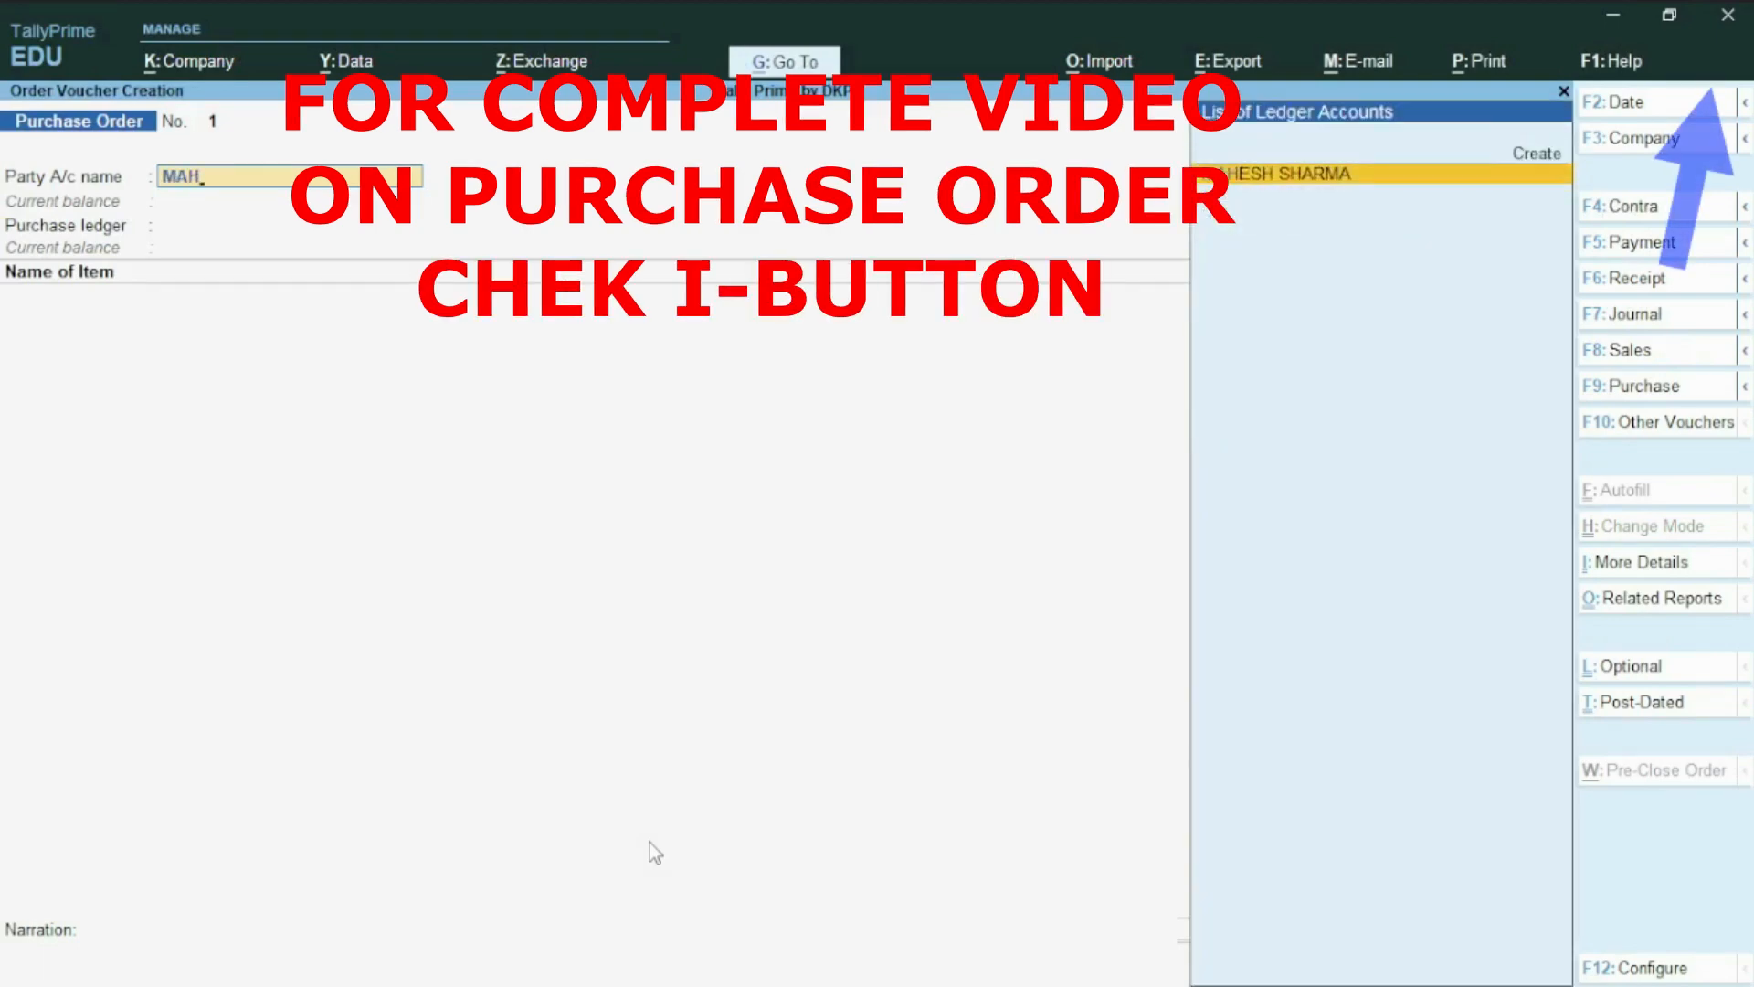
{"action": "key", "text": "Return"}
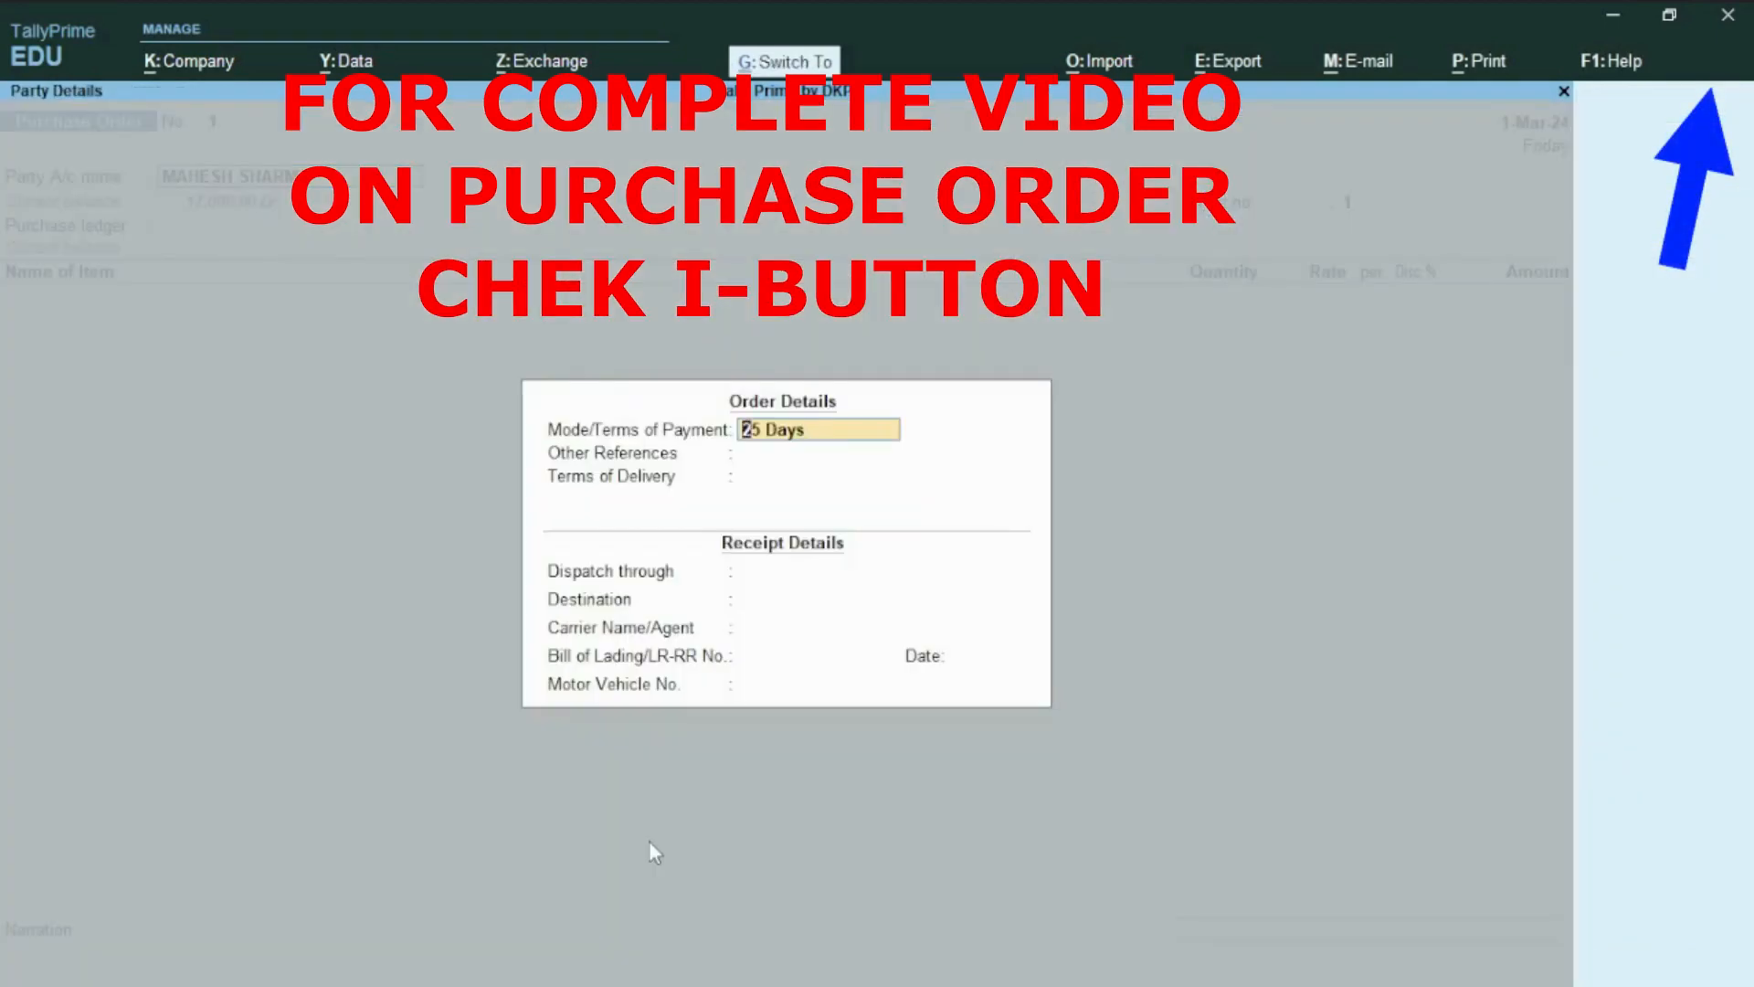
{"action": "key", "text": "BackSpace"}
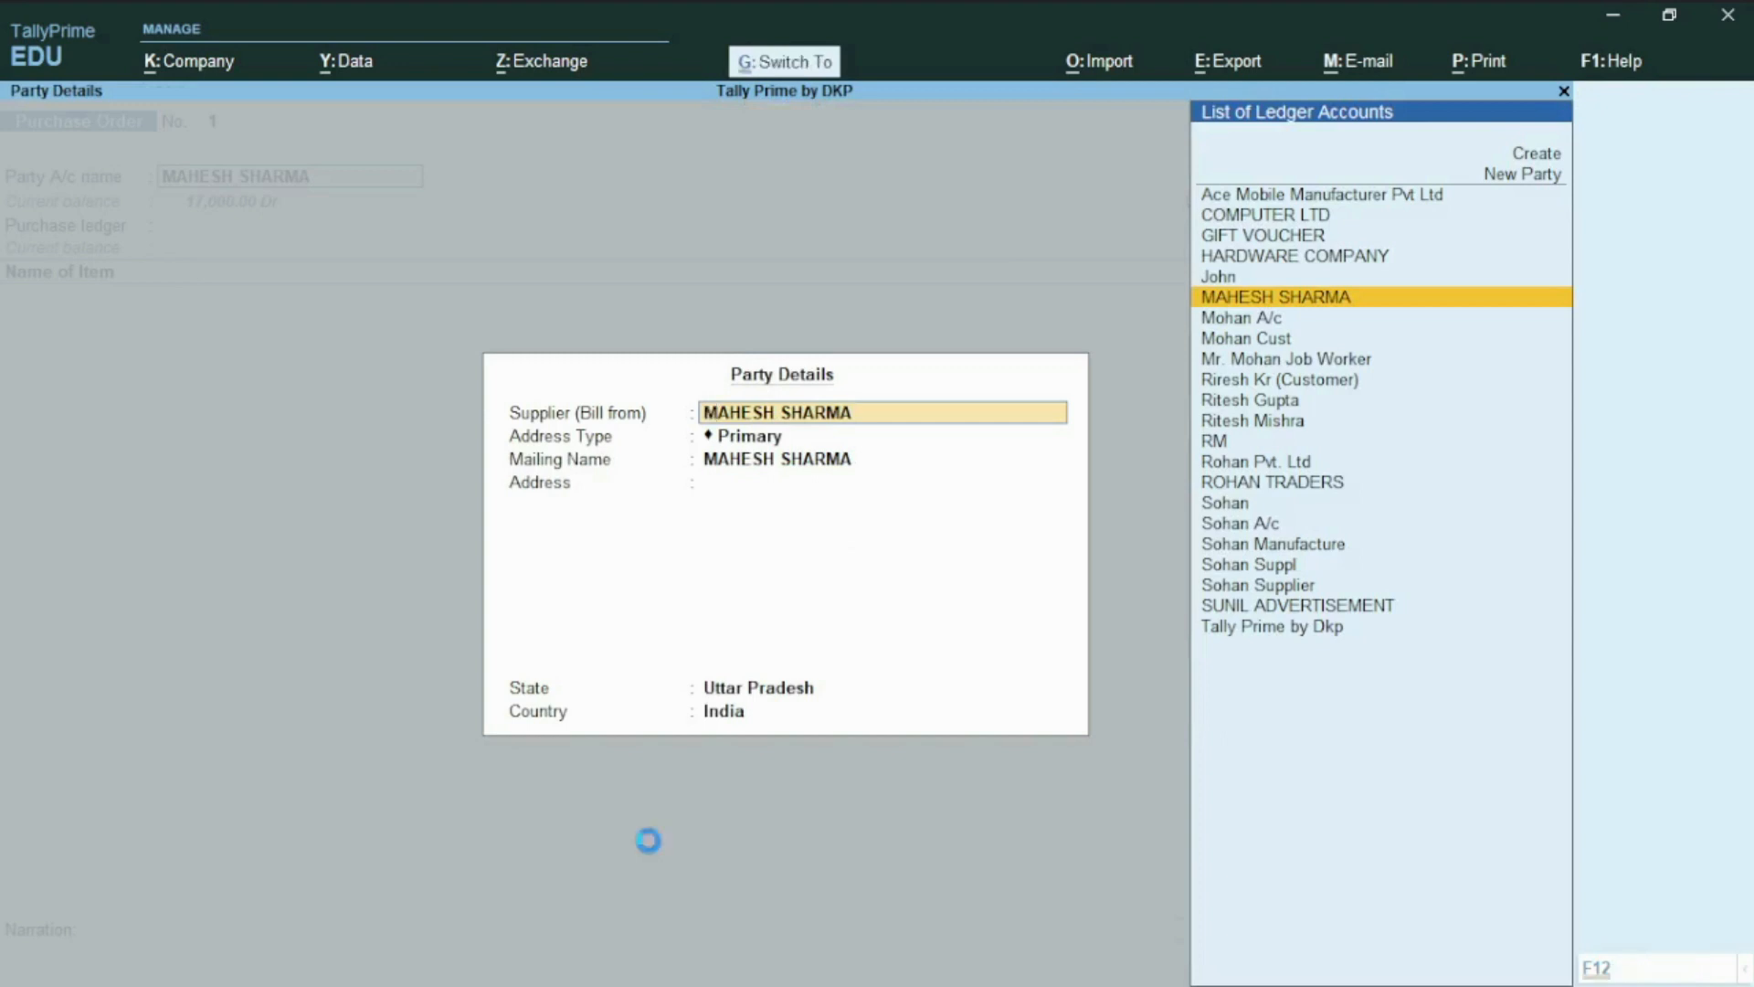
{"action": "key", "text": "ctrl+a"}
{"action": "key", "text": "Return"}
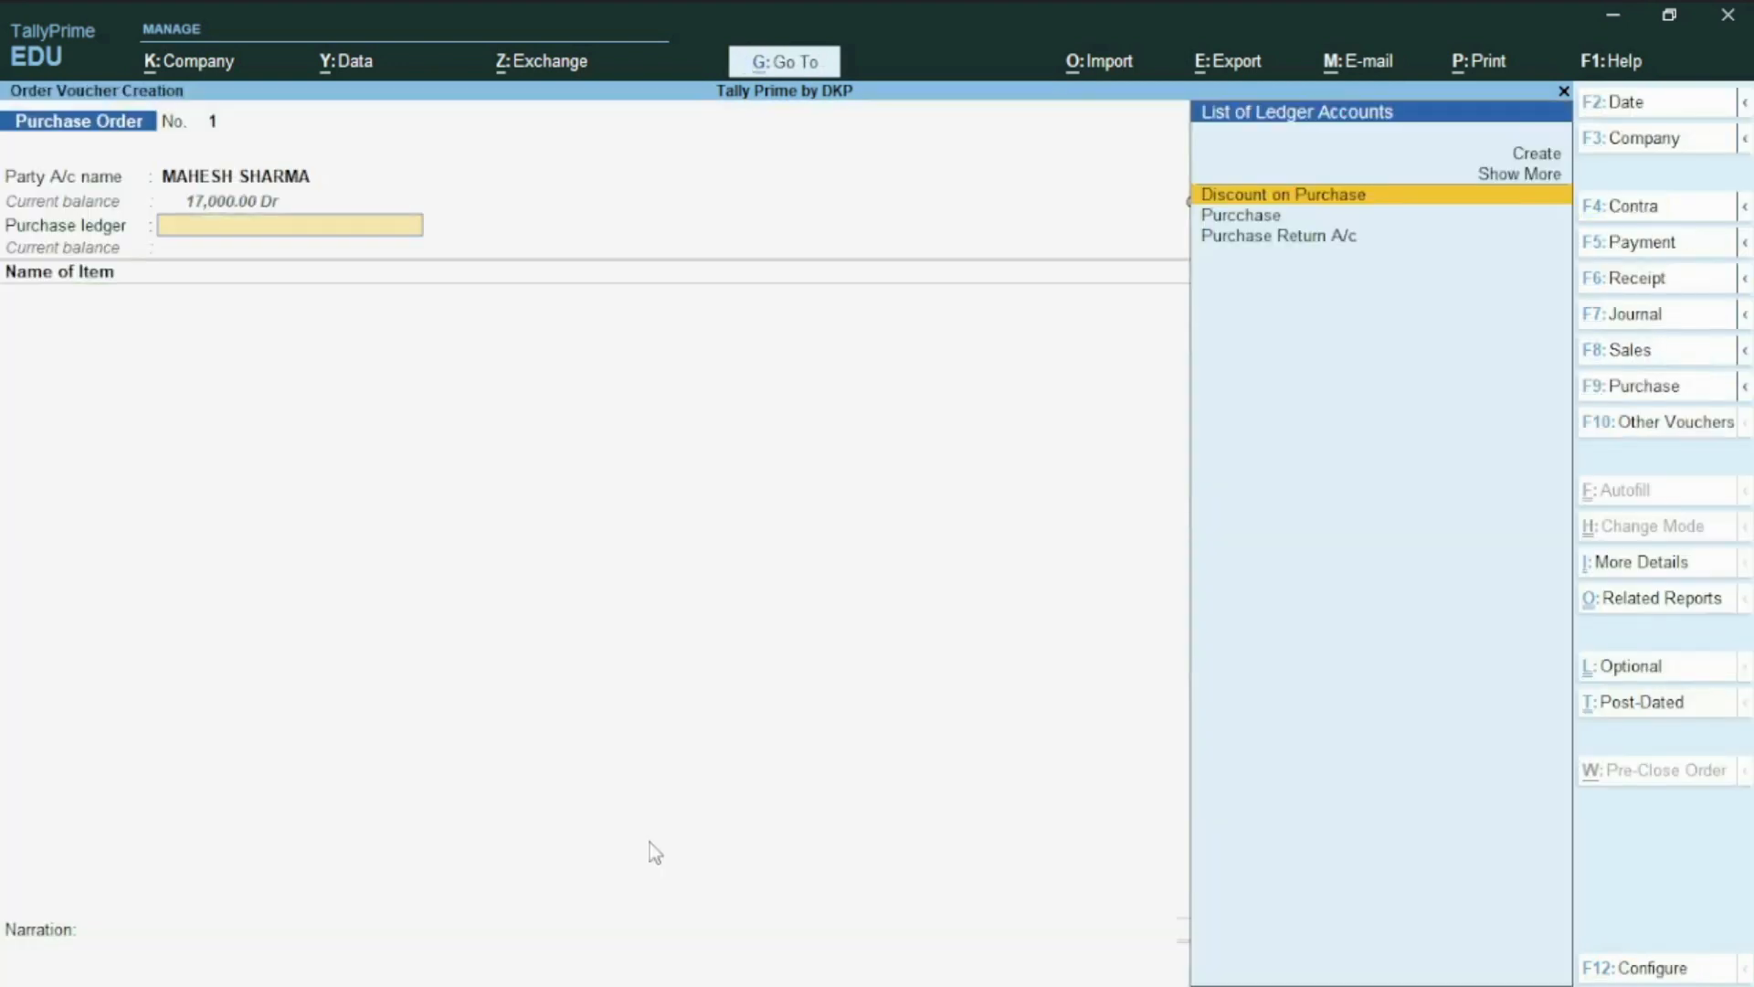
{"action": "key", "text": "Down"}
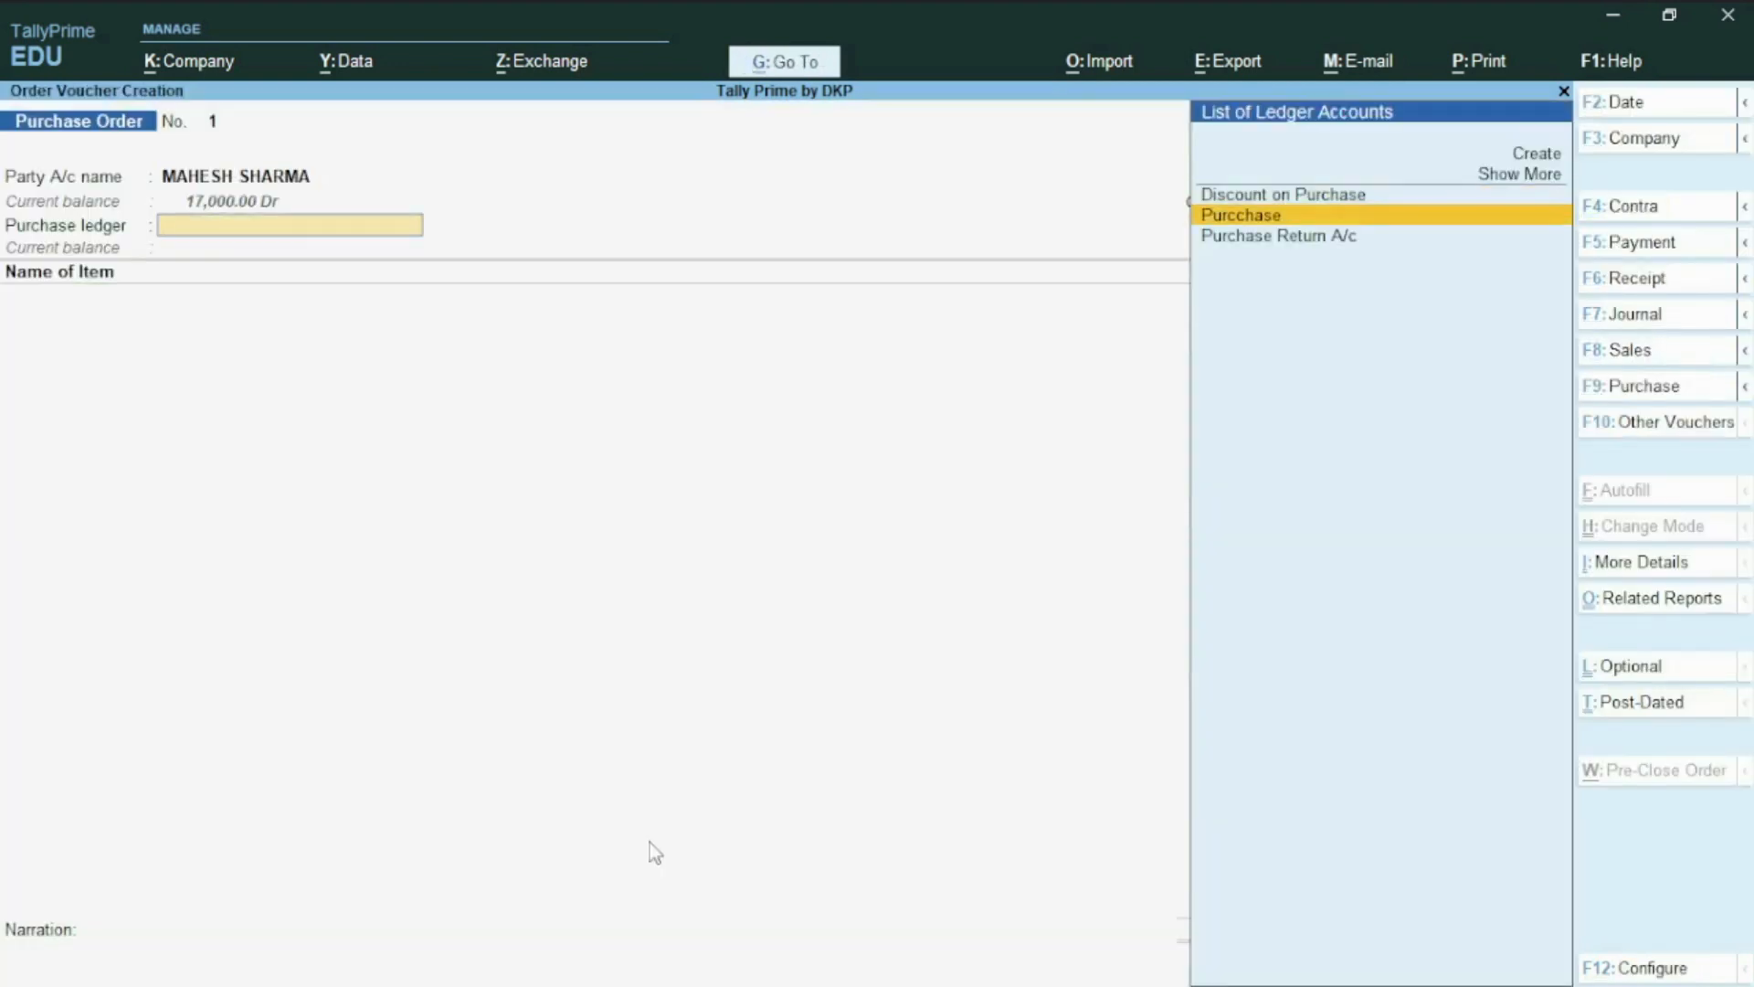
{"action": "key", "text": "Return"}
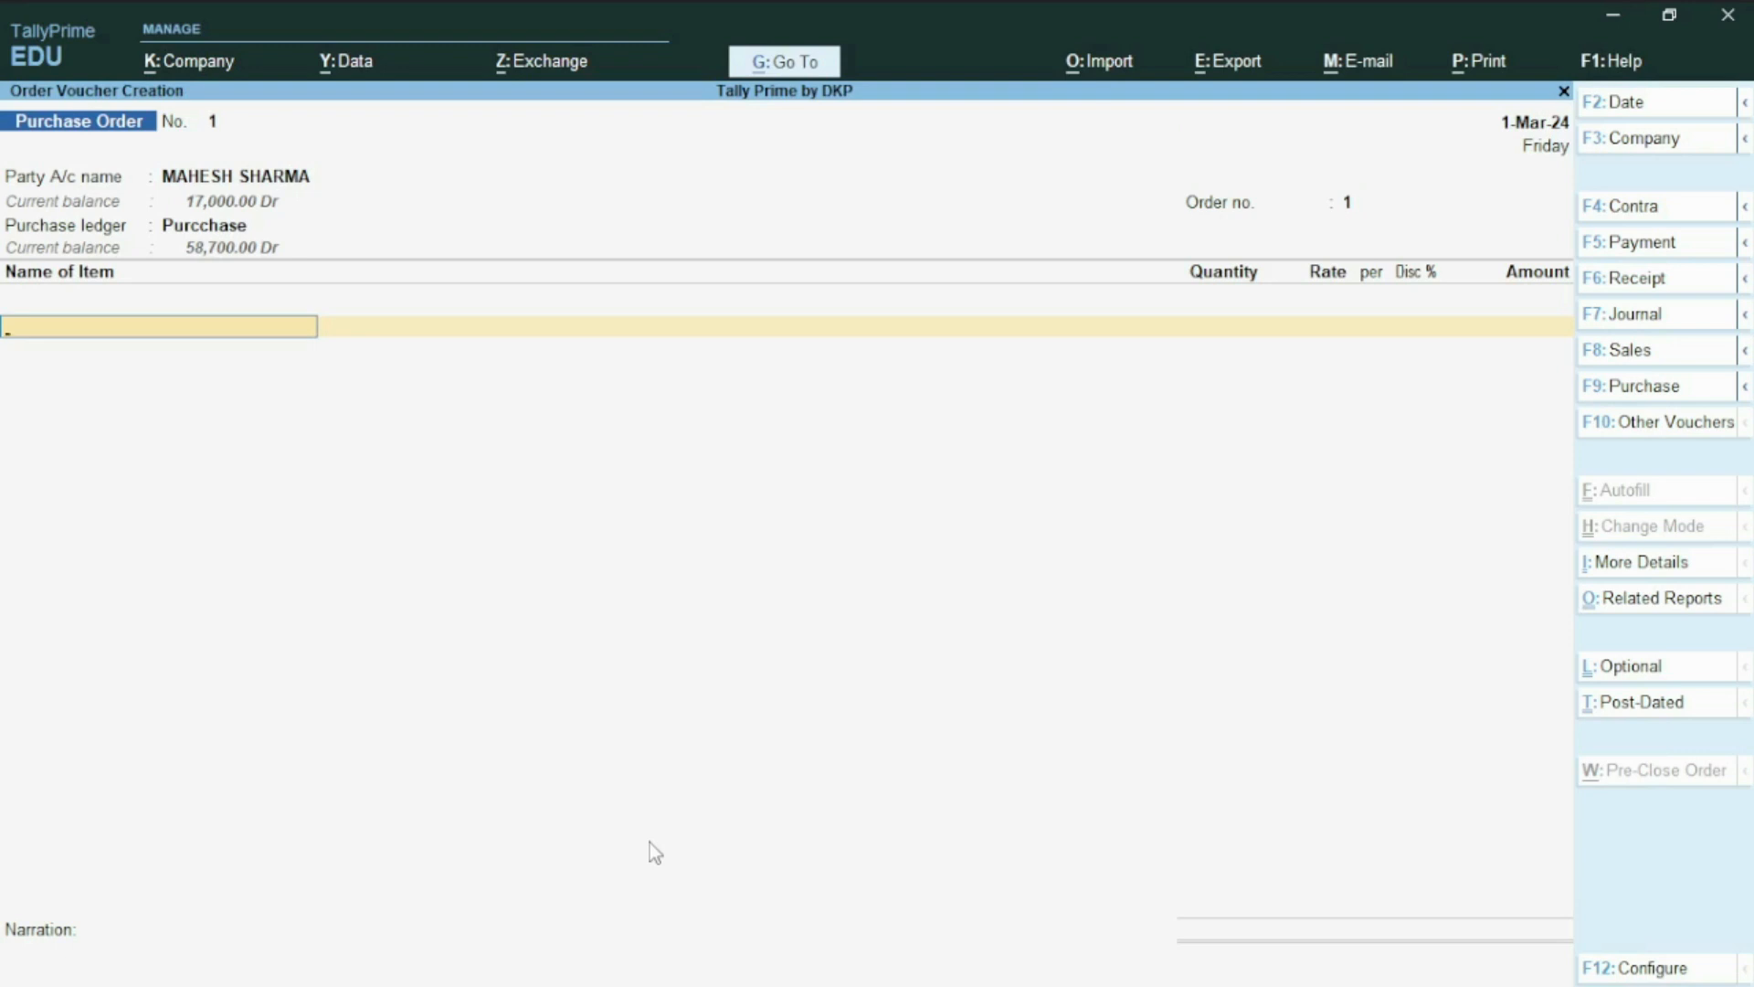
Step: Add NIKE T-SHIRT to the purchase order, due on 1-Mar-24, with 25 Pcs for the Main Location godown
{"action": "type", "text": "NI"}
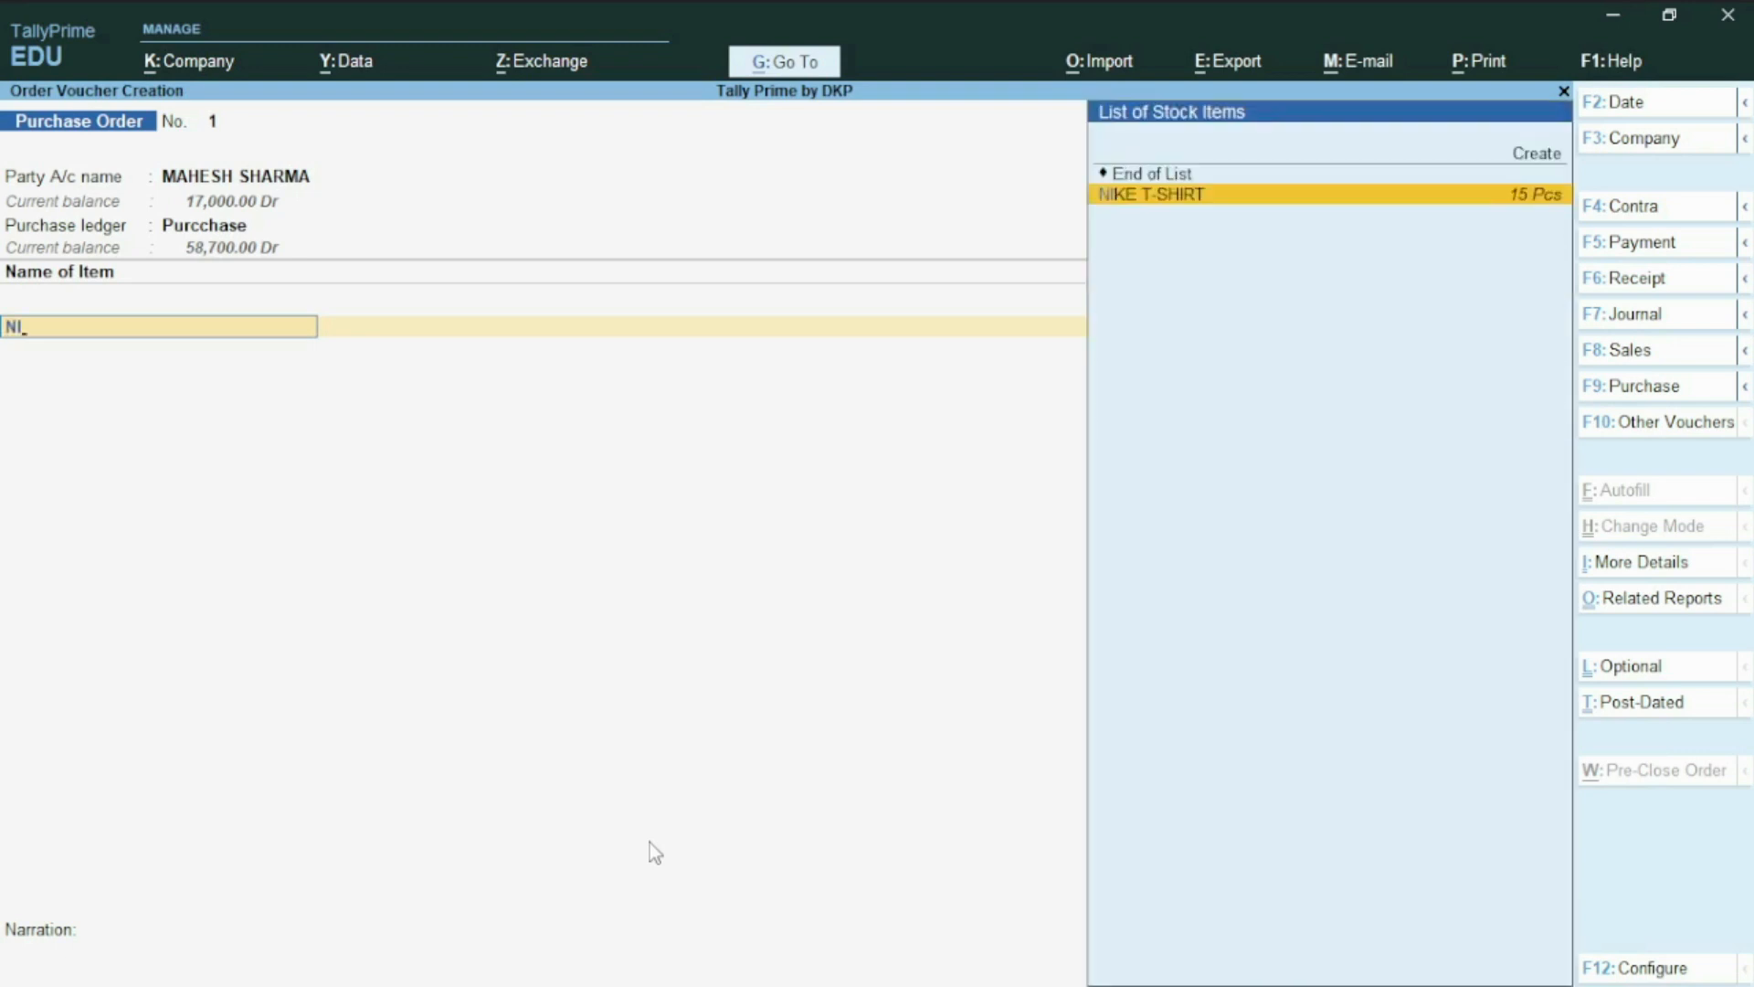
{"action": "key", "text": "Return"}
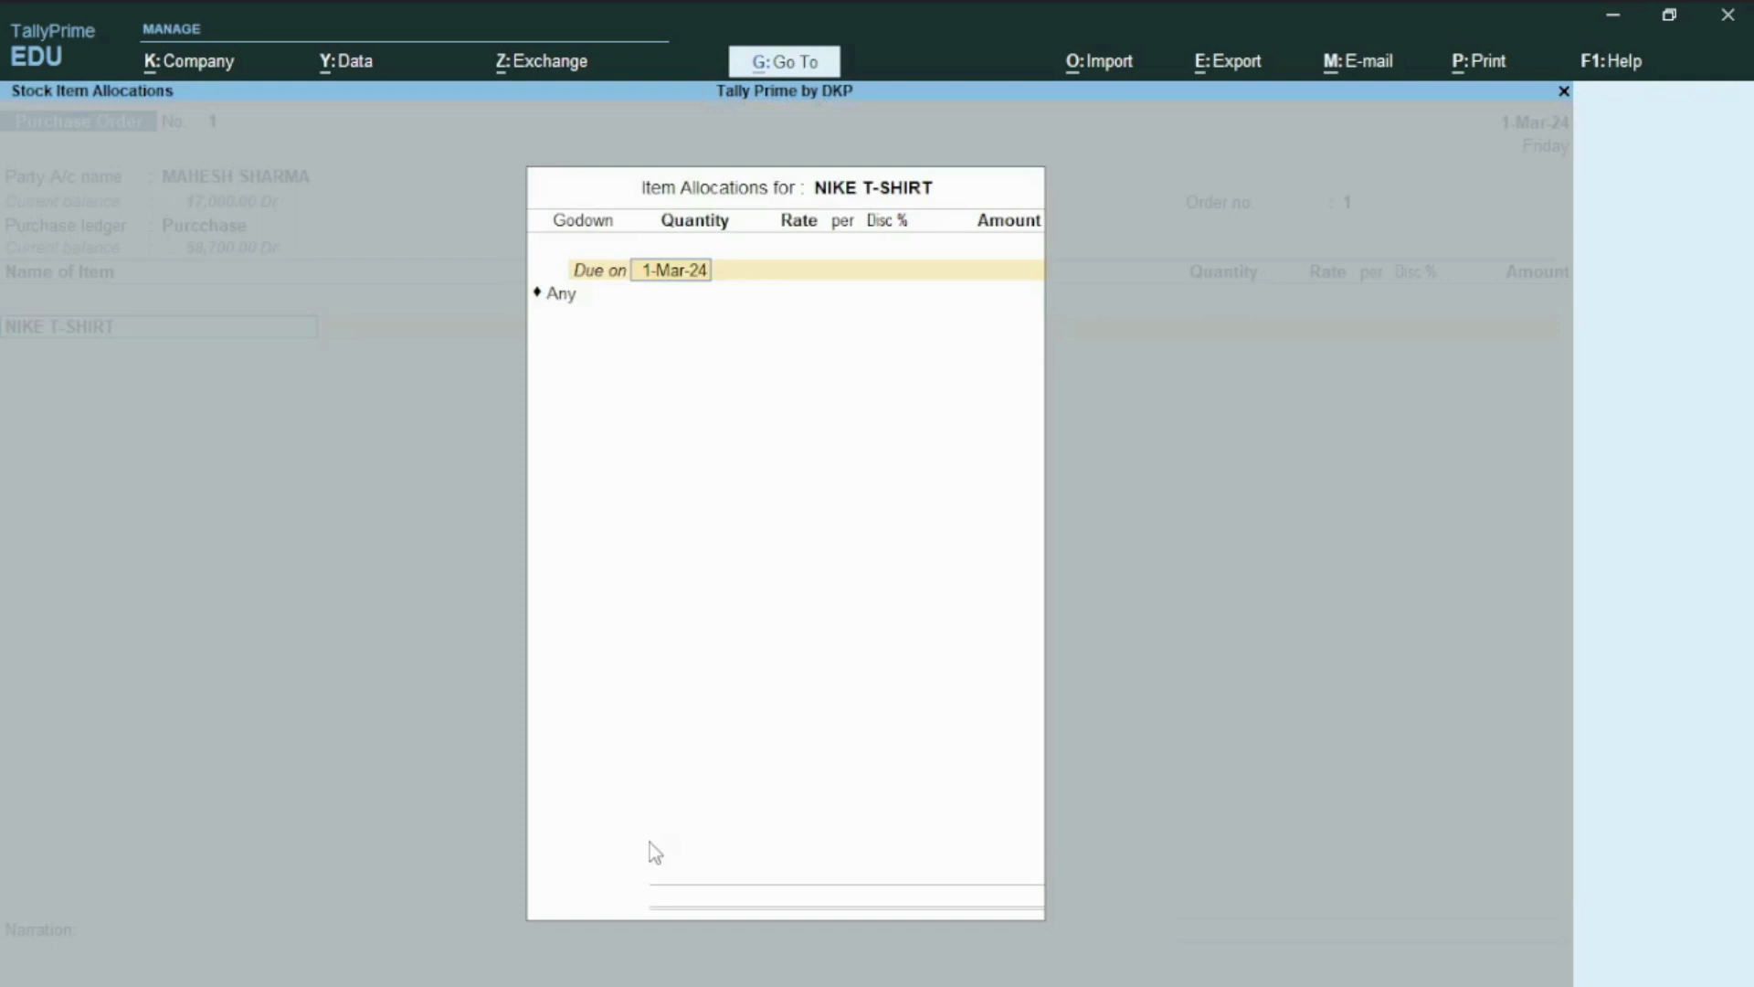
{"action": "key", "text": "Return"}
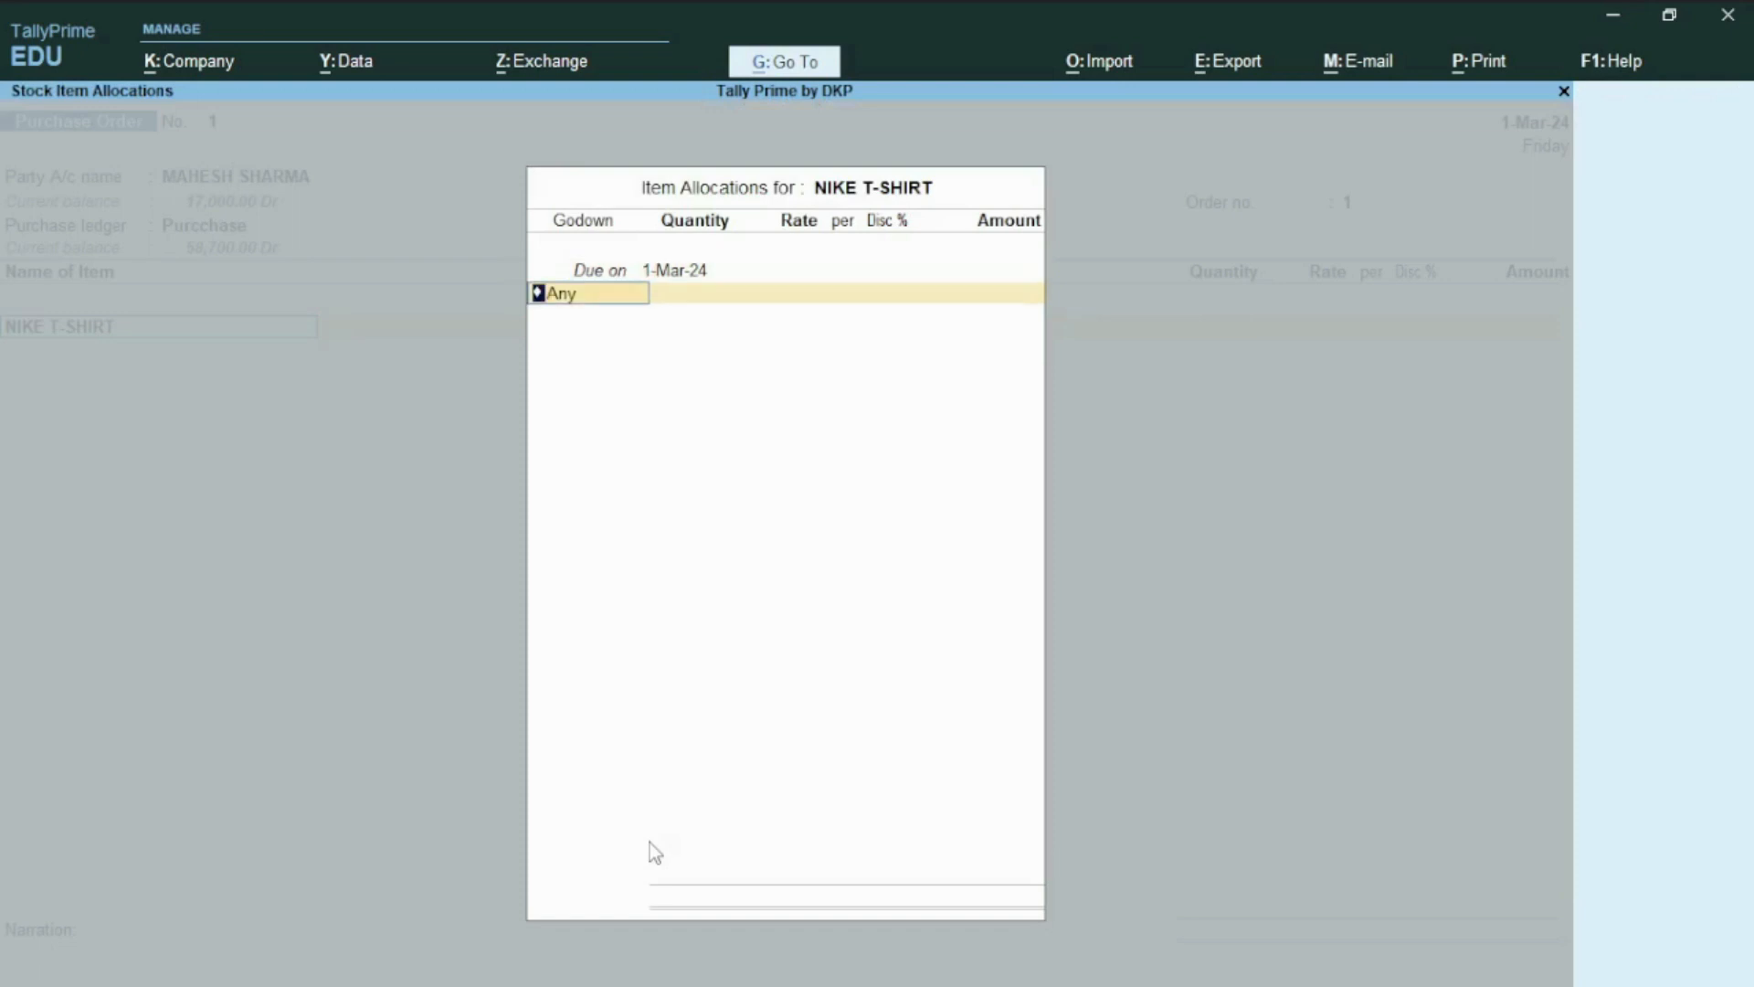
{"action": "key", "text": "Return"}
{"action": "type", "text": "25"}
{"action": "key", "text": "Return"}
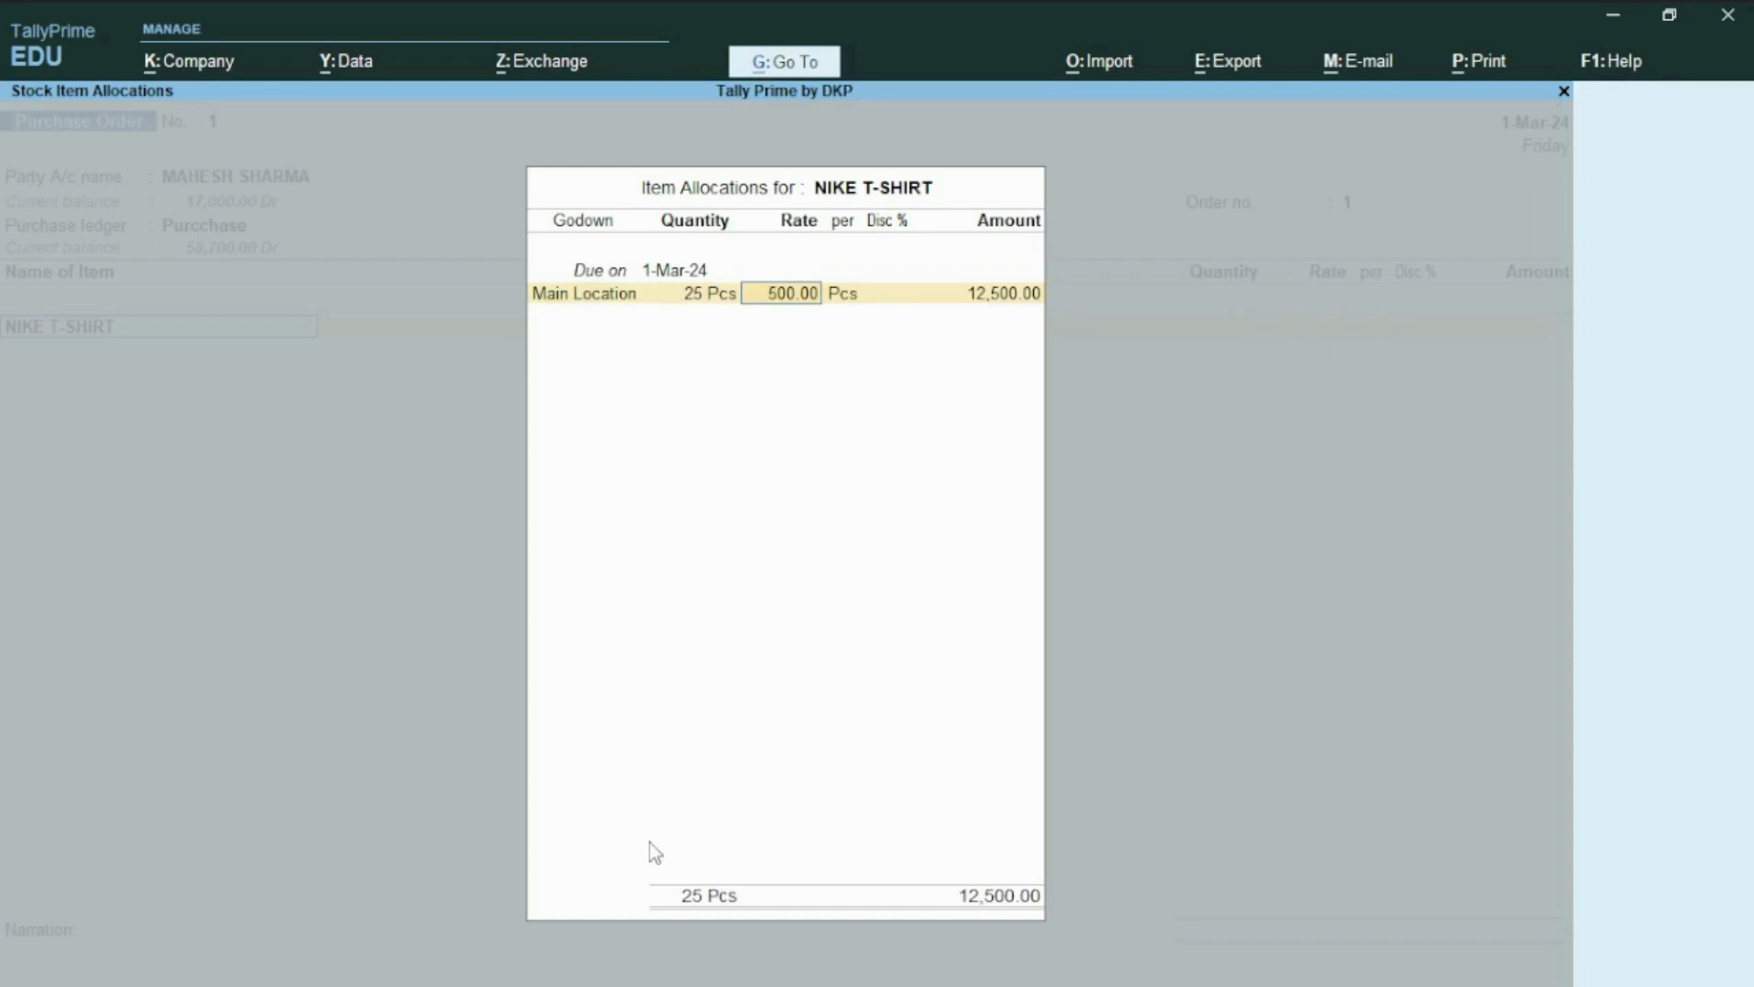
Step: Accept the 500.00 per Pcs rate without discount, save the purchase order and return to the Gateway of Tally
{"action": "key", "text": "Return"}
{"action": "key", "text": "Return"}
{"action": "key", "text": "Return"}
{"action": "key", "text": "Return"}
{"action": "key", "text": "Return"}
{"action": "key", "text": "ctrl"}
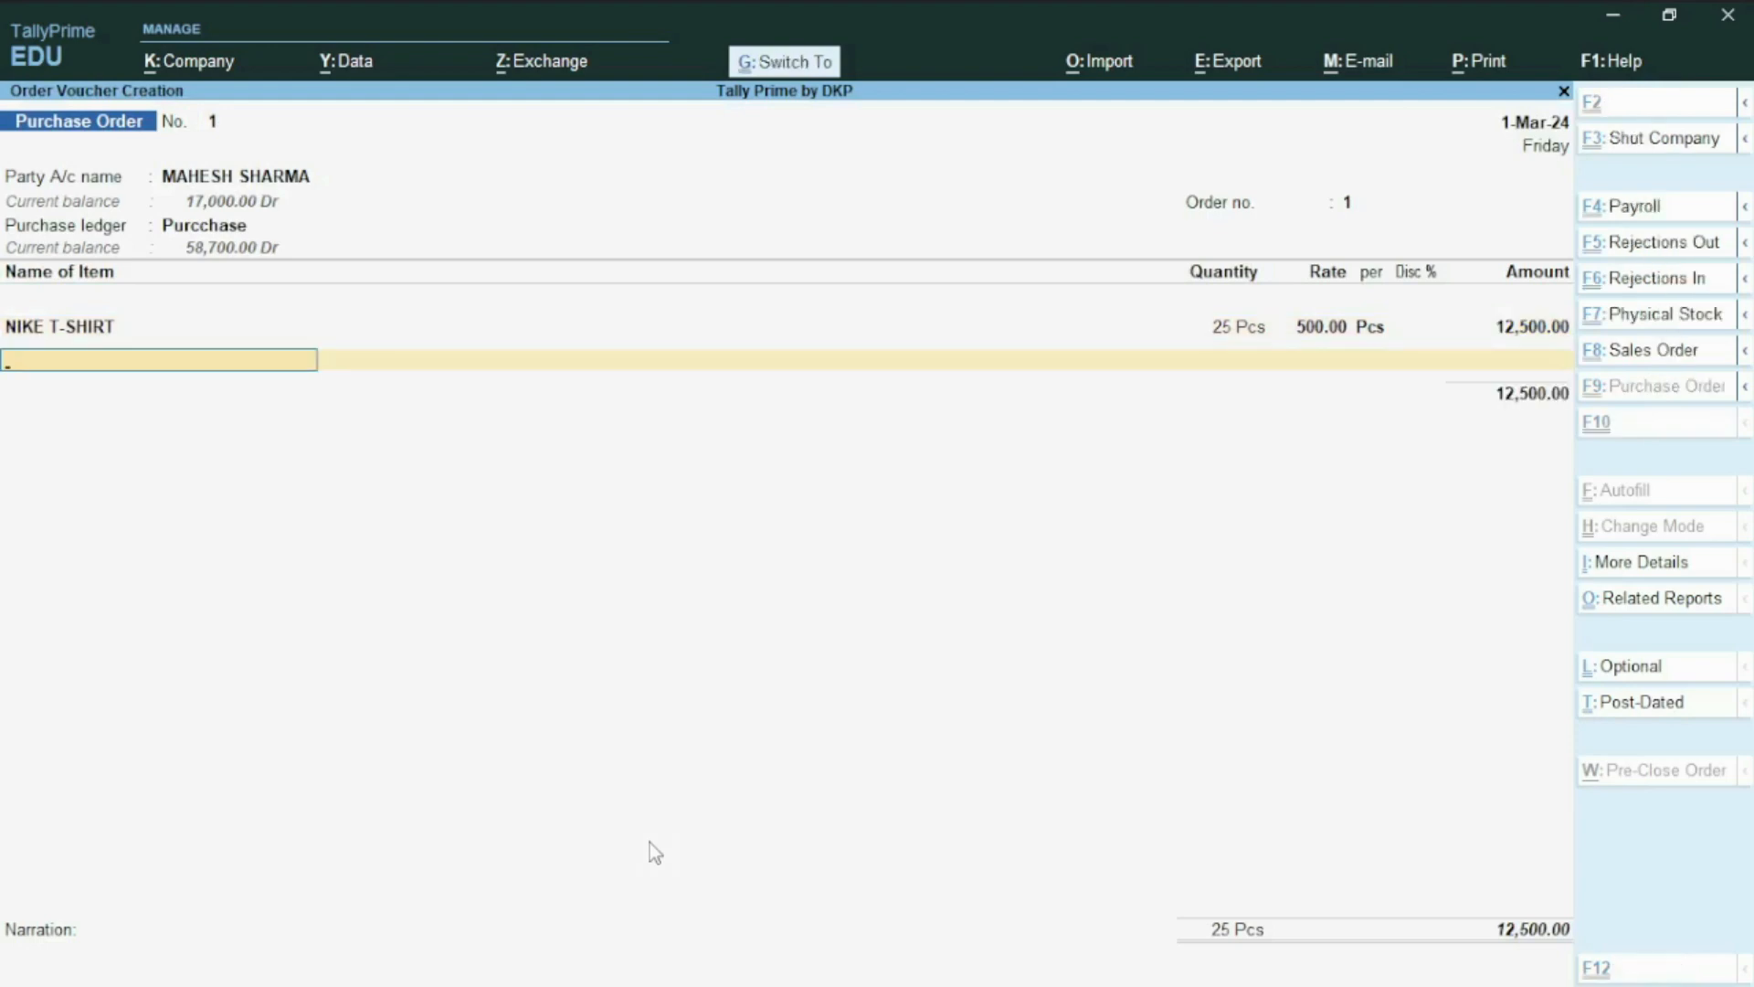
{"action": "key", "text": "ctrl+a"}
{"action": "key", "text": "Escape"}
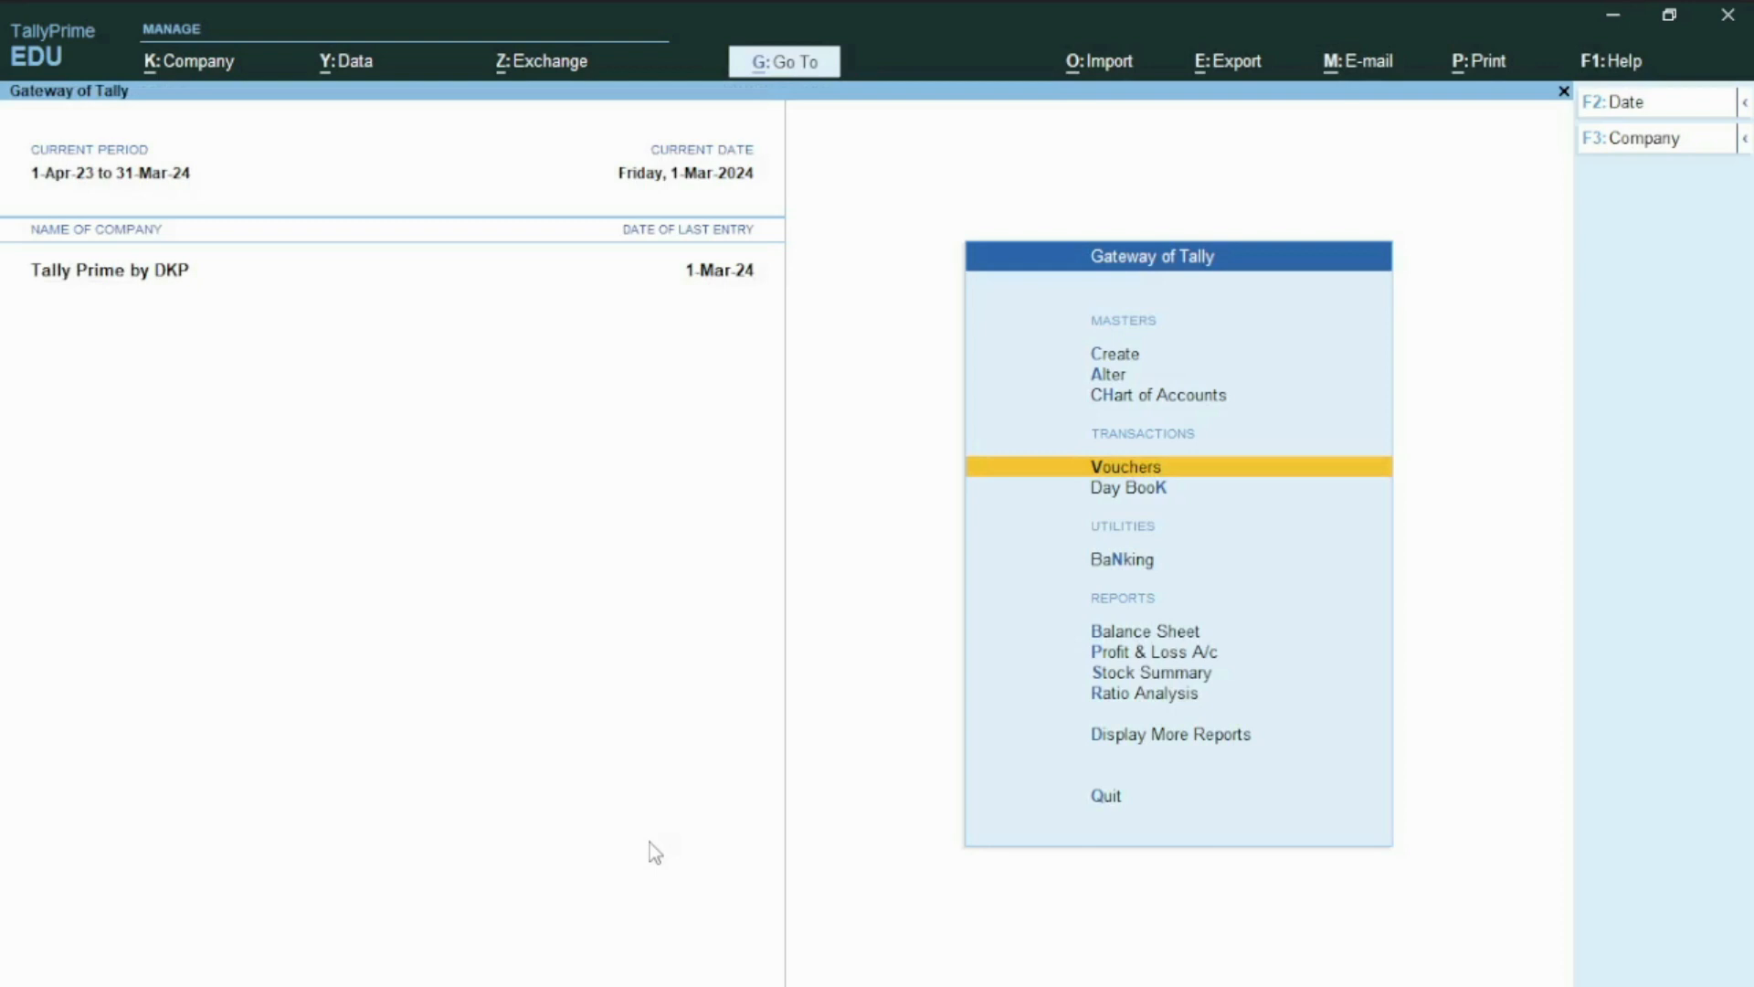
Step: View the T-SHIRT stock group's Reorder Status report again to check the effect of the purchase order
{"action": "key", "text": "d"}
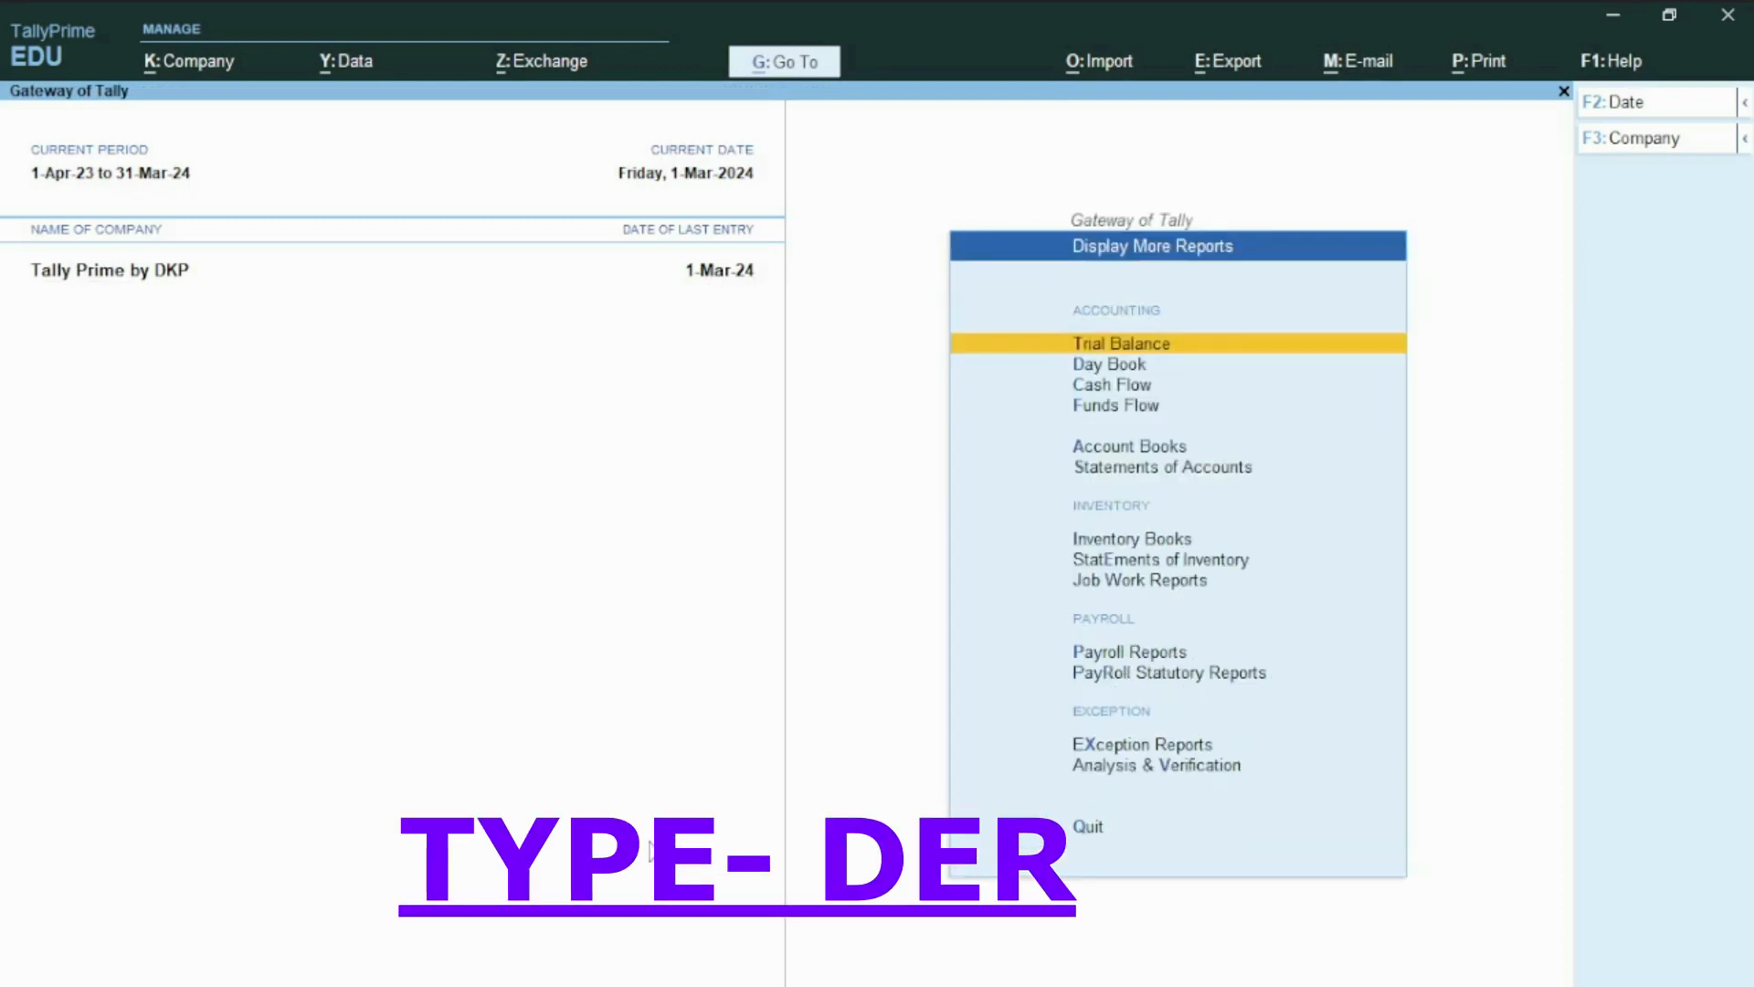
{"action": "key", "text": "e"}
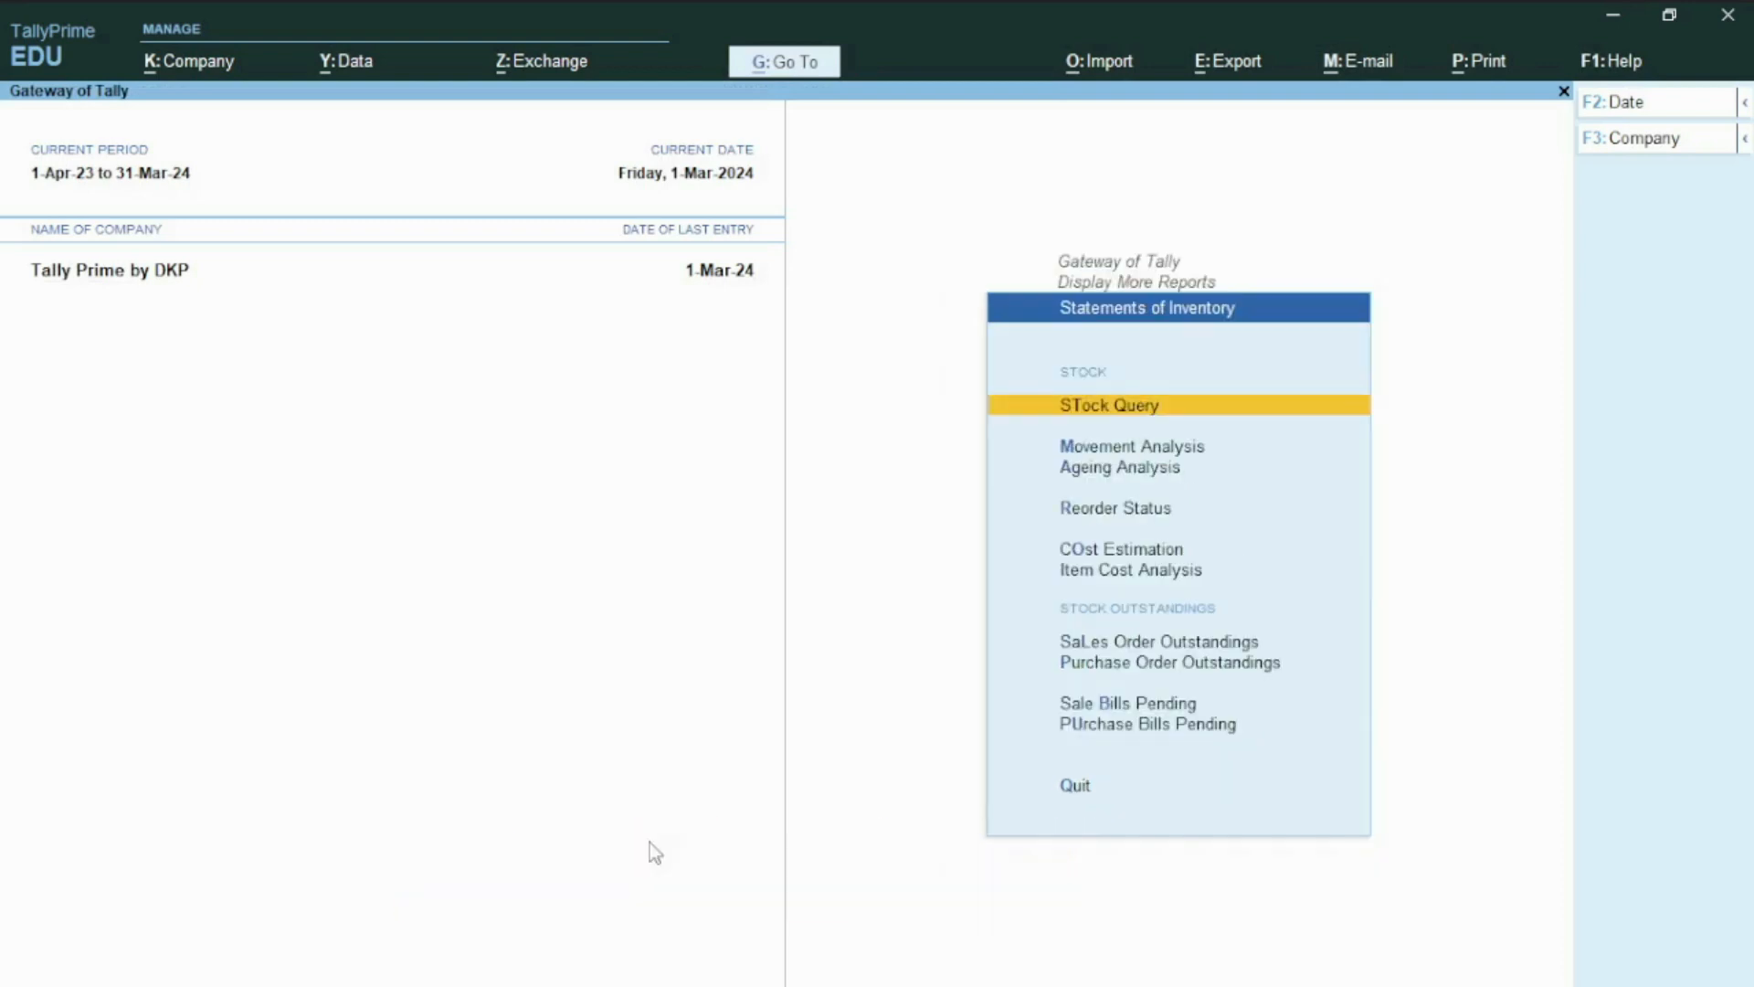
{"action": "key", "text": "r"}
{"action": "key", "text": "Return"}
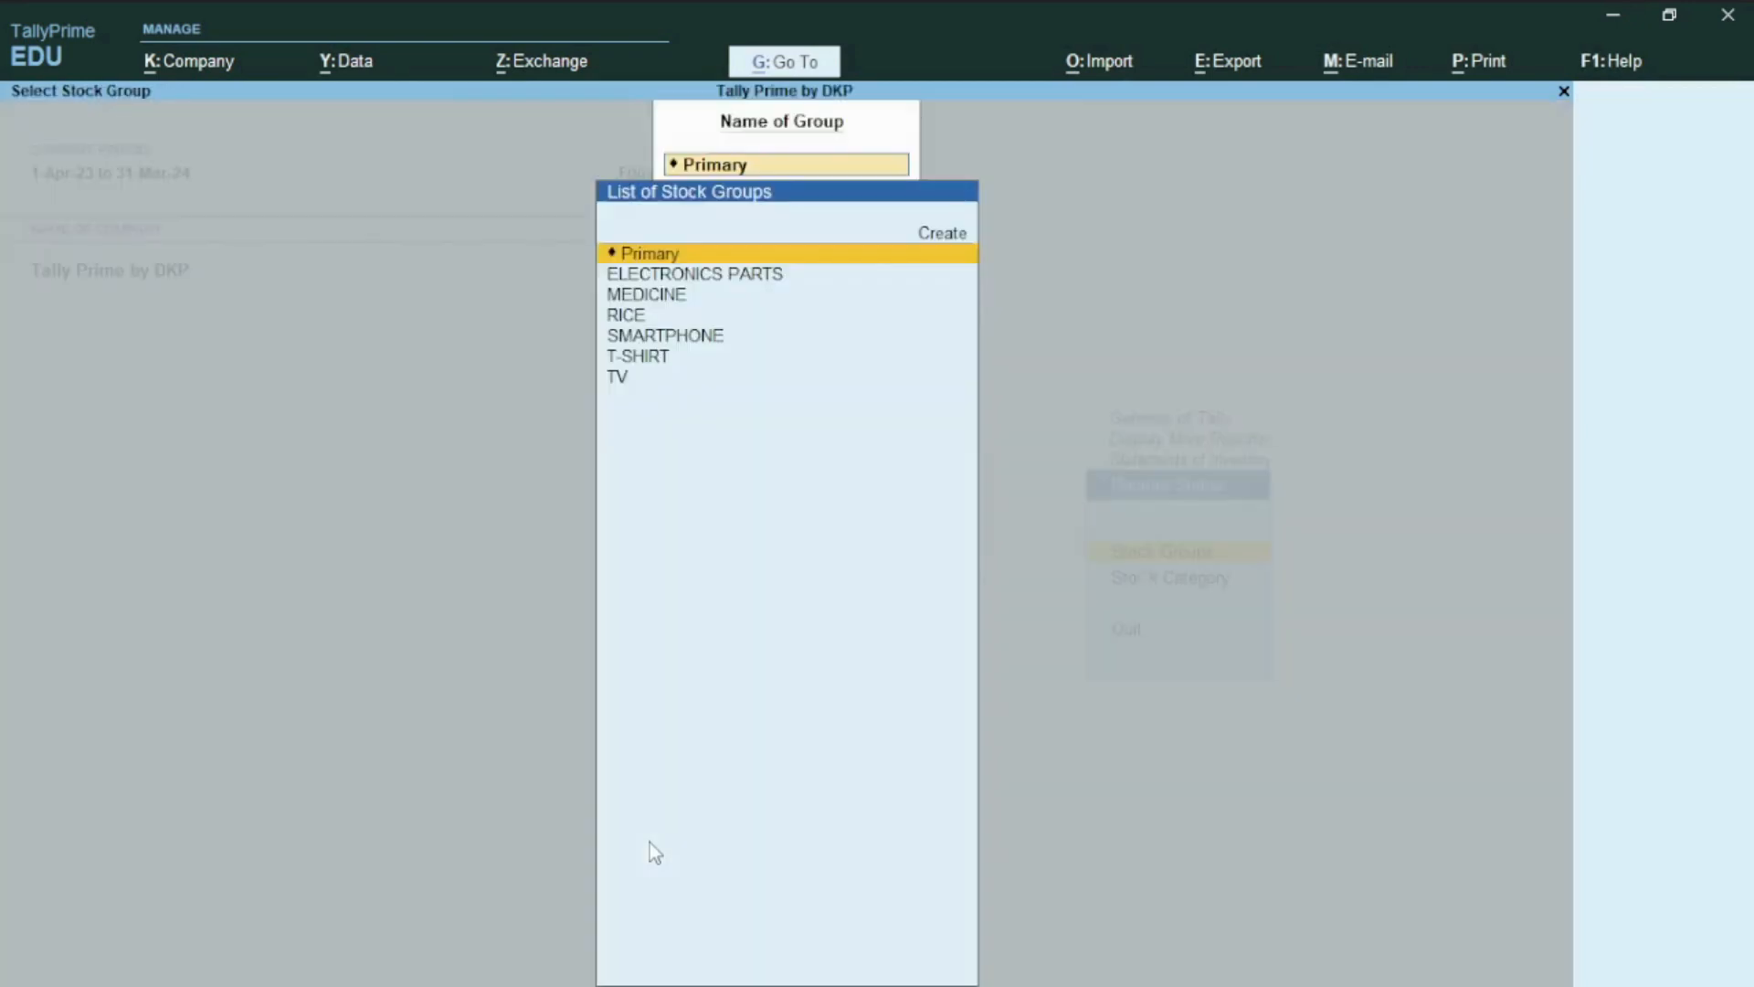
{"action": "type", "text": "T"}
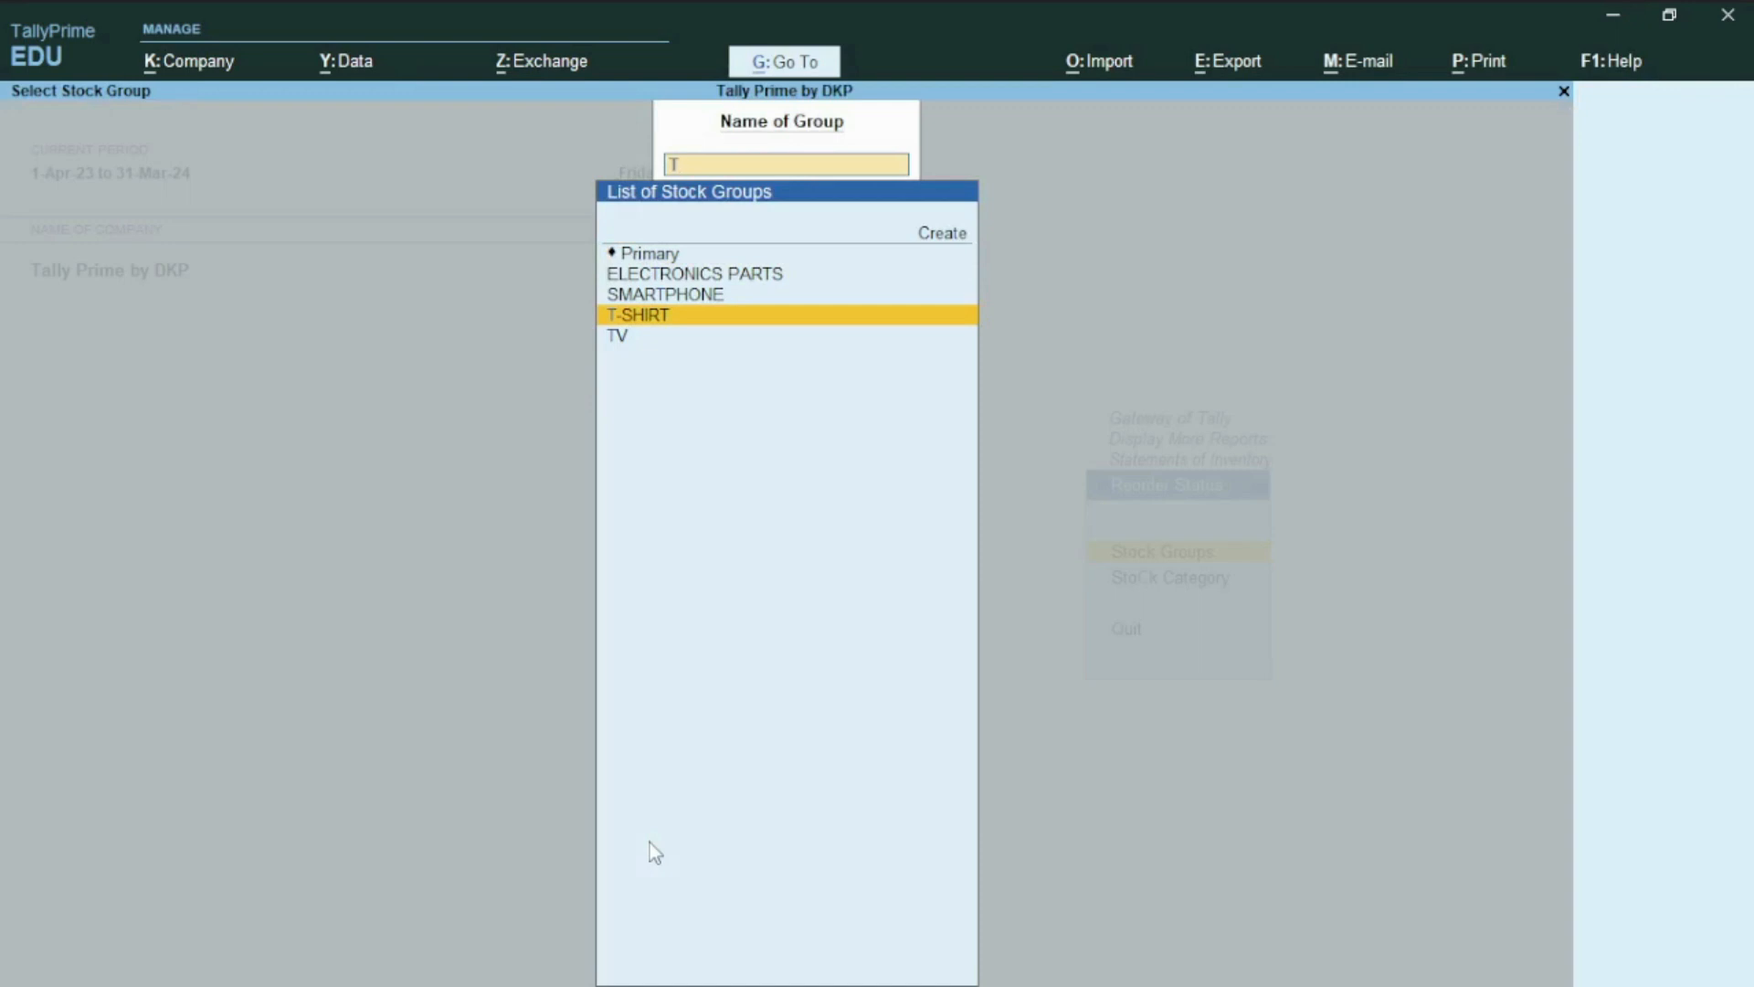
{"action": "key", "text": "Return"}
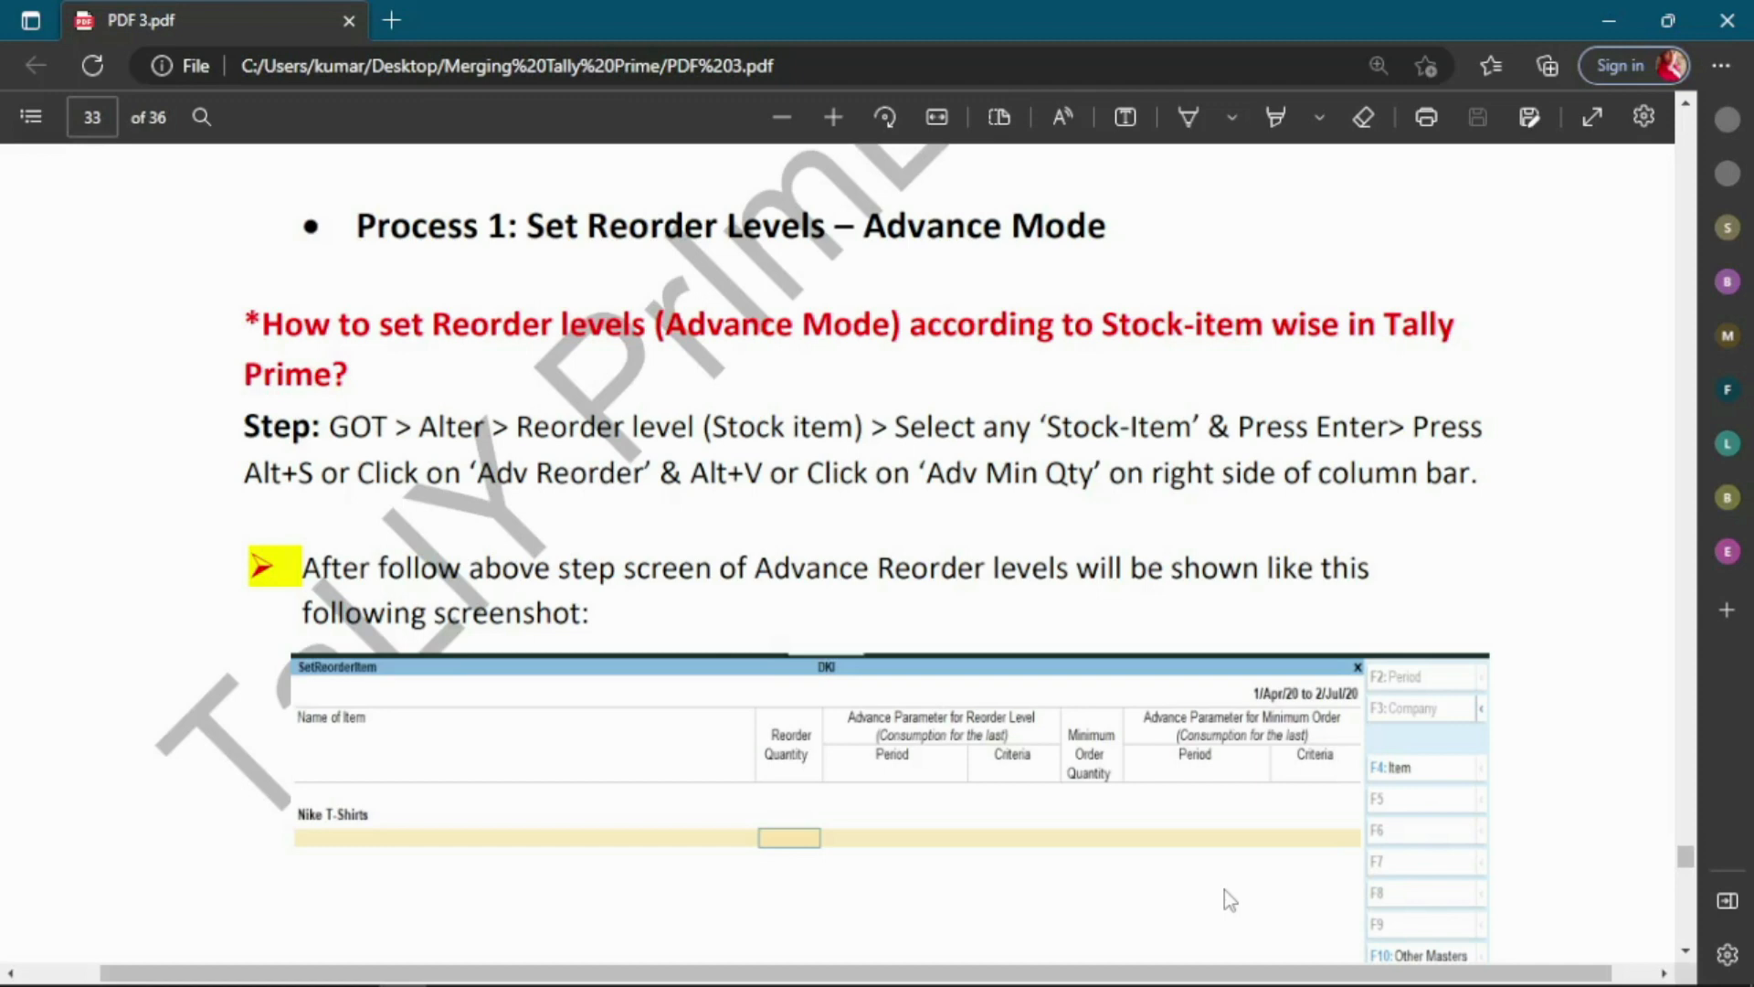
Step: Switch to TallyPrime and expand the list of masters for alteration to include the additional ones
{"action": "key", "text": "alt+Tab"}
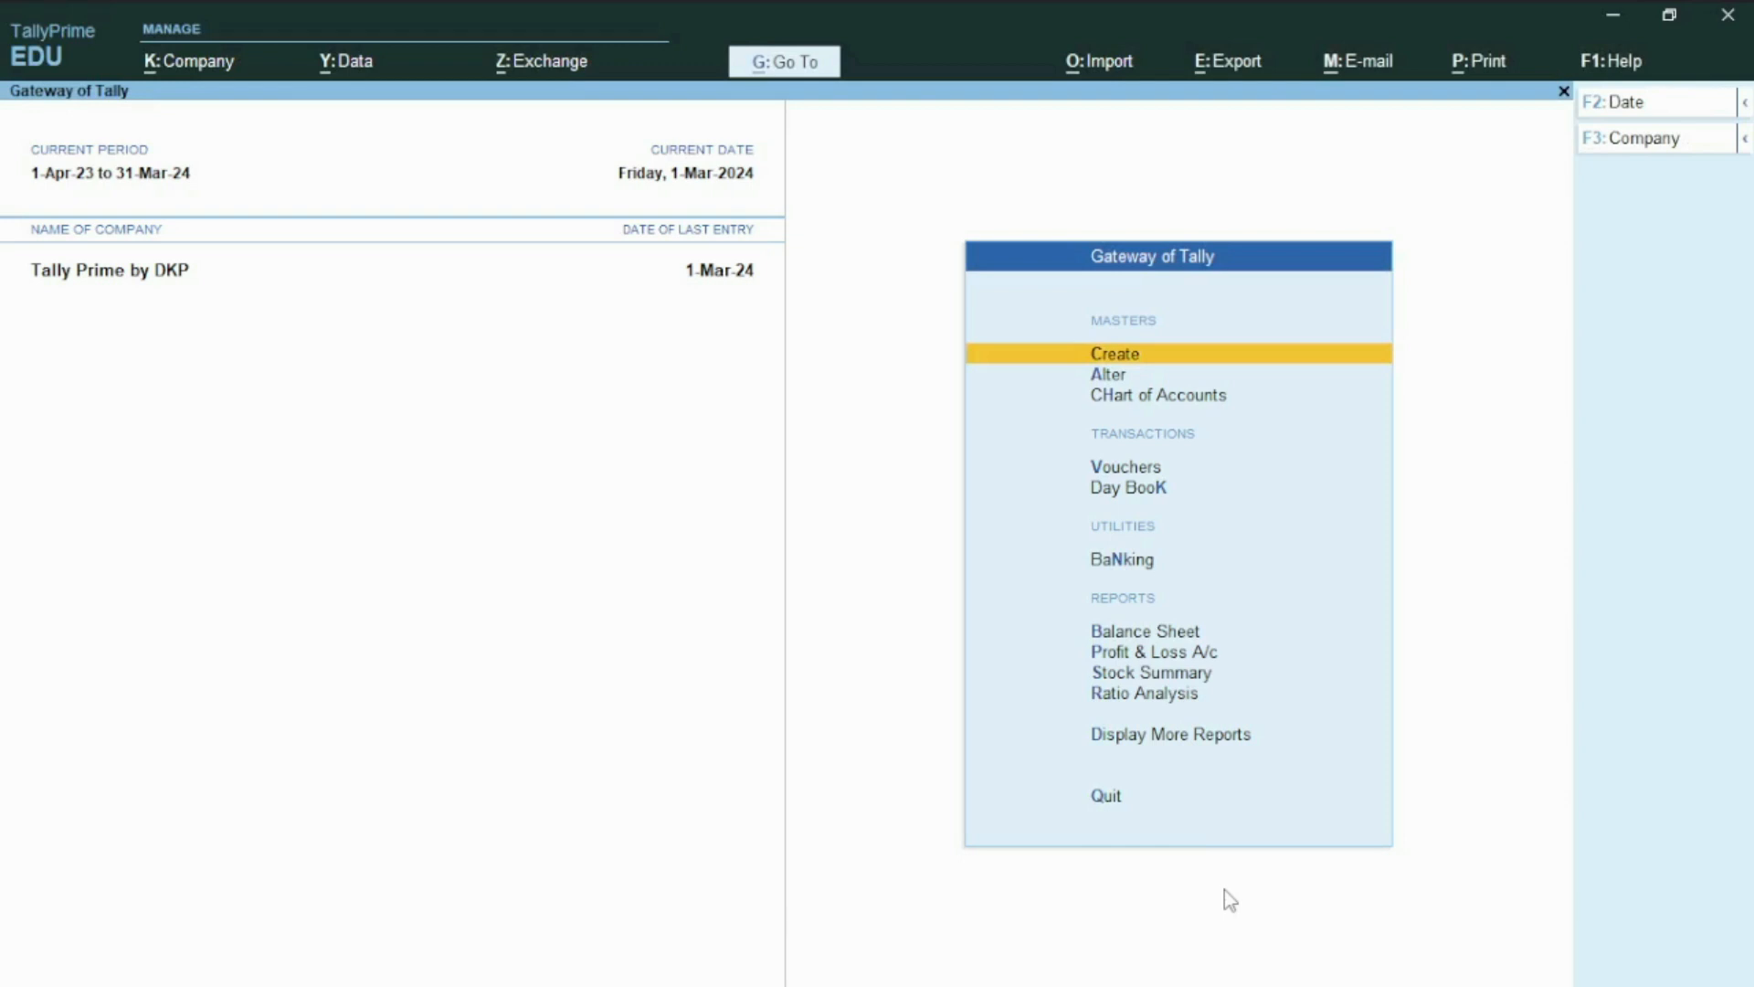
{"action": "key", "text": "a"}
{"action": "key", "text": "Up"}
{"action": "key", "text": "Up"}
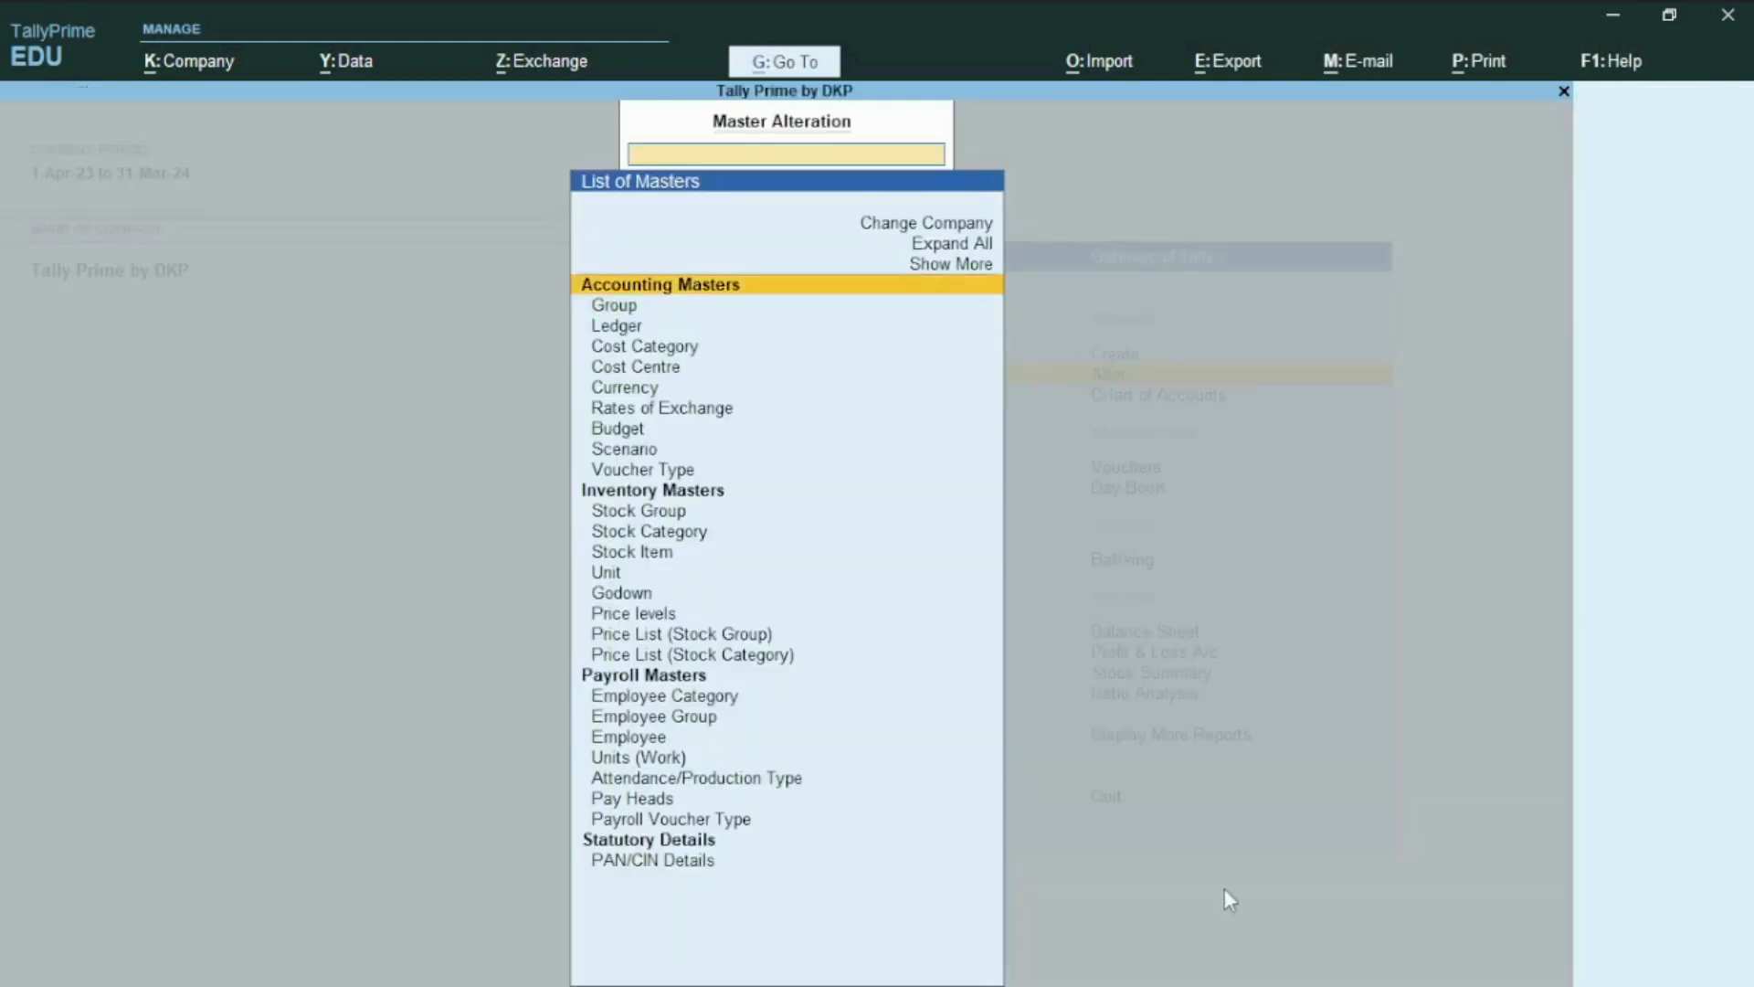
{"action": "key", "text": "Return"}
Step: Open the Reorder Level (Stock Item) master of NIKE T-SHIRT for alteration
{"action": "key", "text": "Down"}
{"action": "key", "text": "Down"}
{"action": "key", "text": "Down"}
{"action": "key", "text": "Down"}
{"action": "key", "text": "Down"}
{"action": "key", "text": "Down"}
{"action": "key", "text": "Down"}
{"action": "key", "text": "Down"}
{"action": "key", "text": "Down"}
{"action": "key", "text": "Down"}
{"action": "key", "text": "Down"}
{"action": "key", "text": "Down"}
{"action": "key", "text": "Down"}
{"action": "key", "text": "Down"}
{"action": "key", "text": "Down"}
{"action": "key", "text": "Down"}
{"action": "key", "text": "Down"}
{"action": "key", "text": "Down"}
{"action": "key", "text": "Down"}
{"action": "key", "text": "Down"}
{"action": "key", "text": "Down"}
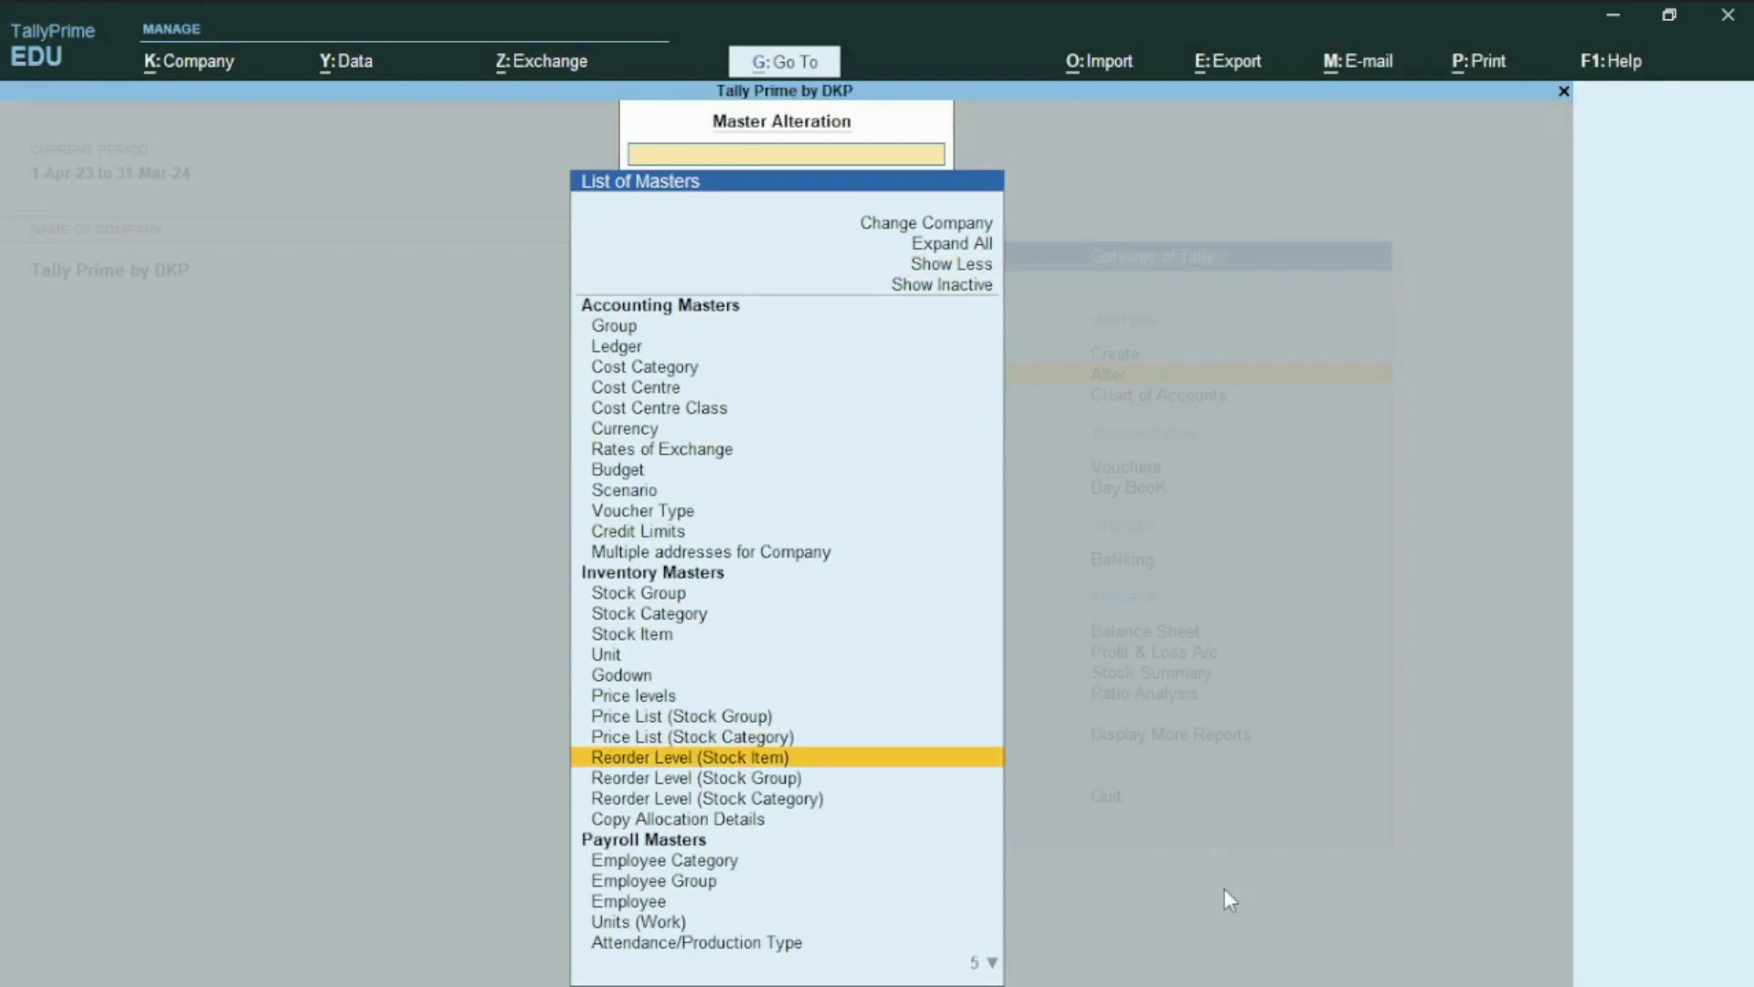
{"action": "key", "text": "Down"}
{"action": "key", "text": "Up"}
{"action": "key", "text": "Return"}
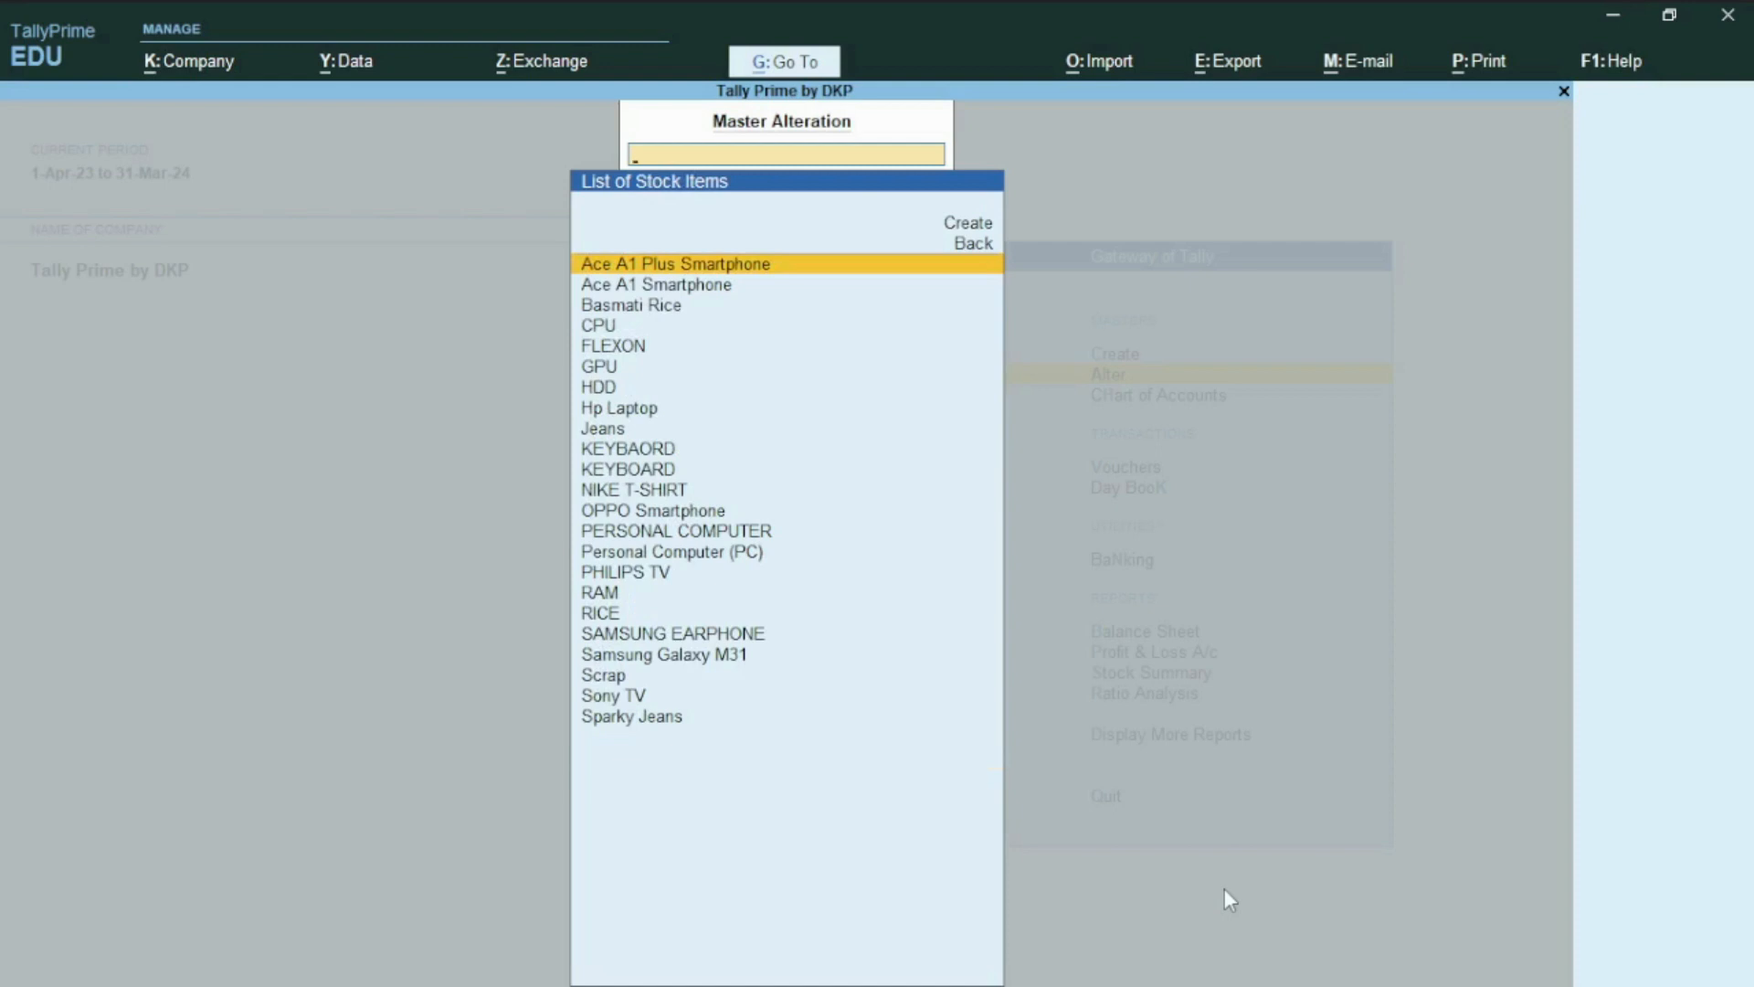
{"action": "type", "text": "nik"}
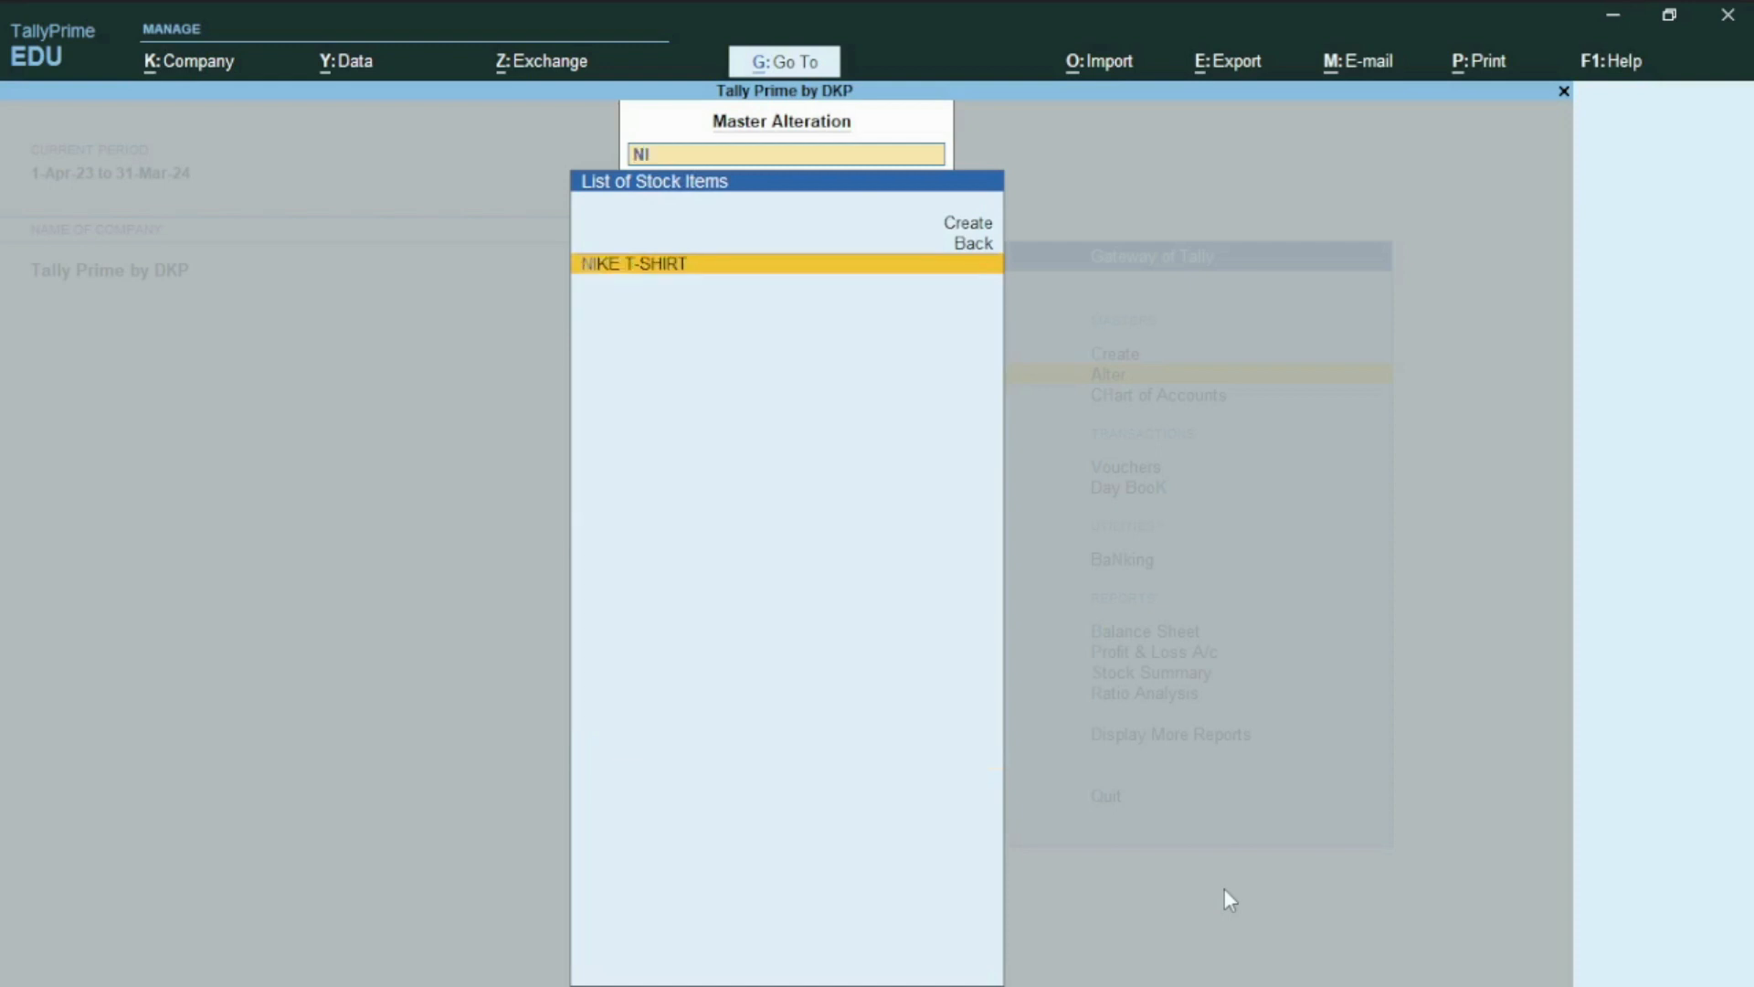
{"action": "key", "text": "Return"}
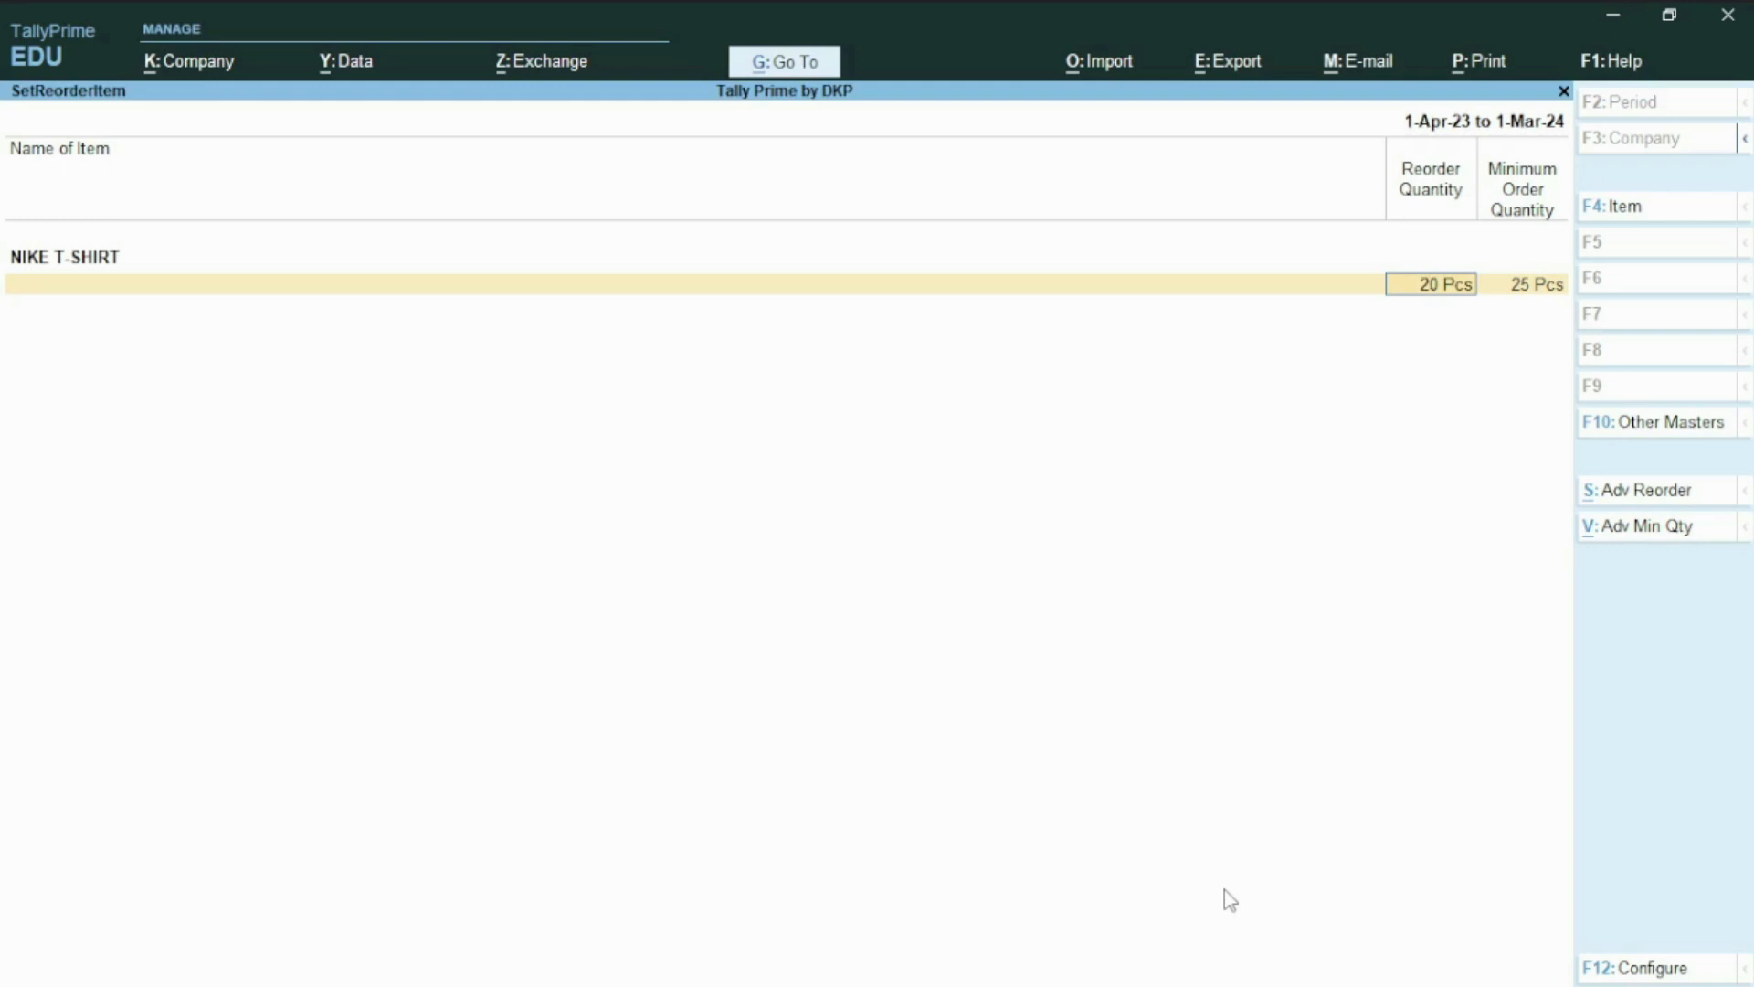
Step: Enable the advanced parameters for both the reorder level and the minimum order quantity, consulting the PDF guide for the details to fill in
{"action": "key", "text": "alt+Tab"}
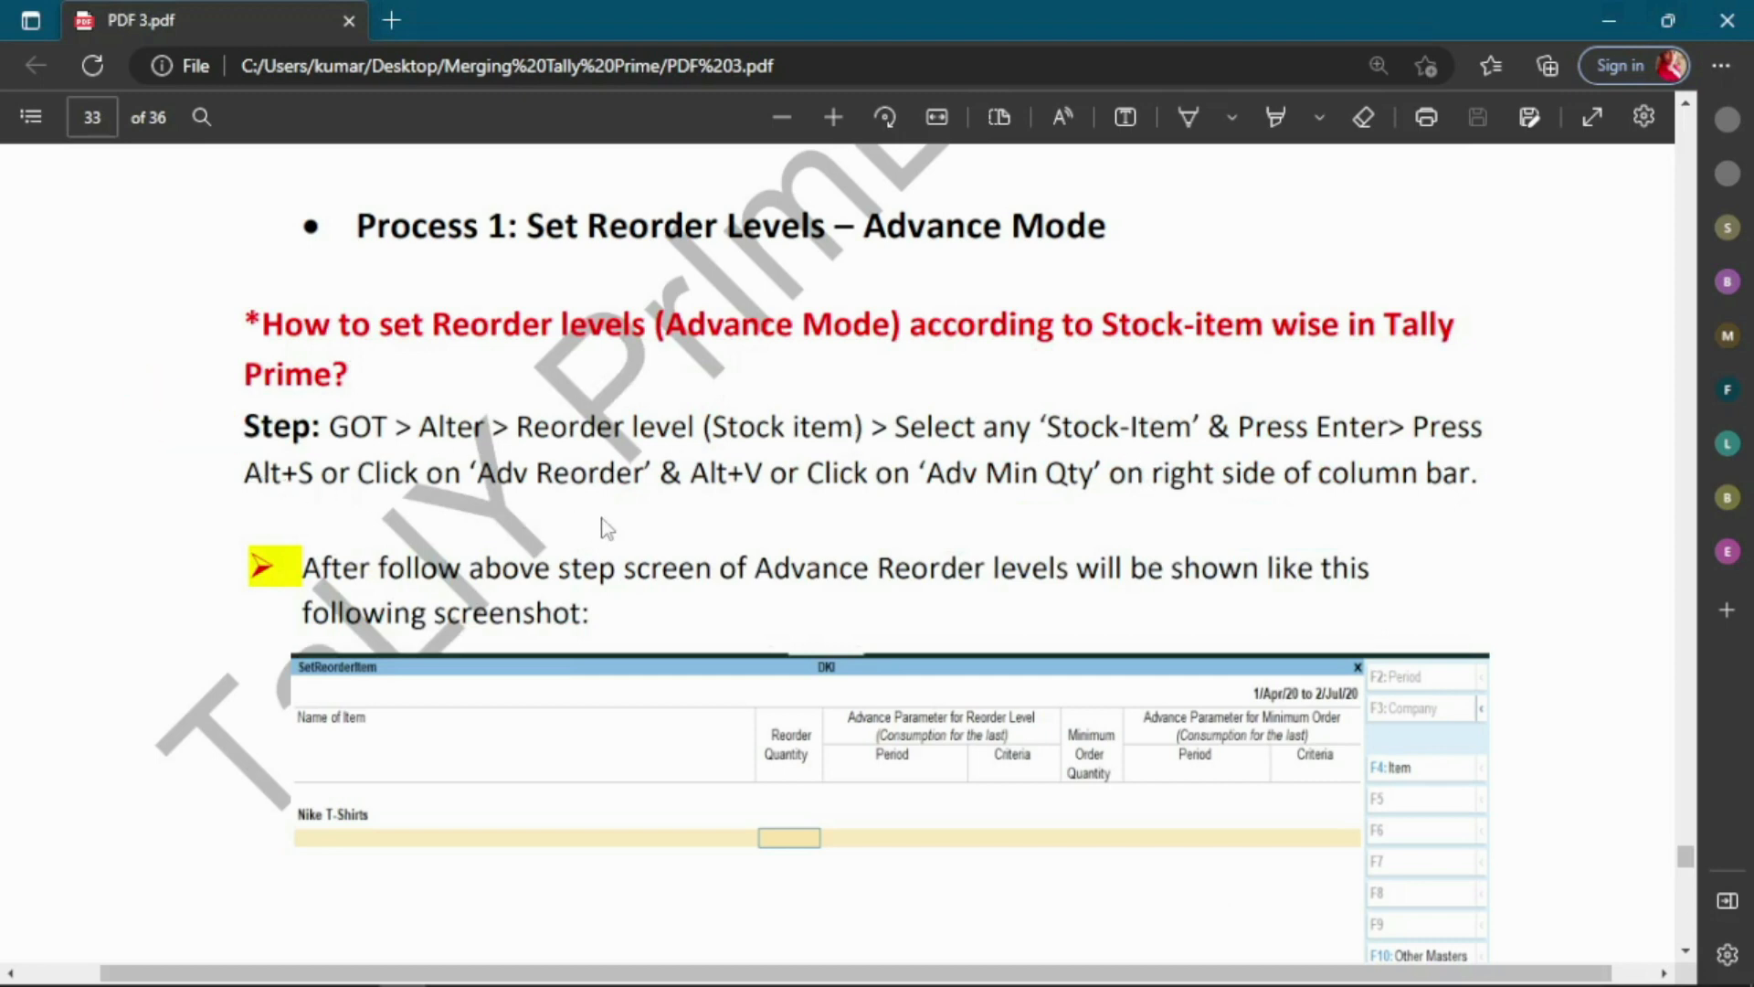
{"action": "key", "text": "alt+Tab"}
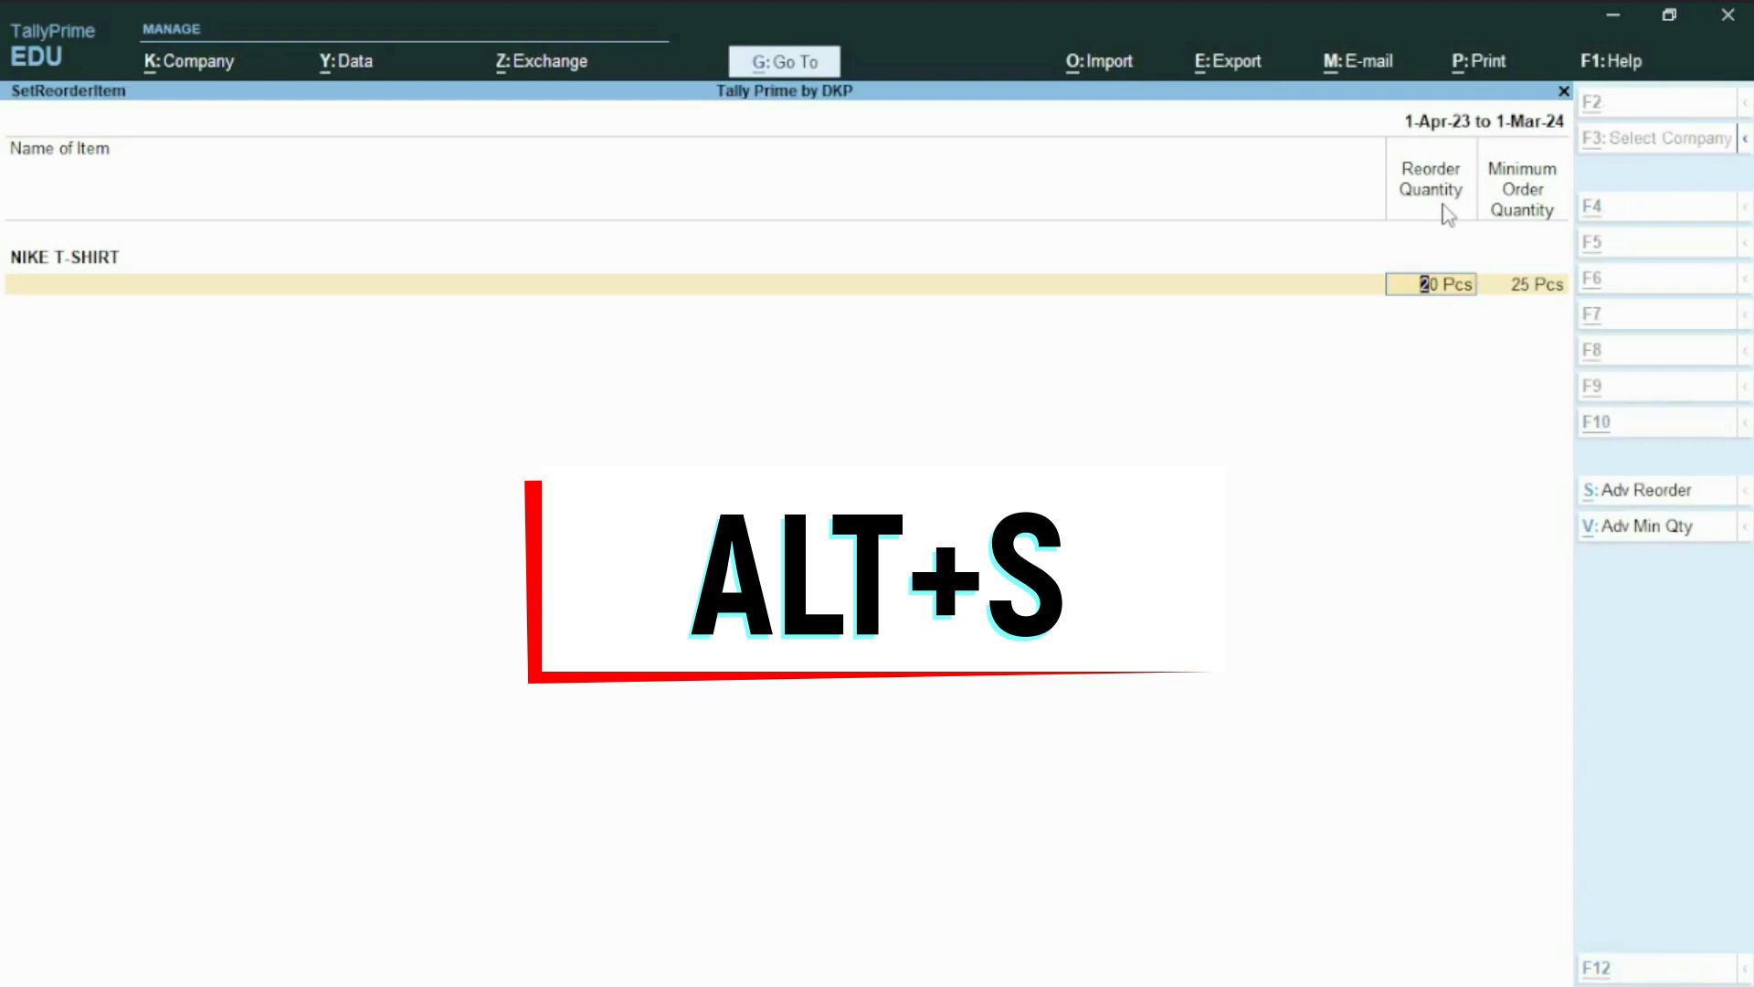
{"action": "key", "text": "alt+s"}
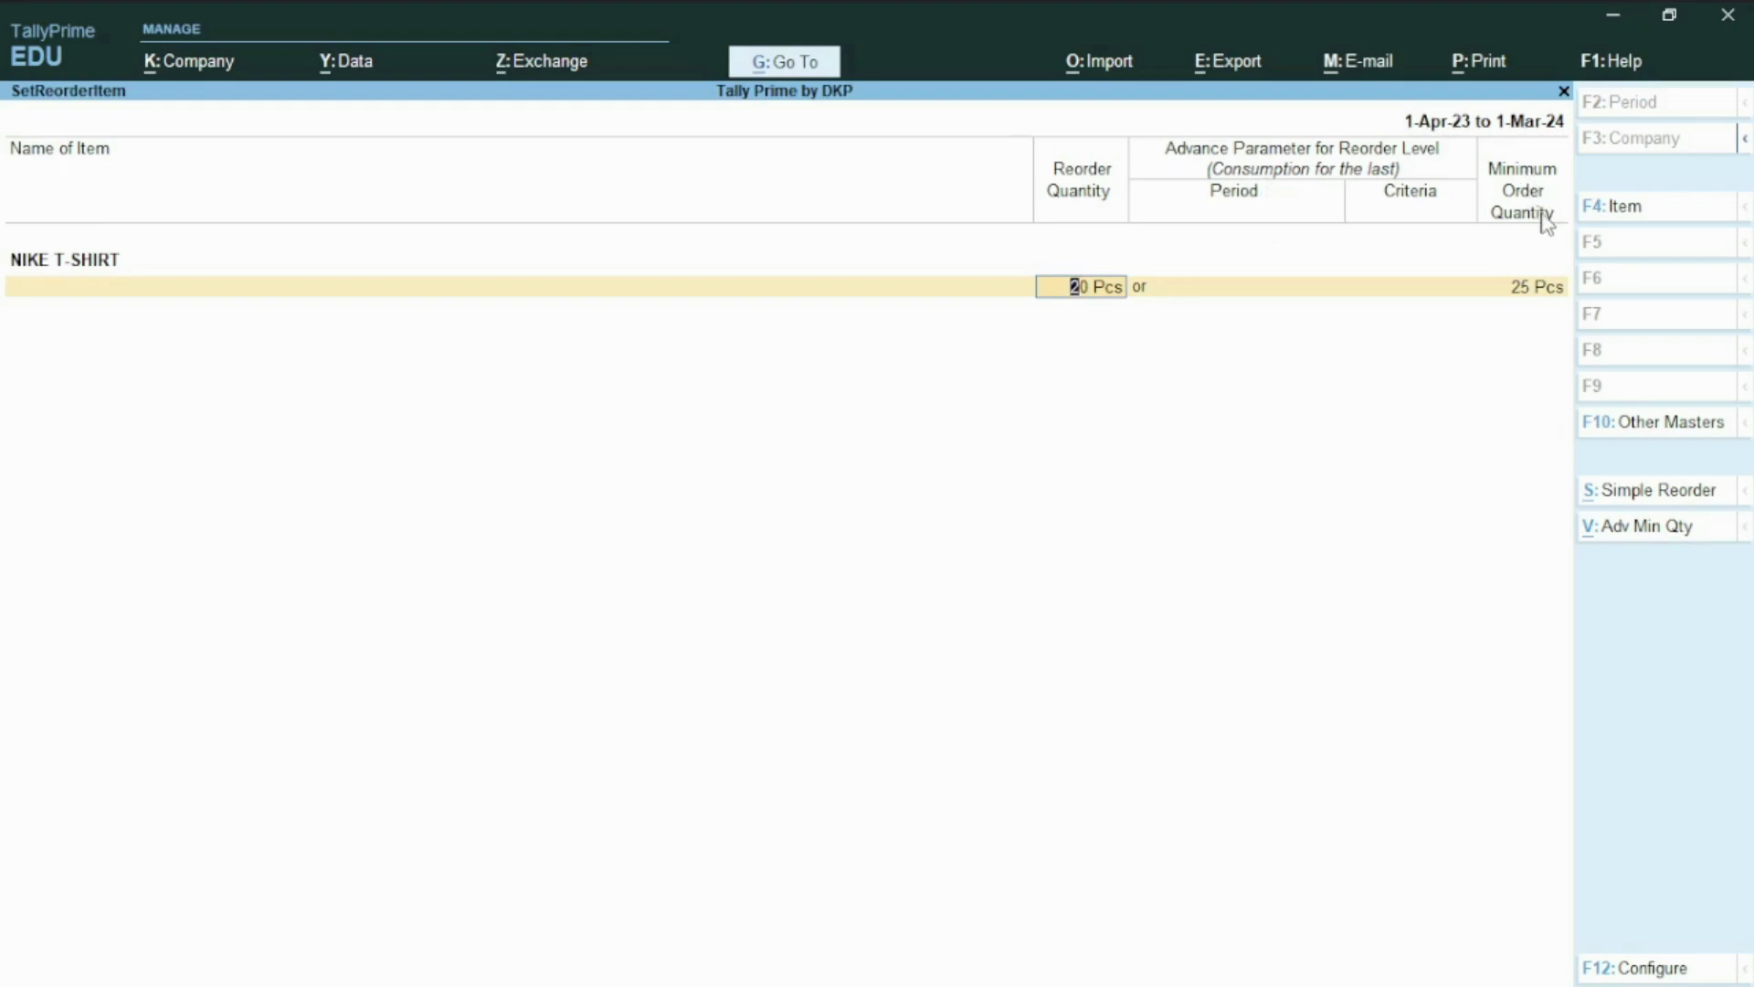
{"action": "key", "text": "alt+Tab"}
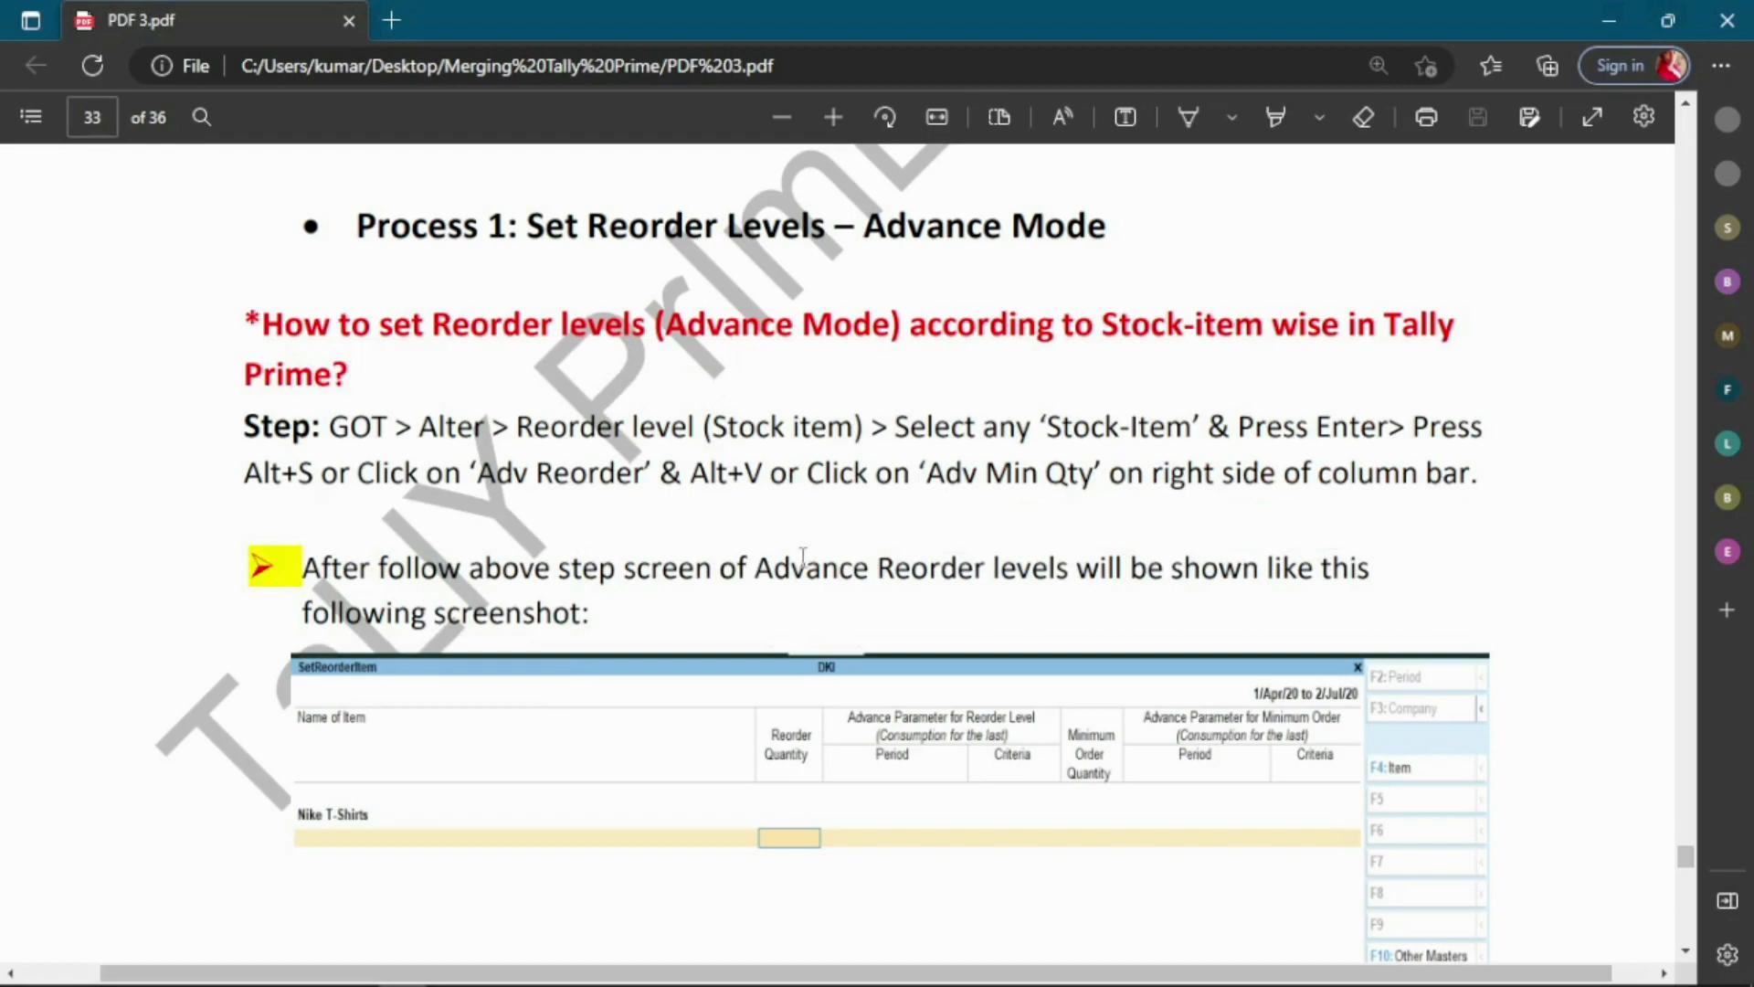
{"action": "key", "text": "alt+Tab"}
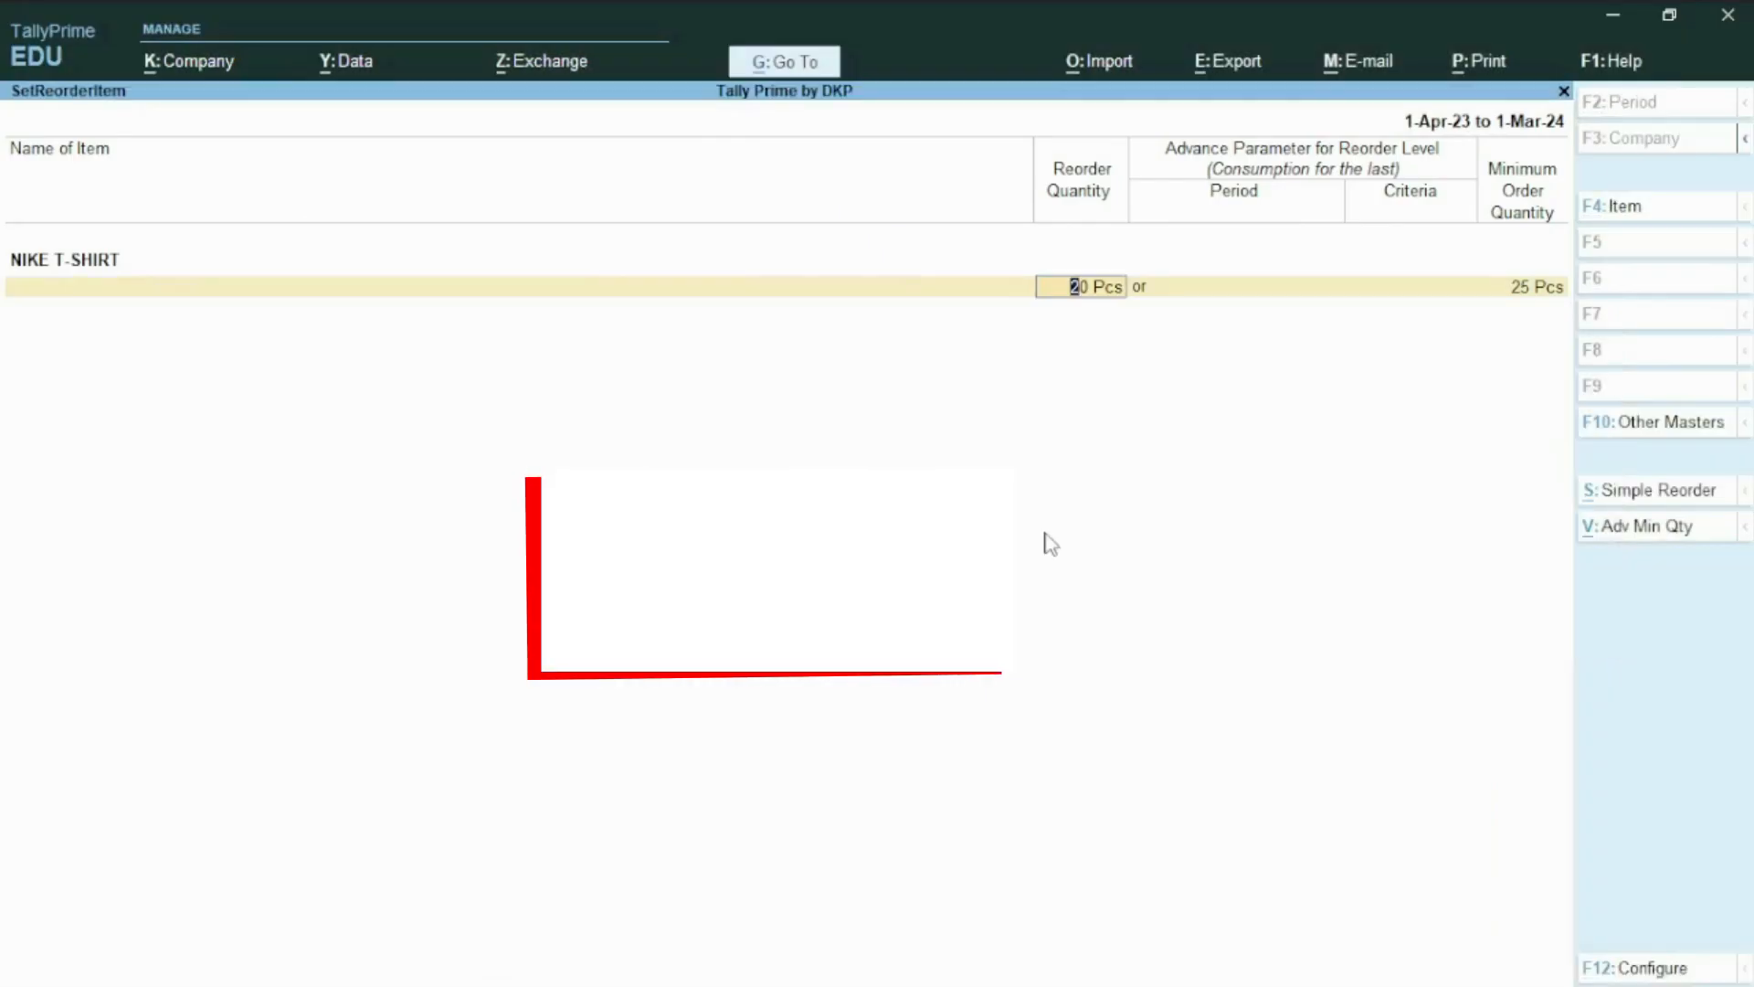
{"action": "key", "text": "alt+v"}
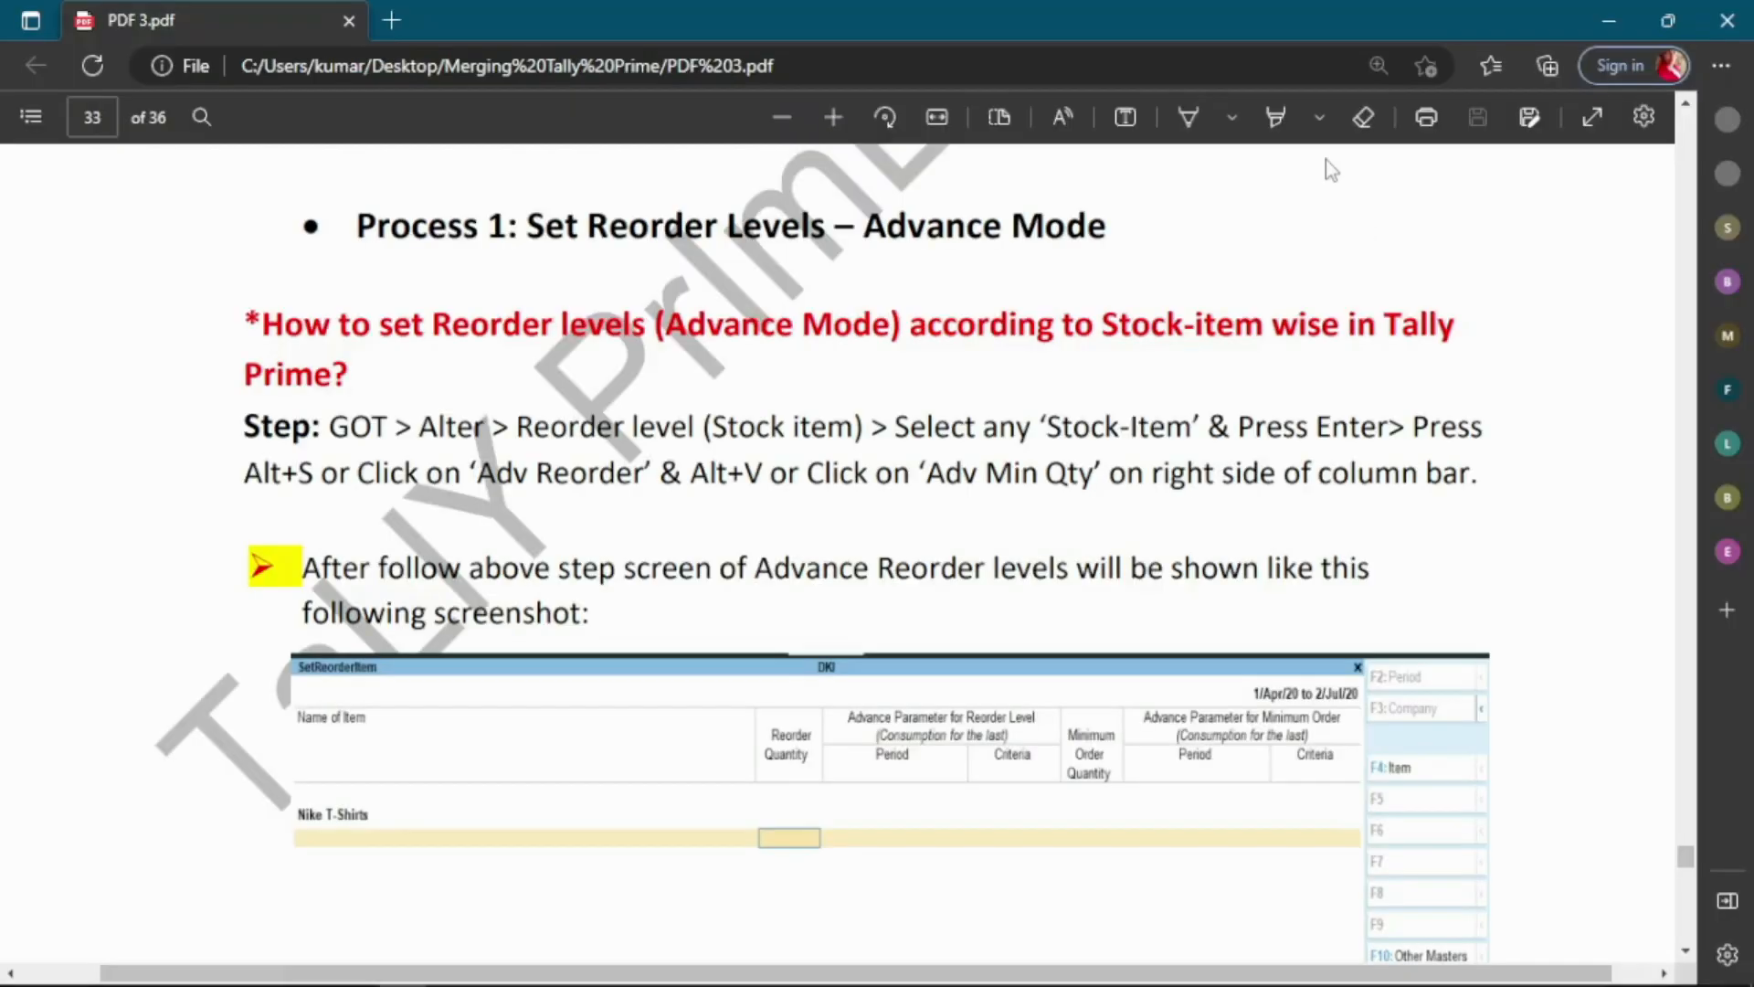
{"action": "scroll", "coordinate": [762, 335], "scroll_direction": "down", "scroll_amount": 10}
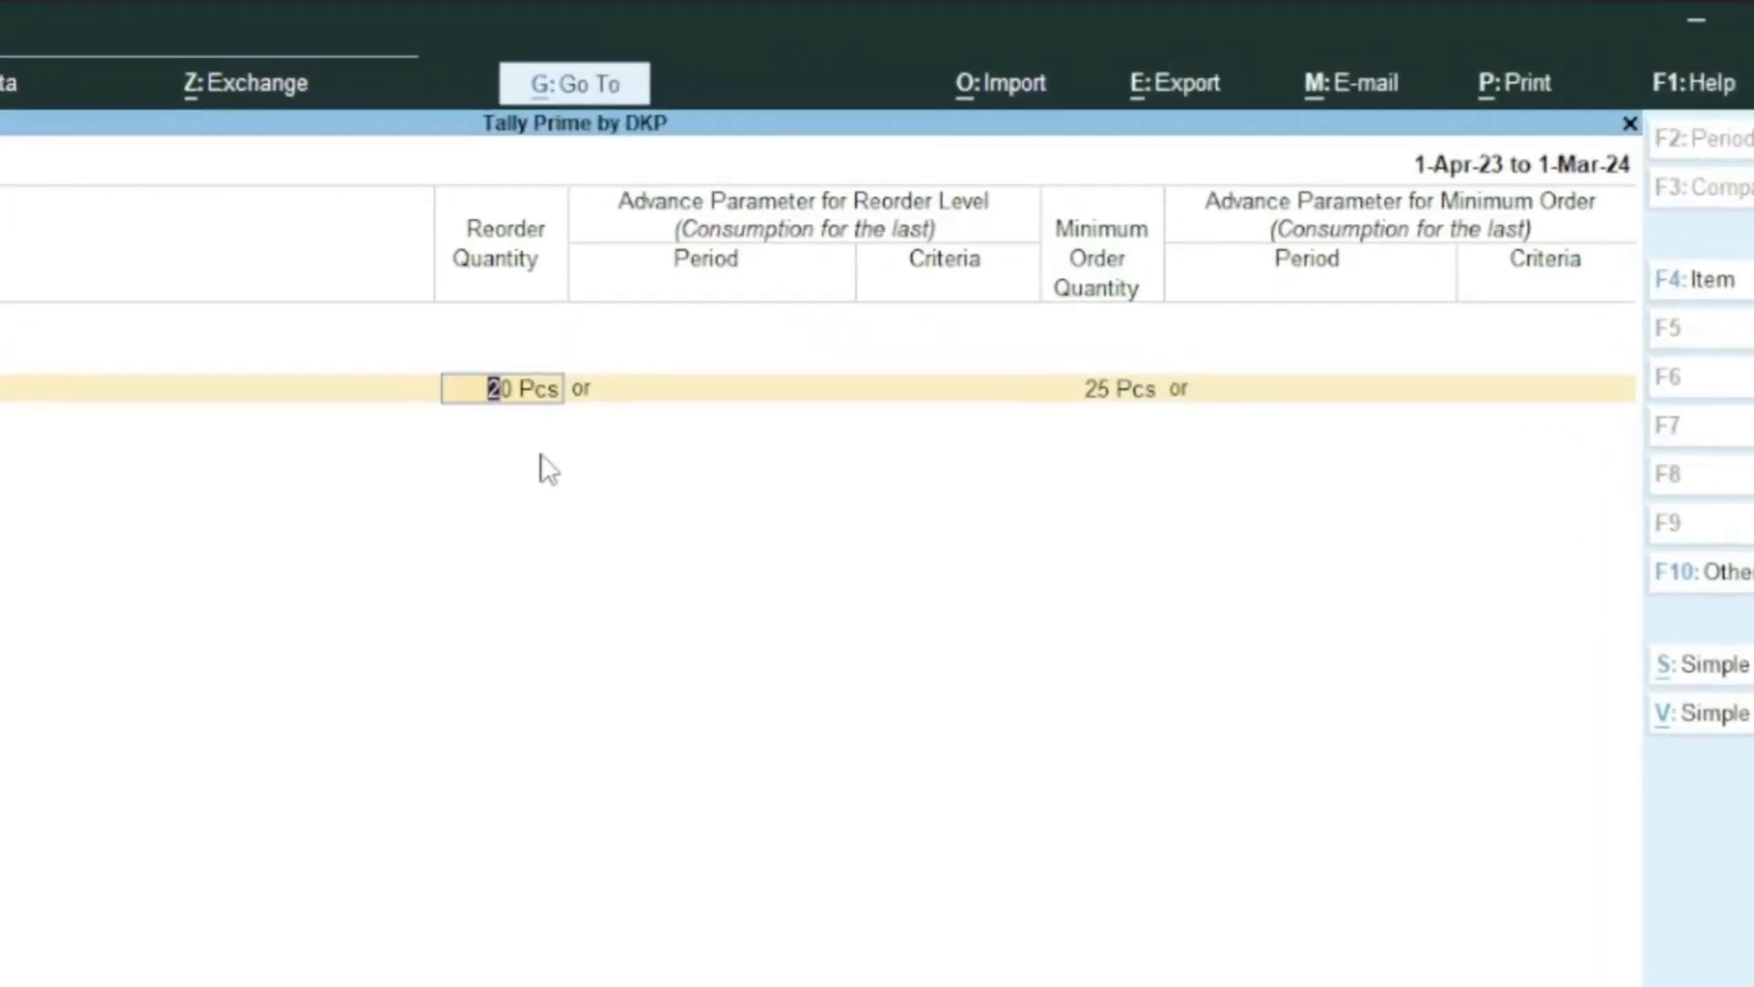
Step: Keep the 20 Pcs reorder quantity and set the reorder level's consumption period to 2 Days
{"action": "key", "text": "Return"}
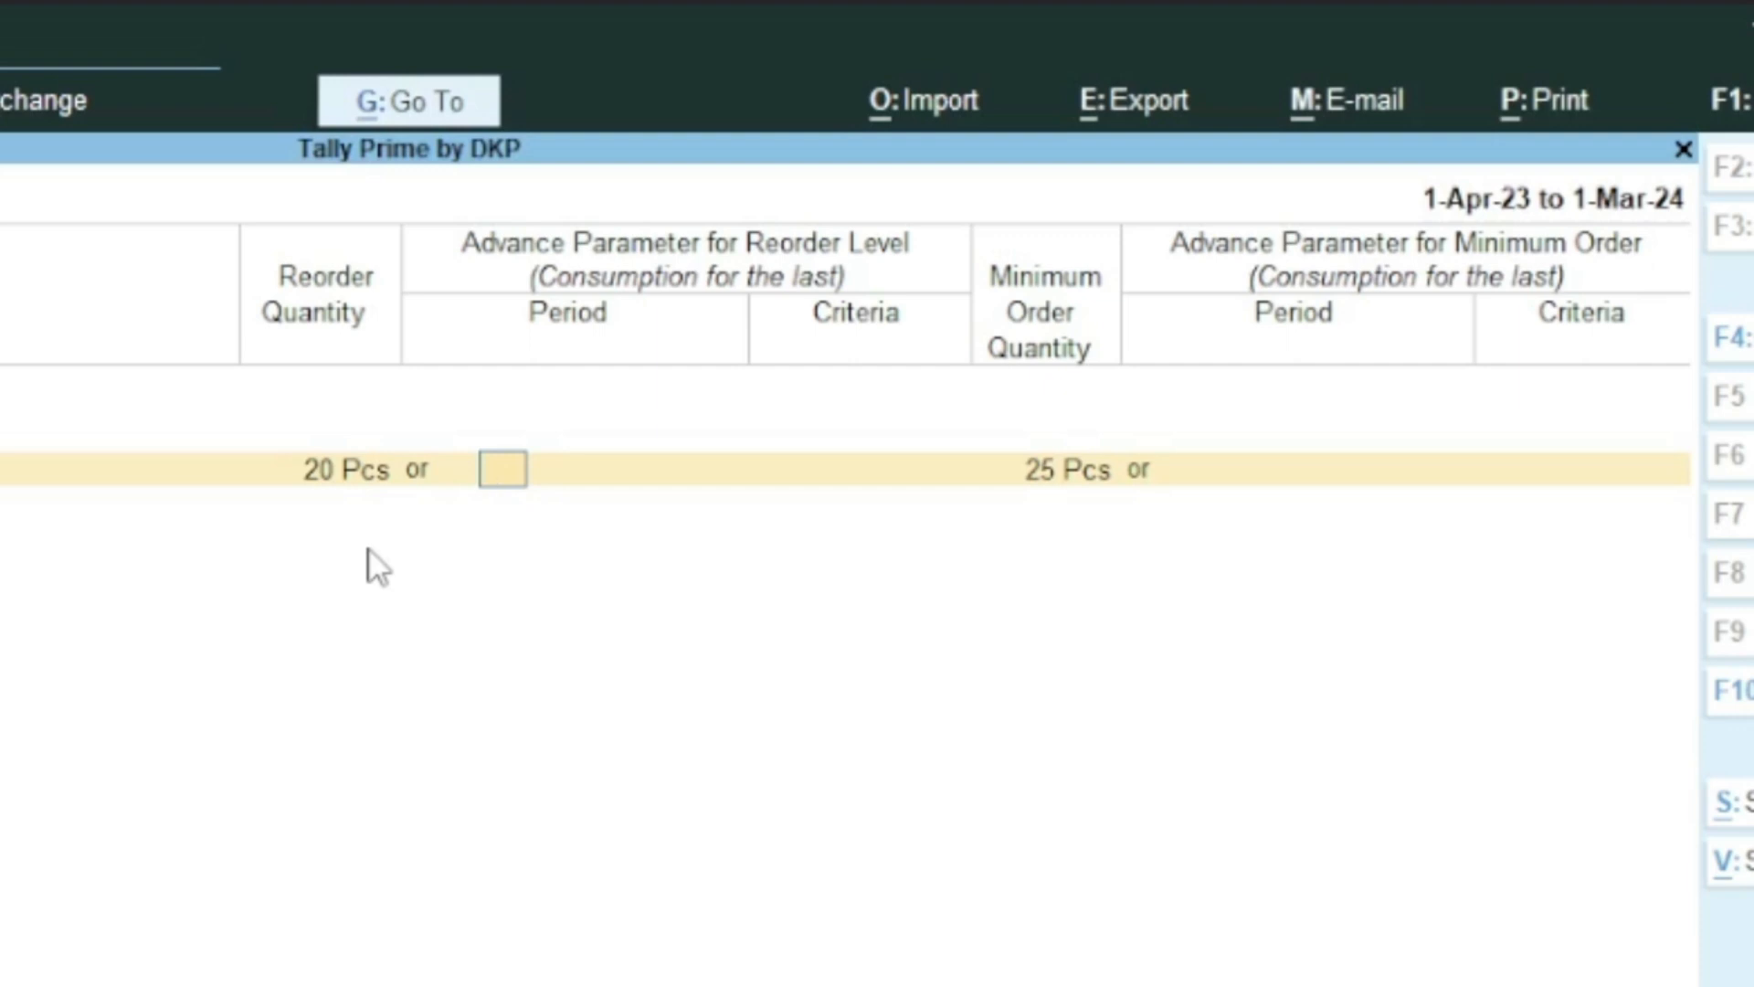
{"action": "key", "text": "alt+Tab"}
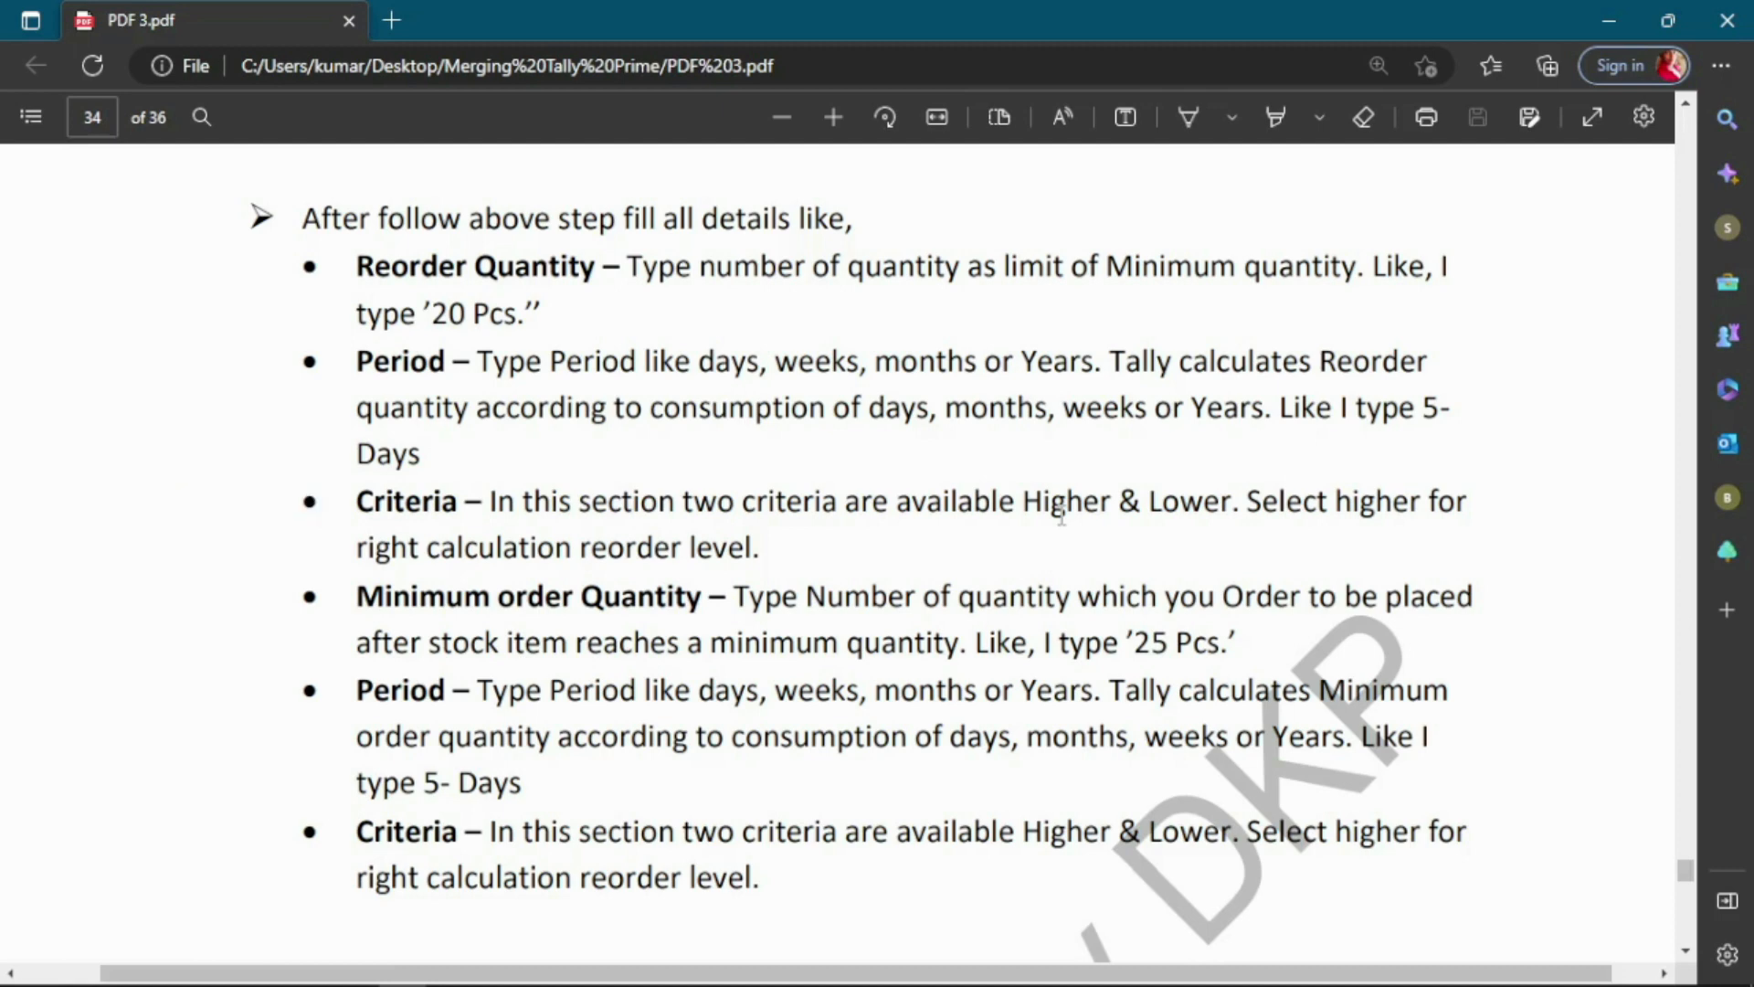
{"action": "key", "text": "alt+Tab"}
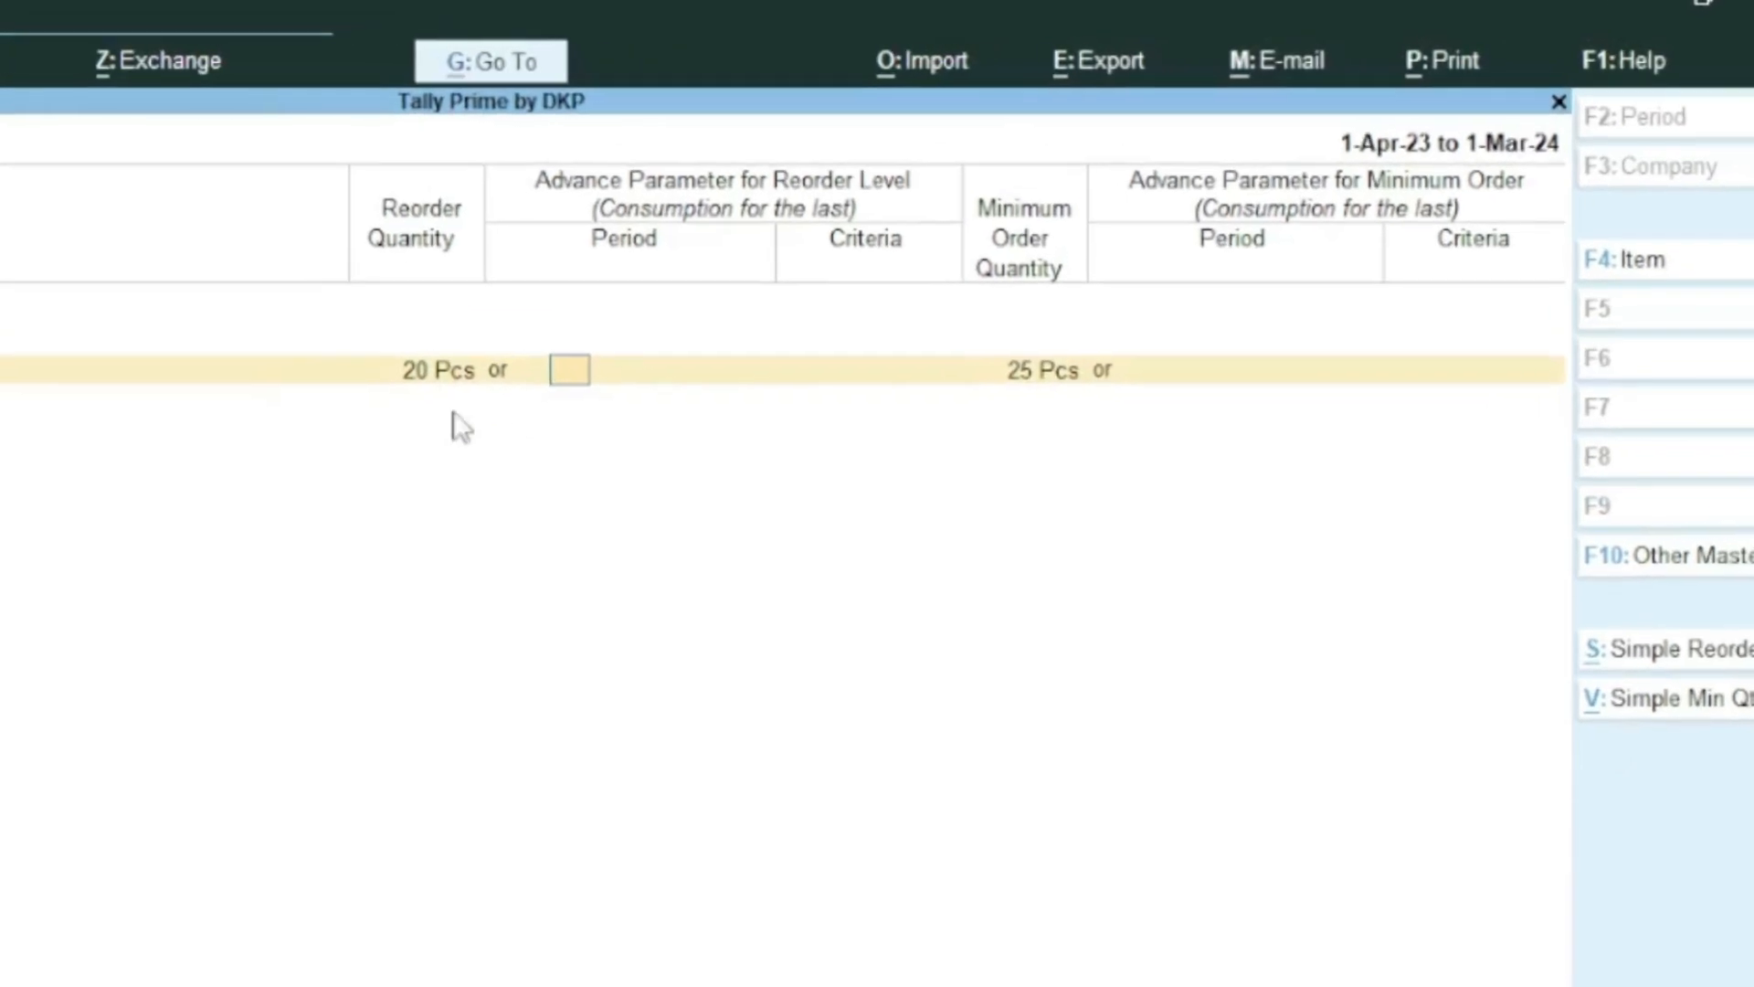
{"action": "type", "text": "2"}
{"action": "key", "text": "Return"}
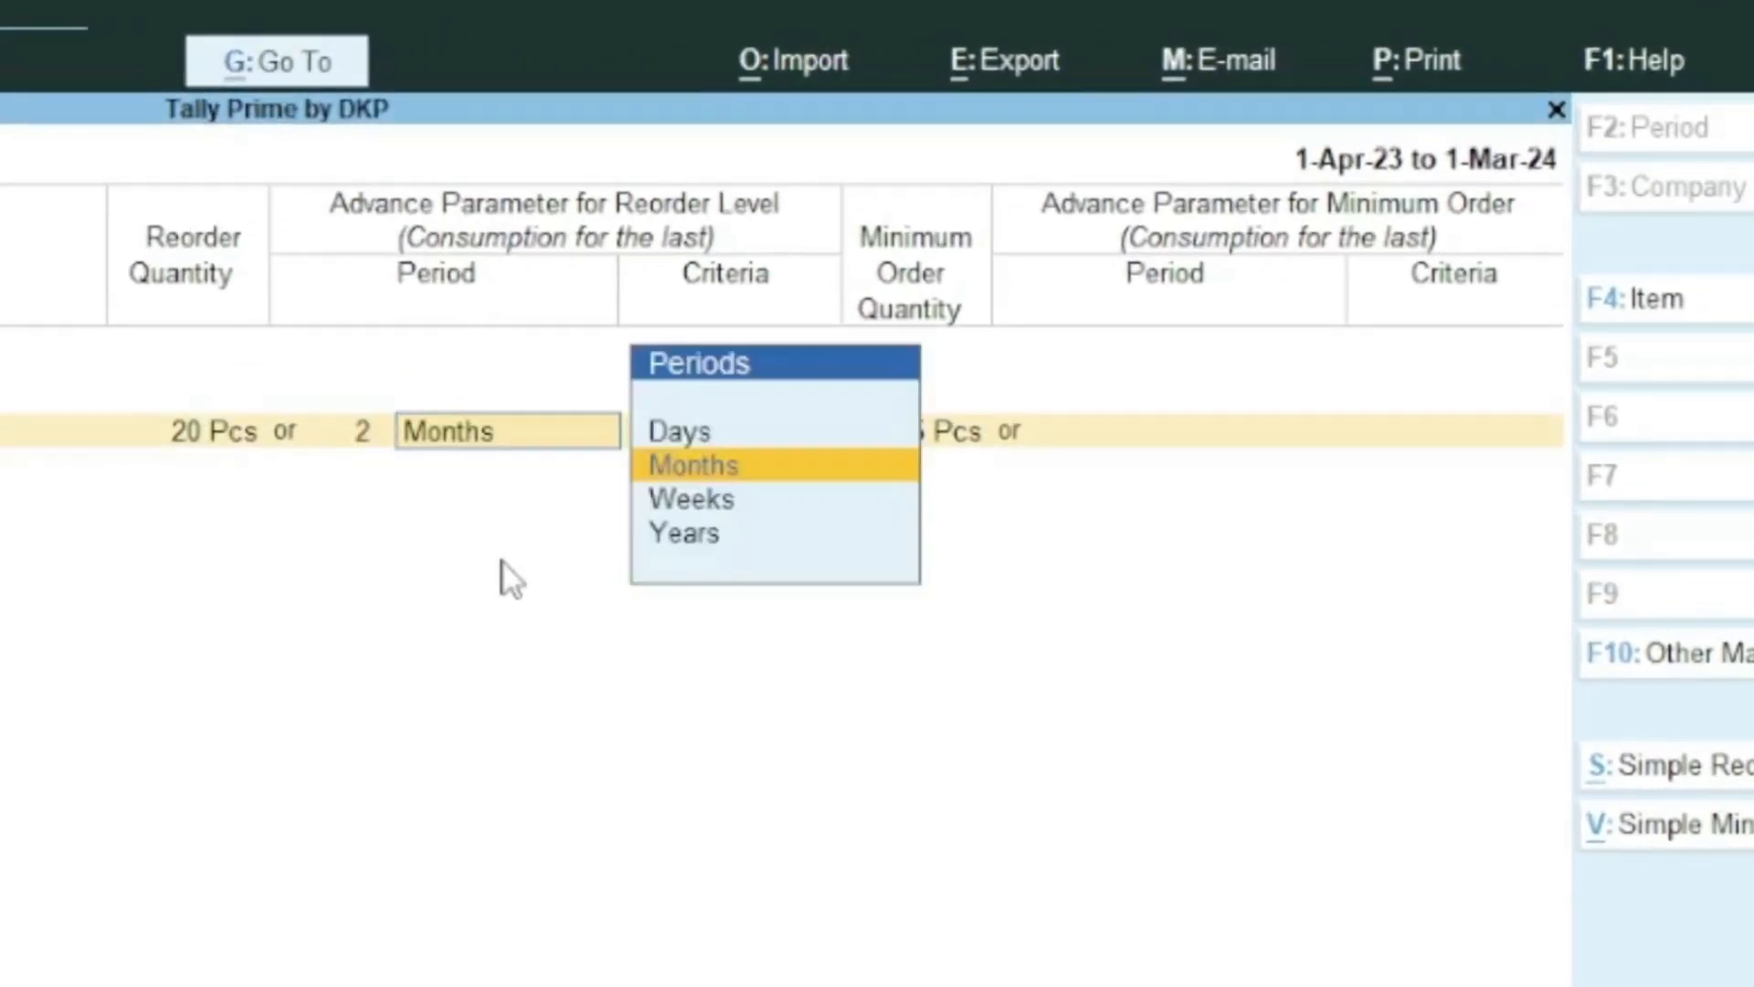
{"action": "key", "text": "Up"}
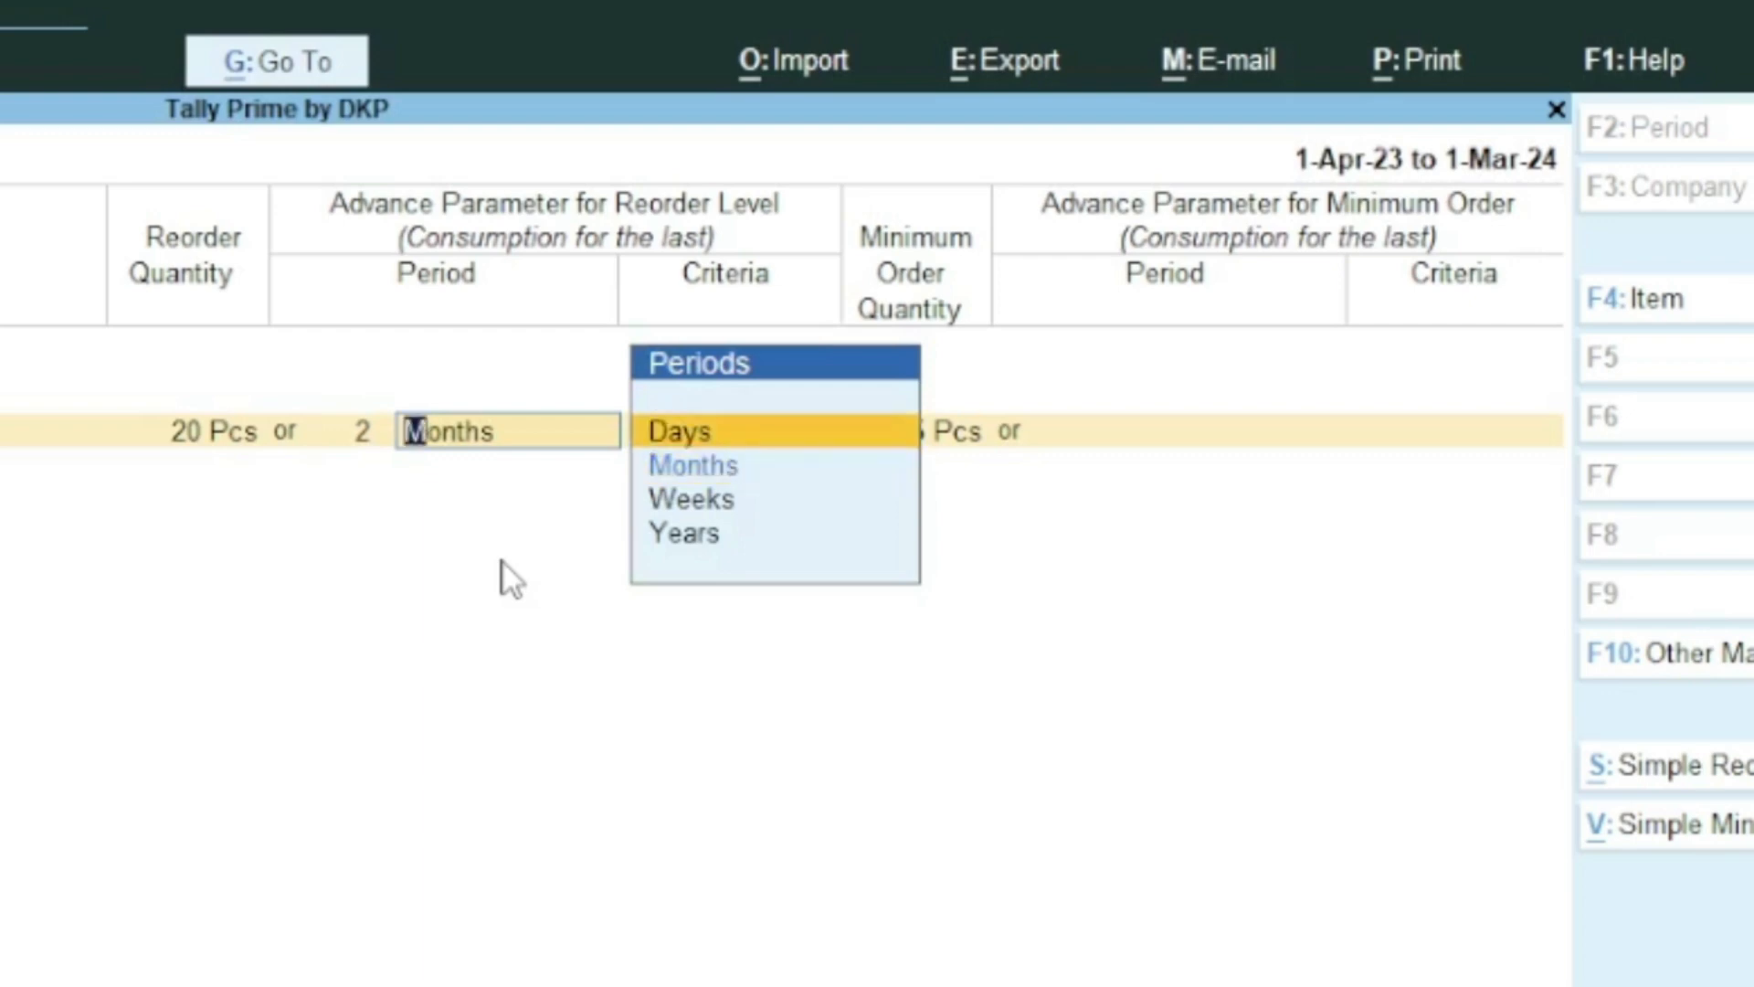
{"action": "key", "text": "Return"}
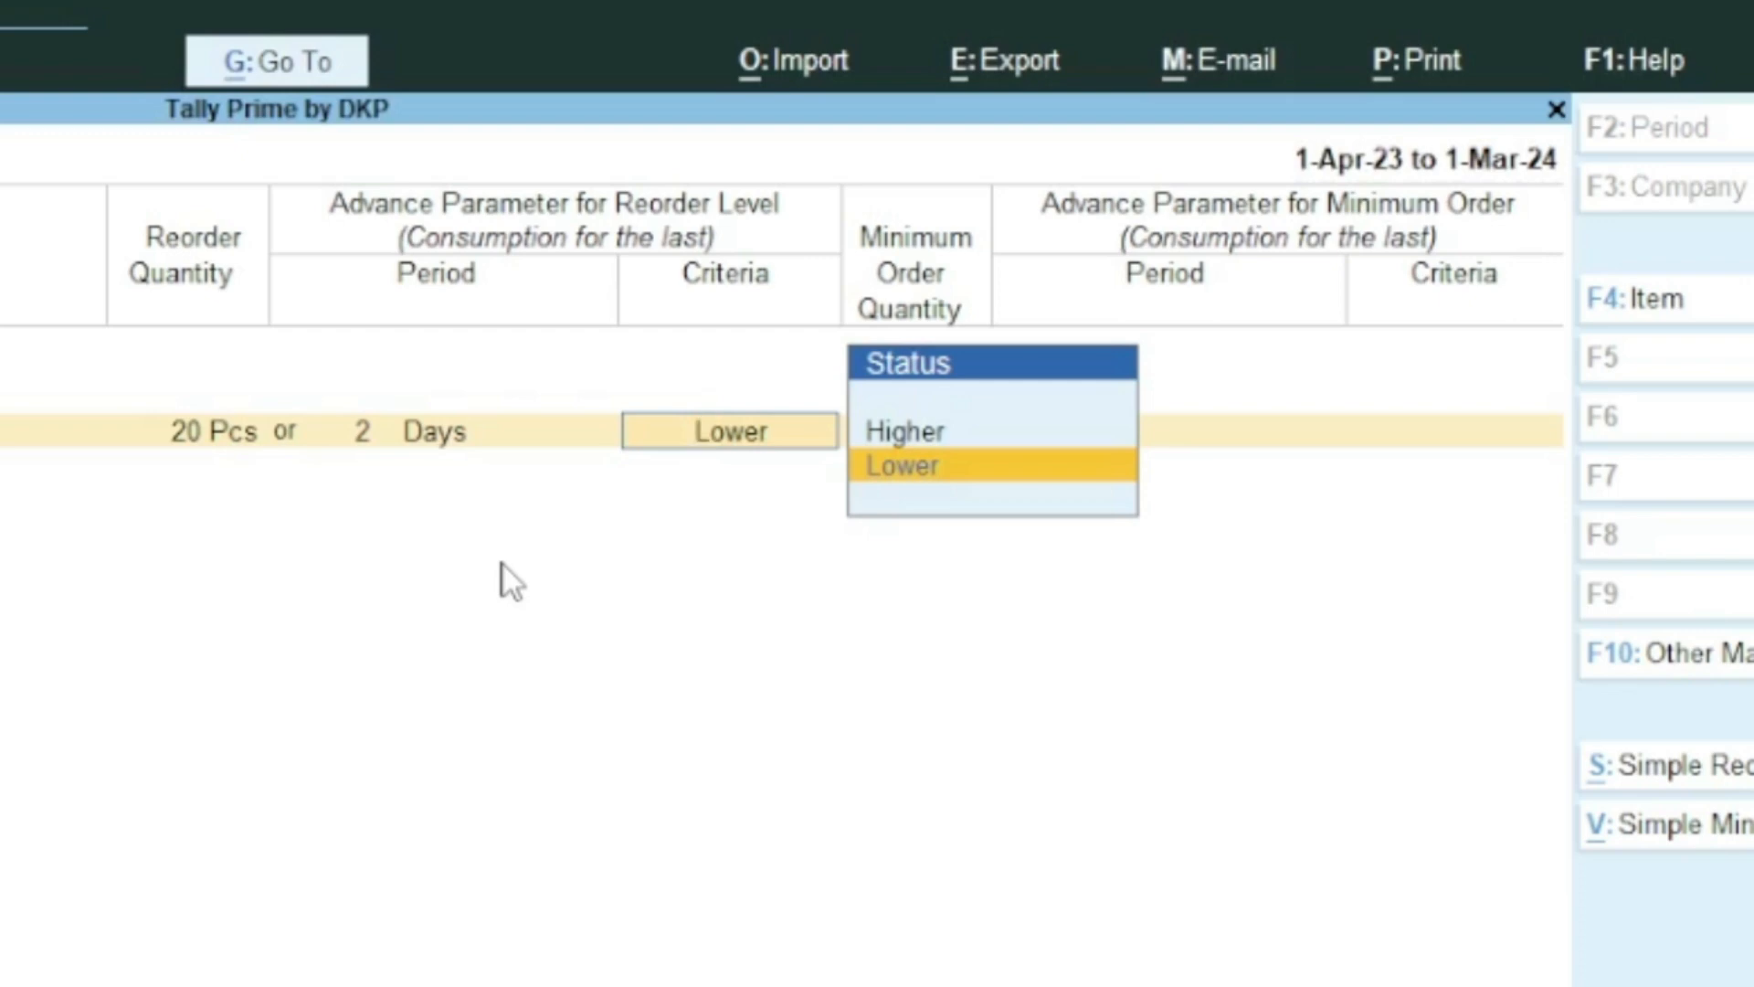
Step: Set the criteria of the reorder level's advance parameter to Higher
{"action": "key", "text": "Up"}
{"action": "key", "text": "Down"}
{"action": "key", "text": "Up"}
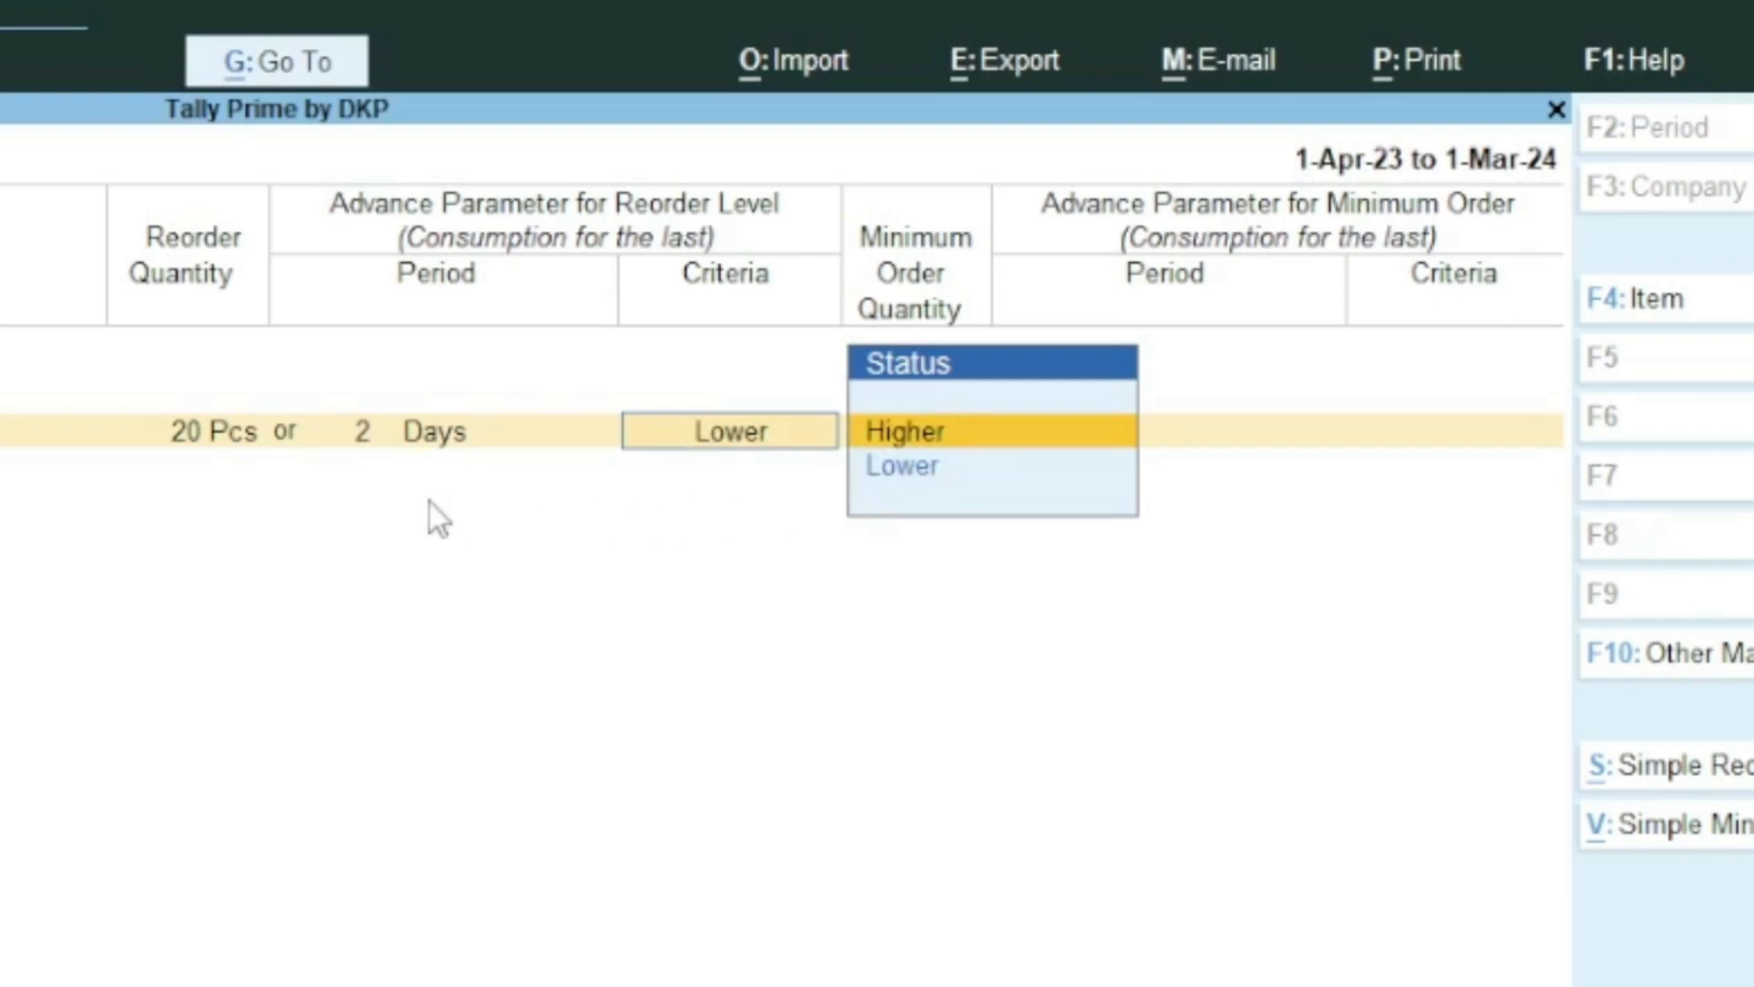
{"action": "key", "text": "Down"}
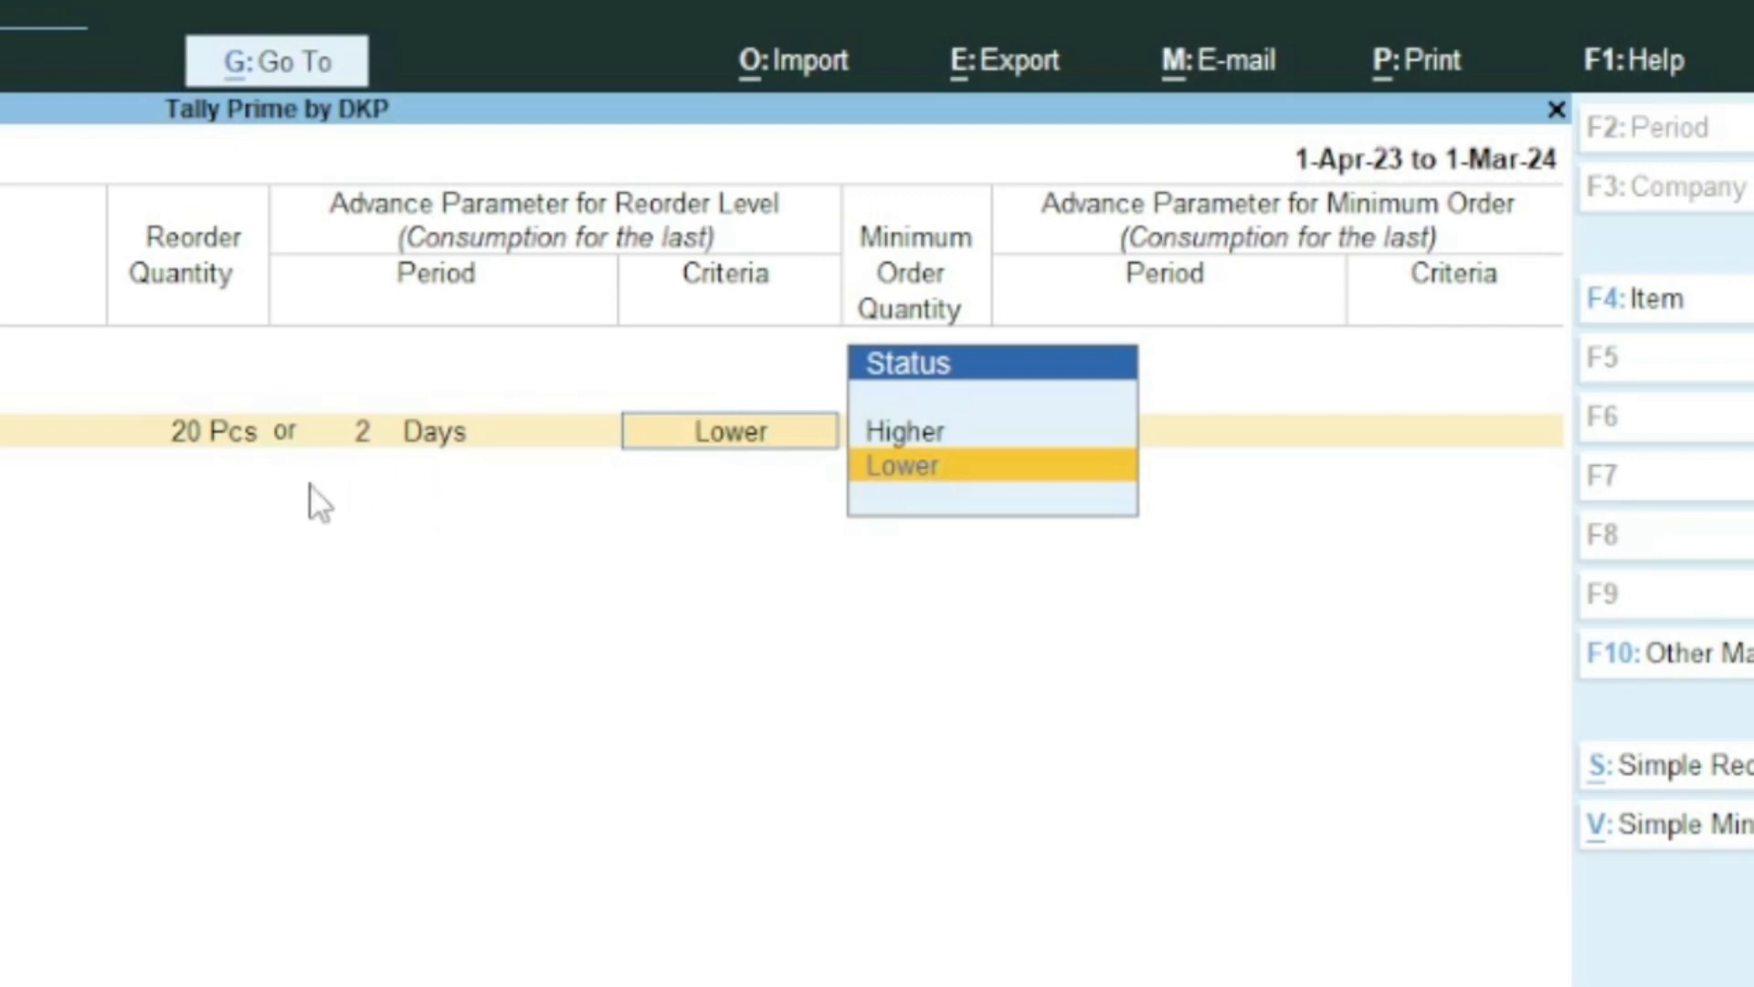
{"action": "key", "text": "Up"}
{"action": "key", "text": "Down"}
{"action": "key", "text": "Up"}
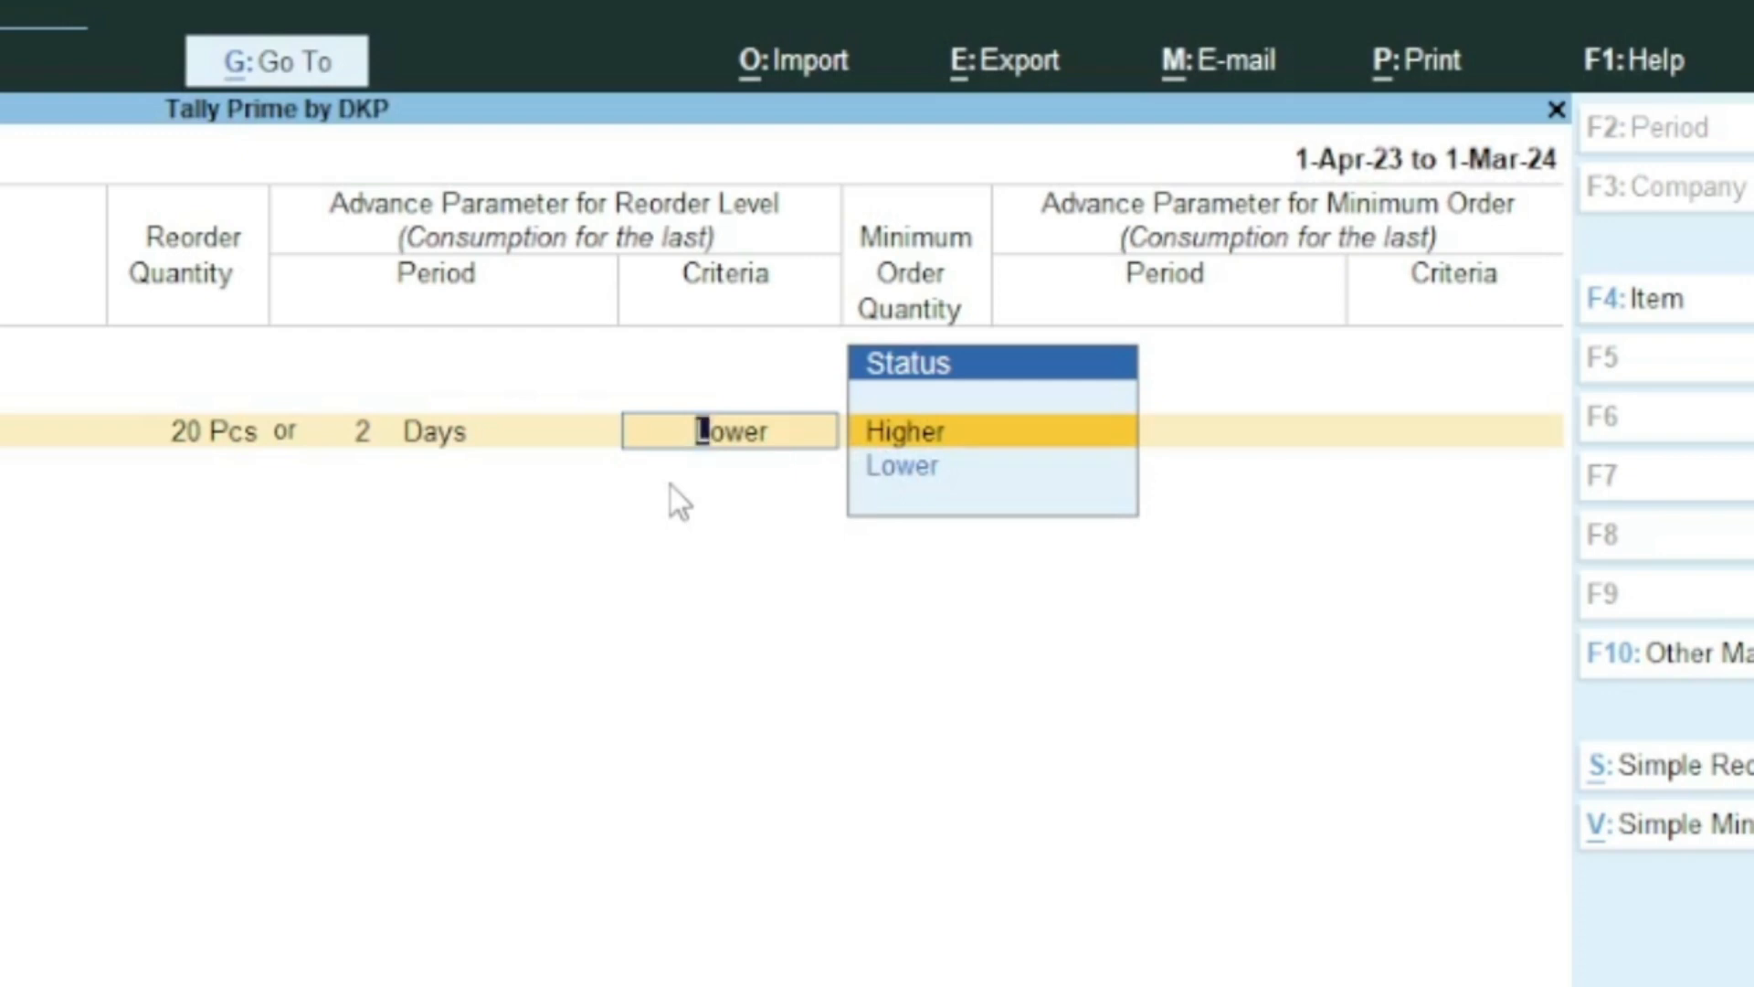
{"action": "key", "text": "Return"}
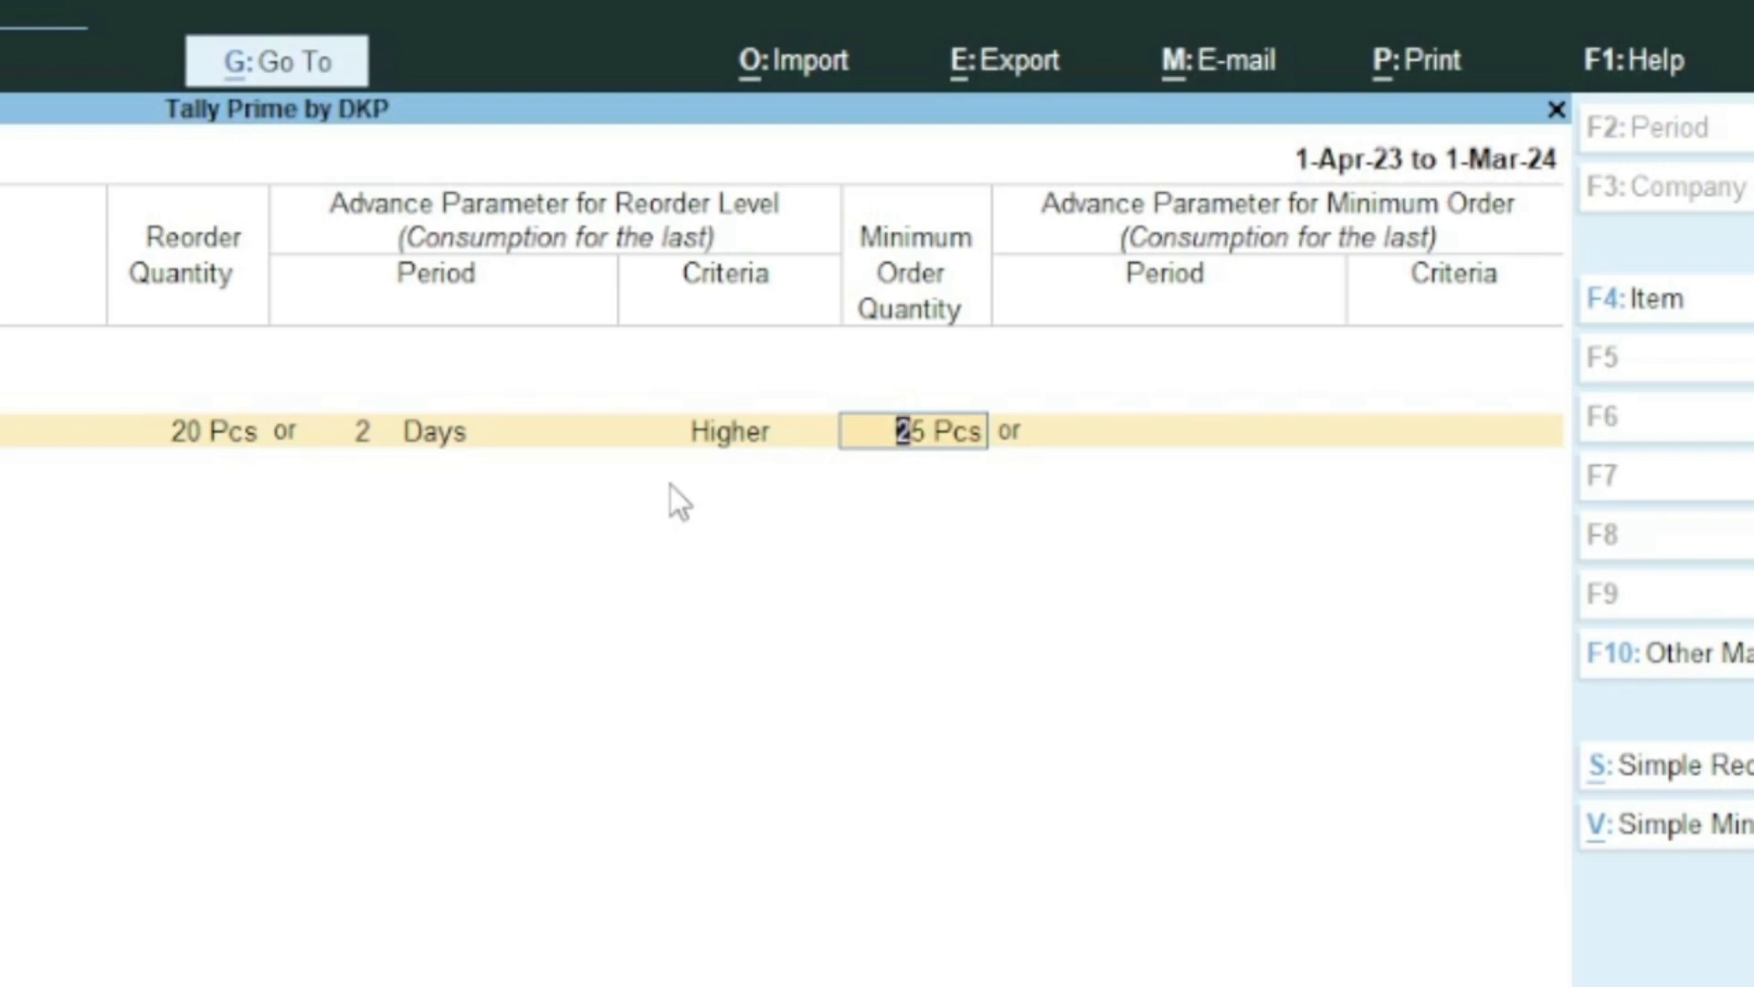
Step: Keep the 25 Pcs minimum order quantity and set its consumption period to 2 Days
{"action": "key", "text": "Return"}
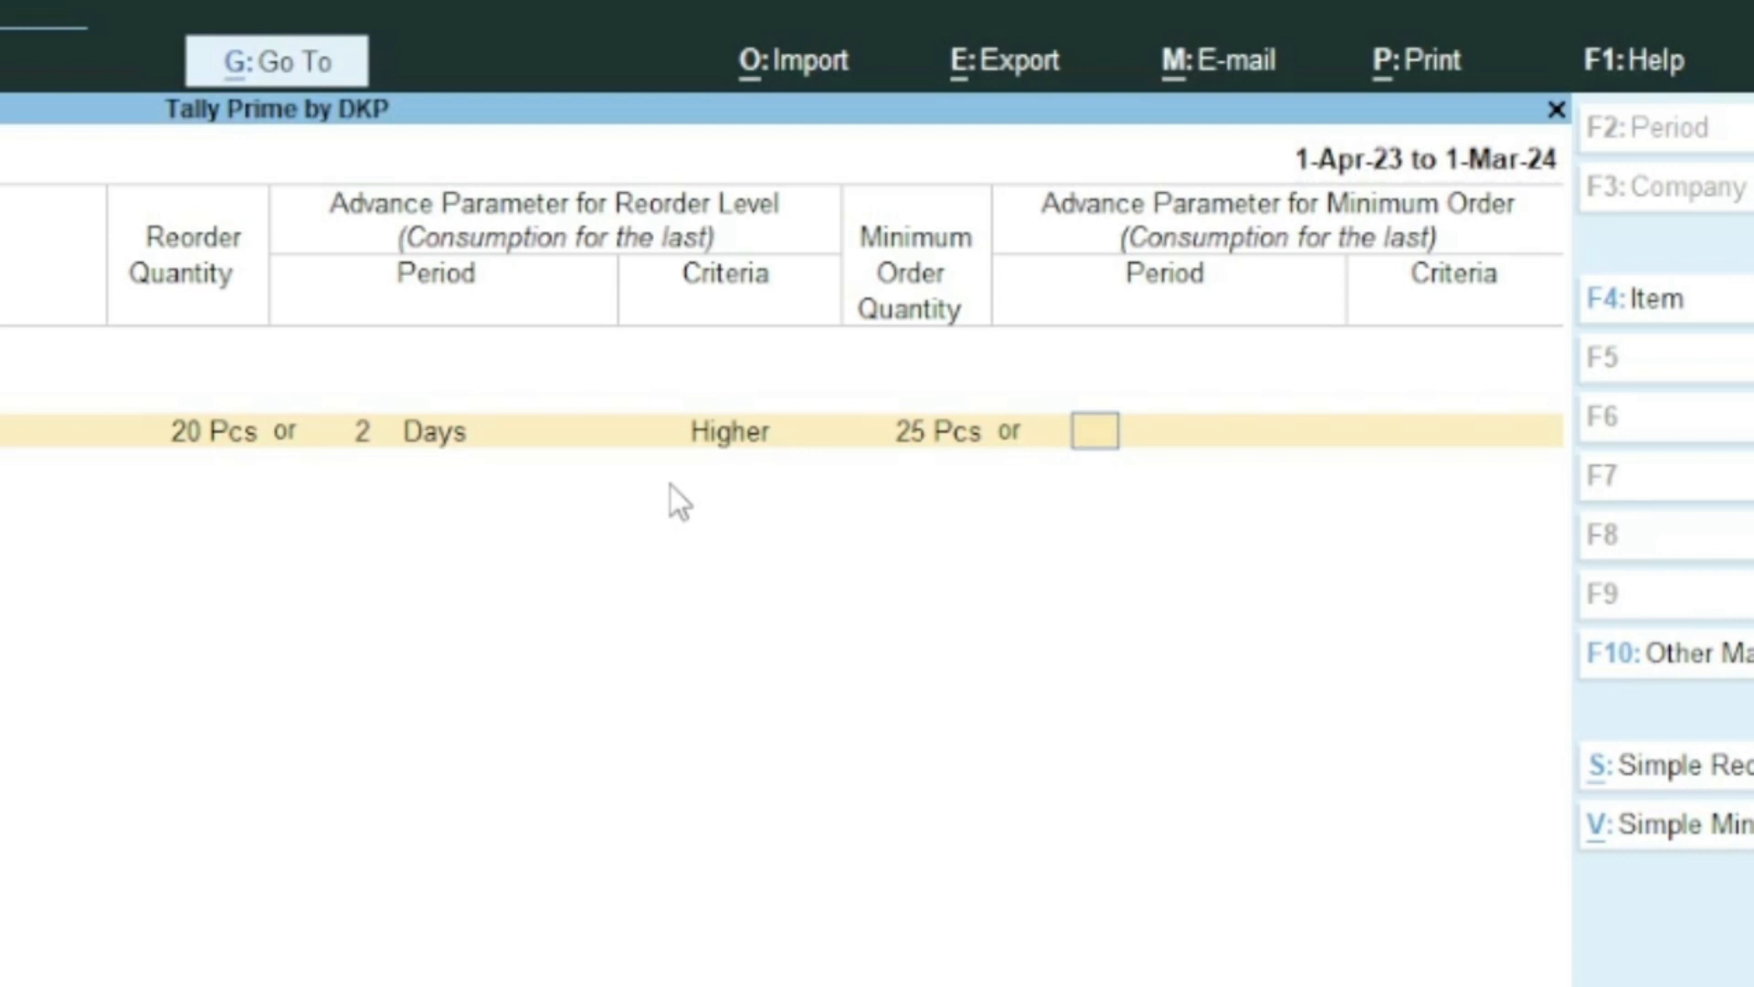
{"action": "type", "text": "2"}
{"action": "key", "text": "Return"}
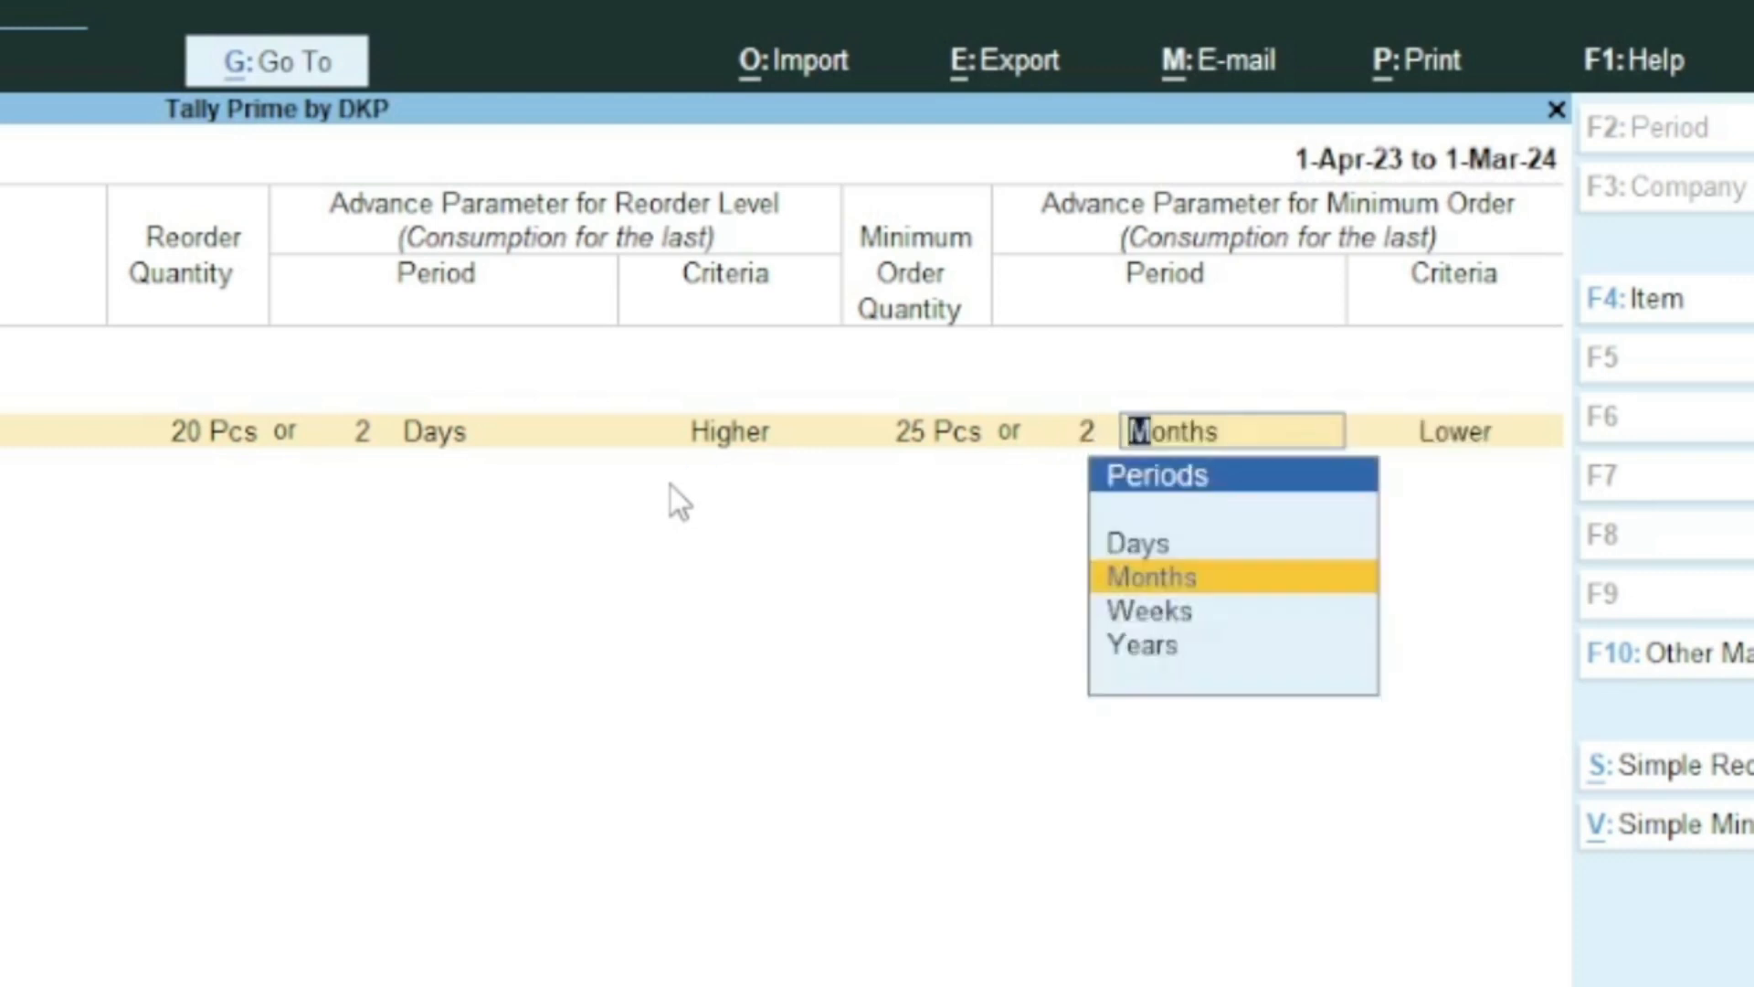
{"action": "key", "text": "Up"}
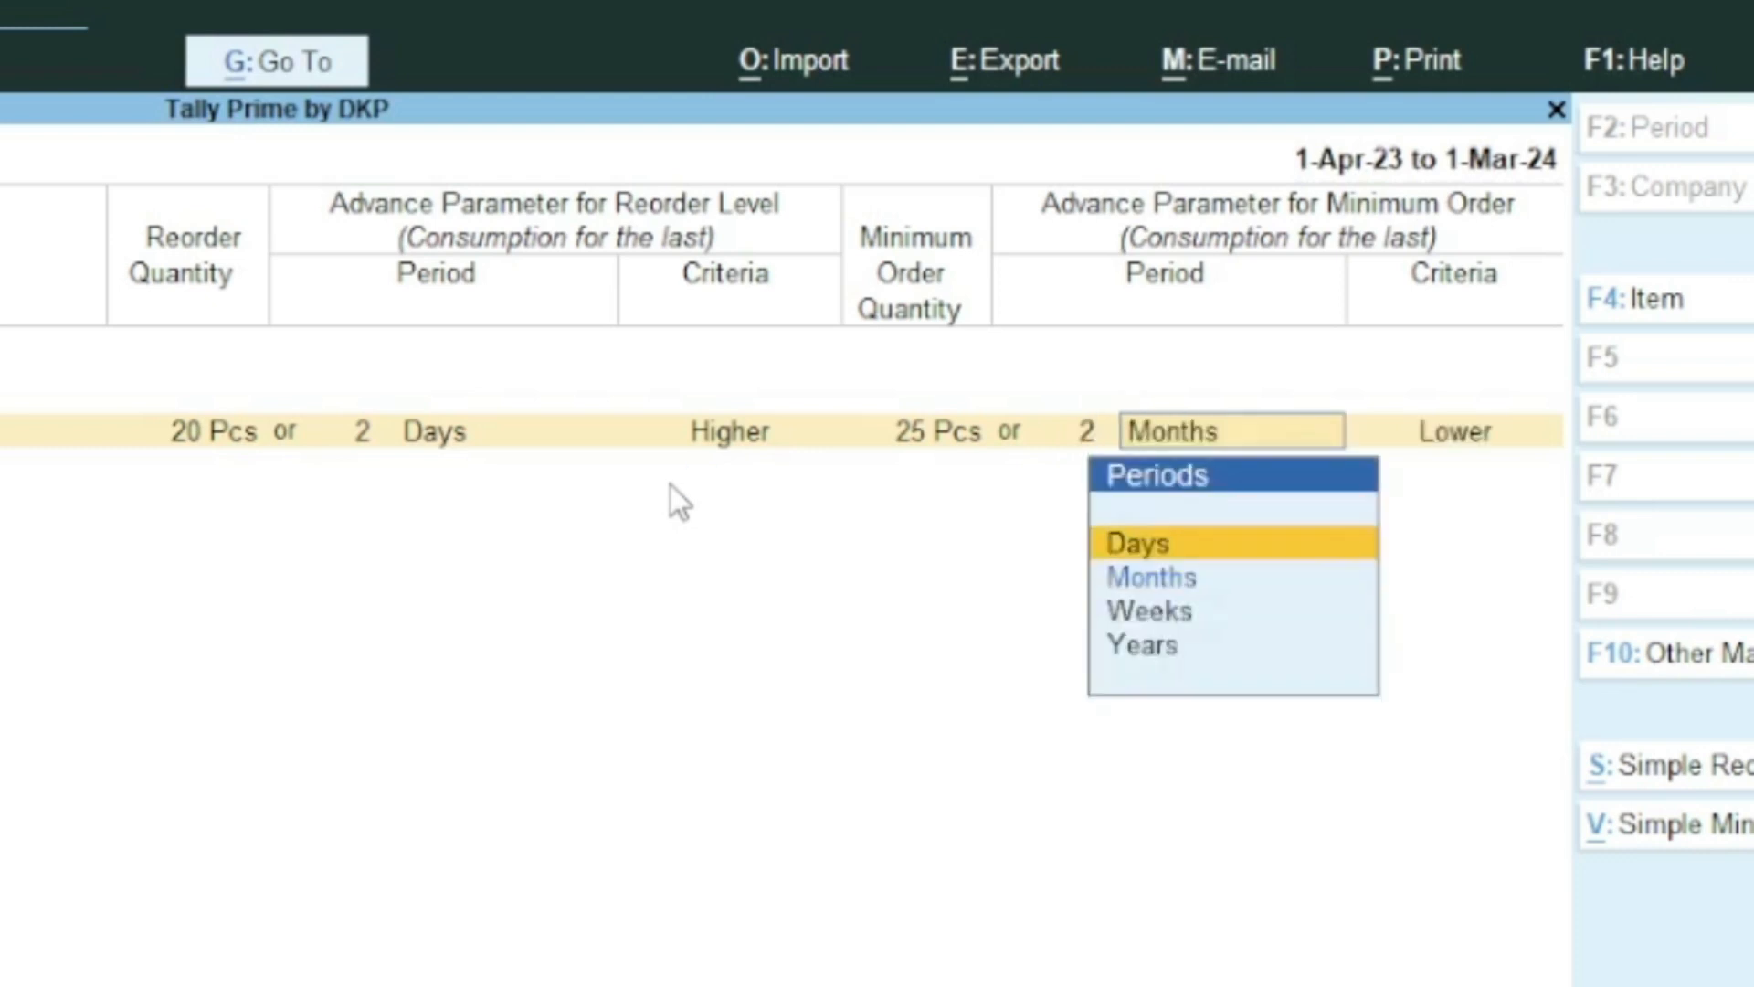
{"action": "key", "text": "Return"}
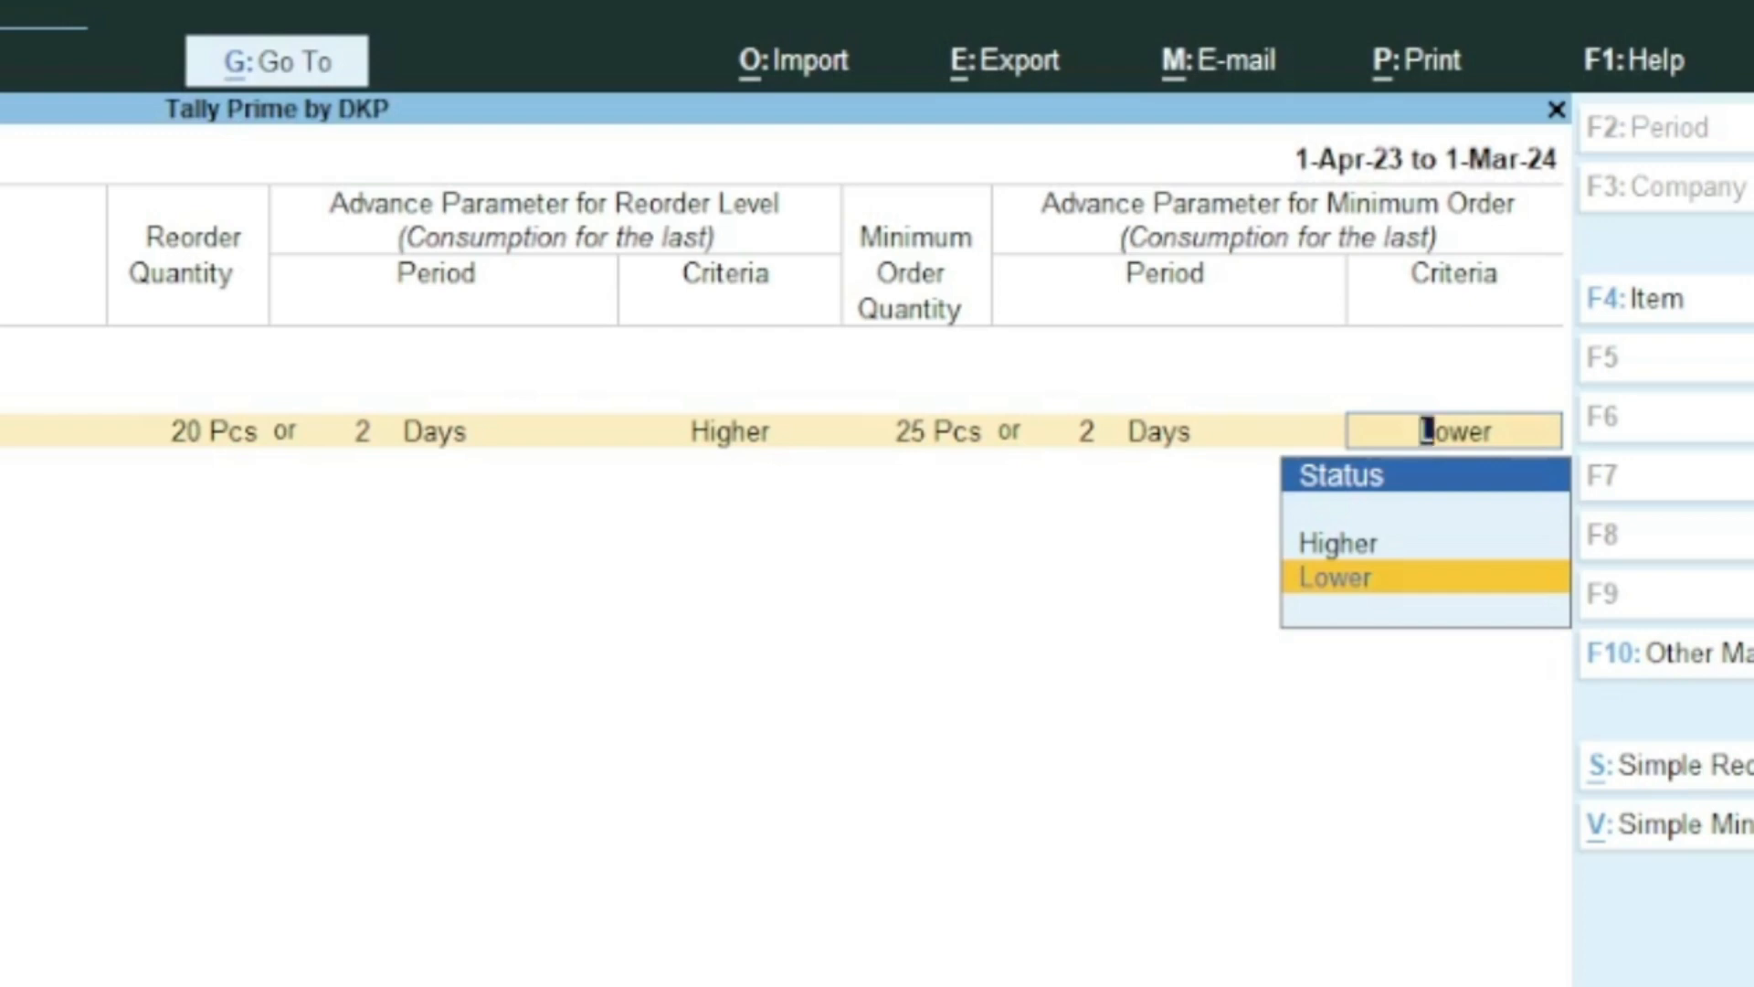
Step: Set the minimum order criteria to Higher, accept the NIKE T-SHIRT reorder levels and return to the Gateway of Tally
{"action": "key", "text": "Up"}
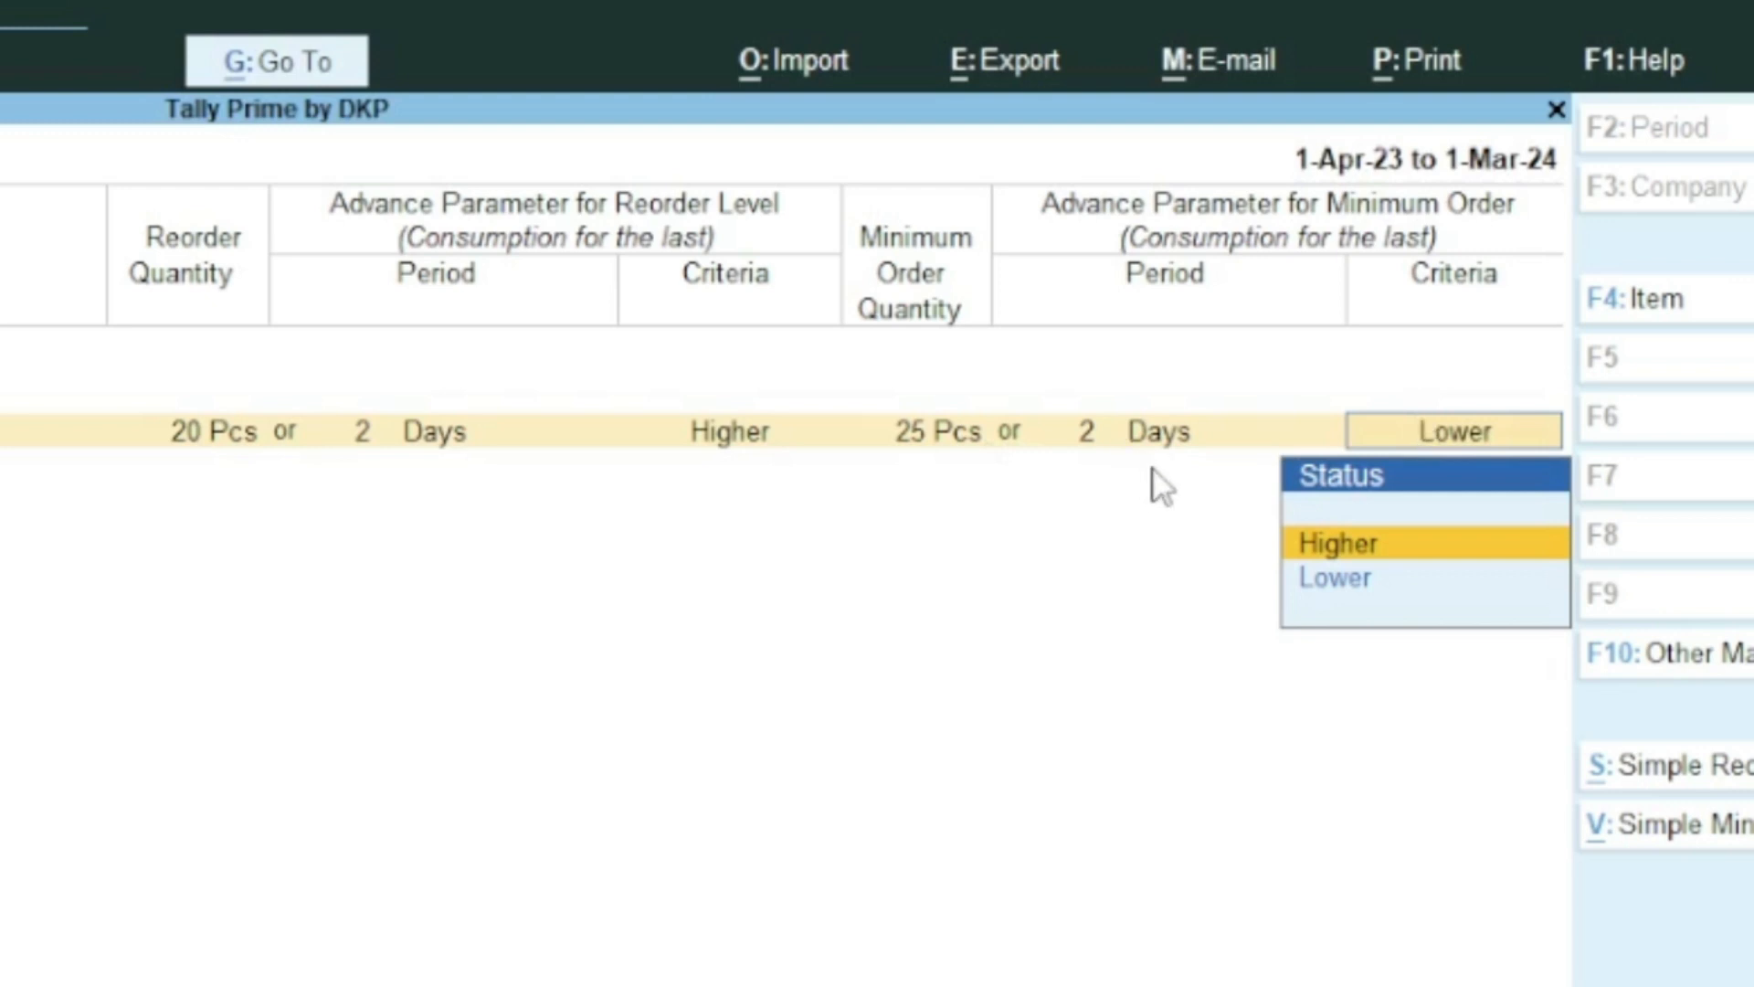
{"action": "key", "text": "Down"}
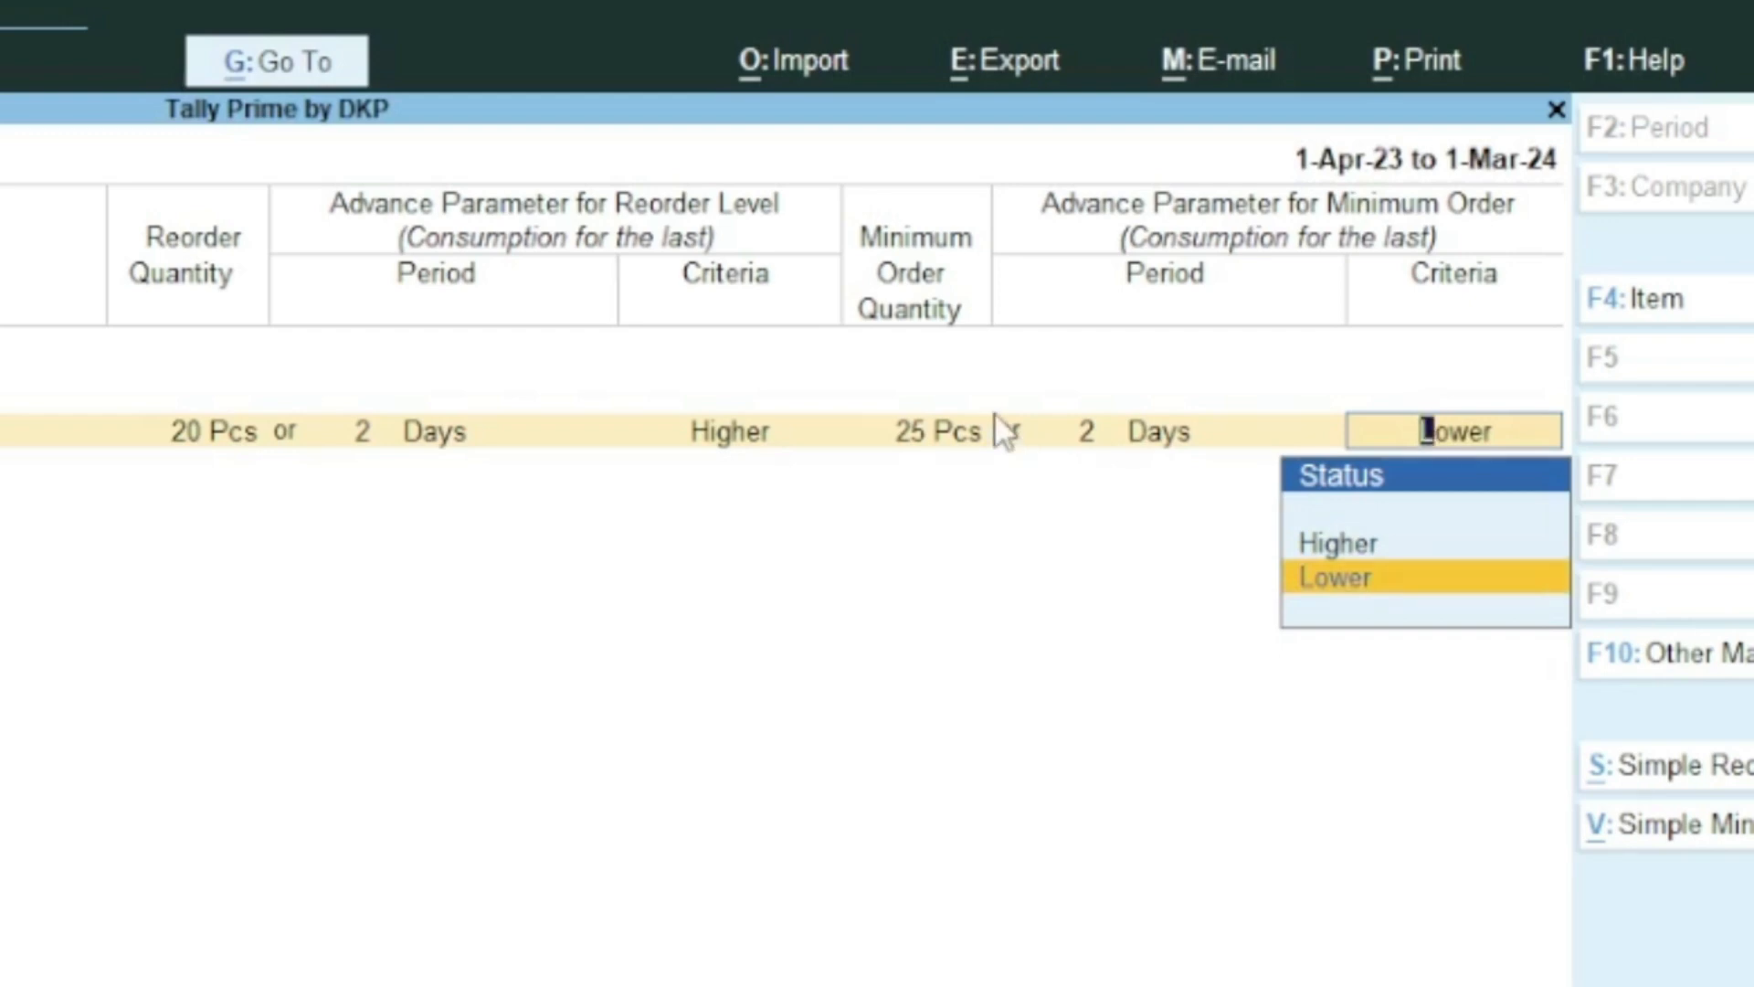
{"action": "key", "text": "Up"}
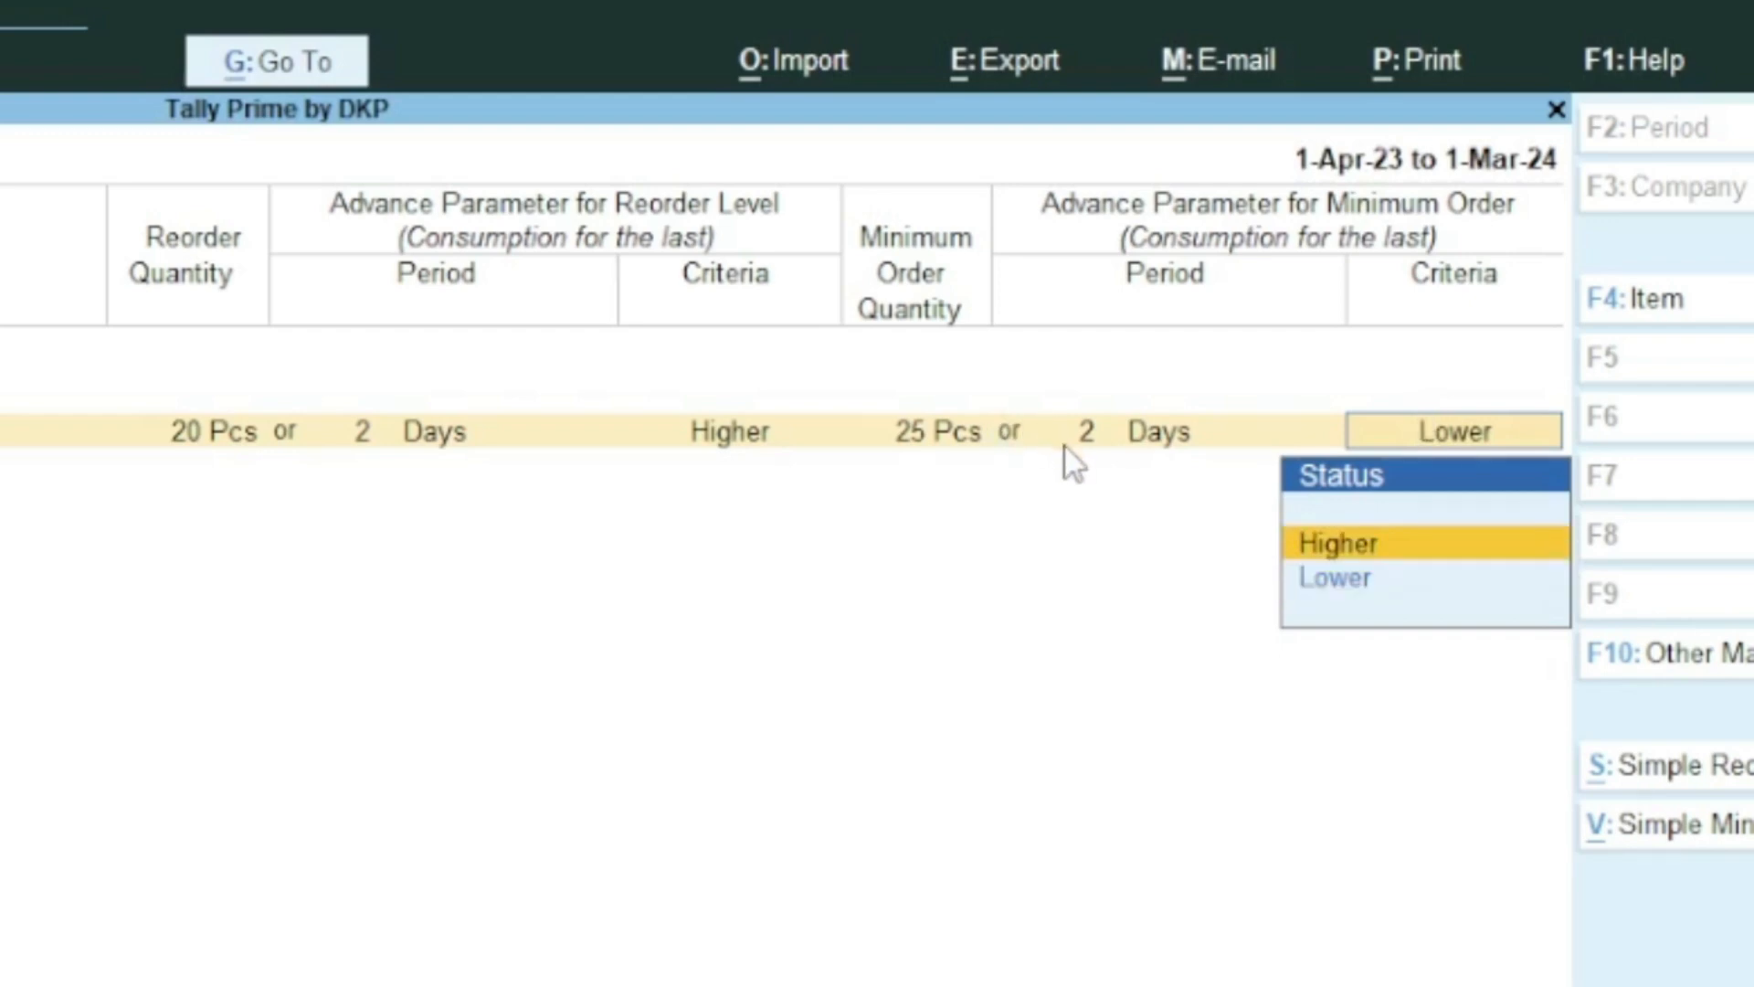
{"action": "key", "text": "Return"}
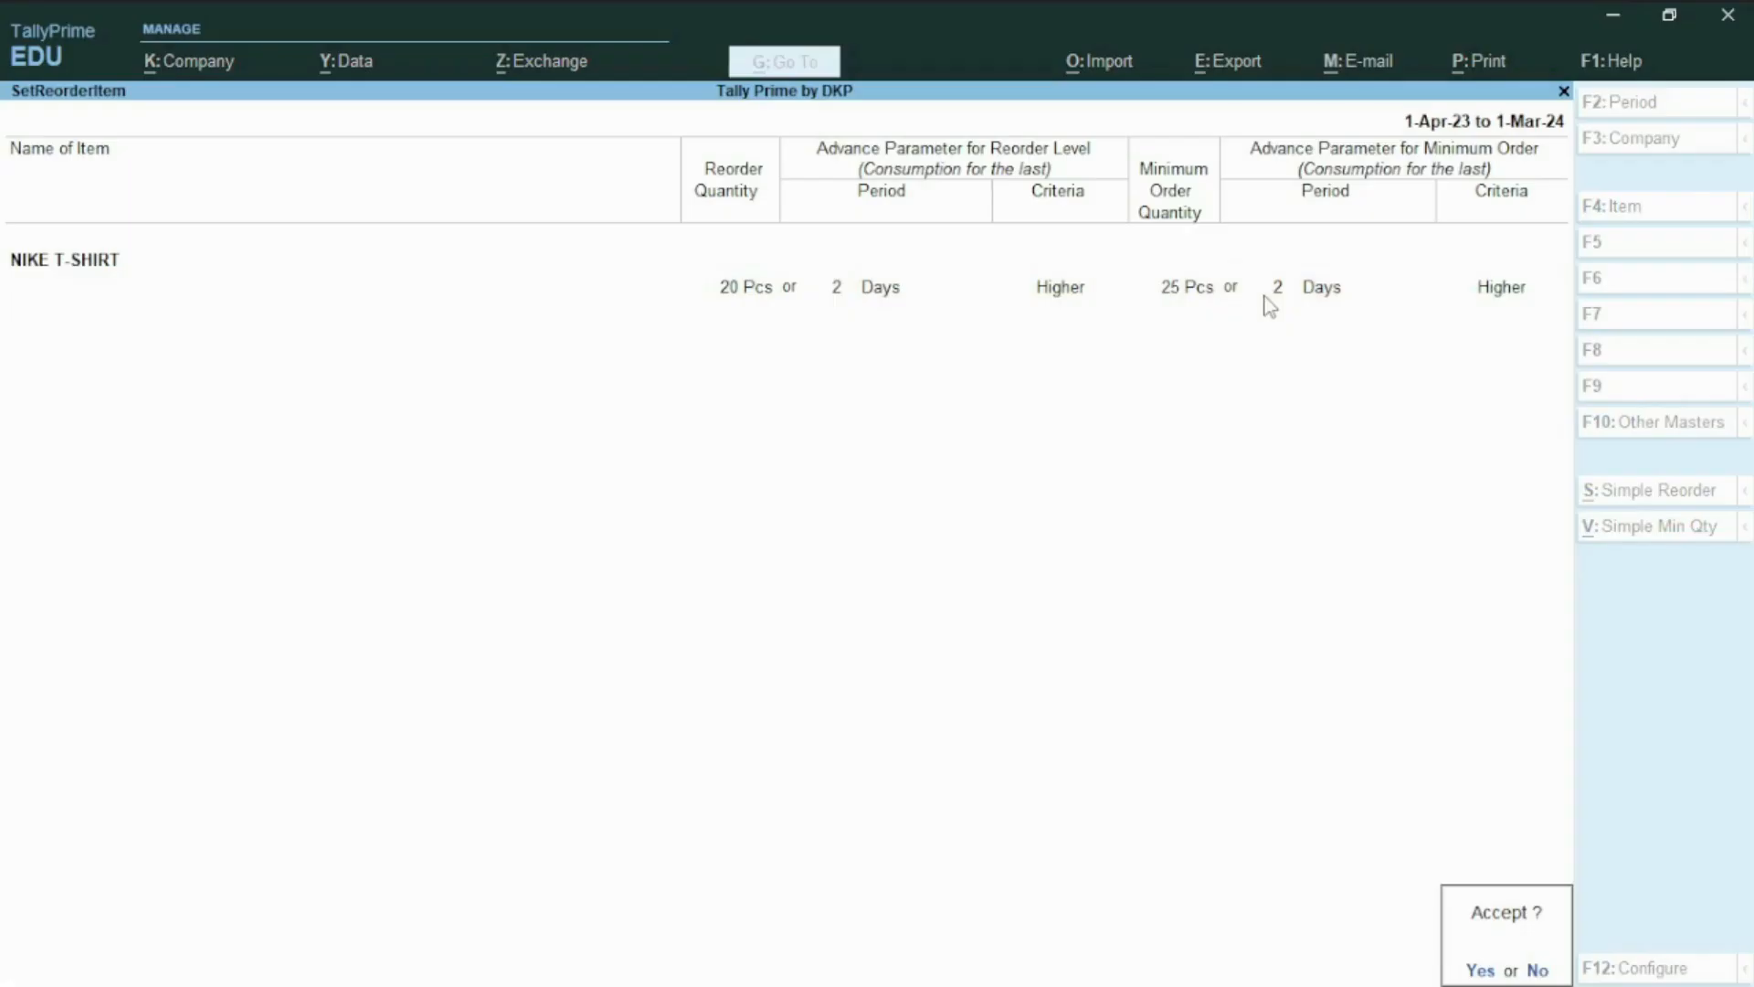
{"action": "key", "text": "Return"}
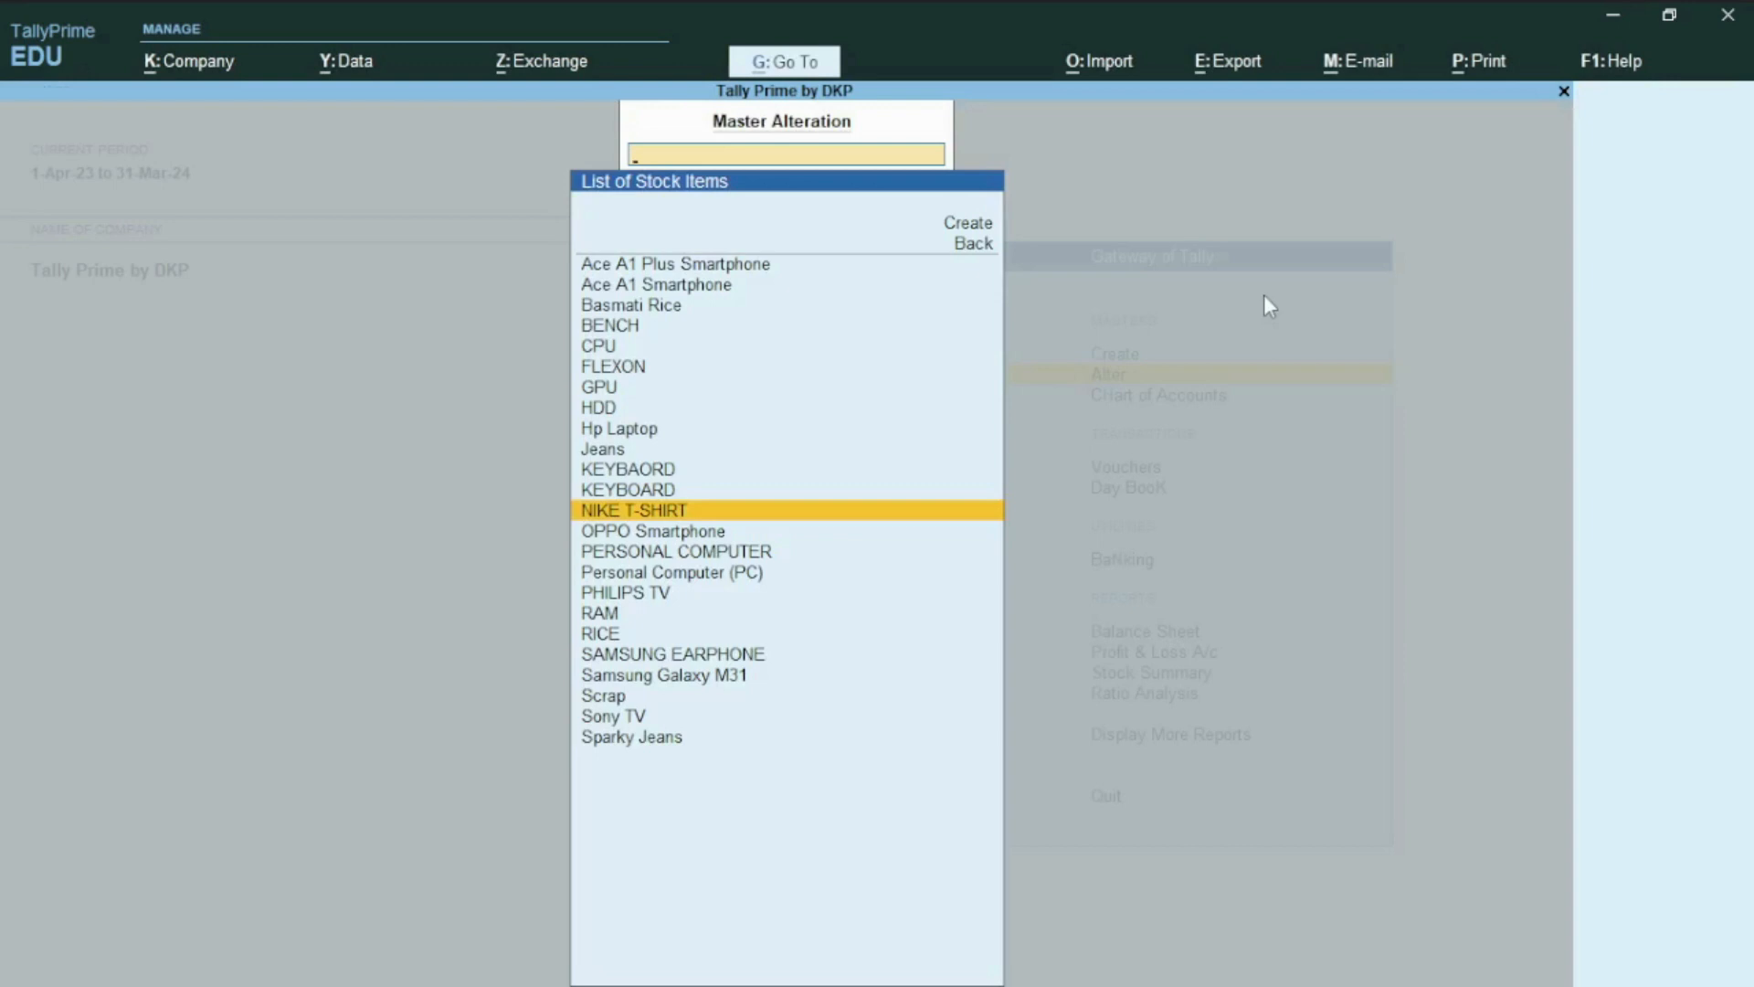
{"action": "key", "text": "Escape"}
{"action": "key", "text": "Escape"}
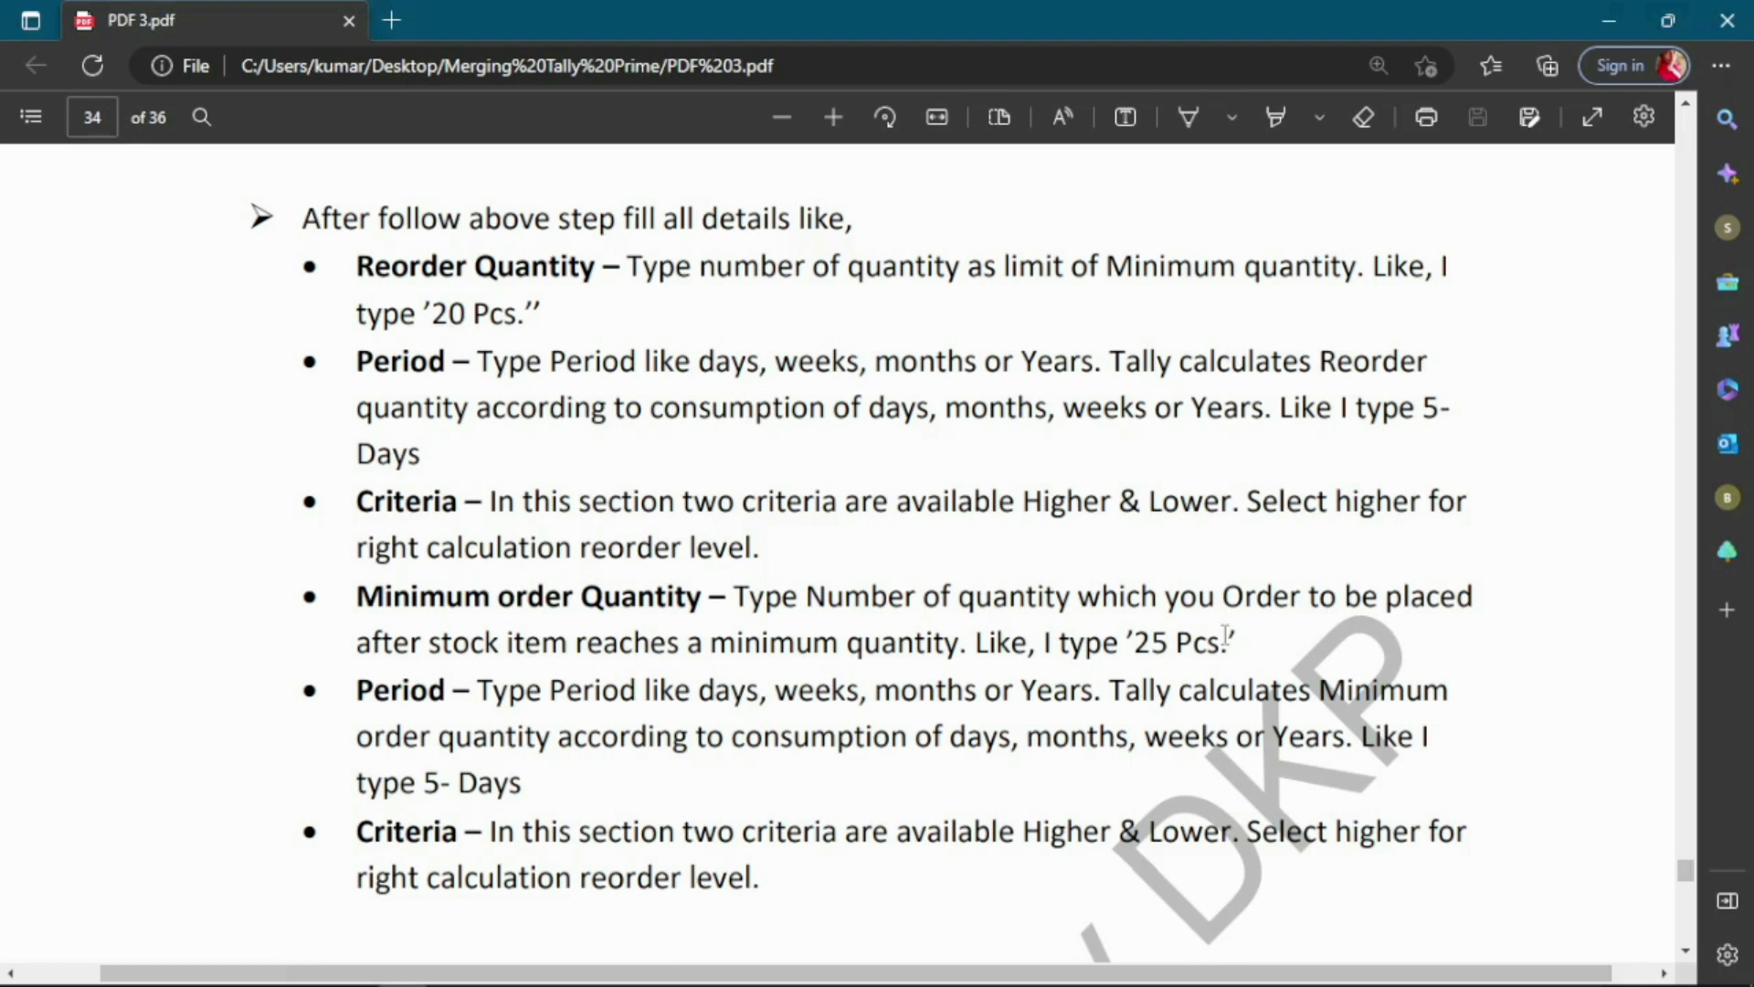
Step: Read the PDF guide's sales voucher example for Nike T-Shirts and switch back to TallyPrime
{"action": "scroll", "coordinate": [1406, 866], "scroll_direction": "down", "scroll_amount": 5}
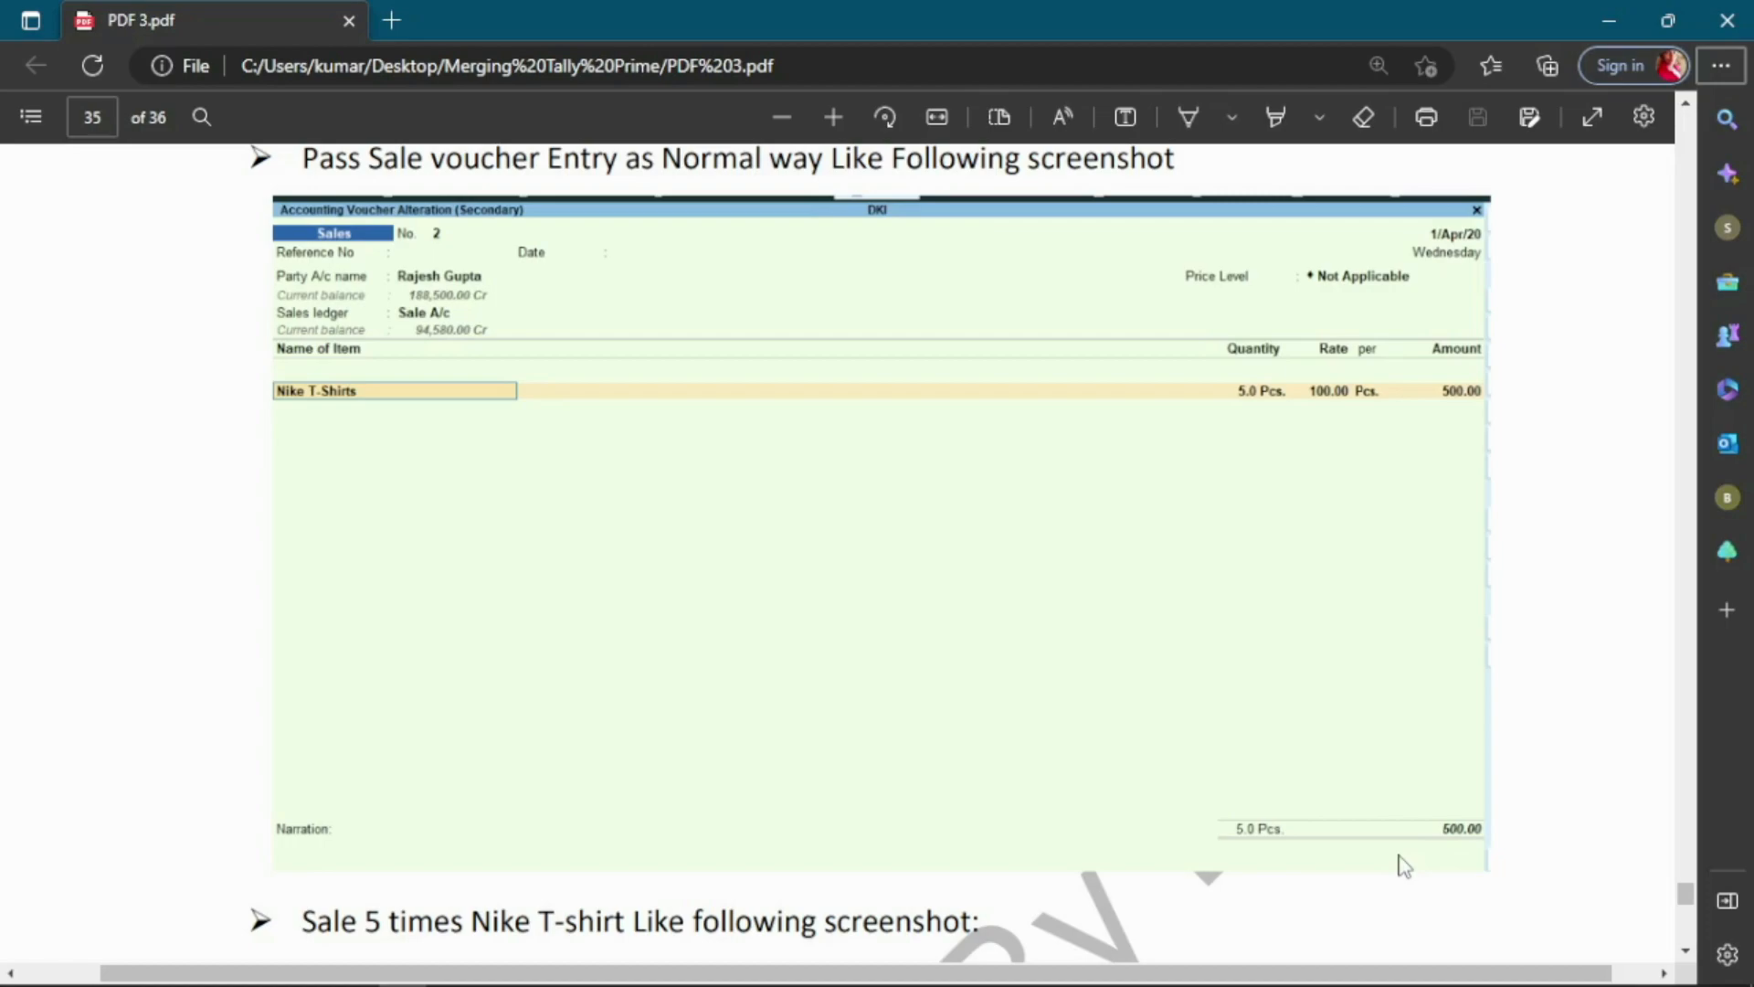
{"action": "key", "text": "alt+Tab"}
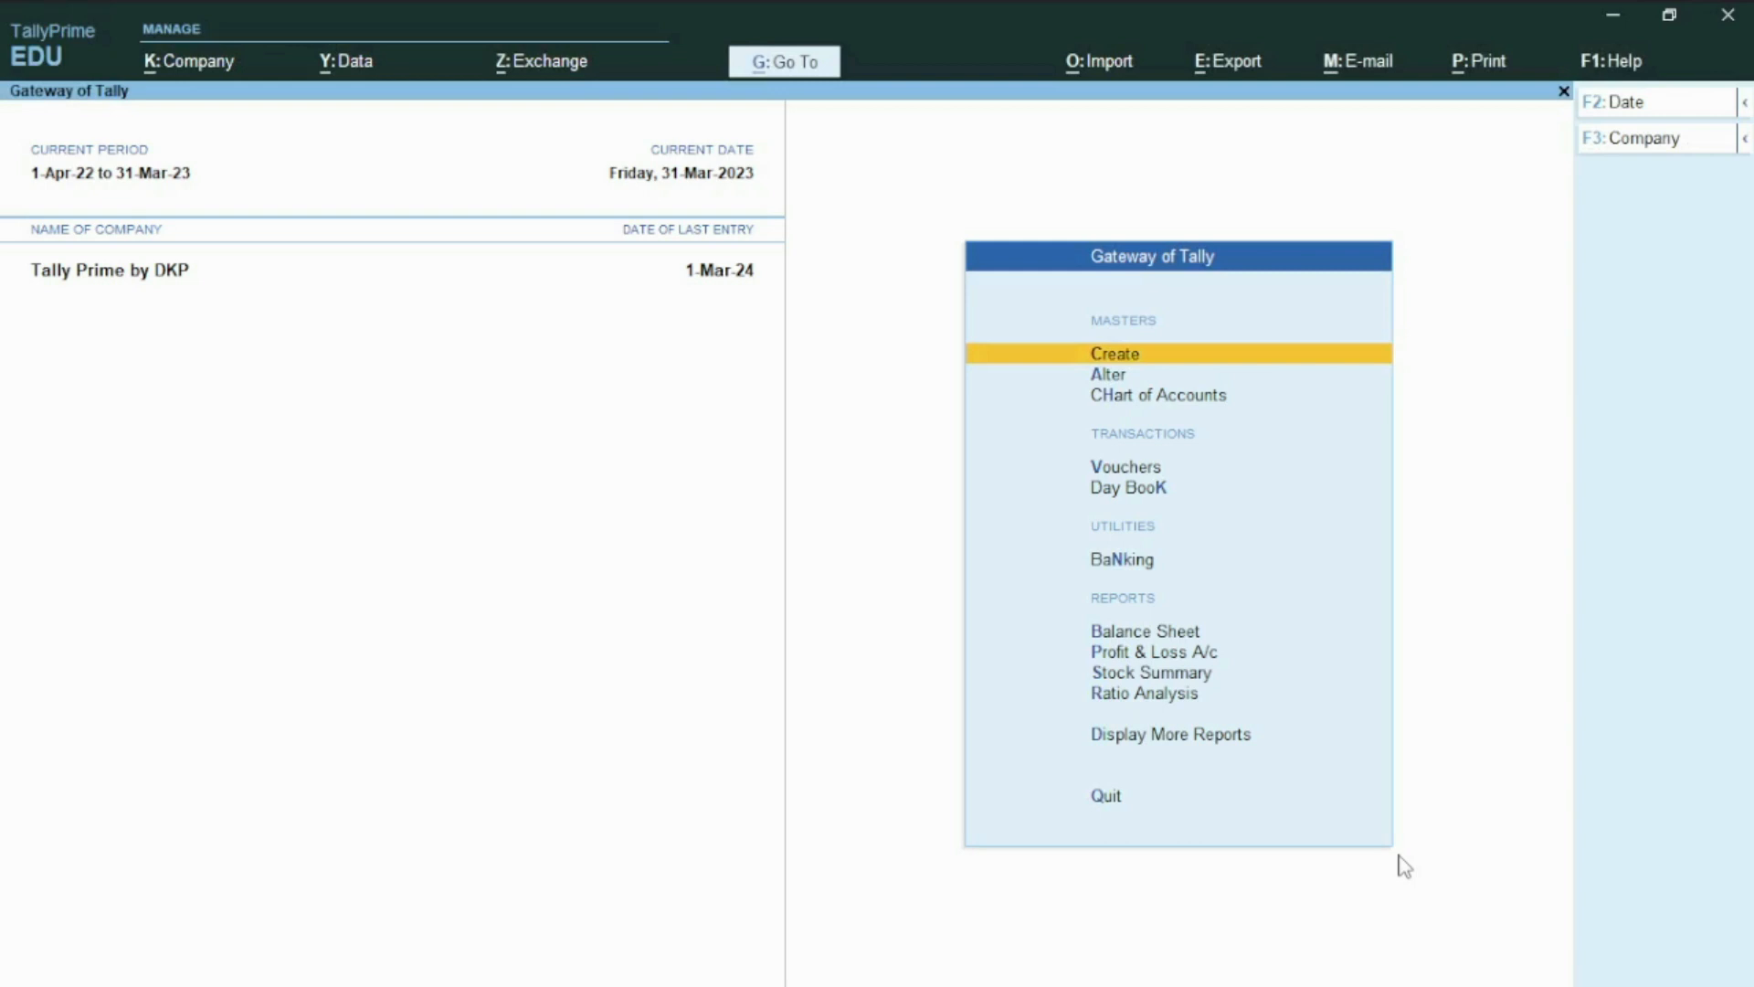
Step: Start a sales voucher for the customer's party account and accept the default dispatch and party details
{"action": "key", "text": "v"}
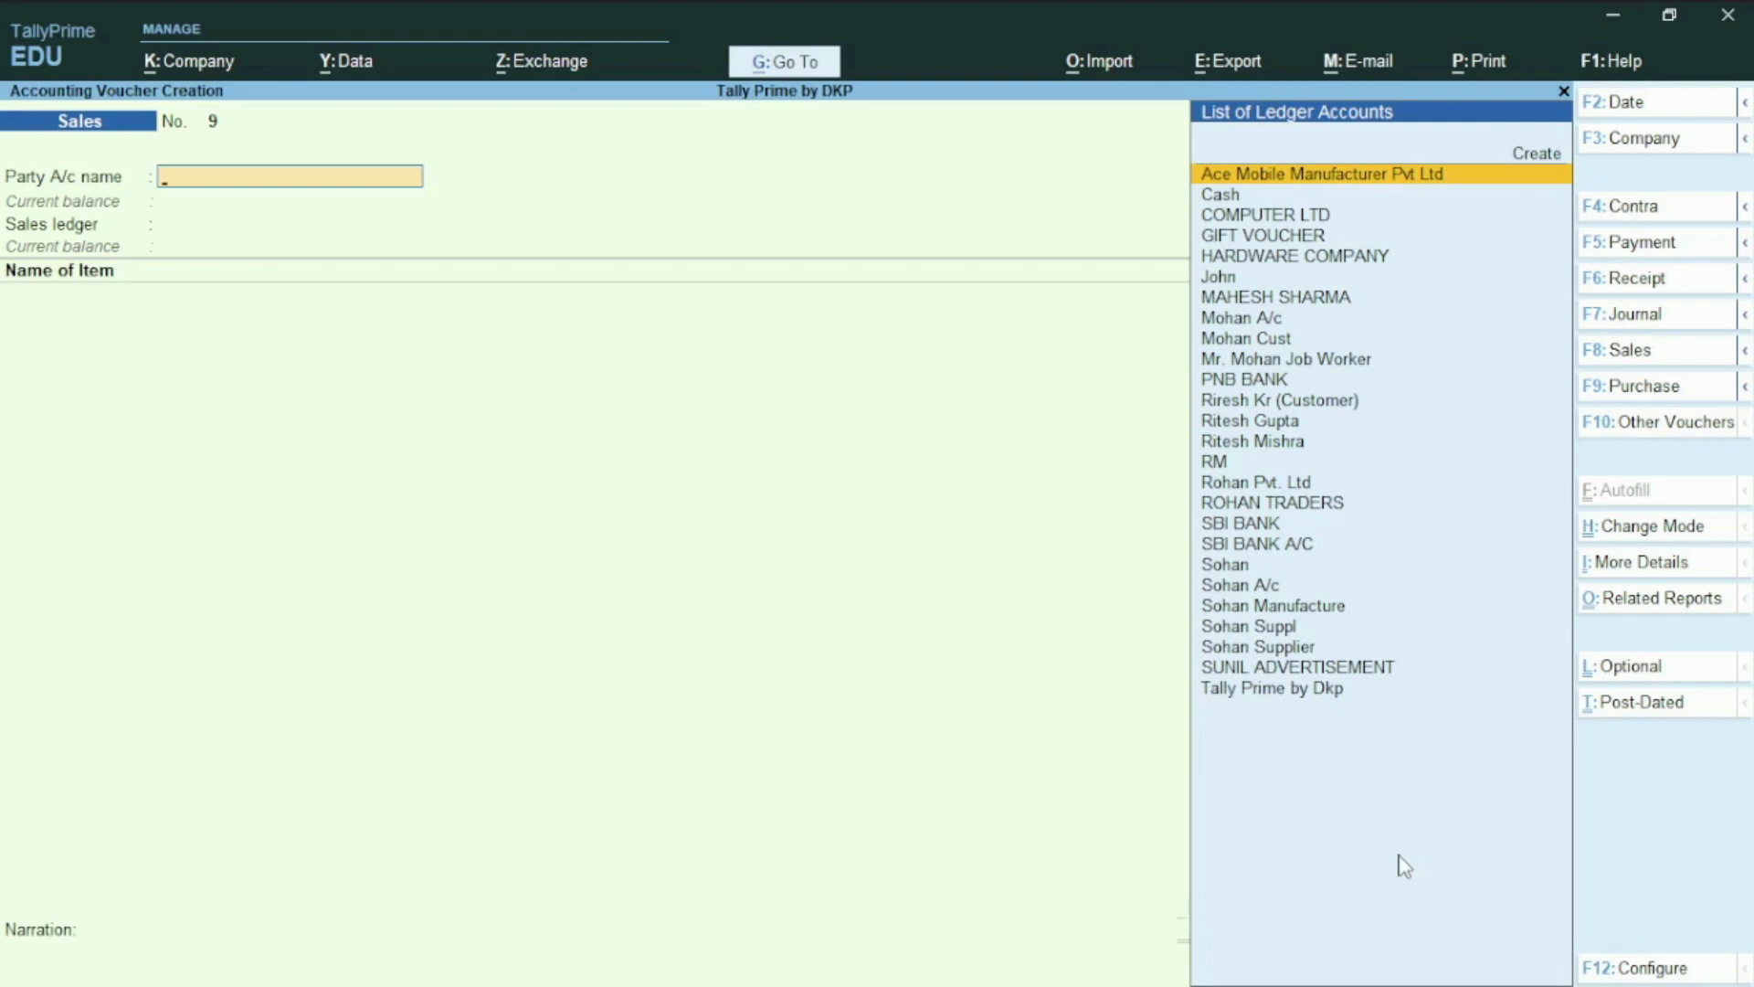
{"action": "type", "text": "Ri"}
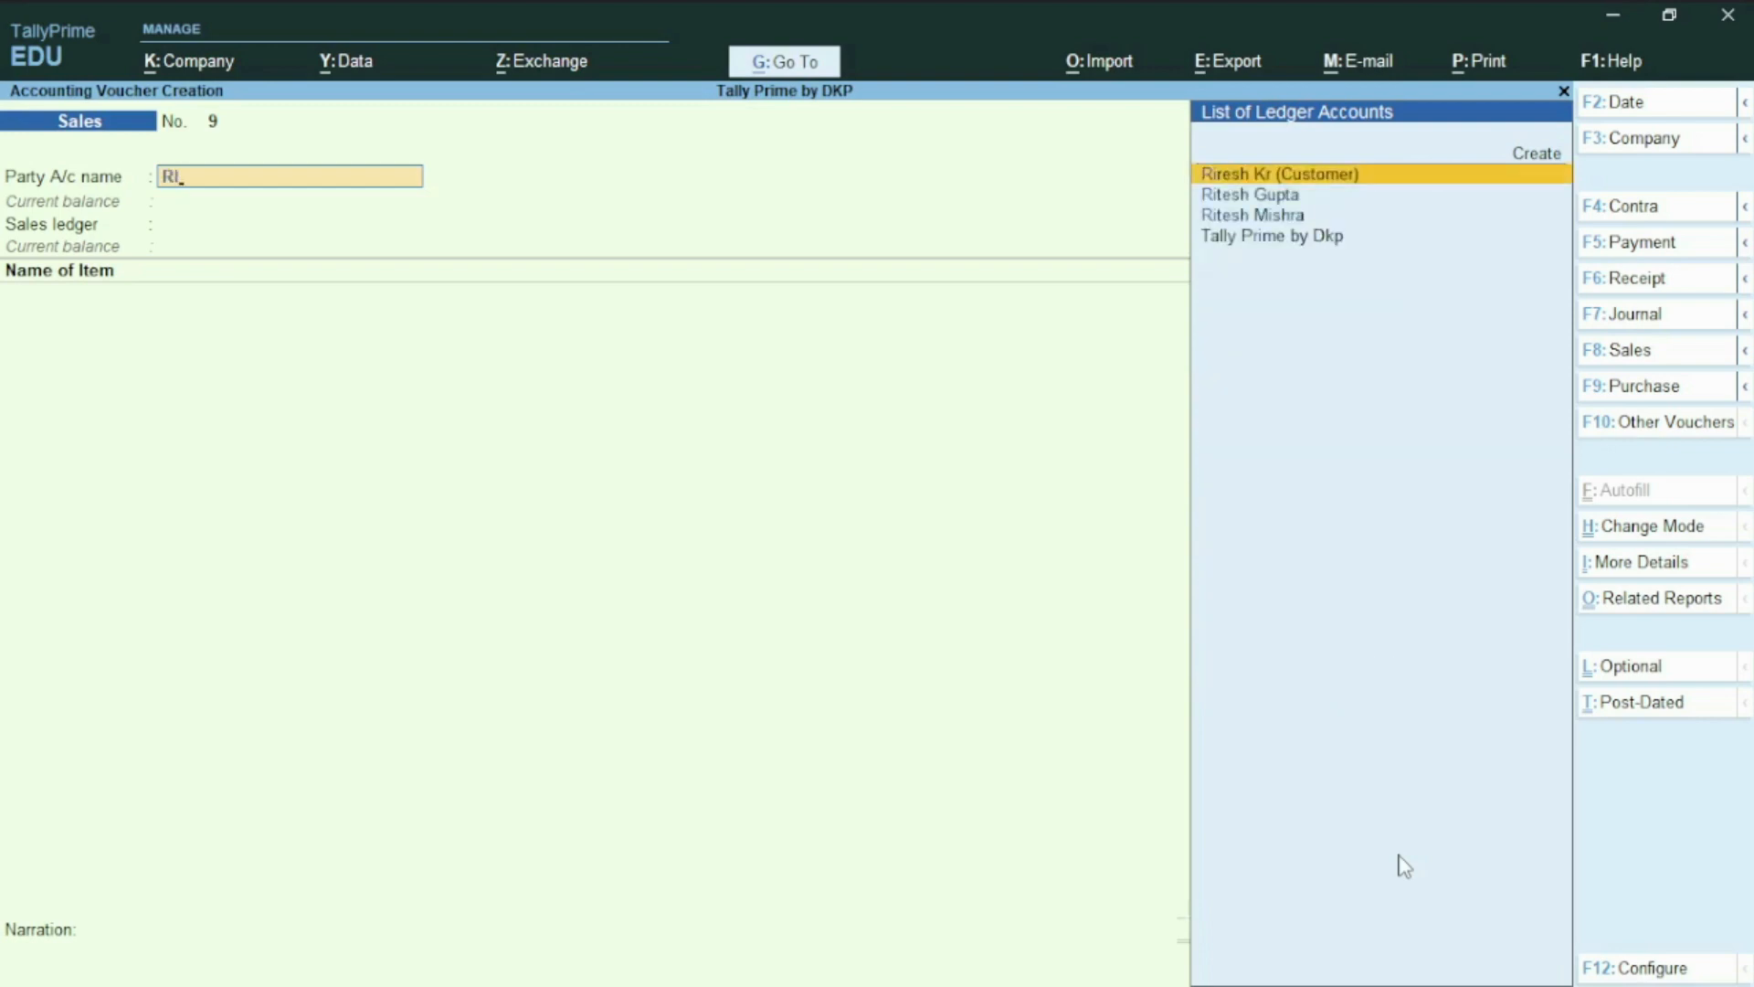
{"action": "key", "text": "Down"}
{"action": "key", "text": "Return"}
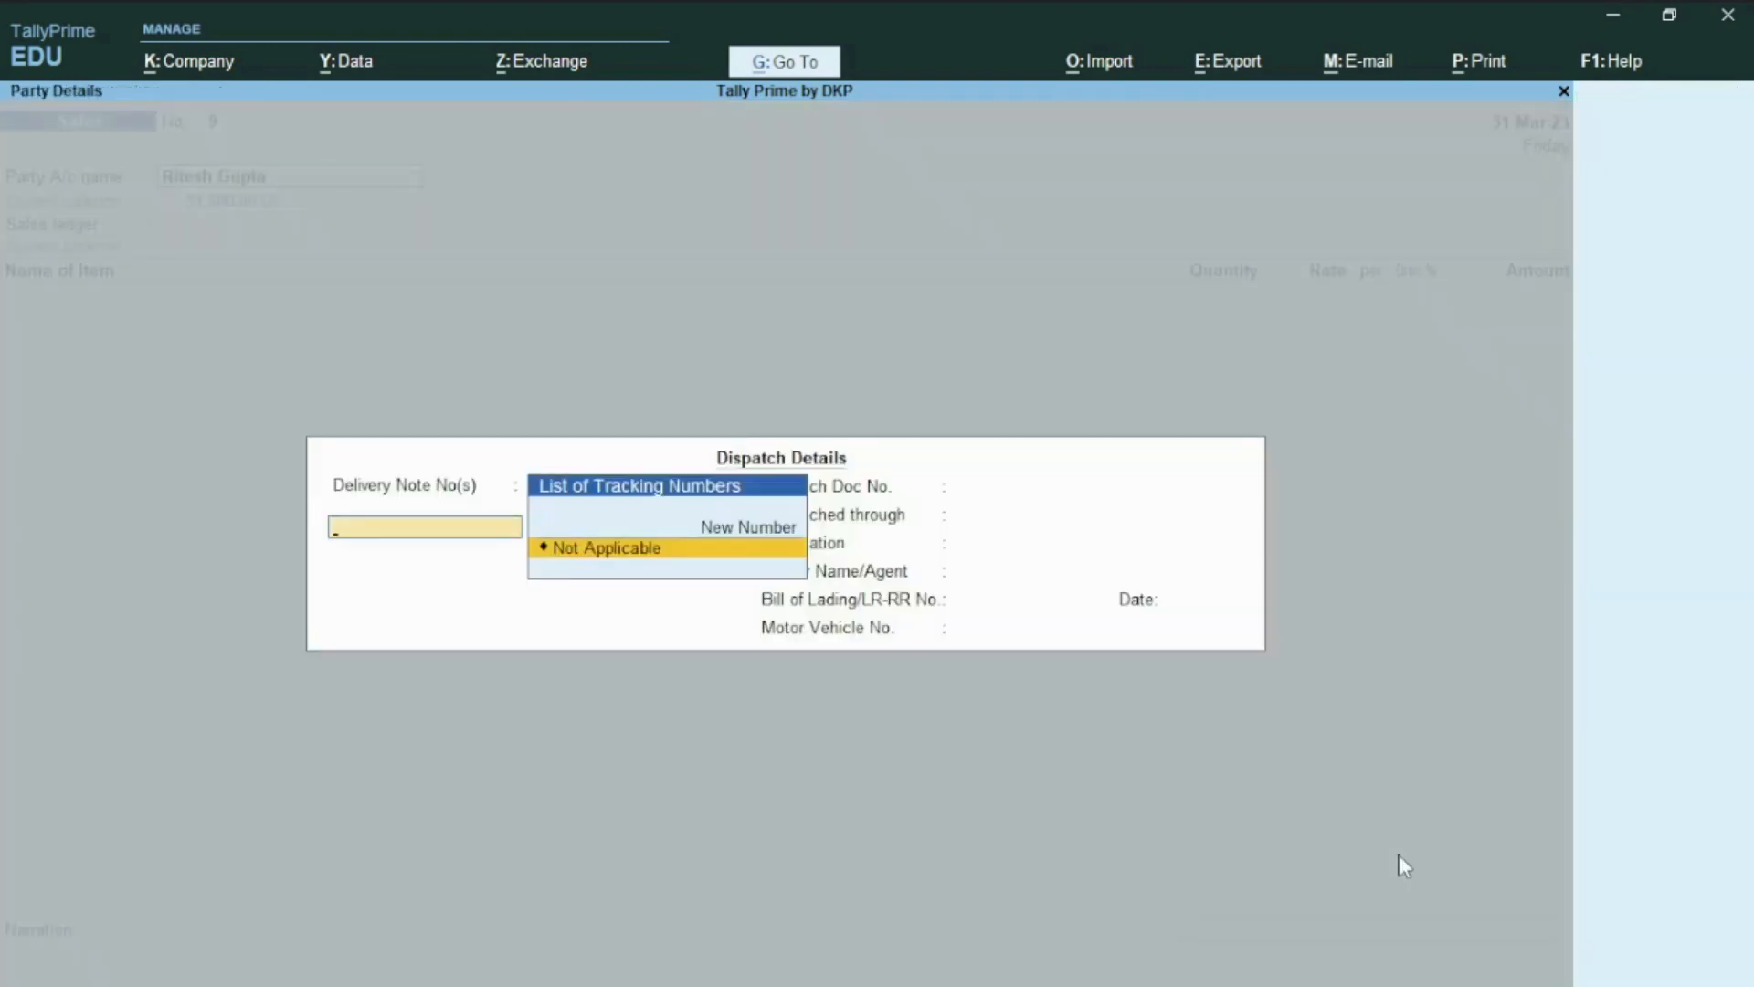
{"action": "key", "text": "ctrl+a"}
{"action": "key", "text": "ctrl+a"}
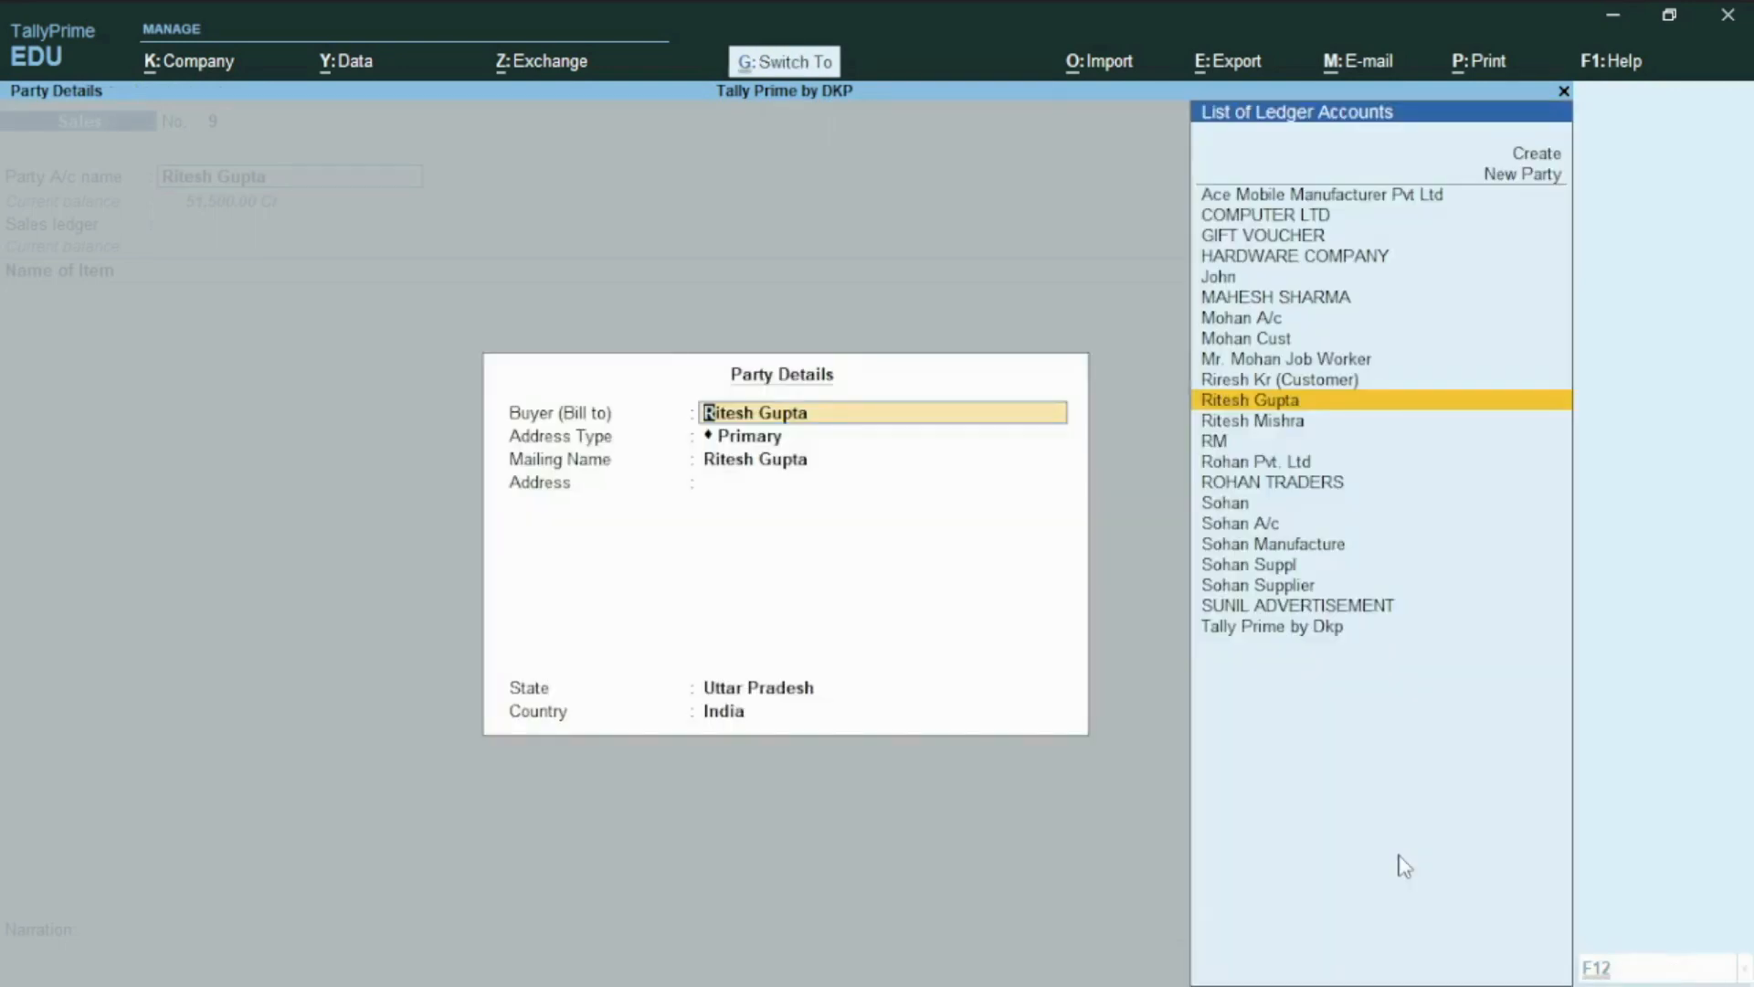
Step: Date the sales voucher 1-2-2023 and choose Sale A/c as its sales ledger
{"action": "key", "text": "F2"}
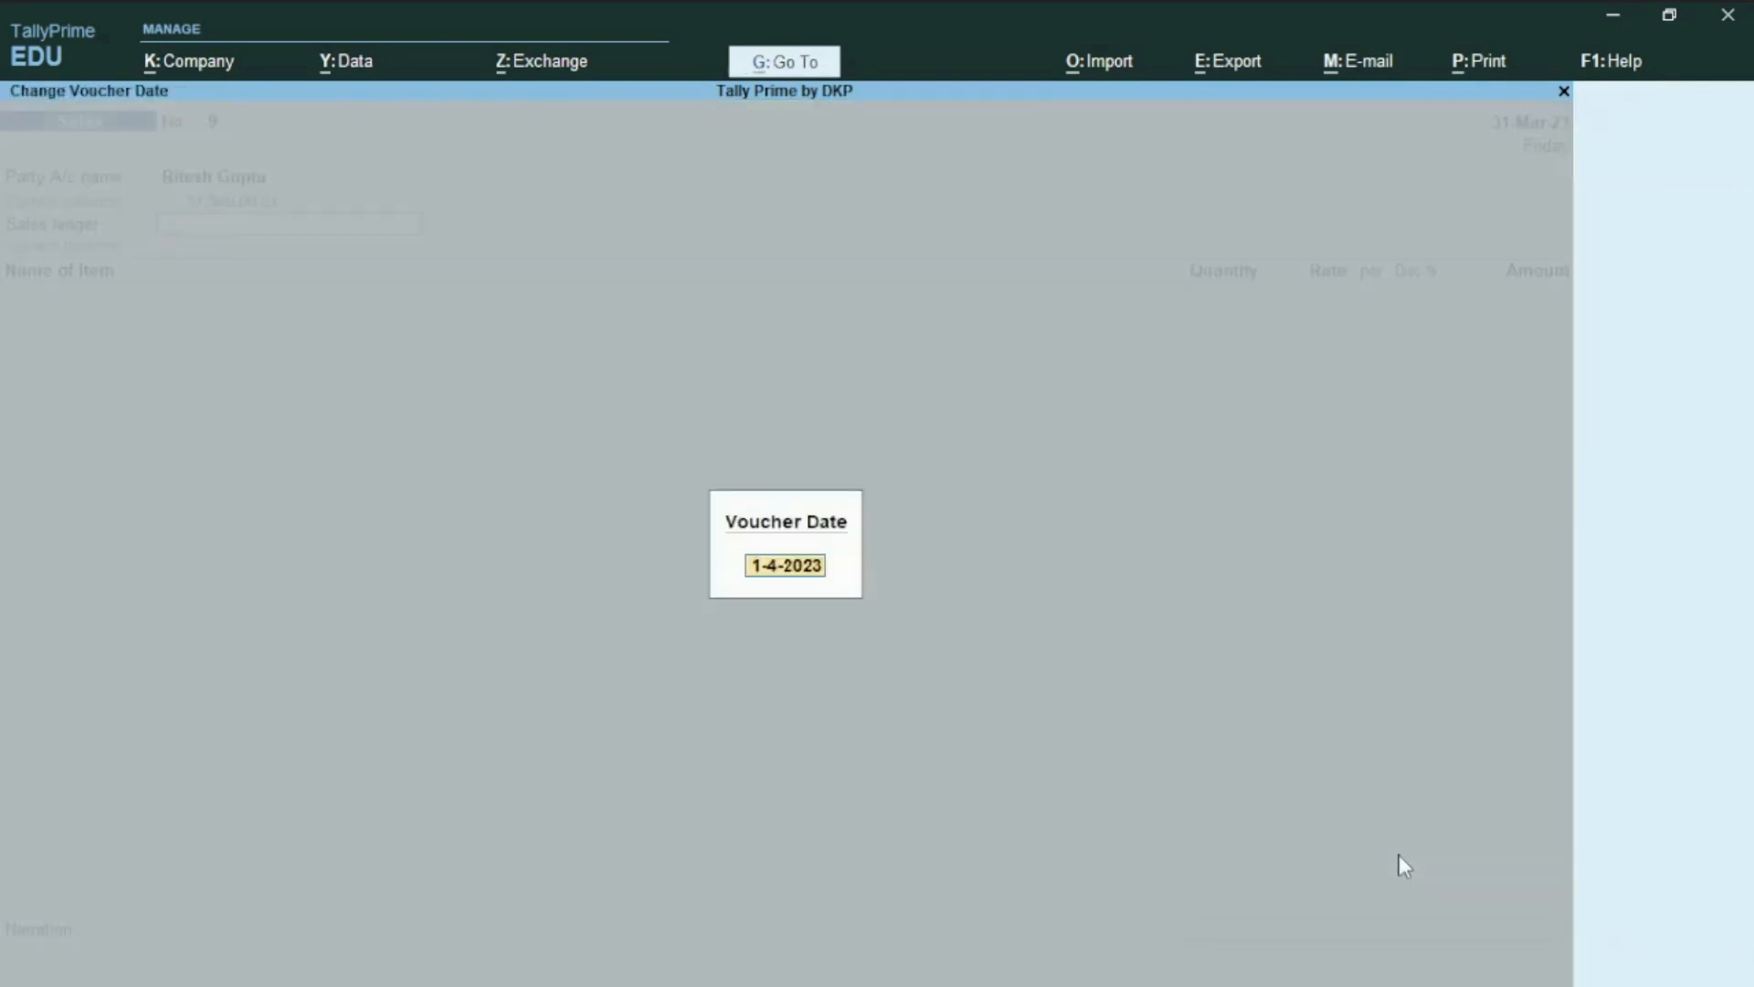
{"action": "type", "text": "1 2 2023"}
{"action": "key", "text": "Return"}
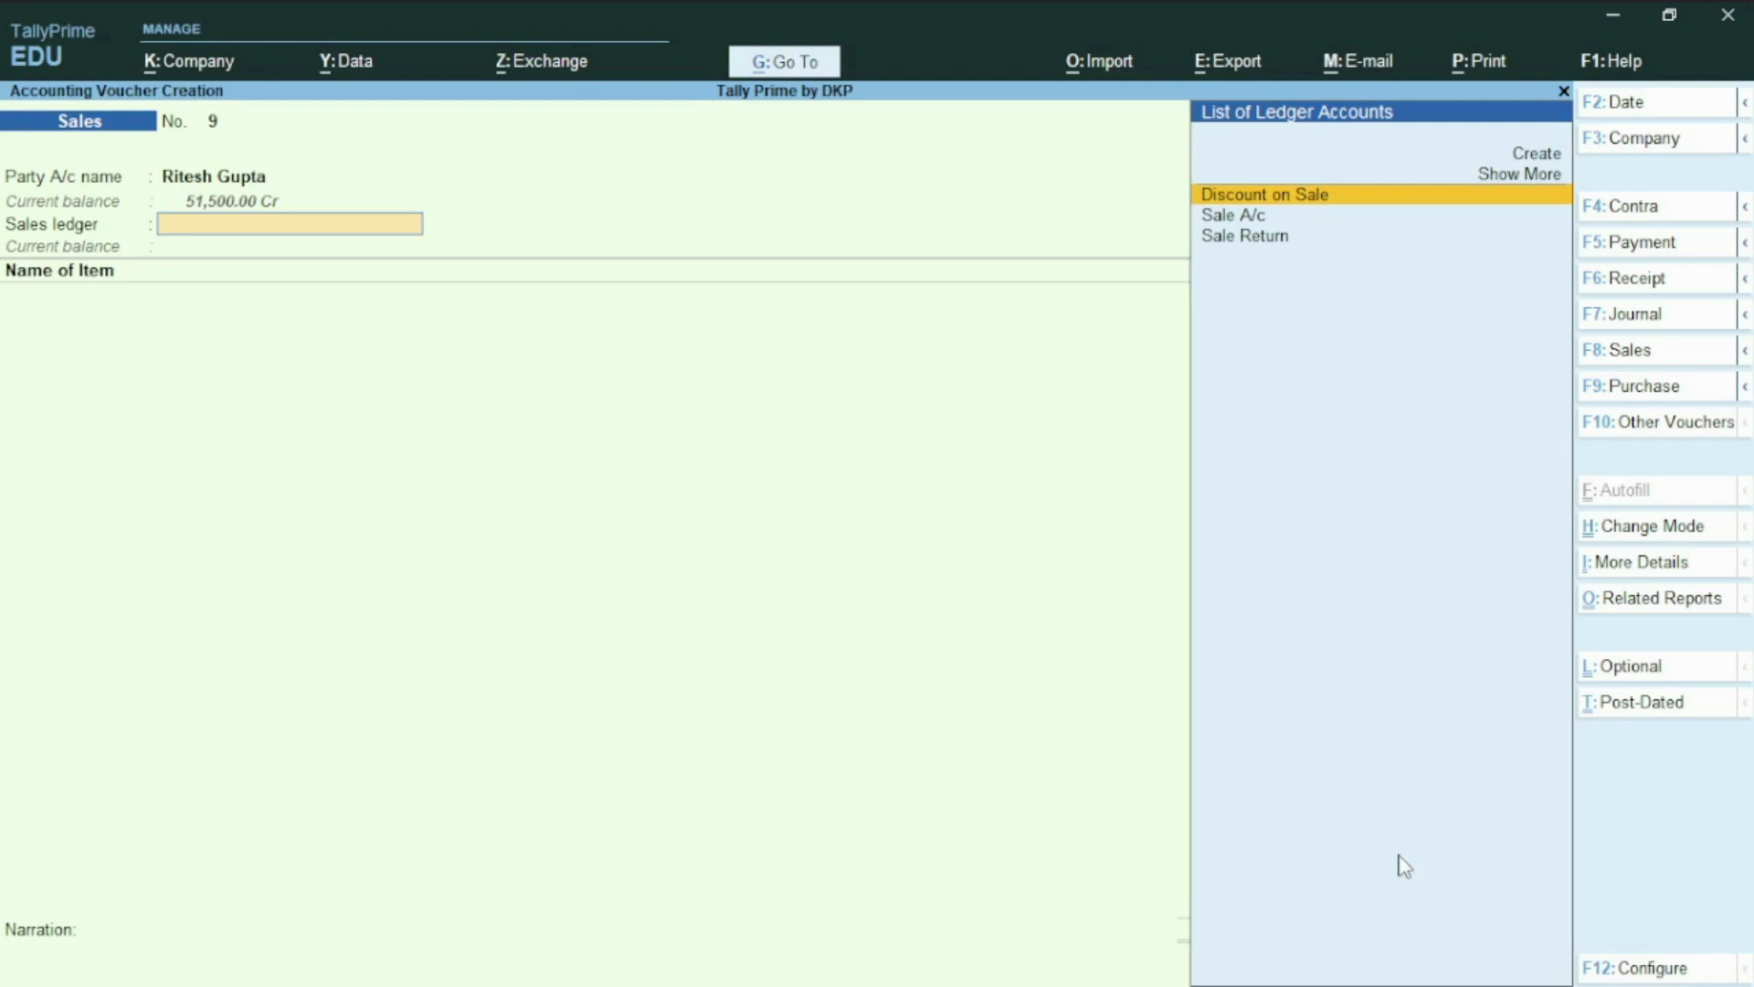
{"action": "key", "text": "Down"}
{"action": "key", "text": "Return"}
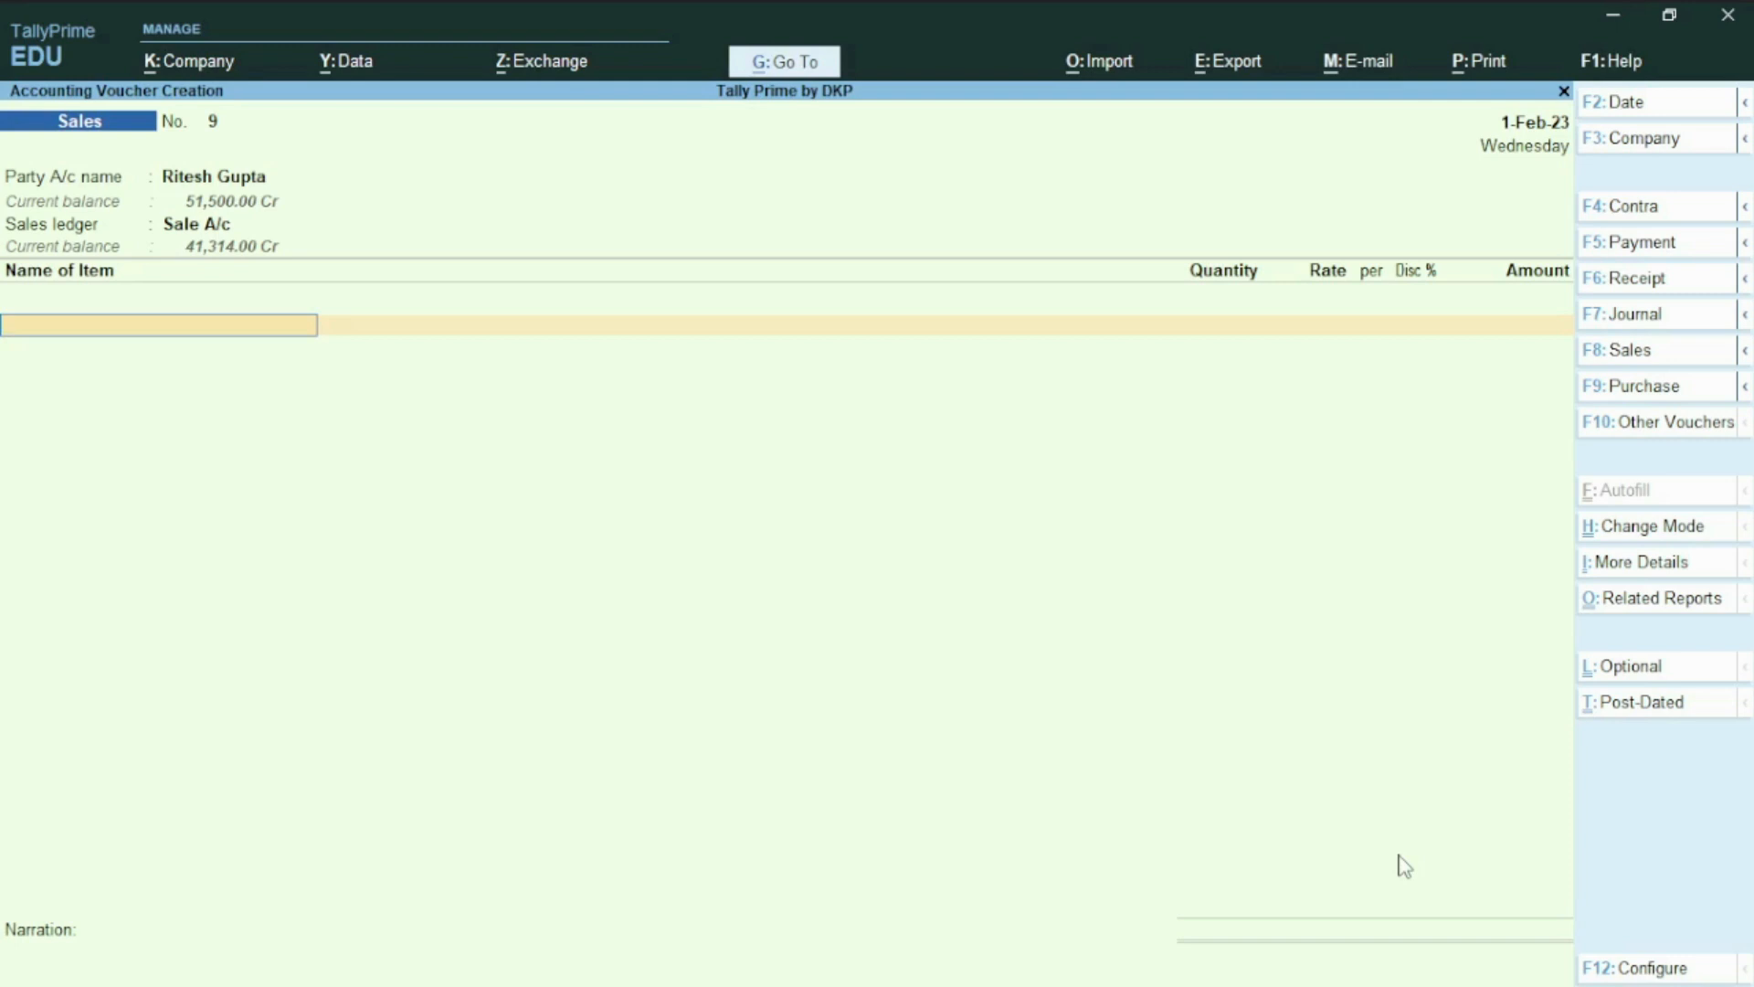
Step: Add NIKE T-SHIRT to the voucher with tracking and order numbers Not Applicable, allocated from Main Location
{"action": "type", "text": "NI"}
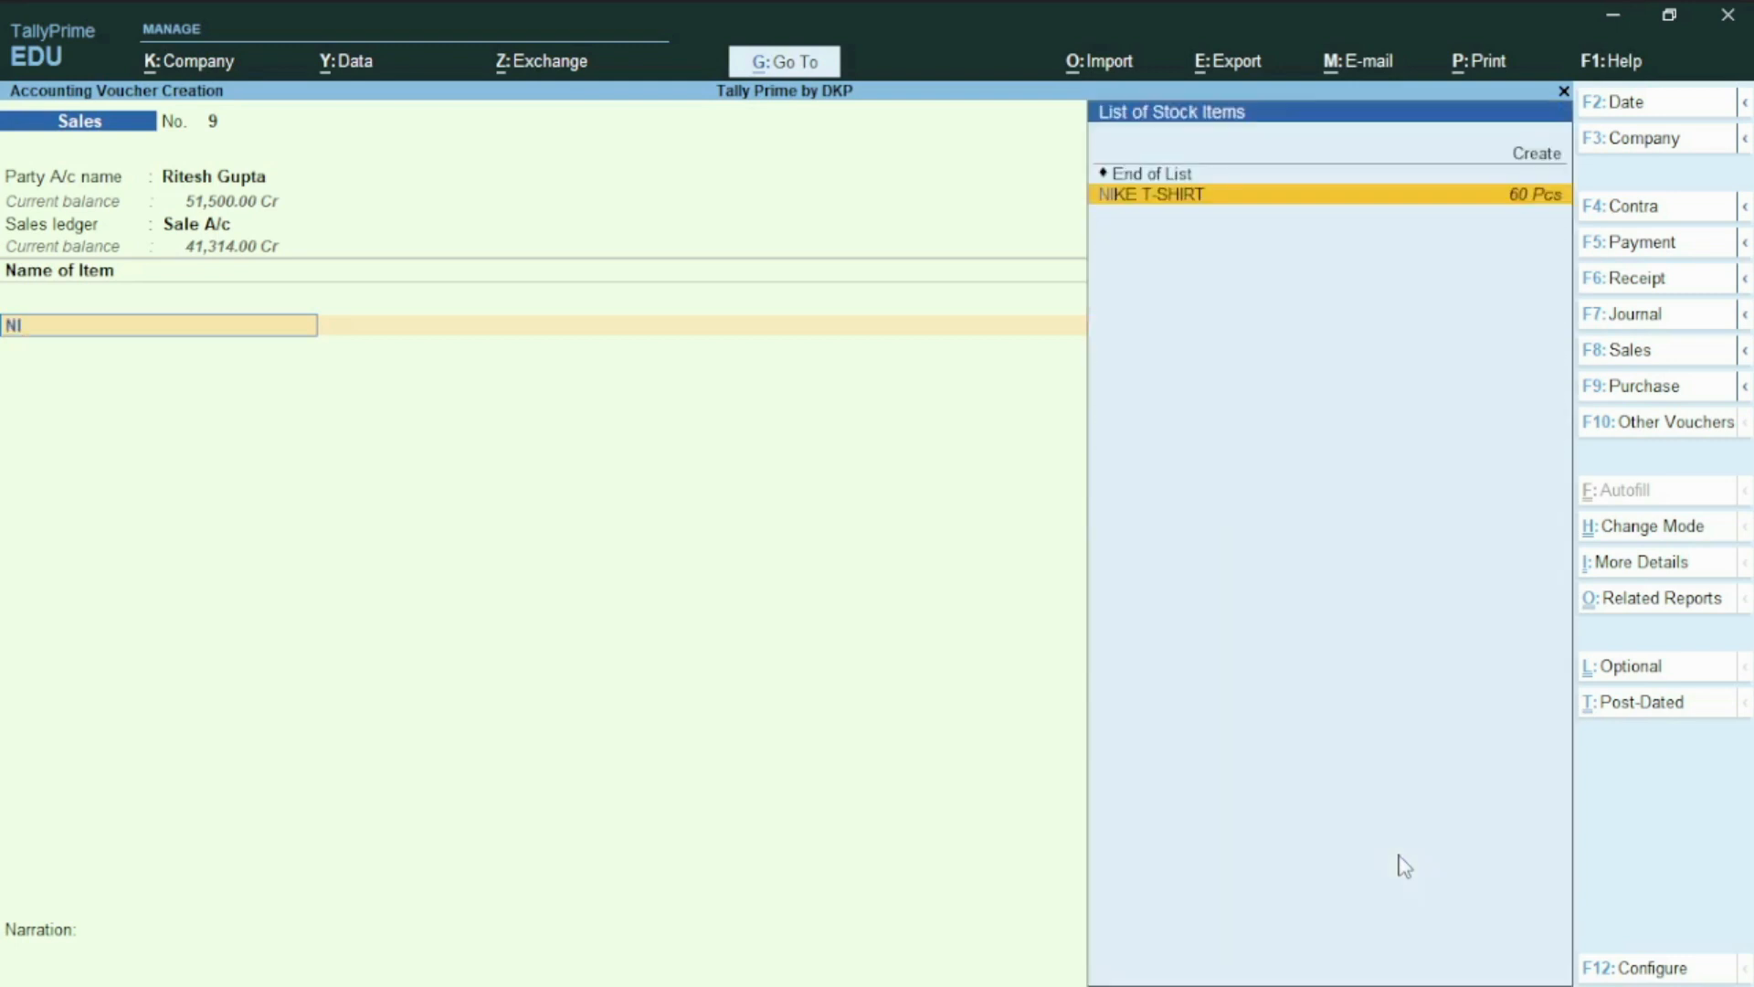
{"action": "key", "text": "Return"}
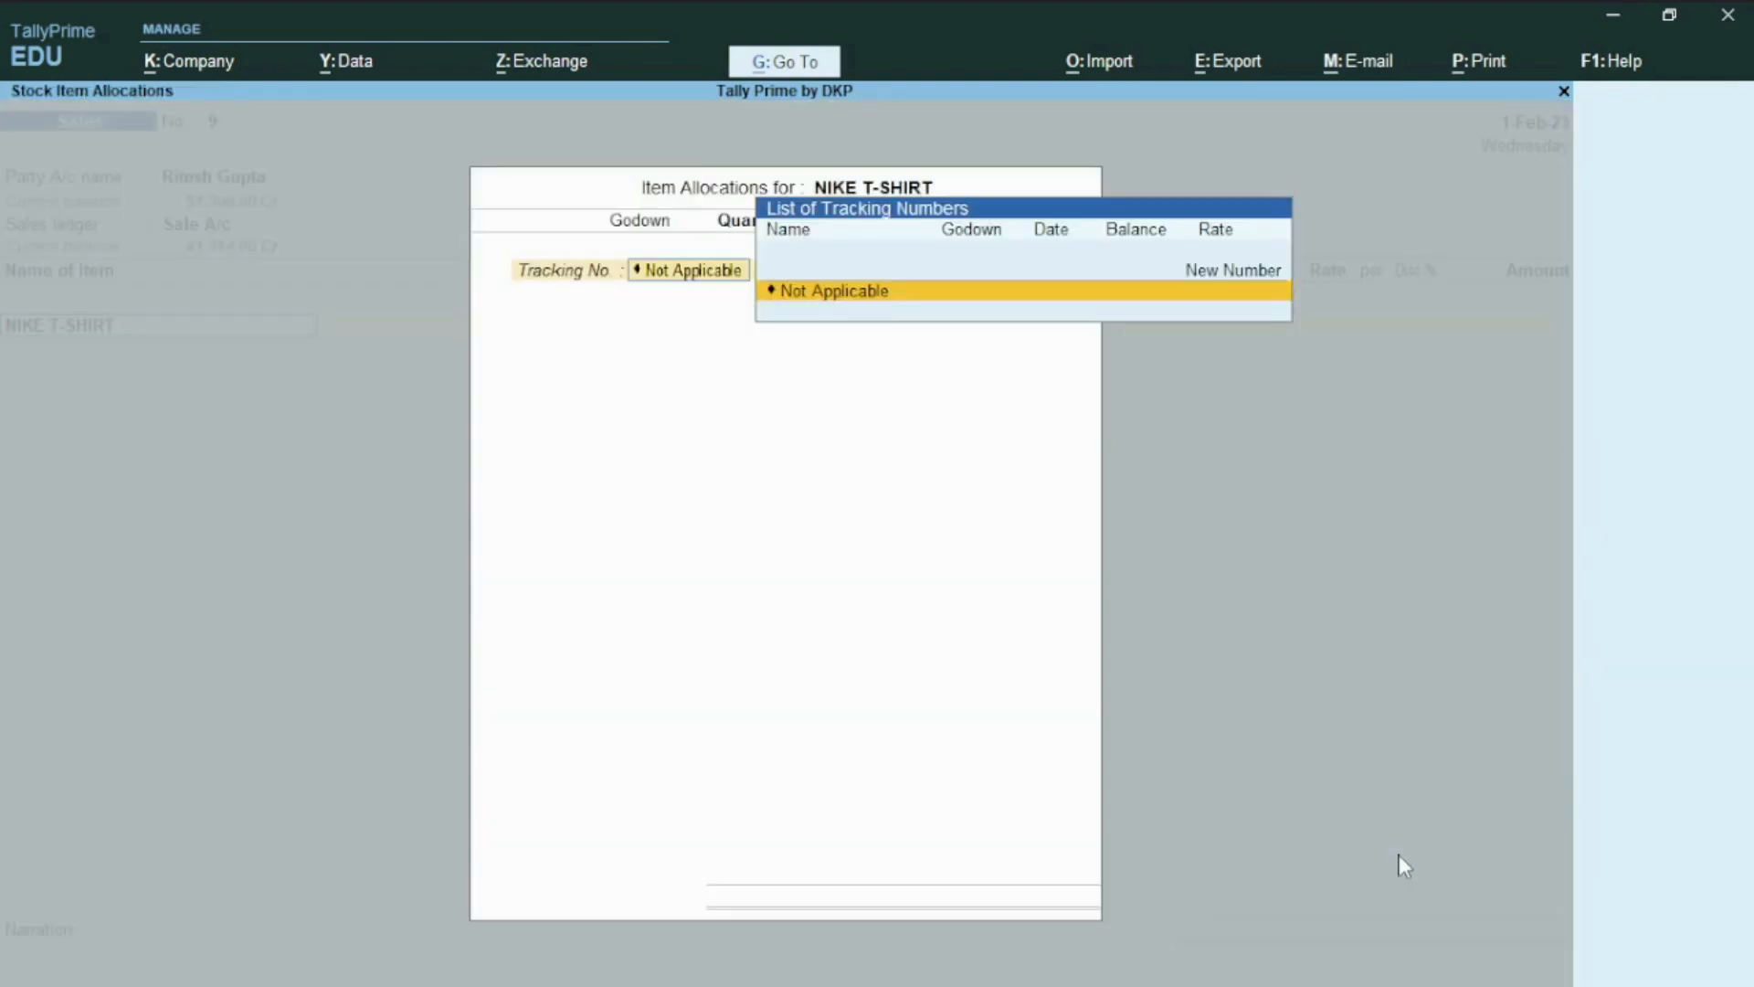
{"action": "key", "text": "Return"}
{"action": "key", "text": "Return"}
{"action": "type", "text": "M"}
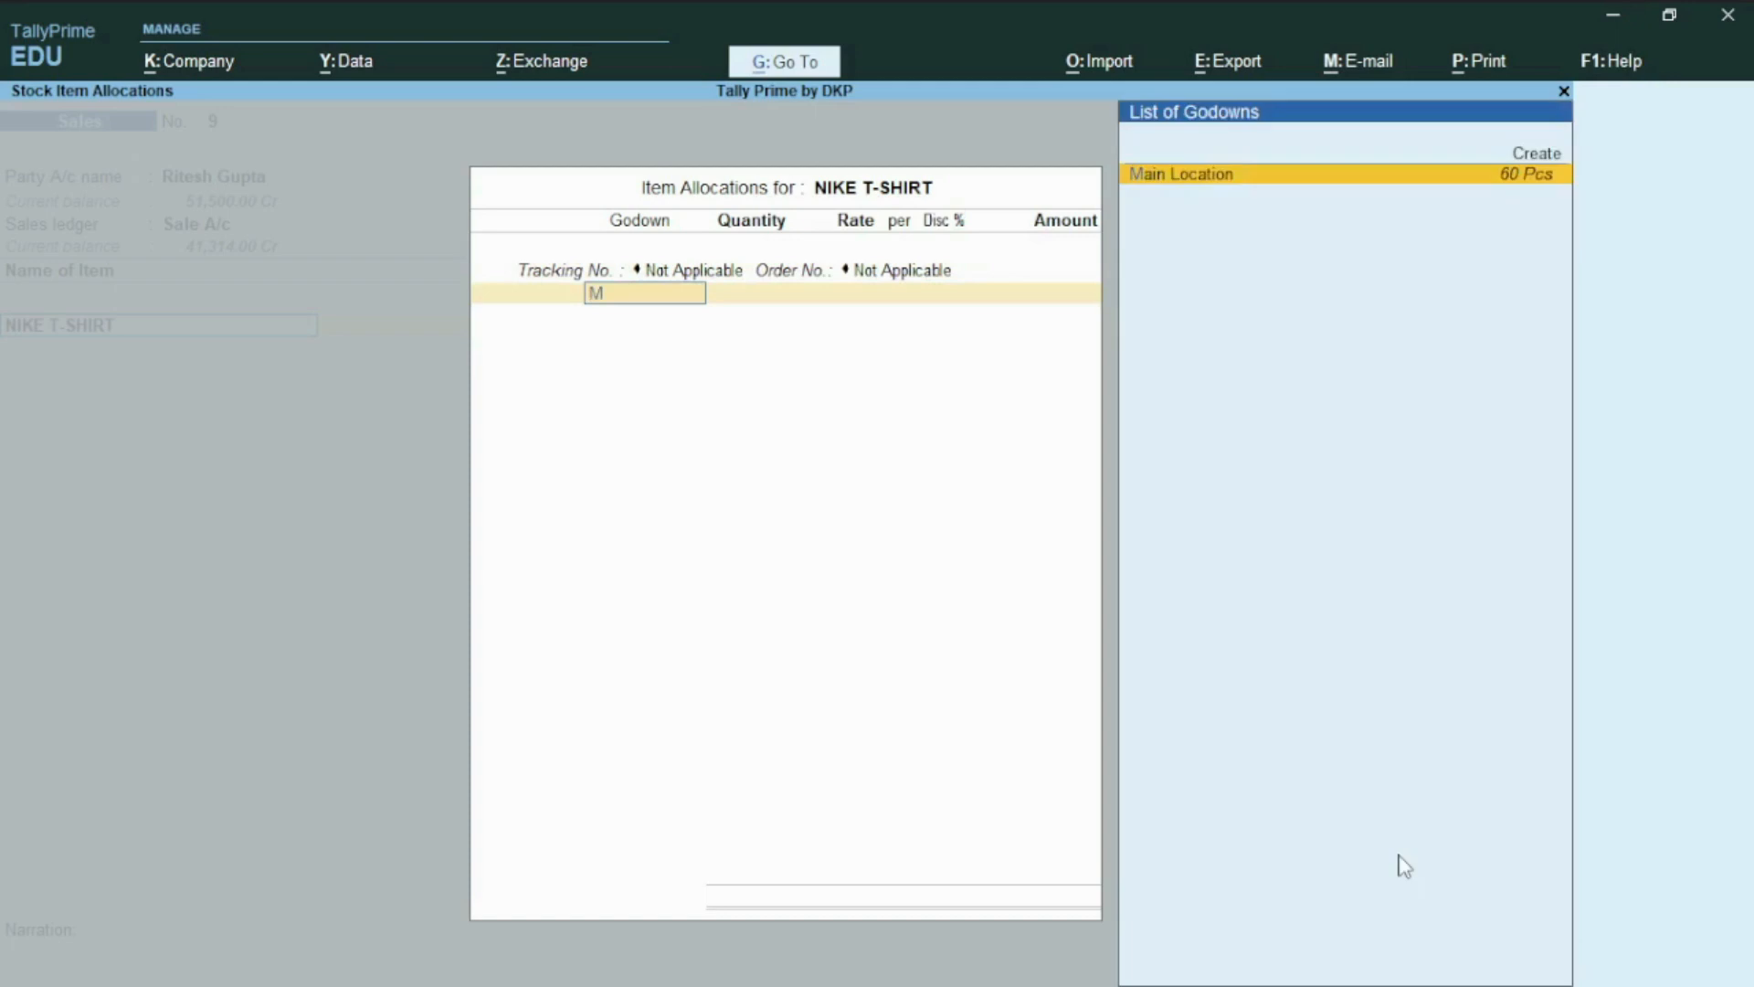
{"action": "key", "text": "Return"}
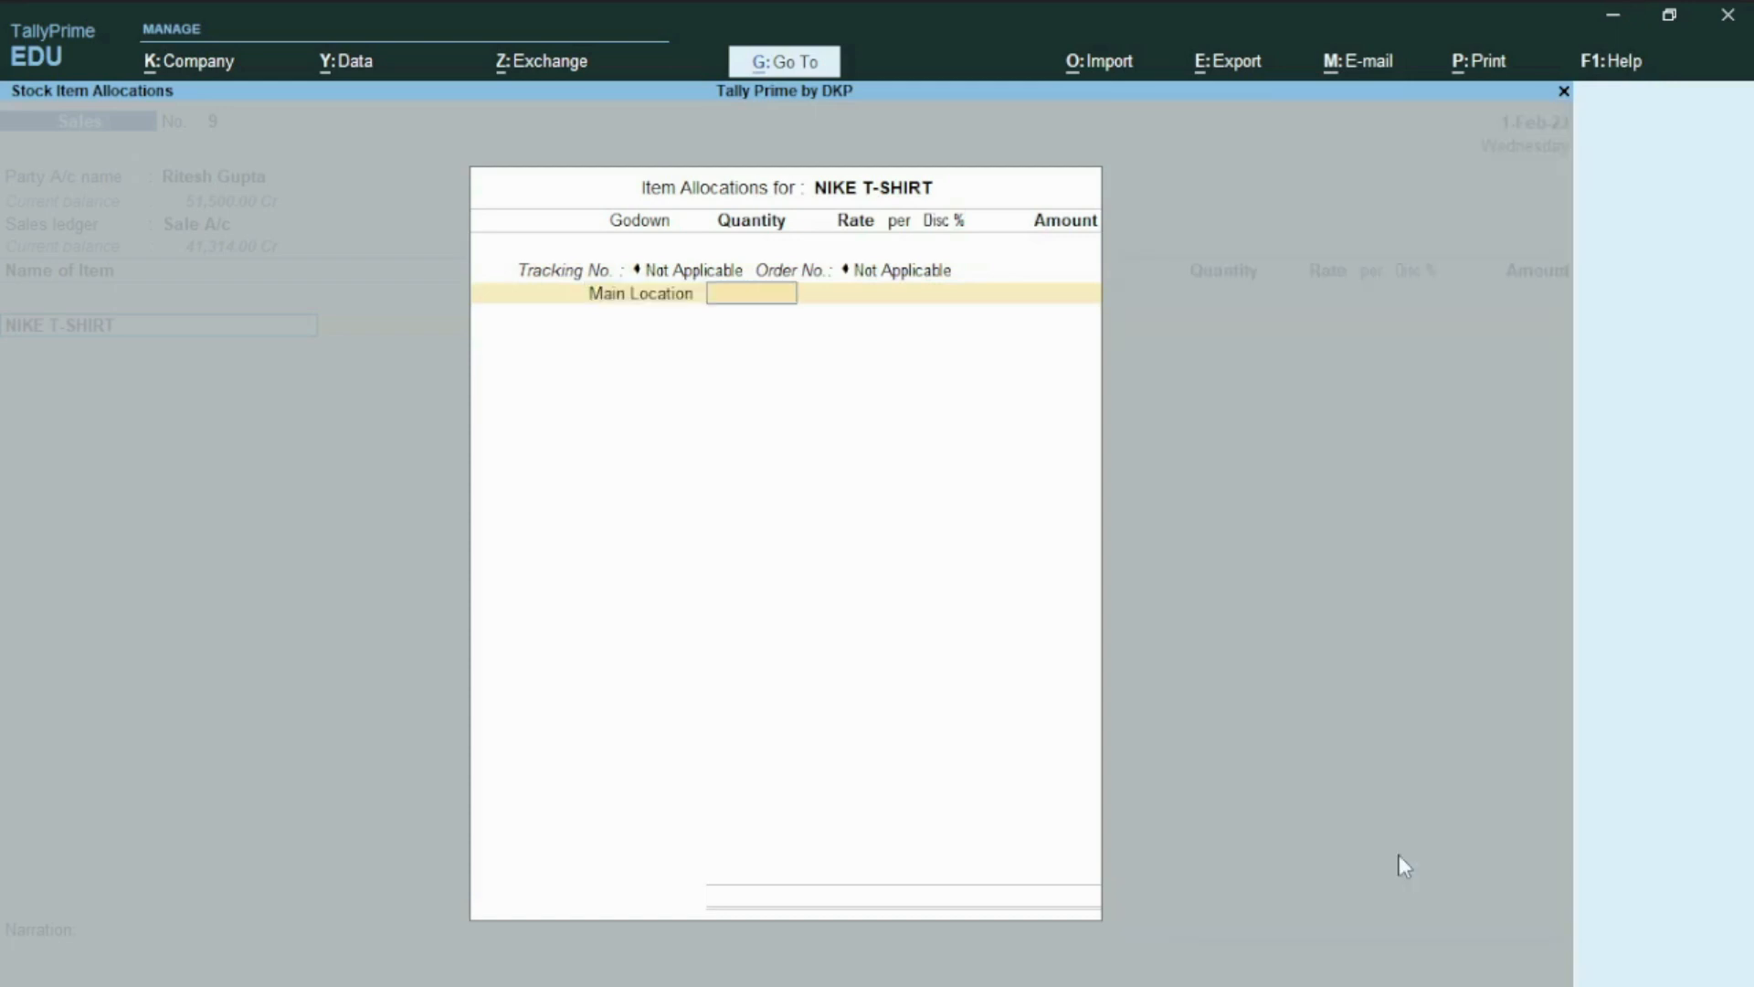
Step: Set the NIKE T-SHIRT quantity to 40 Pcs at the default rate and save the sales voucher
{"action": "type", "text": "40"}
{"action": "key", "text": "Return"}
{"action": "key", "text": "Return"}
{"action": "key", "text": "Return"}
{"action": "key", "text": "Return"}
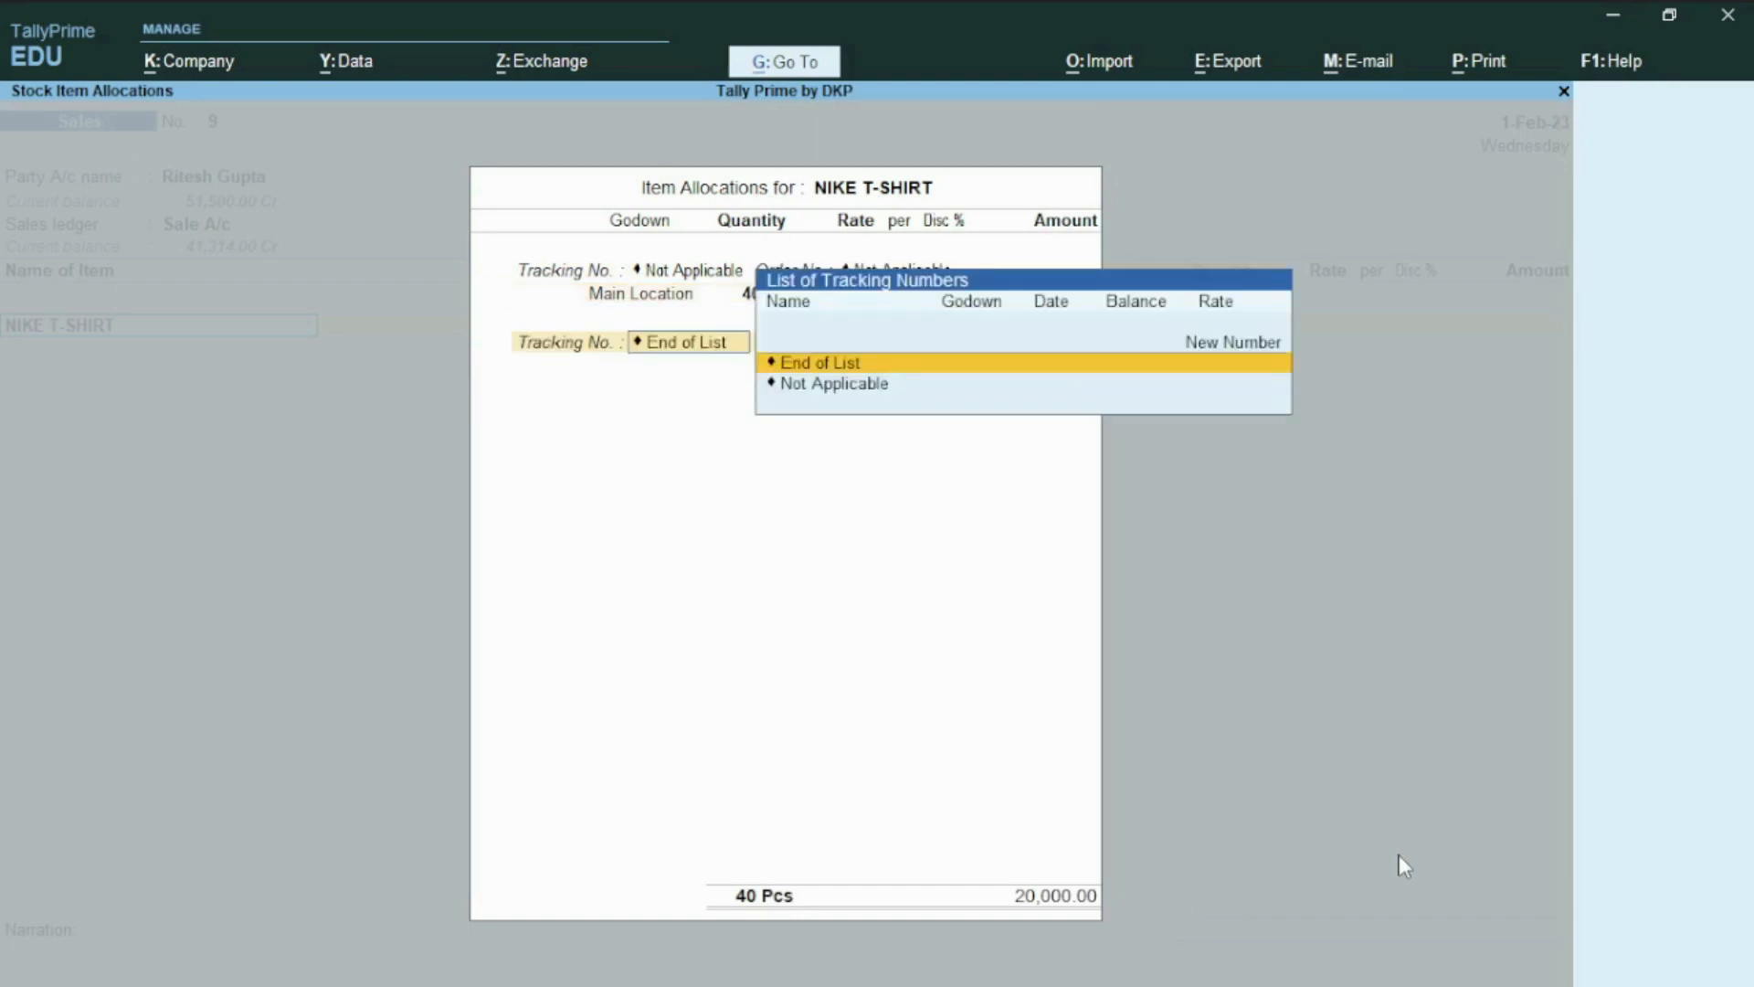
{"action": "key", "text": "Return"}
{"action": "key", "text": "Return"}
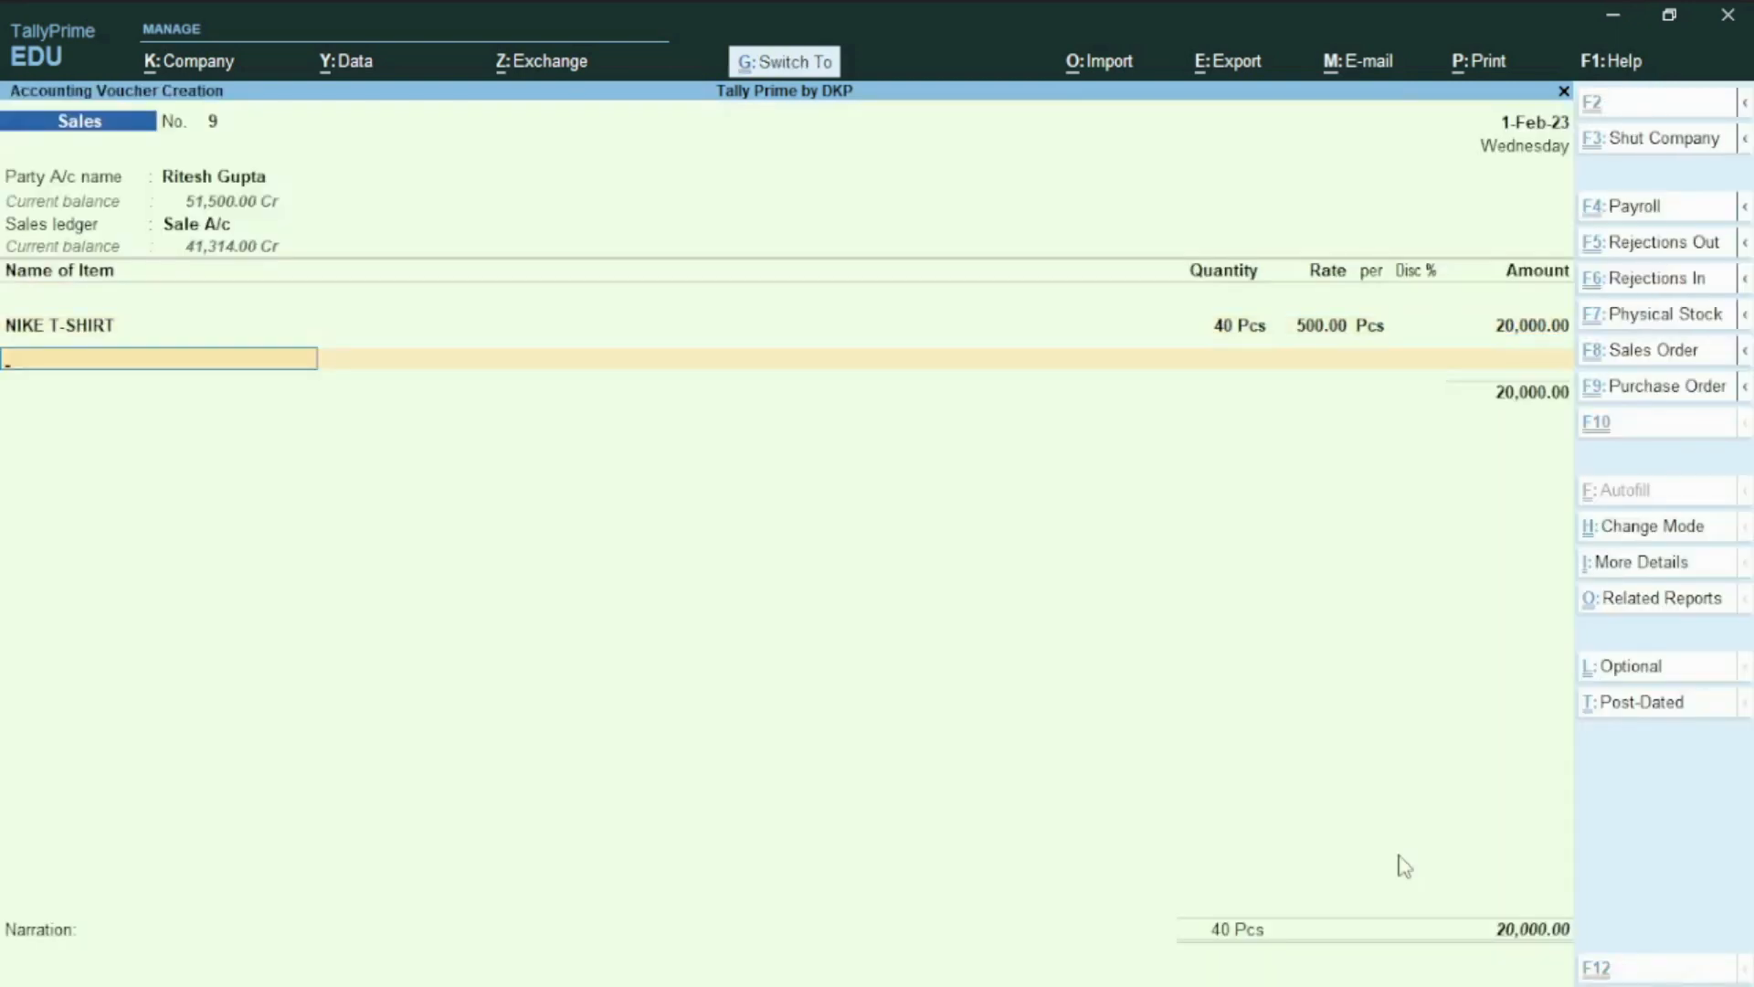
{"action": "key", "text": "Return"}
{"action": "key", "text": "Return"}
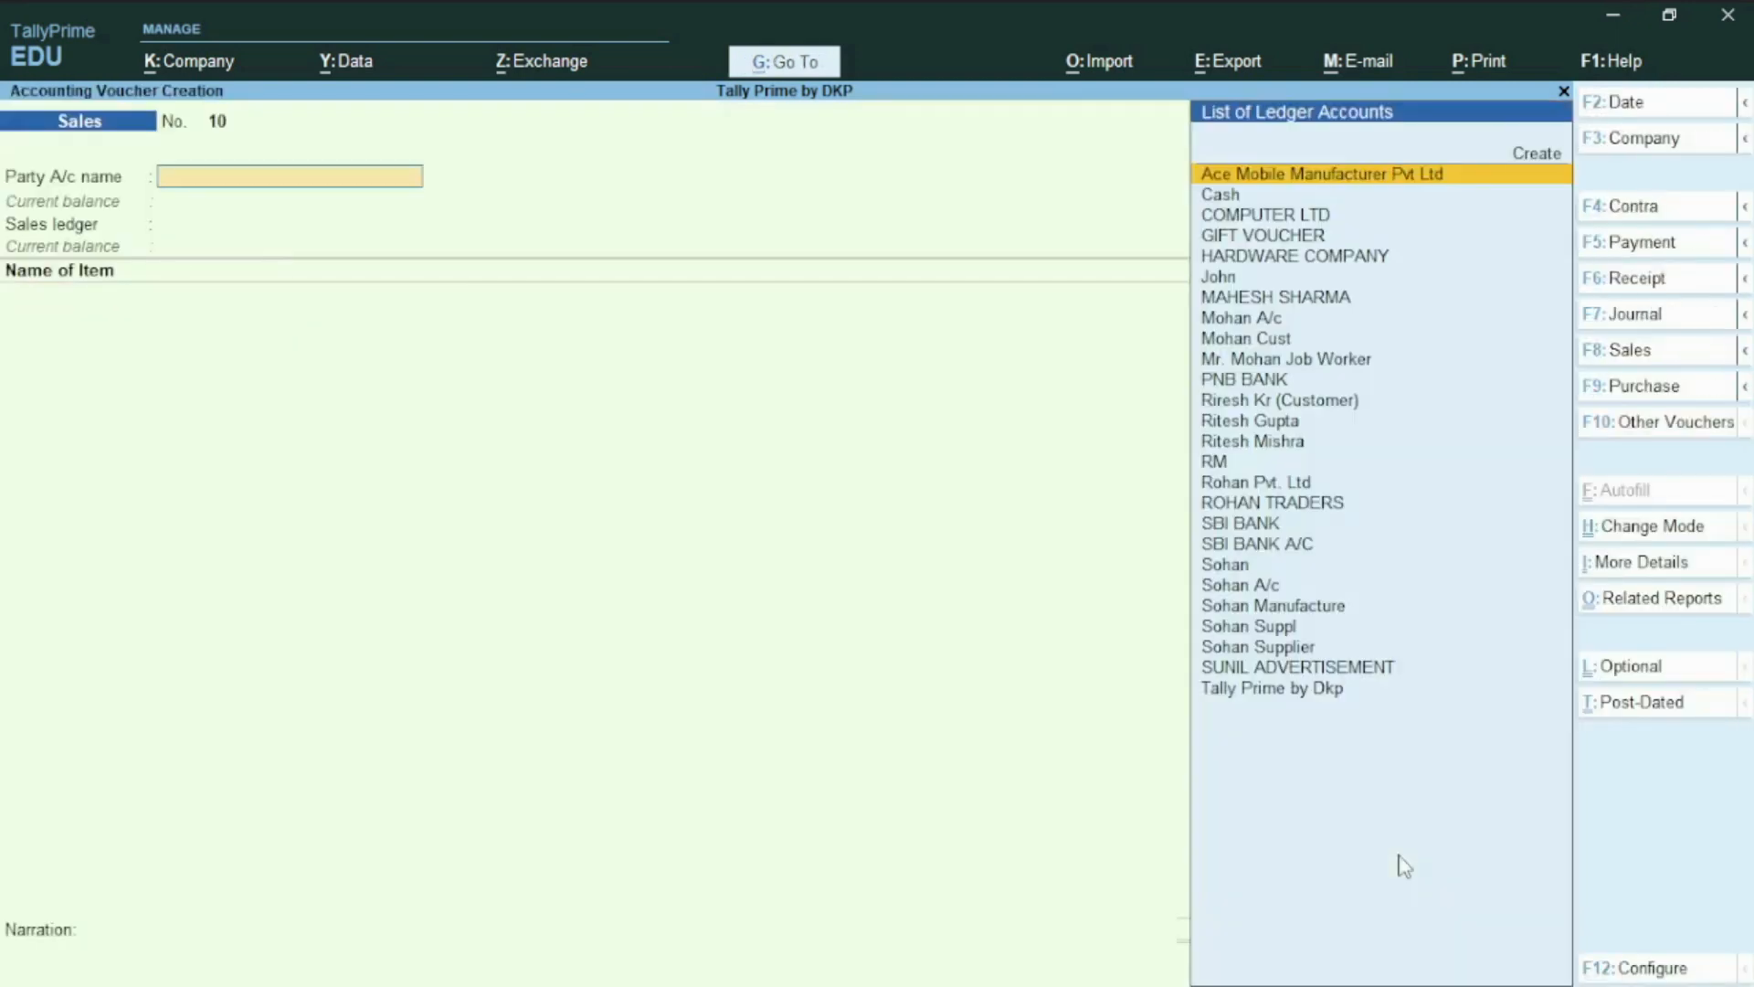
Step: Date the next sales voucher 2-2-2023, select the same customer and accept the default dispatch and party details
{"action": "key", "text": "F2"}
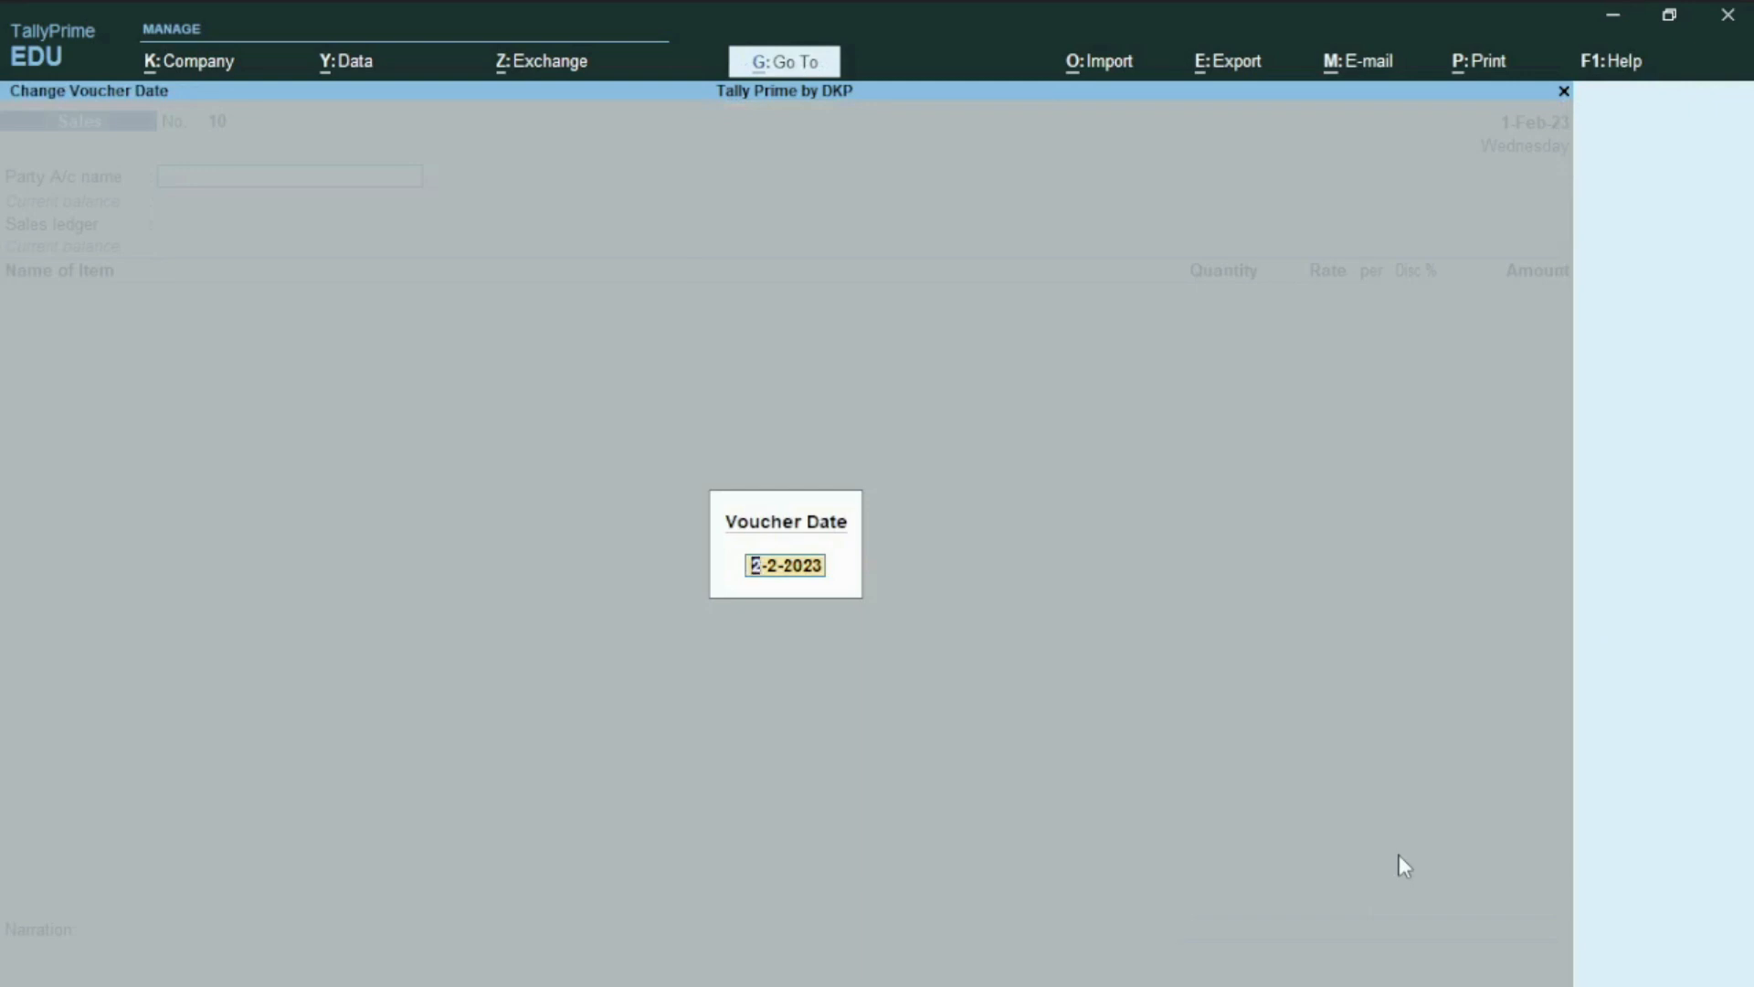
{"action": "key", "text": "Return"}
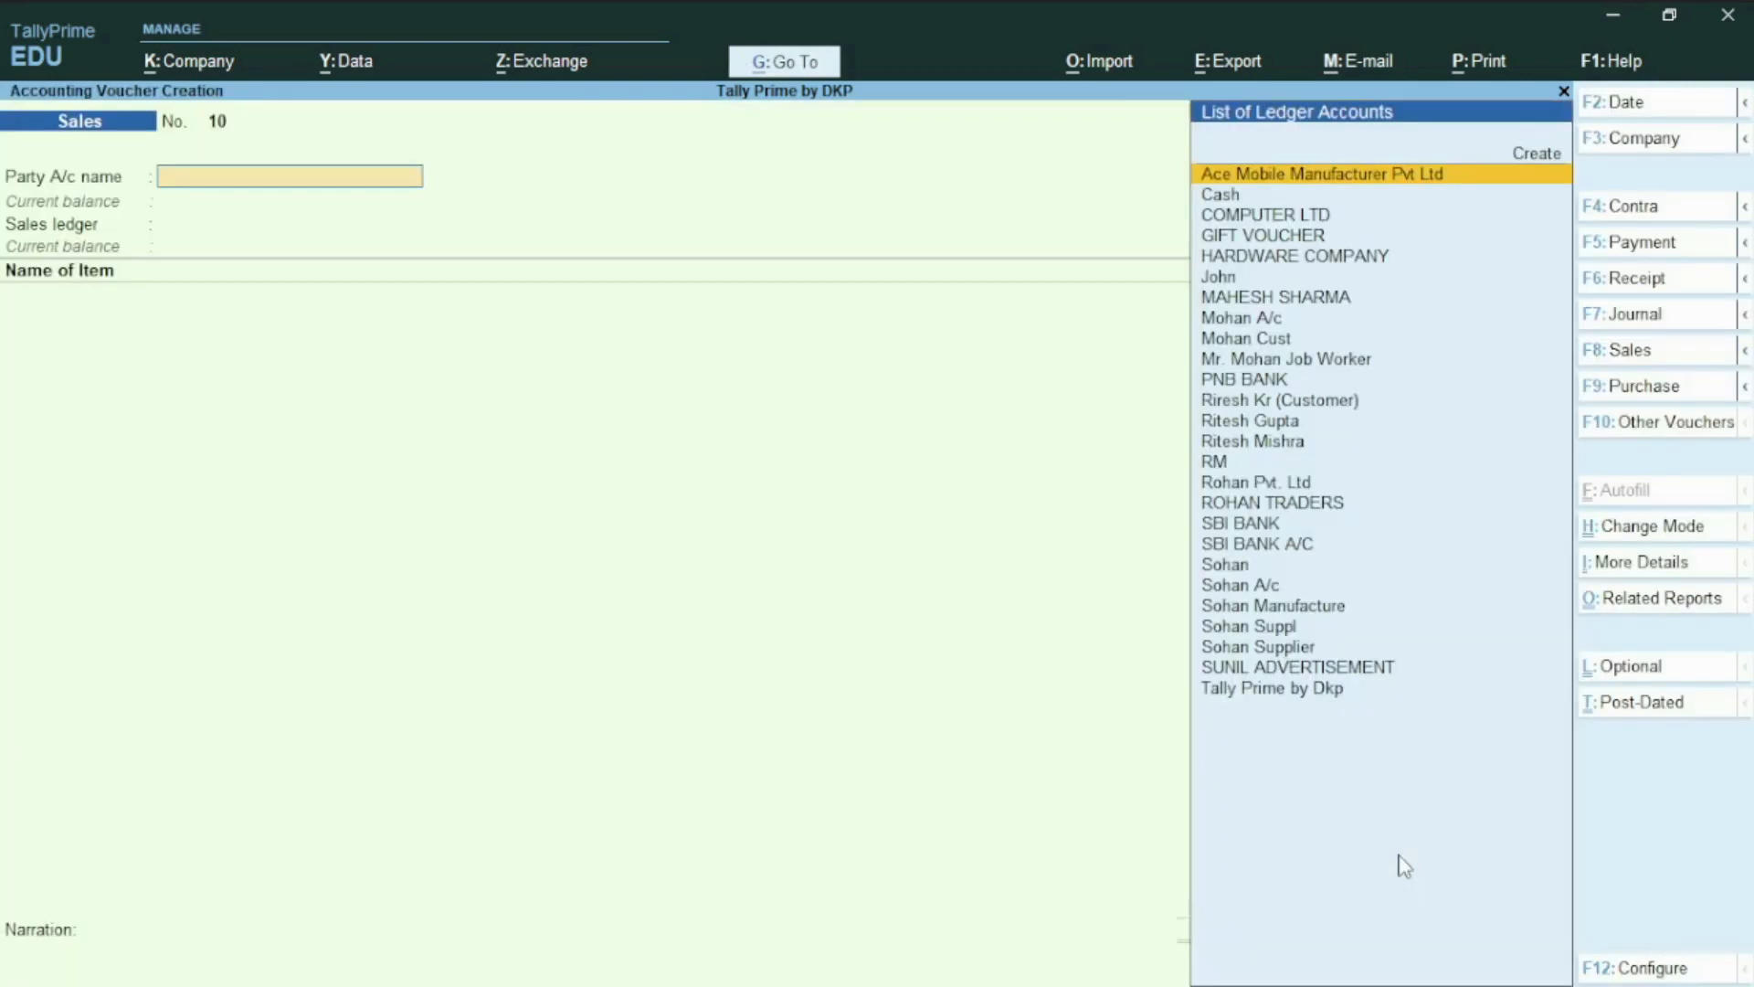
{"action": "type", "text": "Ri"}
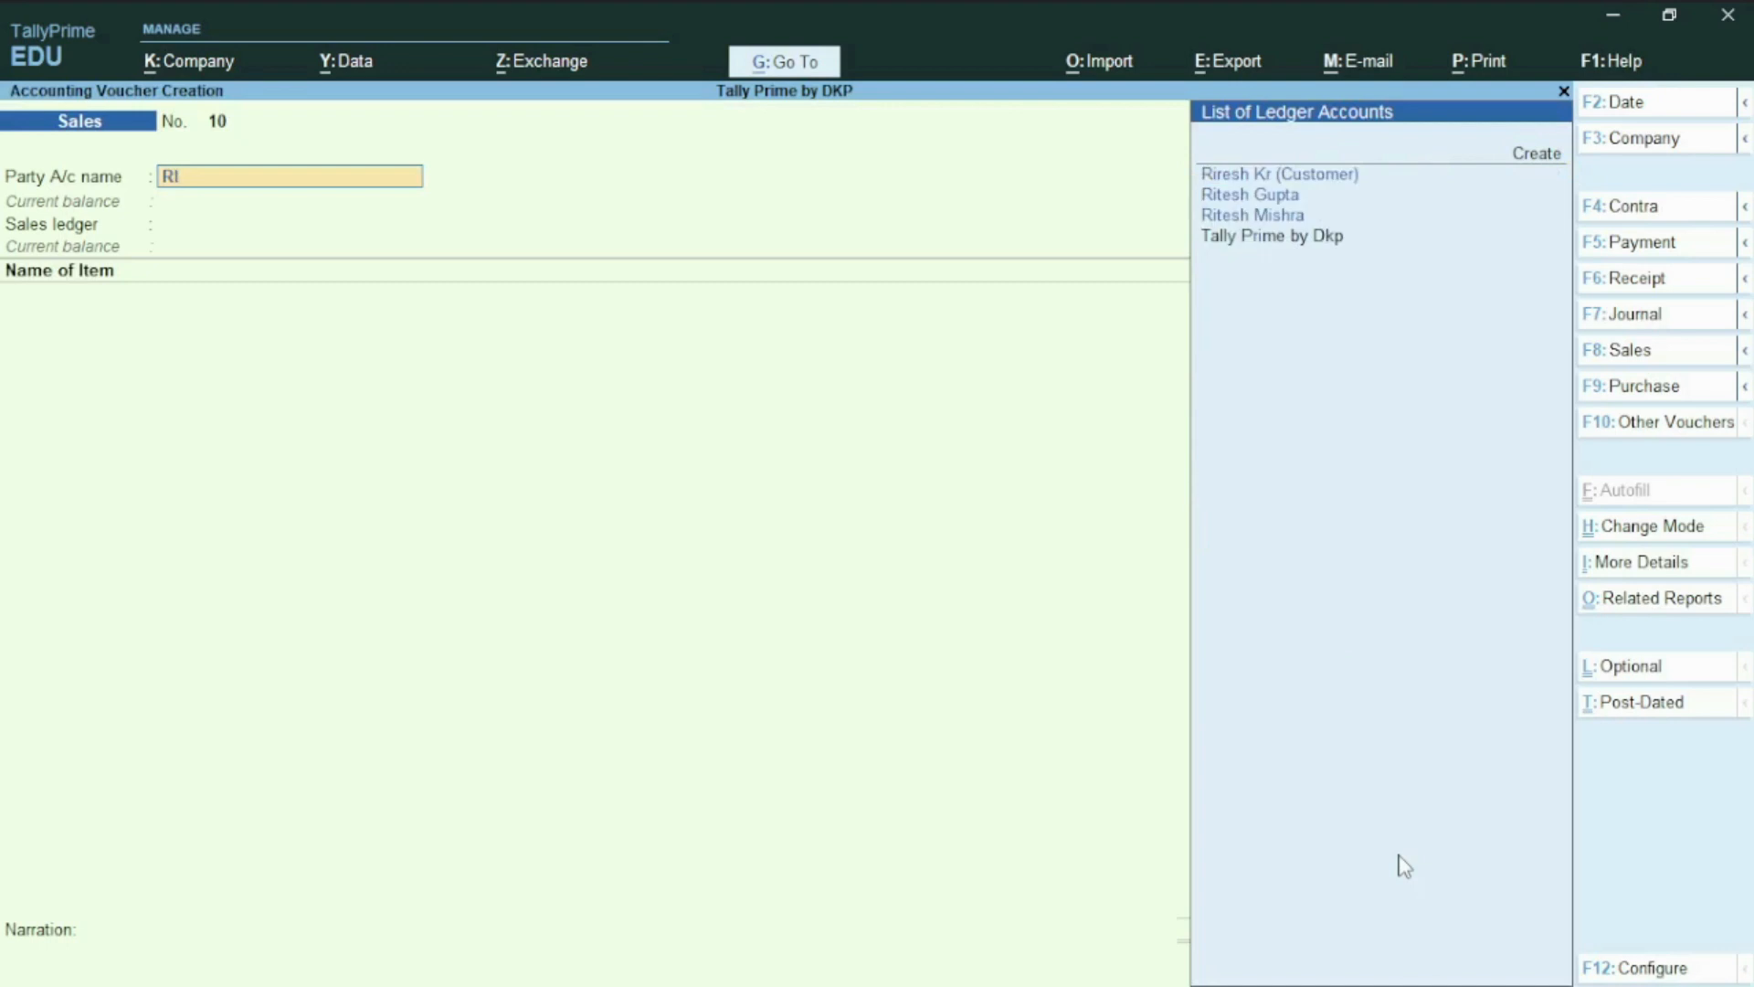
{"action": "key", "text": "Down"}
{"action": "key", "text": "Return"}
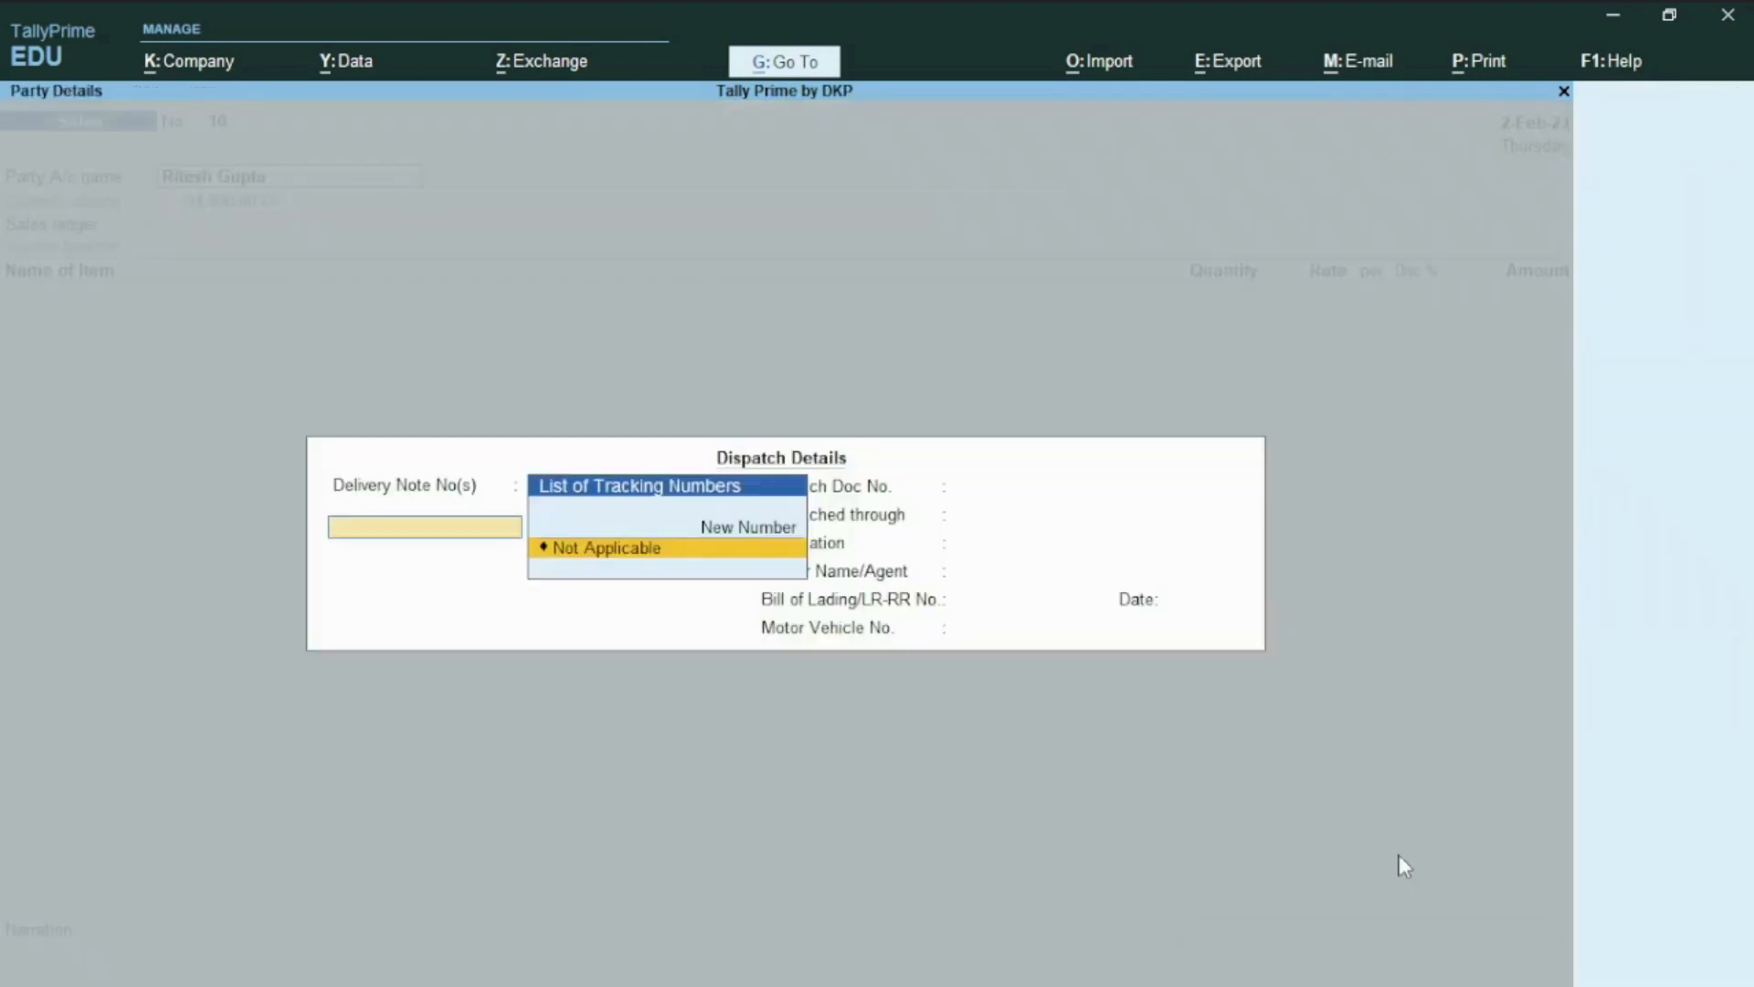
{"action": "key", "text": "Return"}
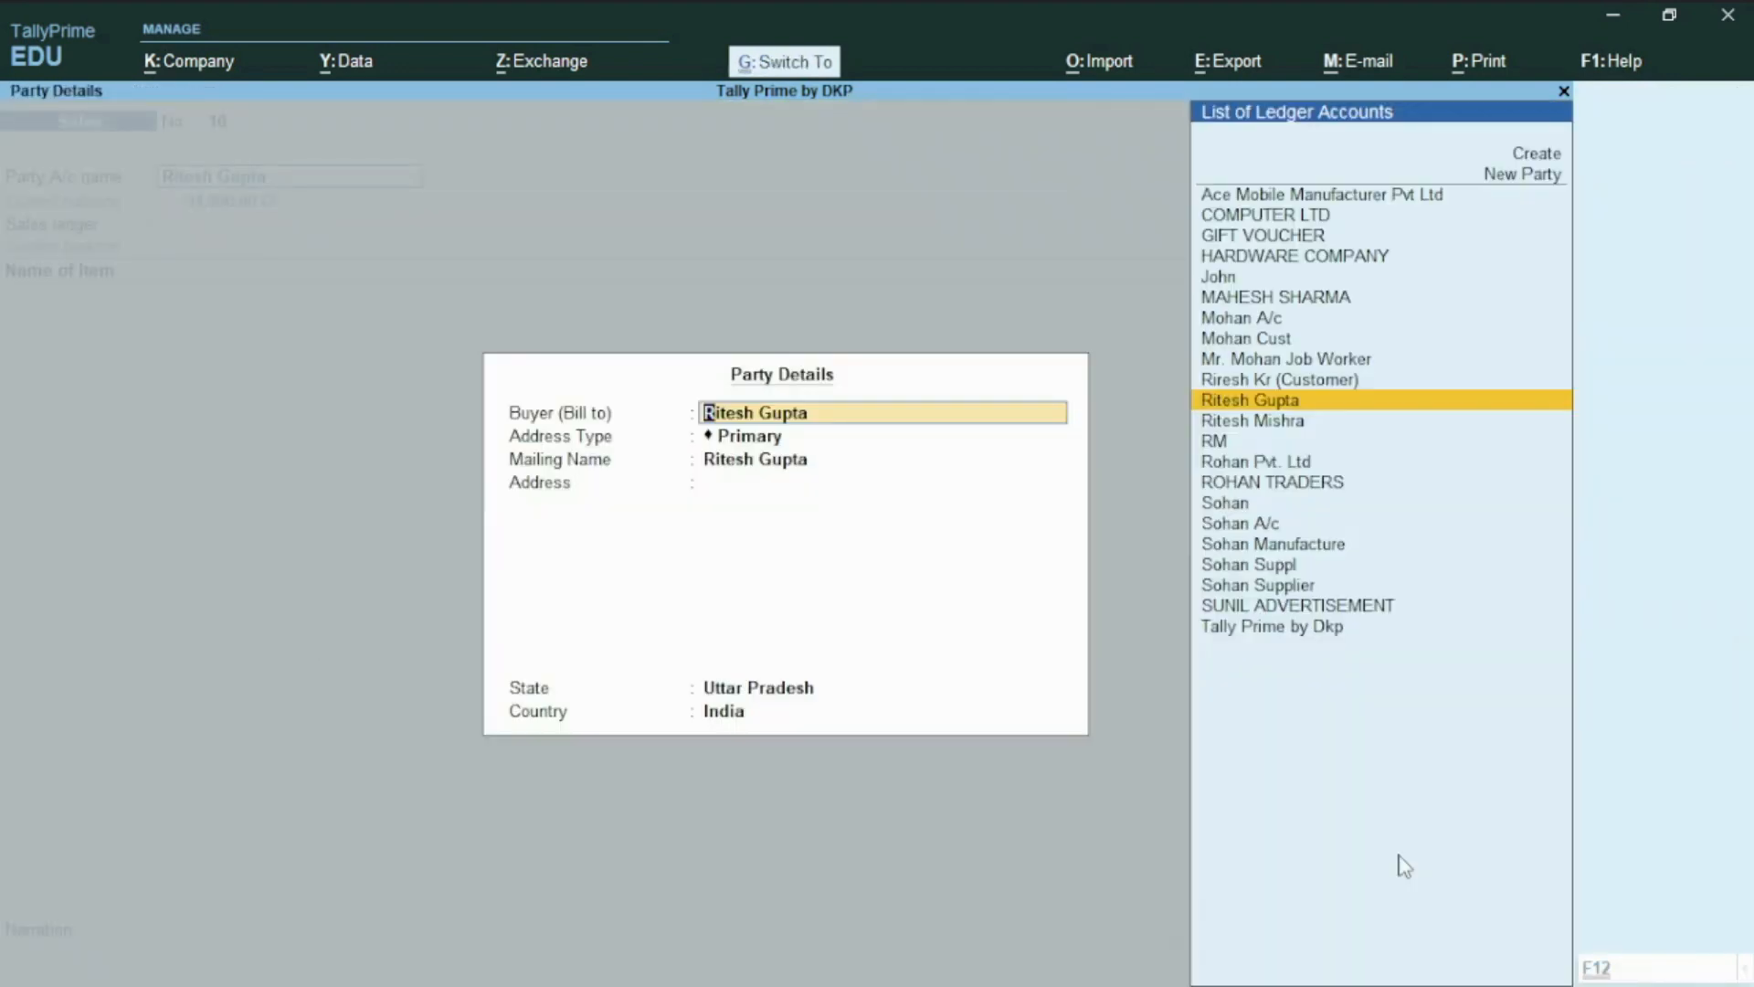
{"action": "key", "text": "Return"}
{"action": "key", "text": "ctrl+a"}
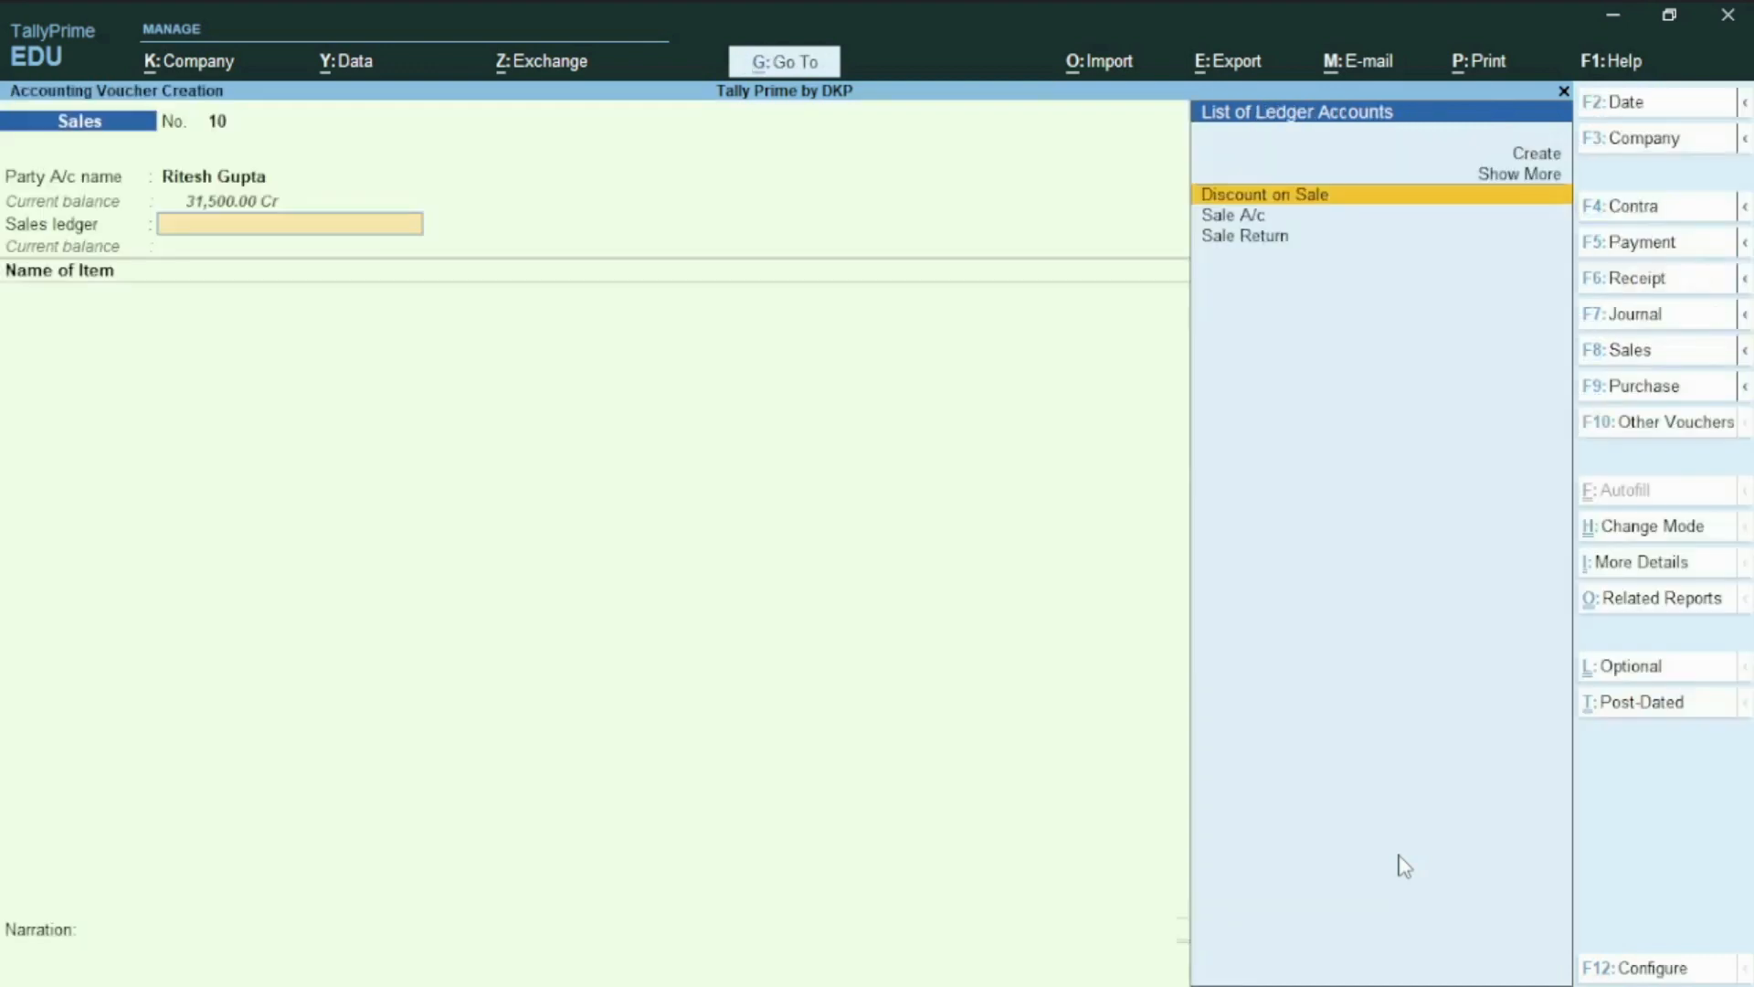
Step: Choose Sale A/c as the sales ledger and add NIKE T-SHIRT with tracking and order numbers Not Applicable
{"action": "key", "text": "Down"}
{"action": "key", "text": "Return"}
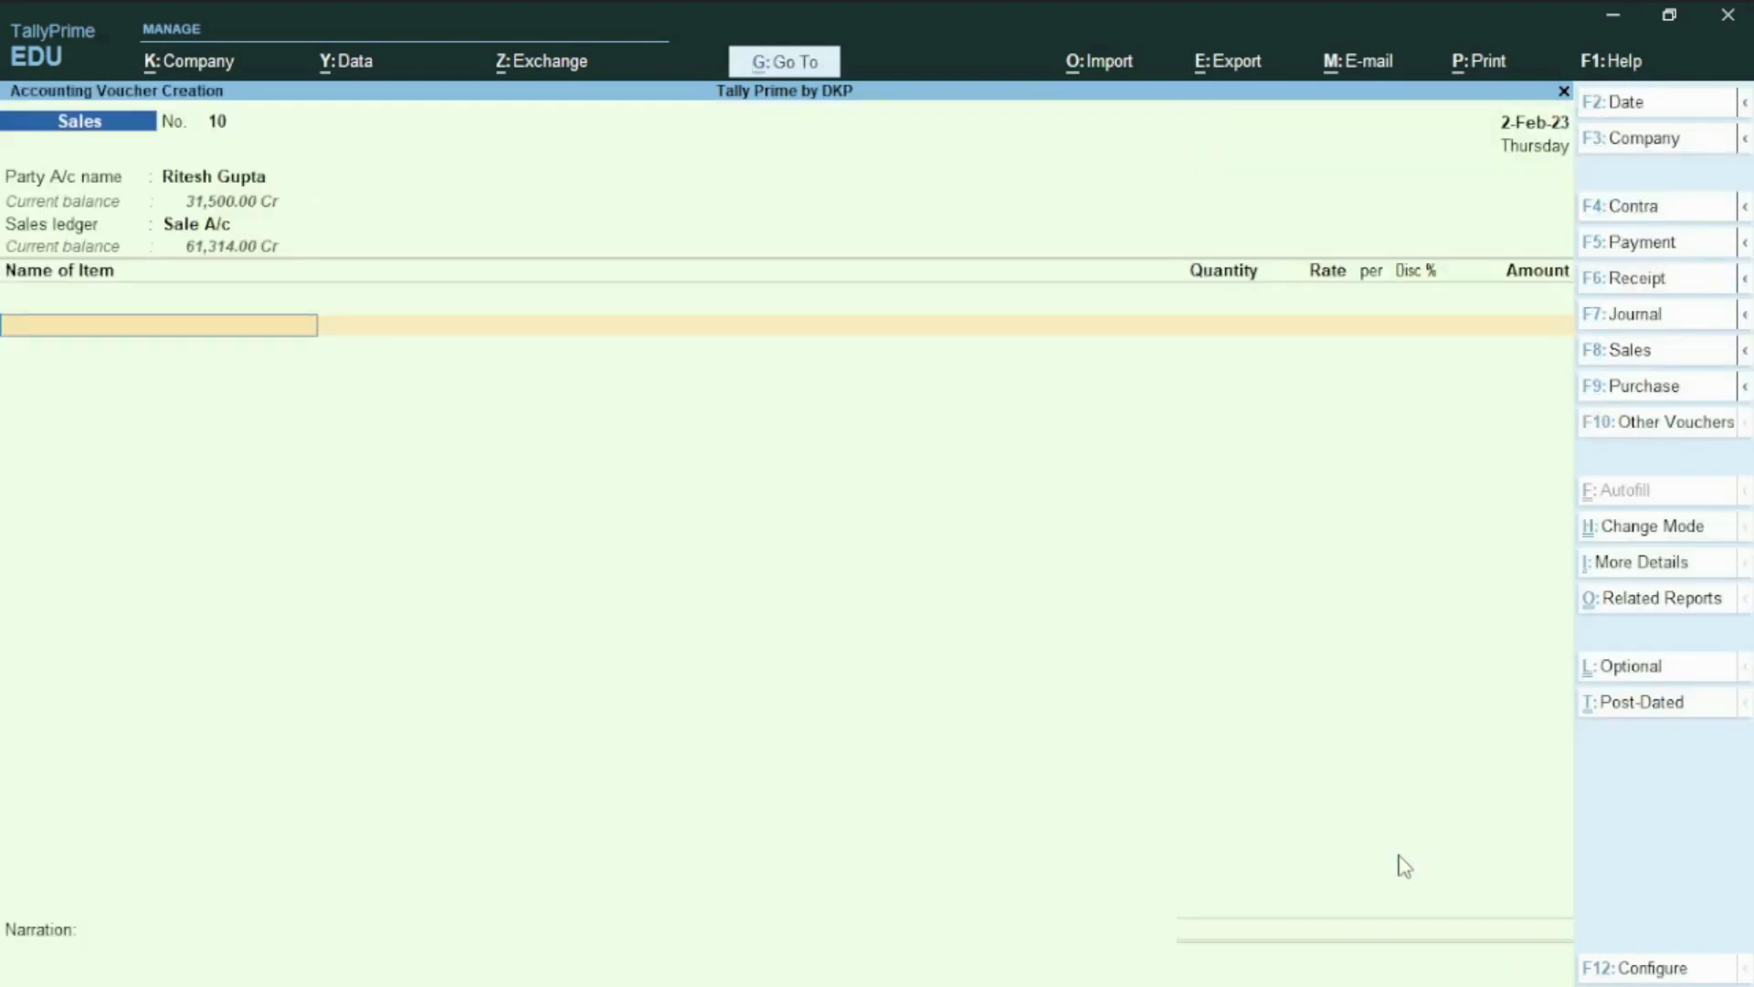
{"action": "type", "text": "ni"}
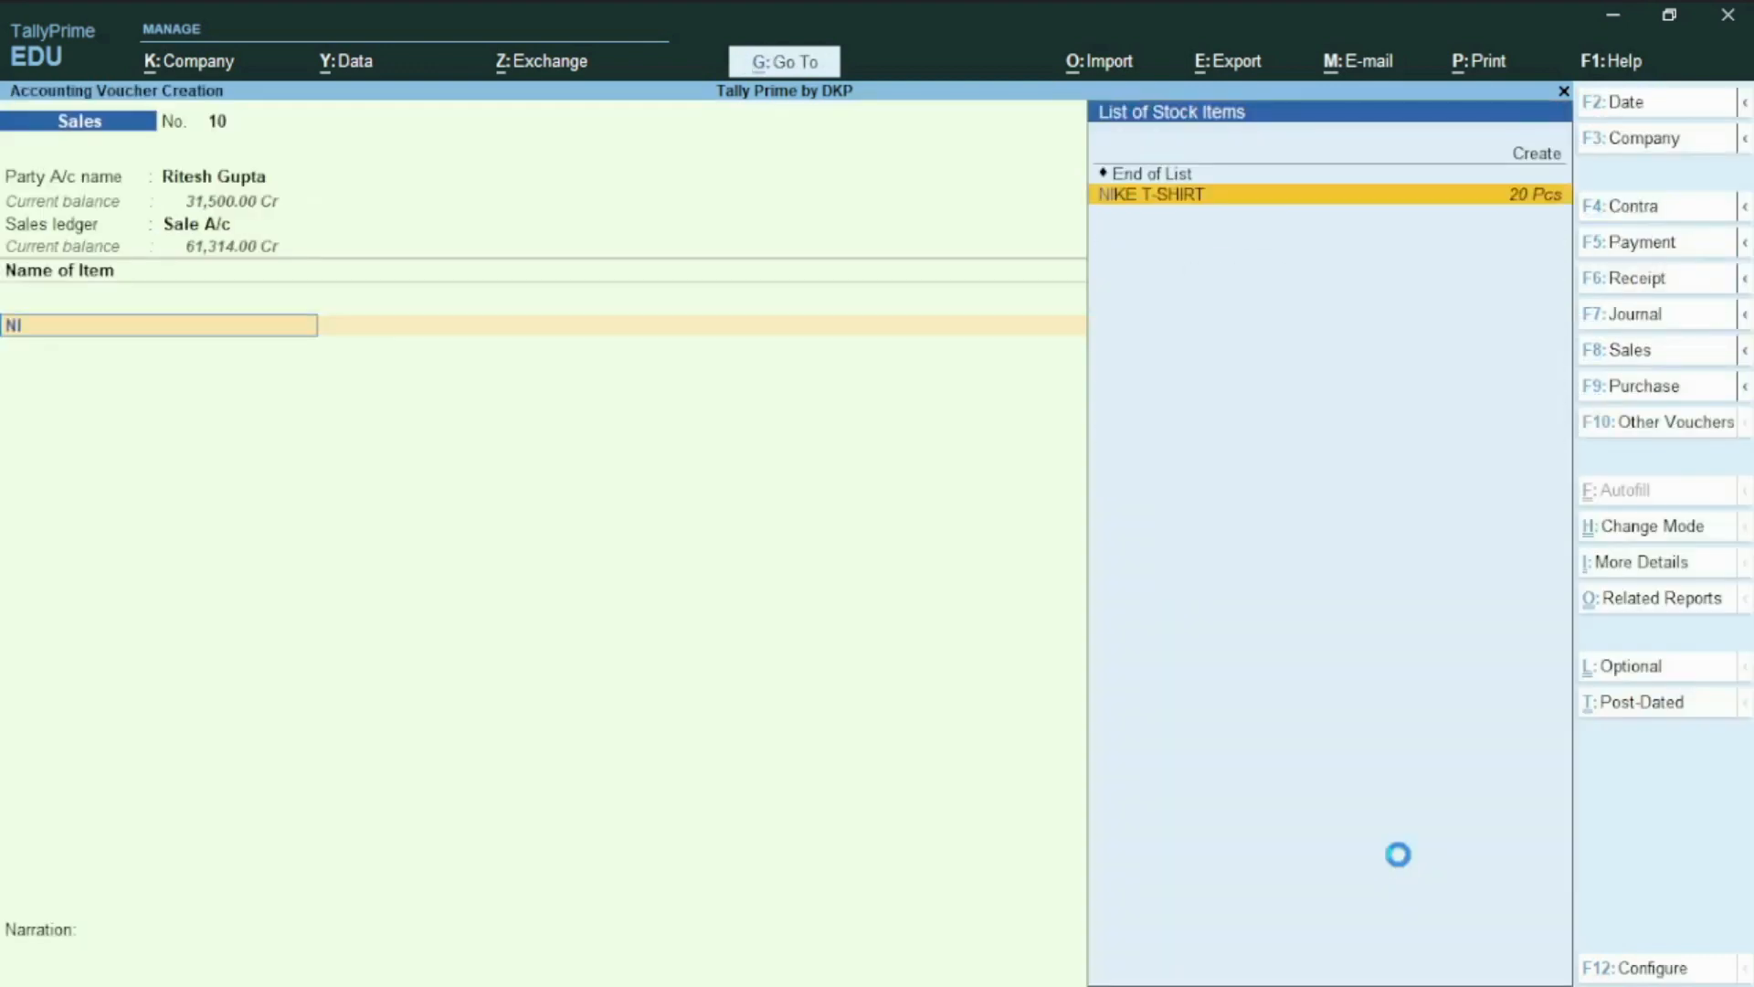
{"action": "key", "text": "Return"}
{"action": "key", "text": "Escape"}
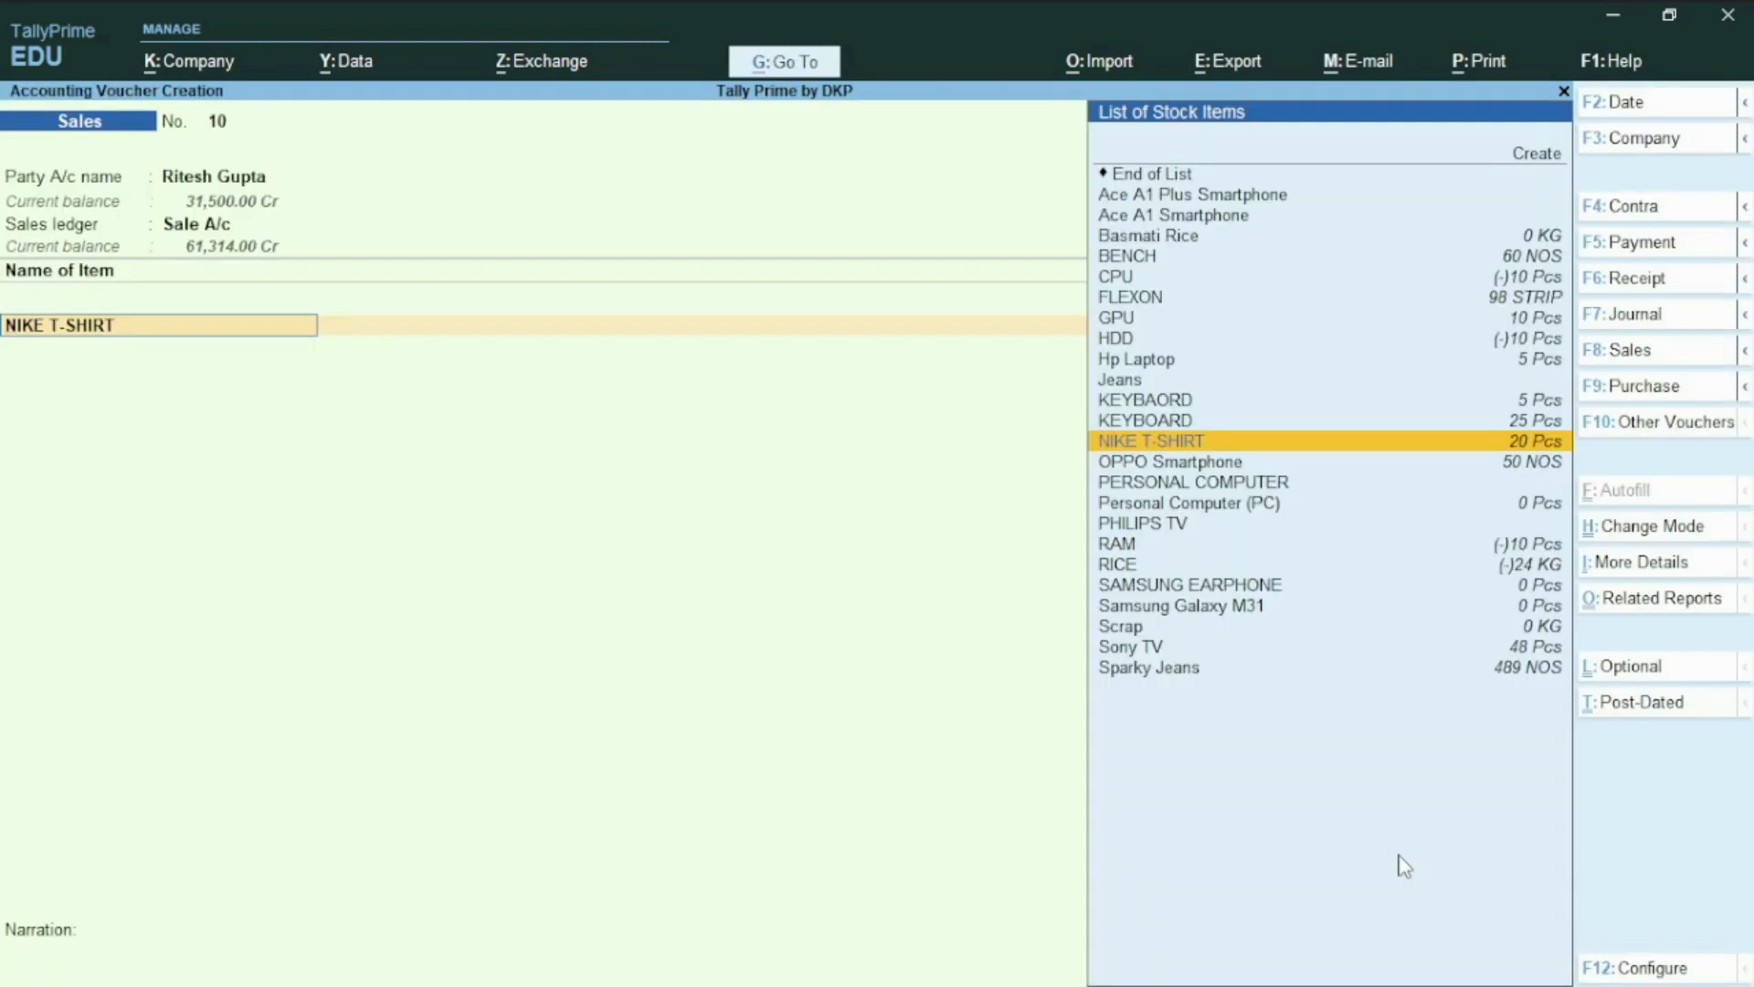
{"action": "key", "text": "Return"}
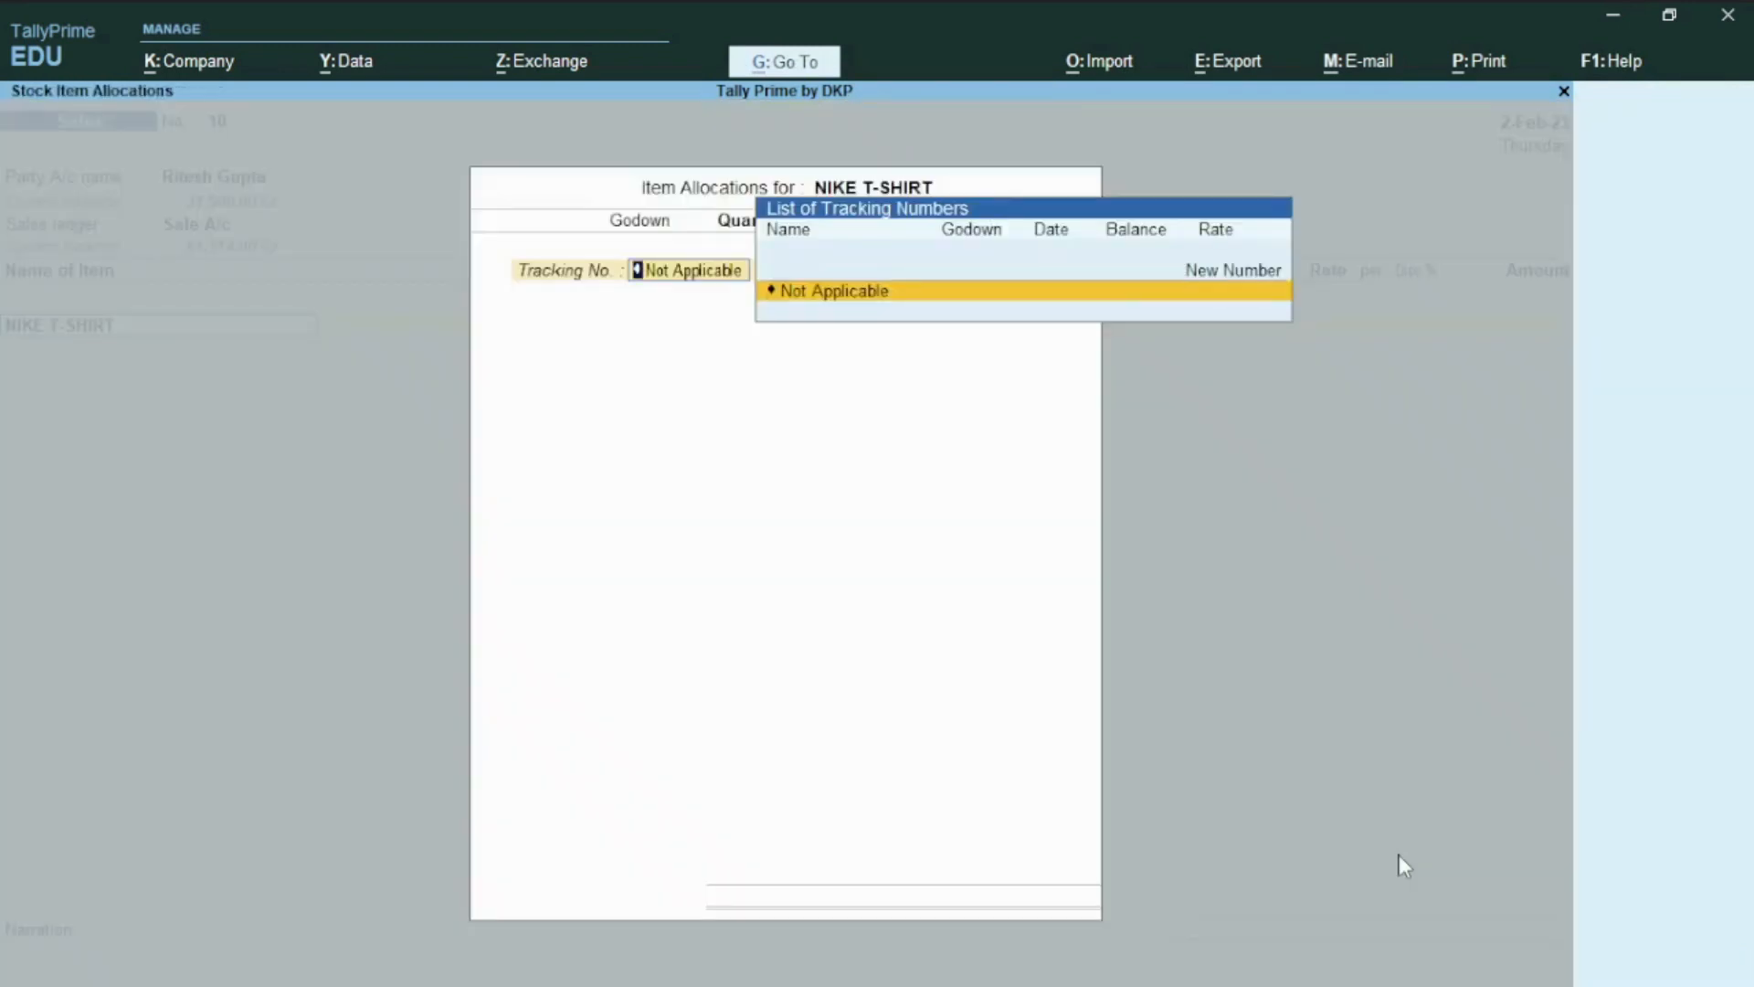
{"action": "key", "text": "Return"}
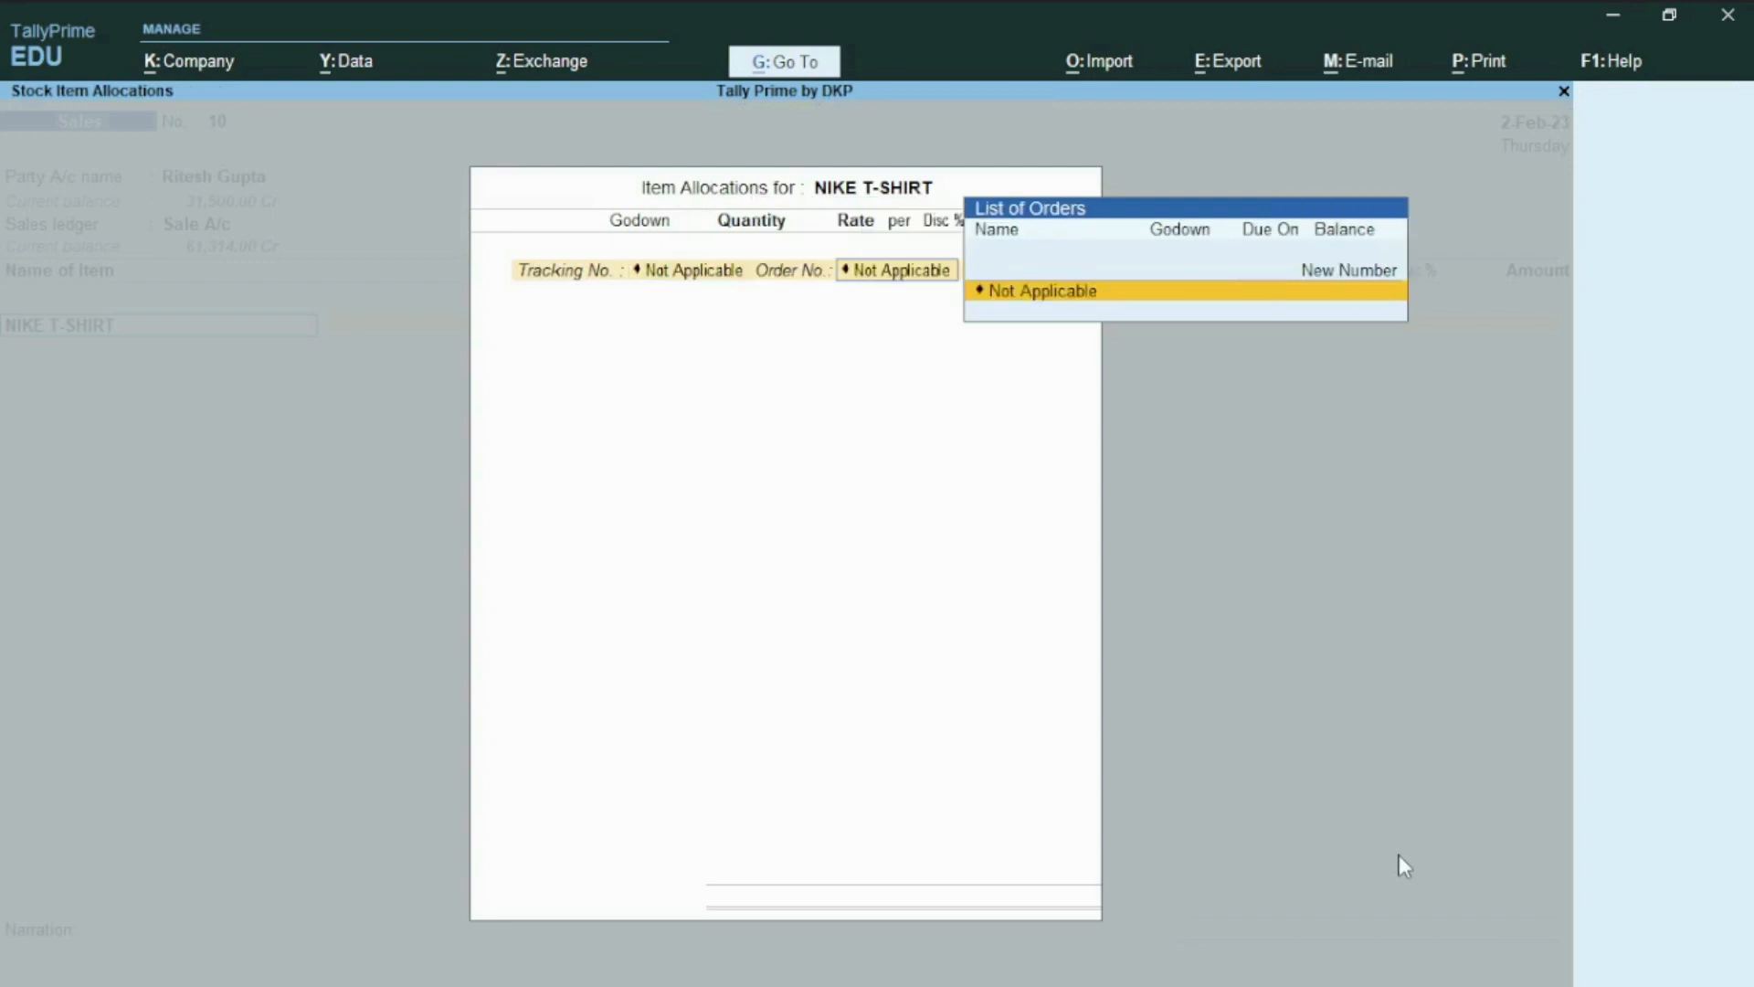
{"action": "key", "text": "Return"}
{"action": "key", "text": "Return"}
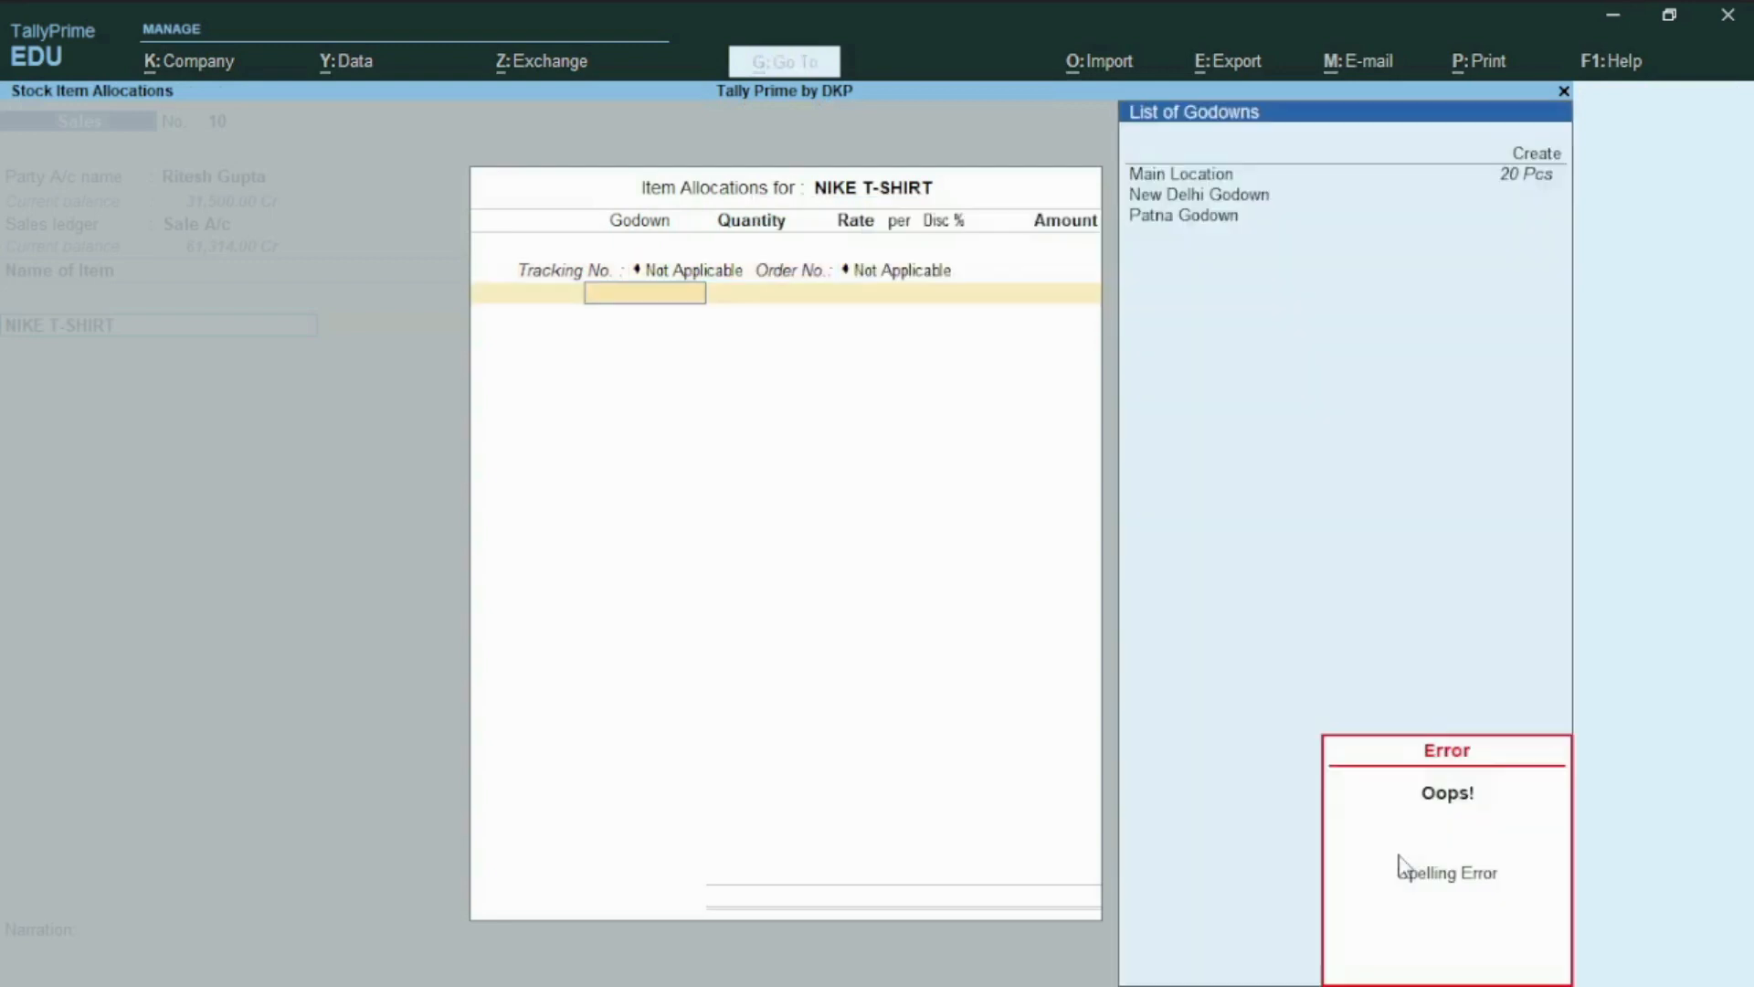
Step: Allocate 10 Pcs from Main Location at the default rate, save the voucher and return to the Gateway of Tally
{"action": "type", "text": "m"}
{"action": "key", "text": "Return"}
{"action": "type", "text": "10"}
{"action": "key", "text": "Return"}
{"action": "key", "text": "Return"}
{"action": "key", "text": "Return"}
{"action": "key", "text": "Return"}
{"action": "key", "text": "Return"}
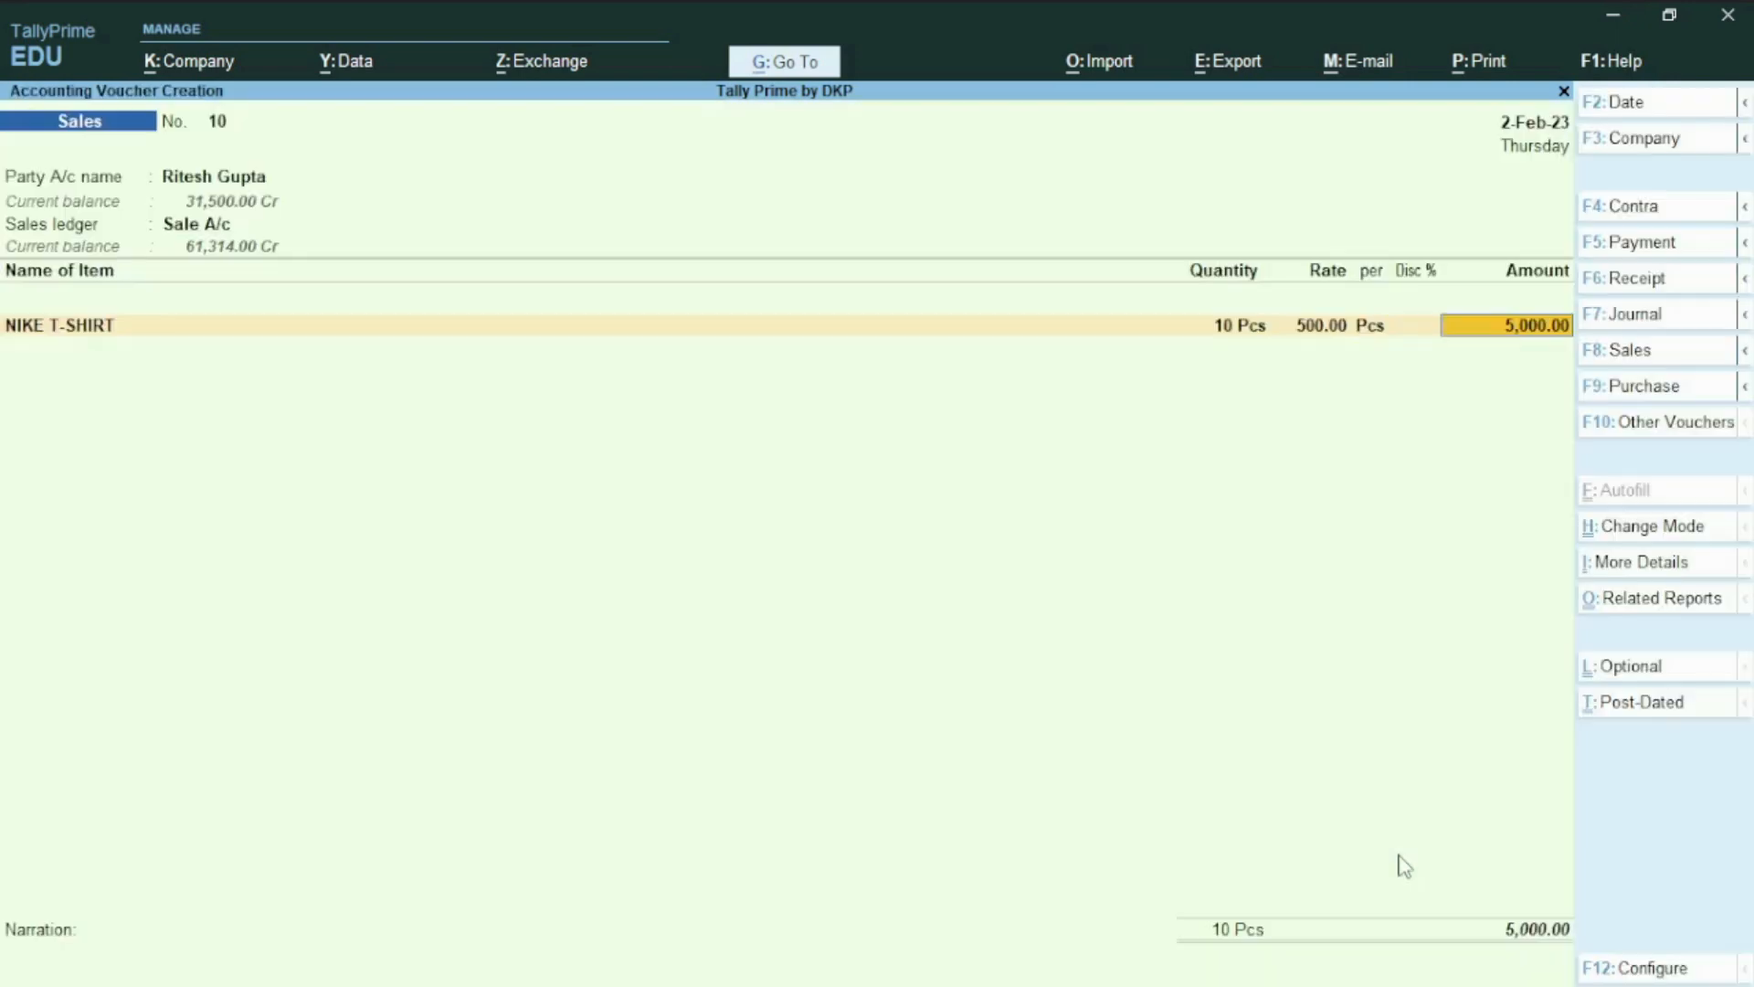
{"action": "key", "text": "Return"}
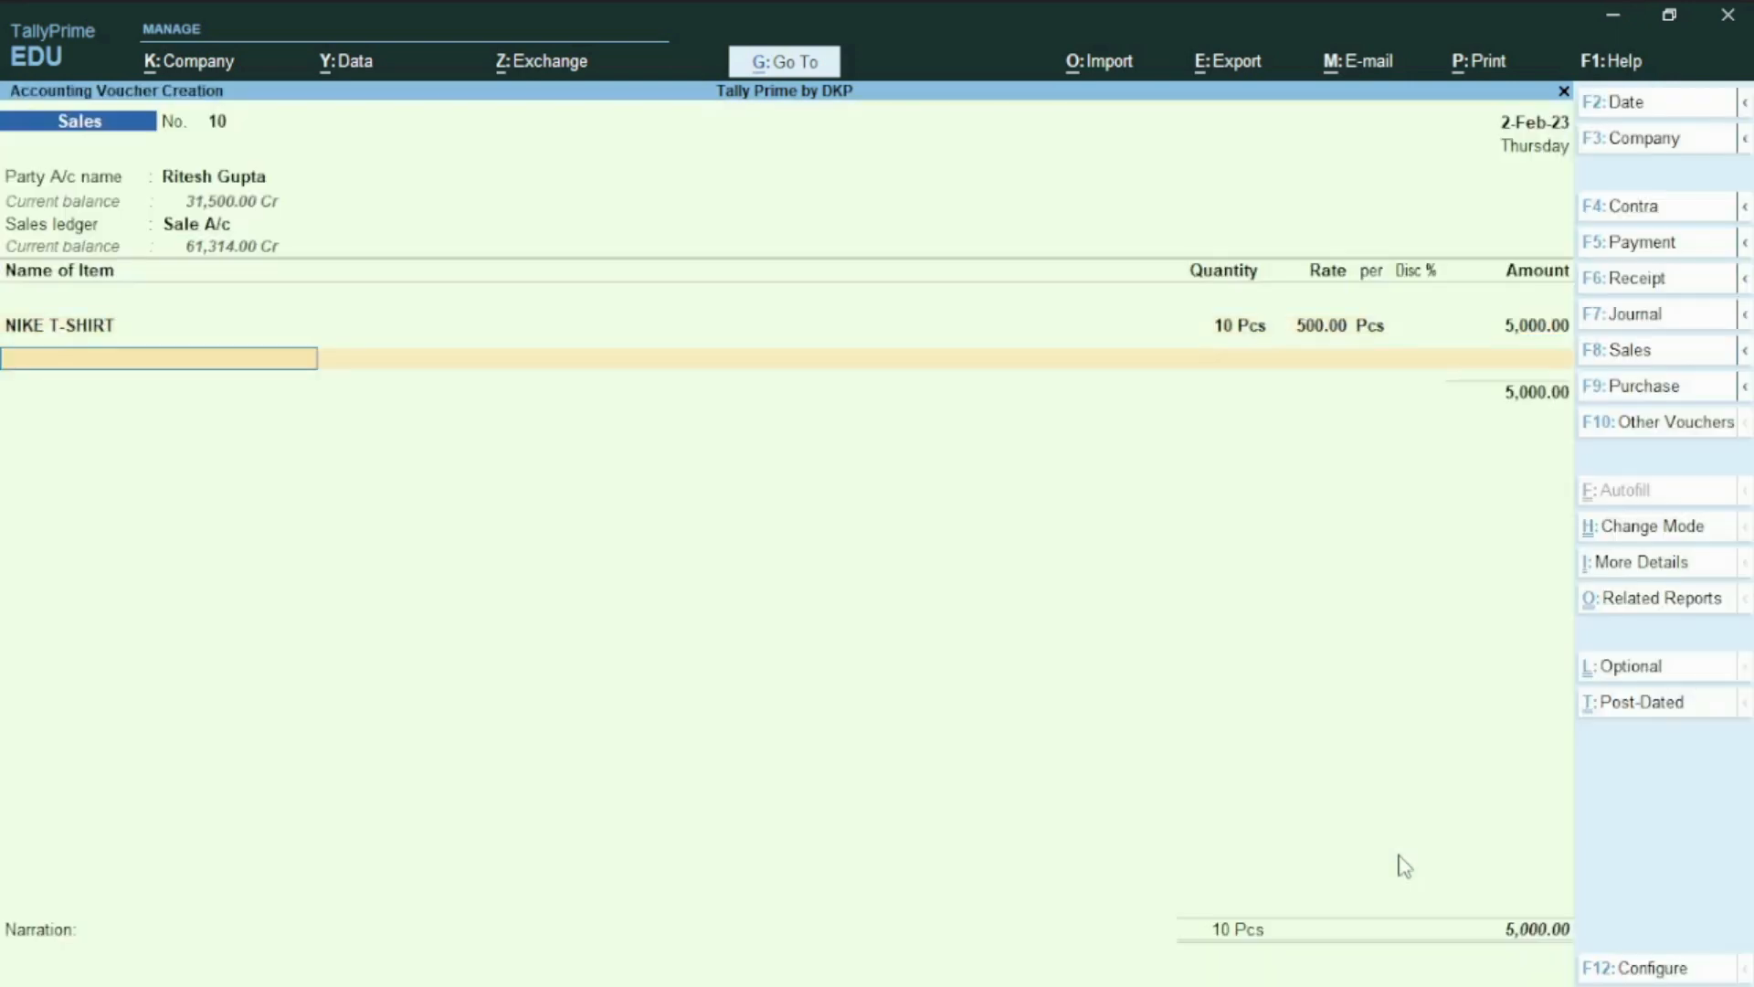
{"action": "key", "text": "ctrl+a"}
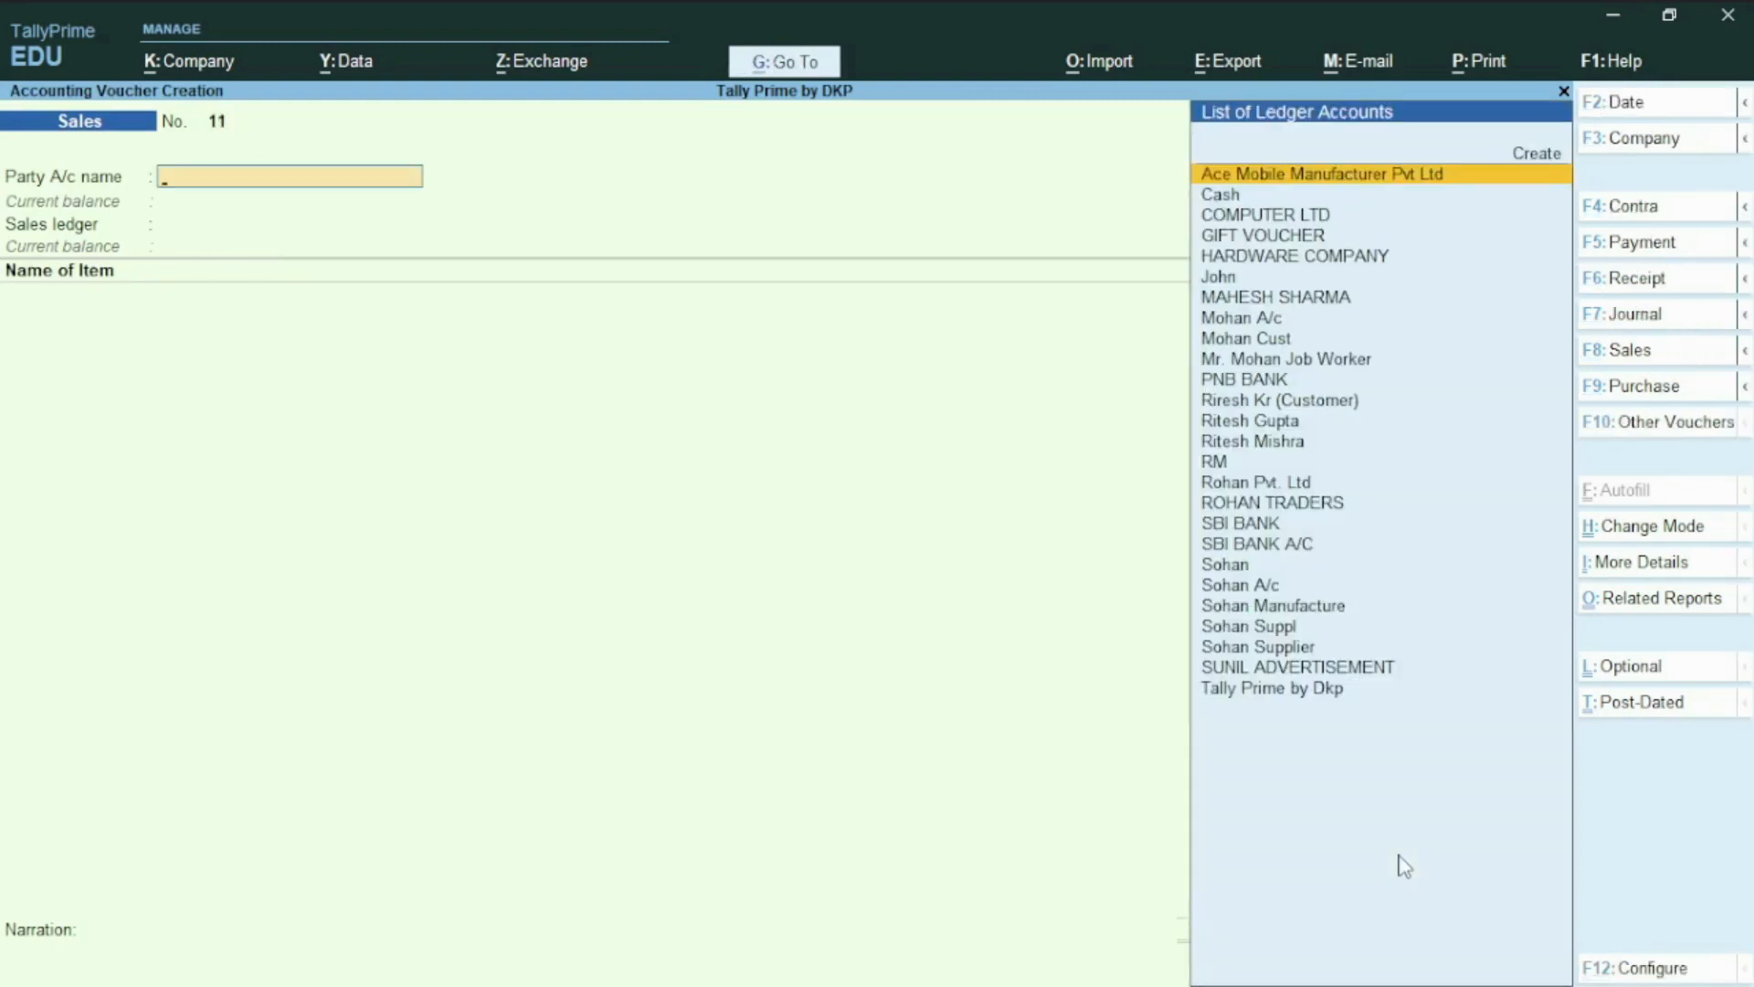
{"action": "key", "text": "Escape"}
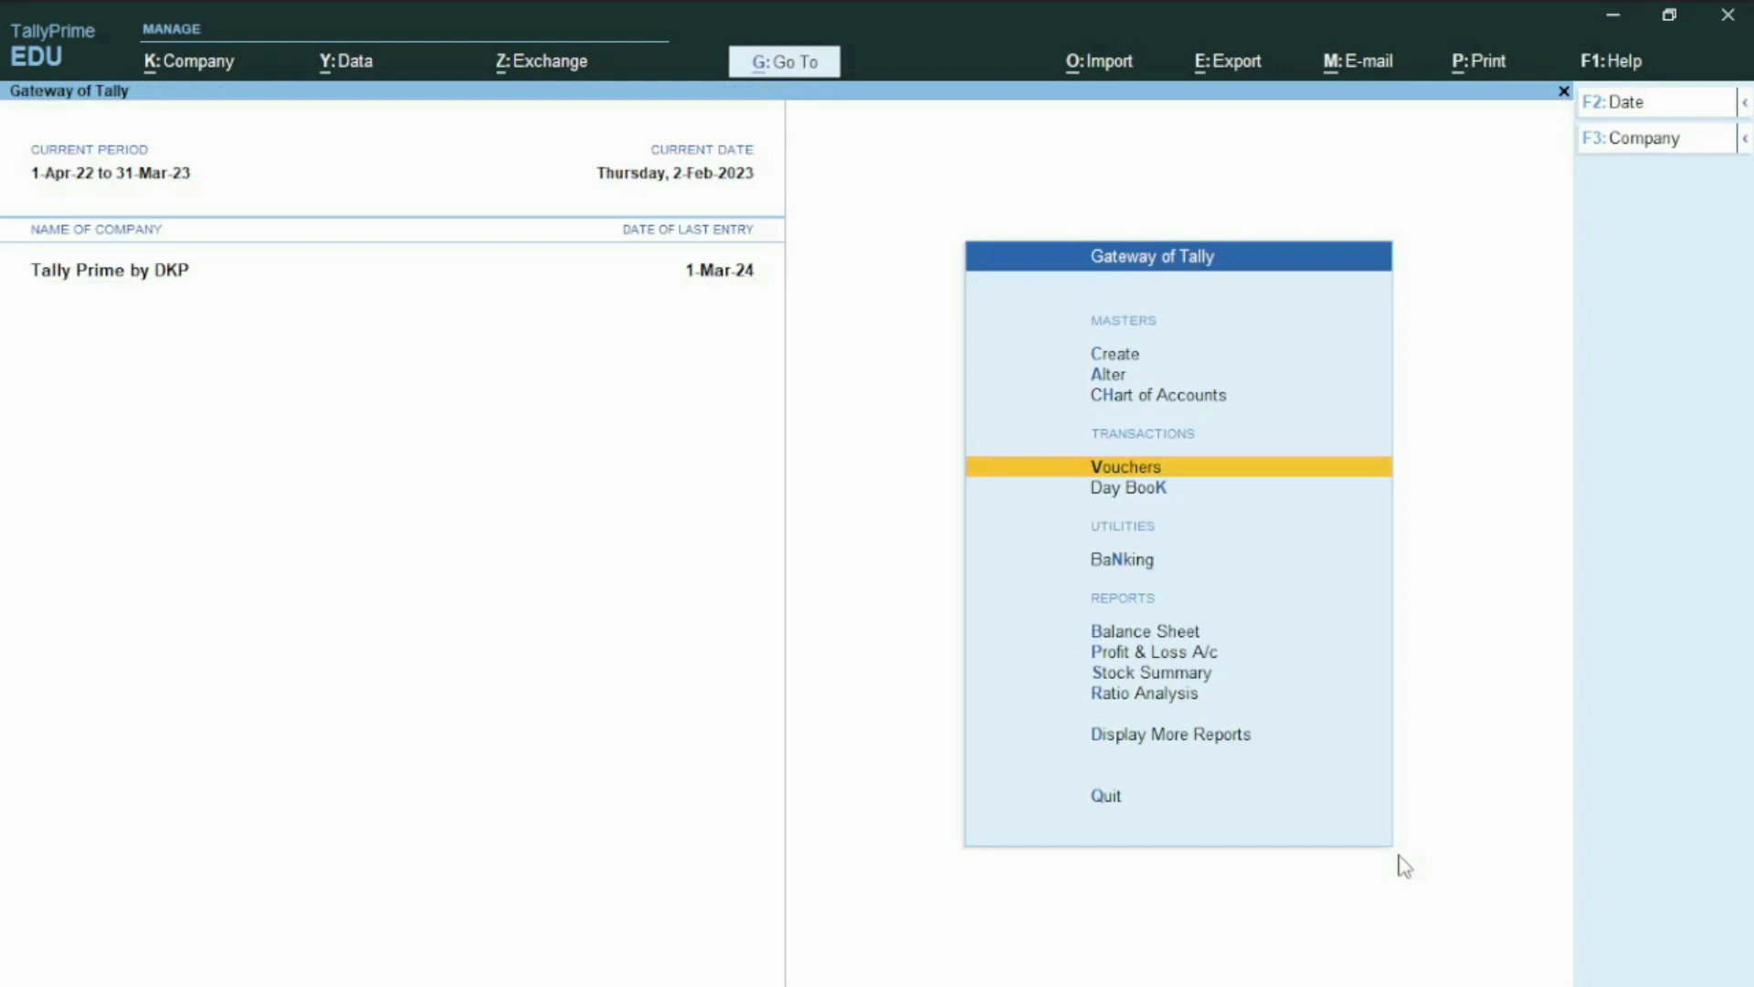
Step: Display the Reorder Status report for the T-SHIRT stock group
{"action": "key", "text": "Down"}
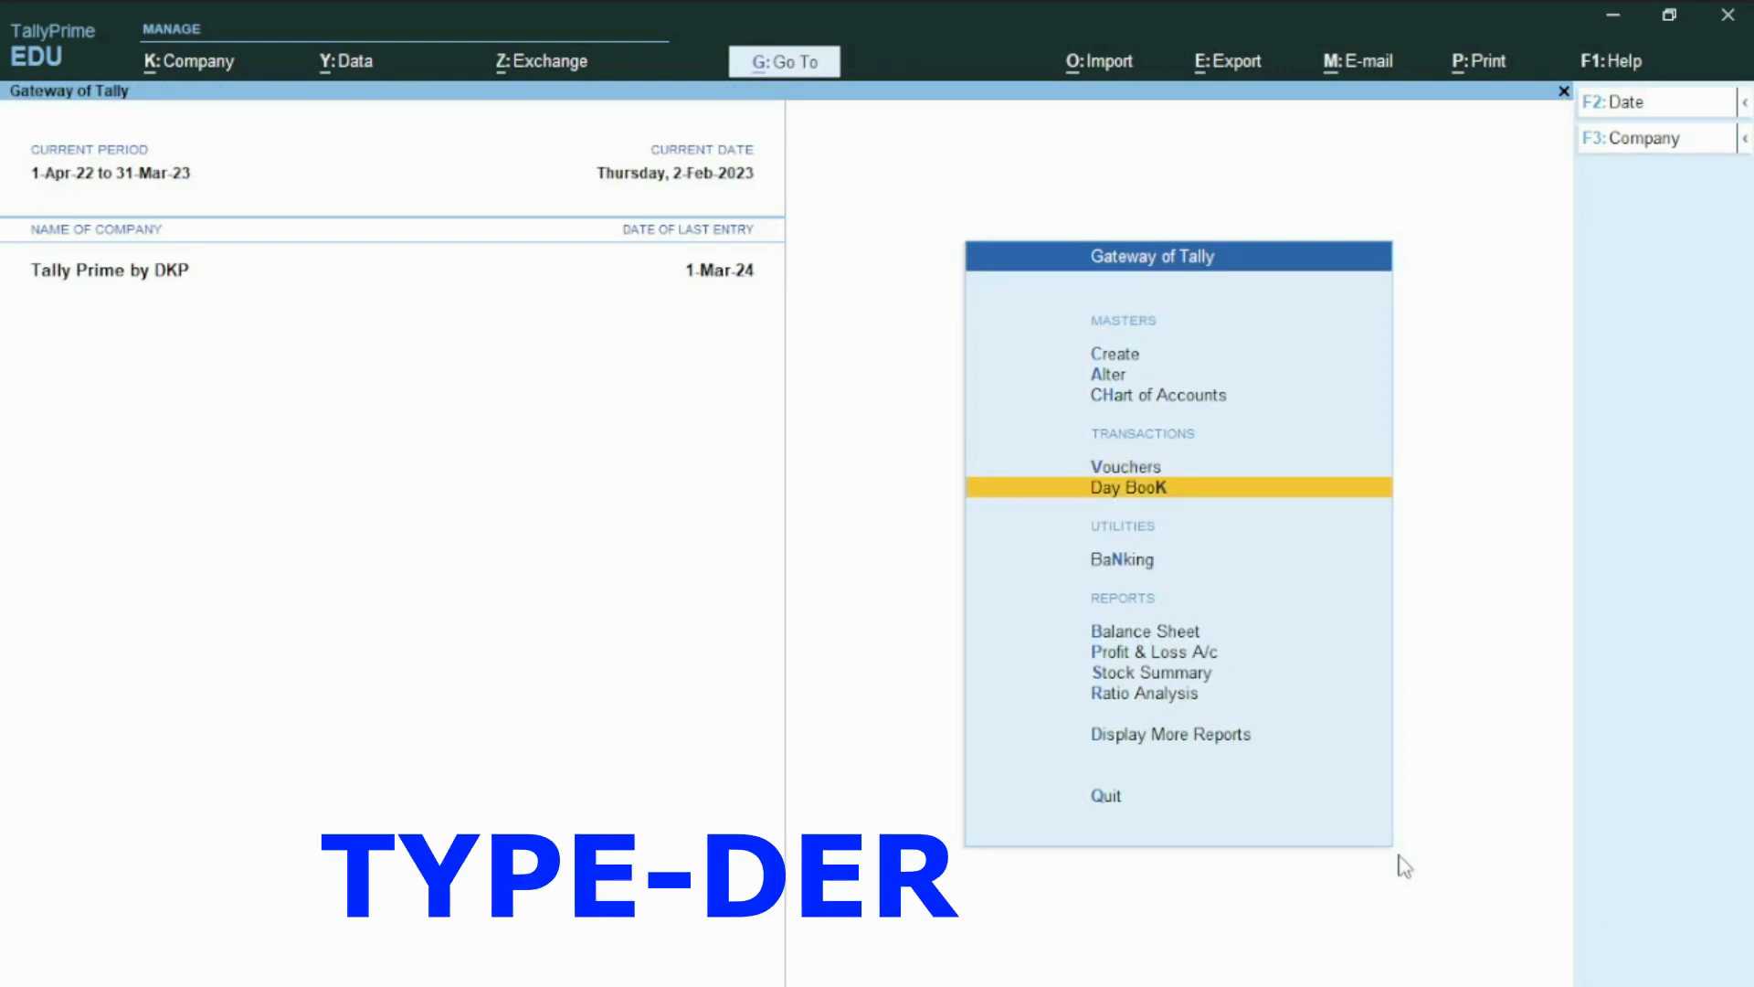
{"action": "key", "text": "d"}
{"action": "key", "text": "e"}
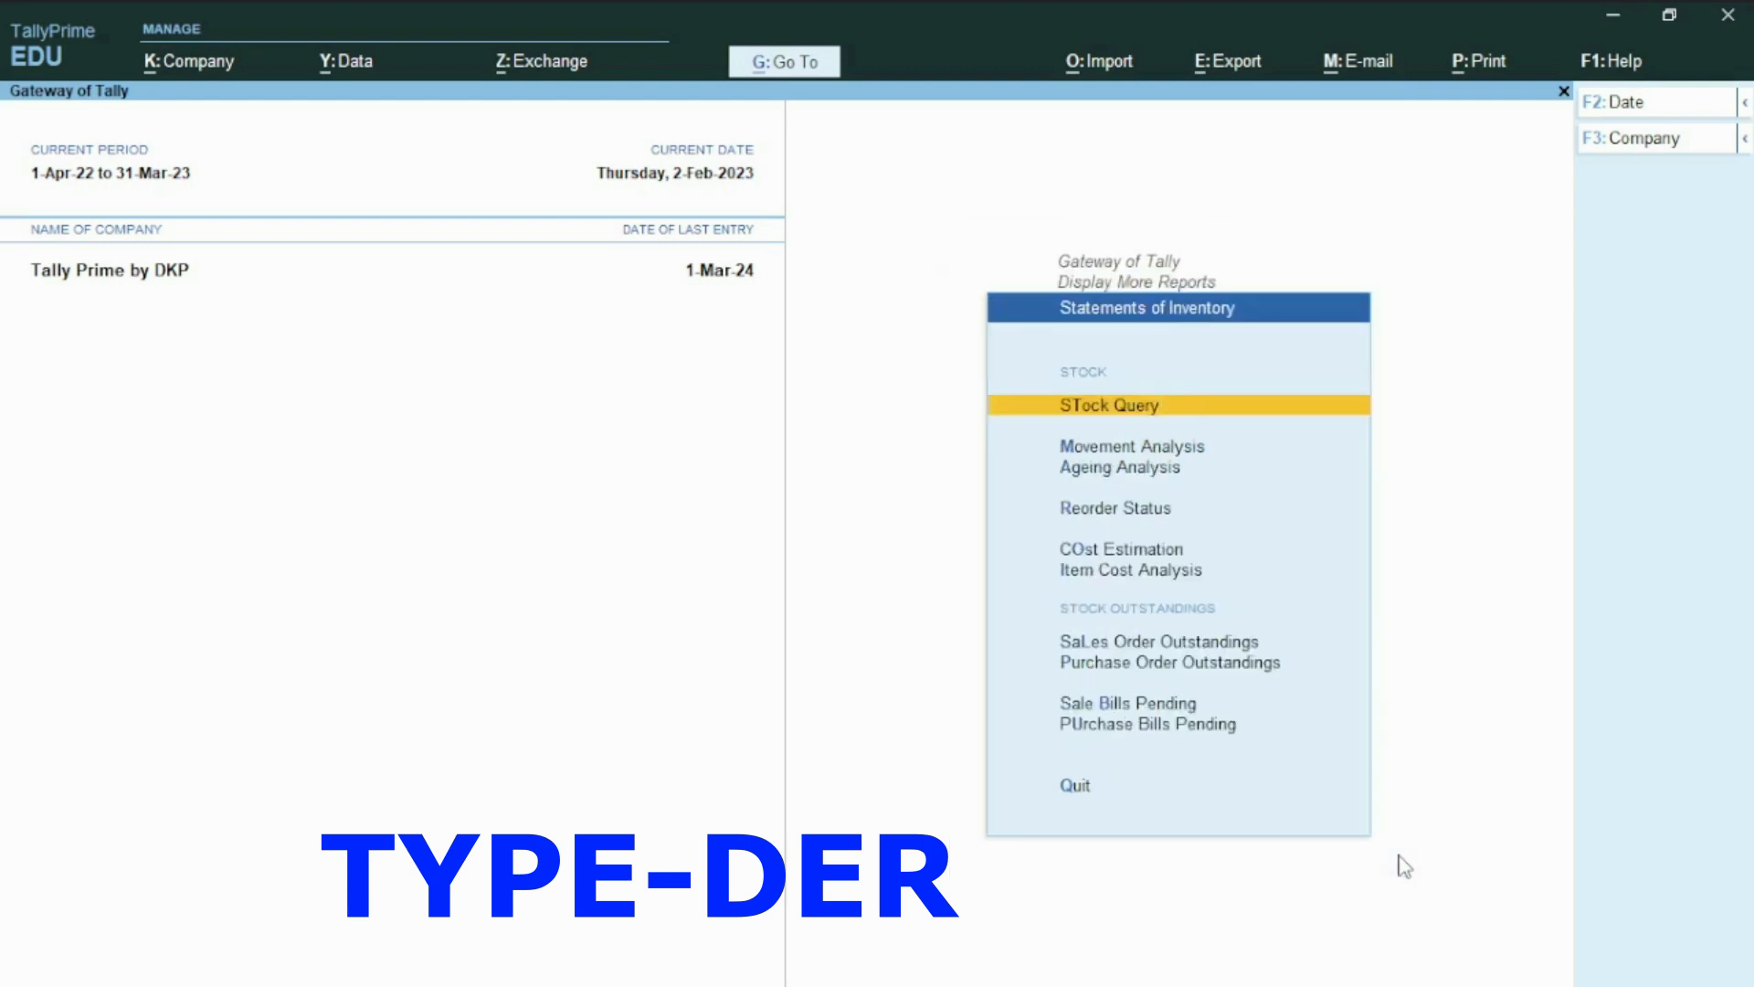
{"action": "key", "text": "r"}
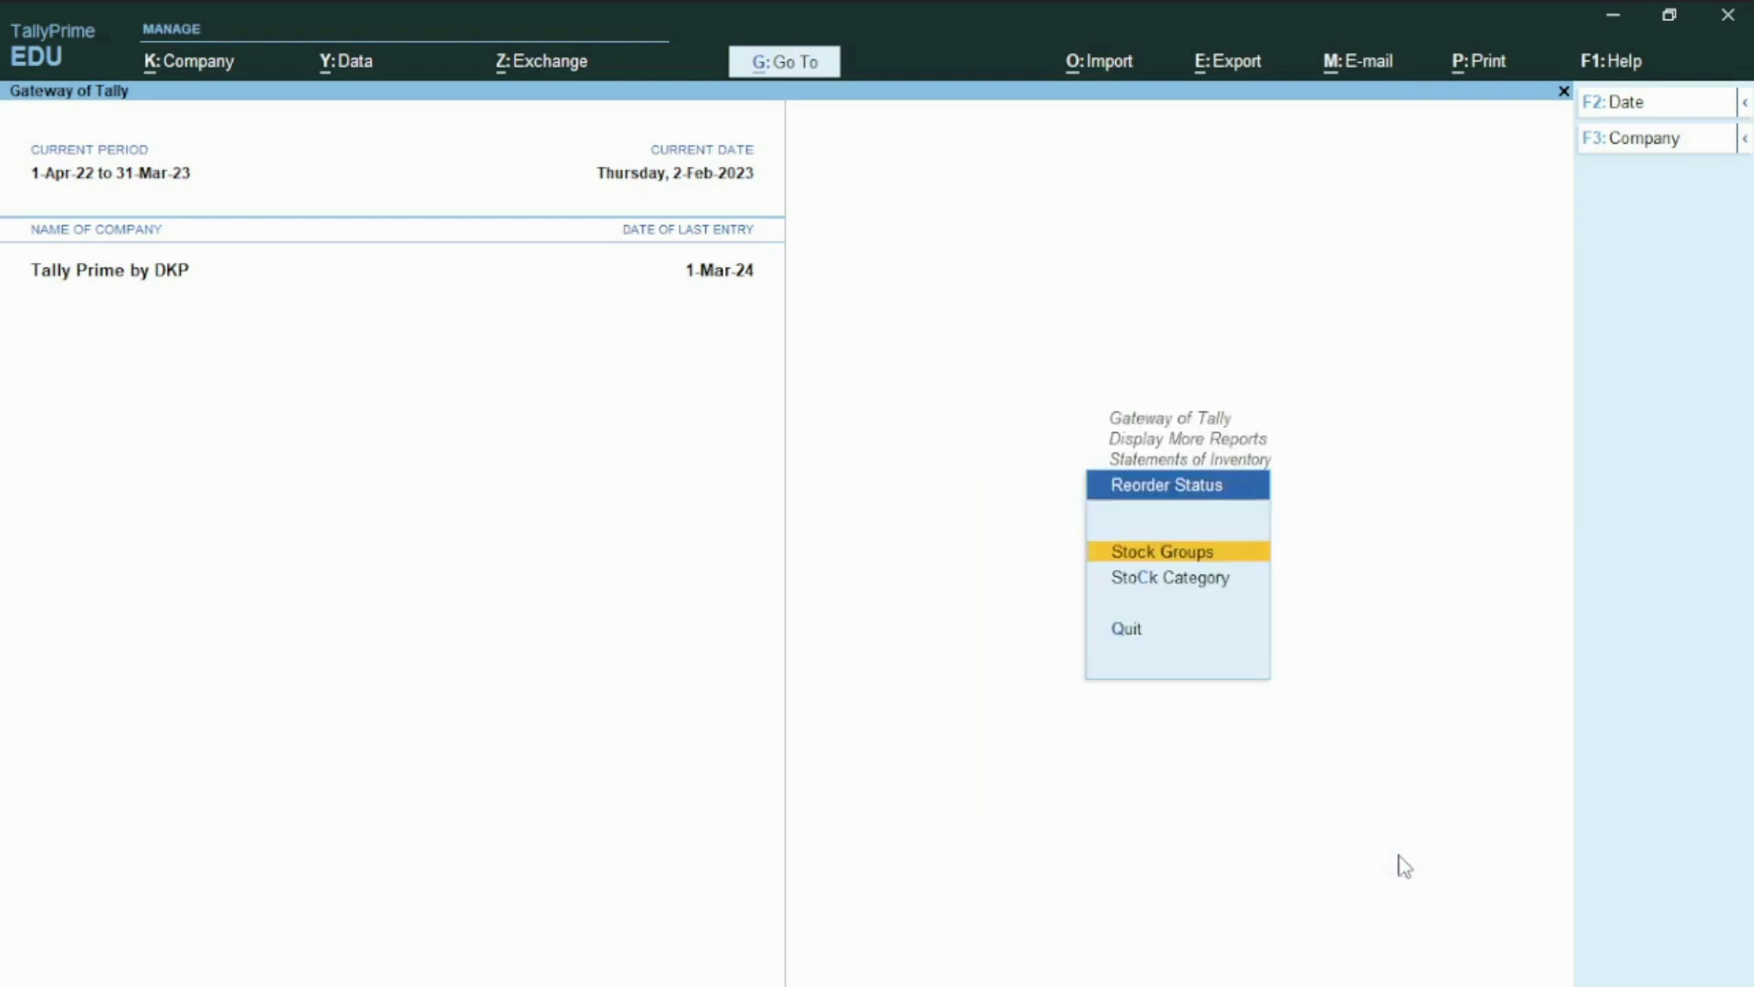
{"action": "key", "text": "Return"}
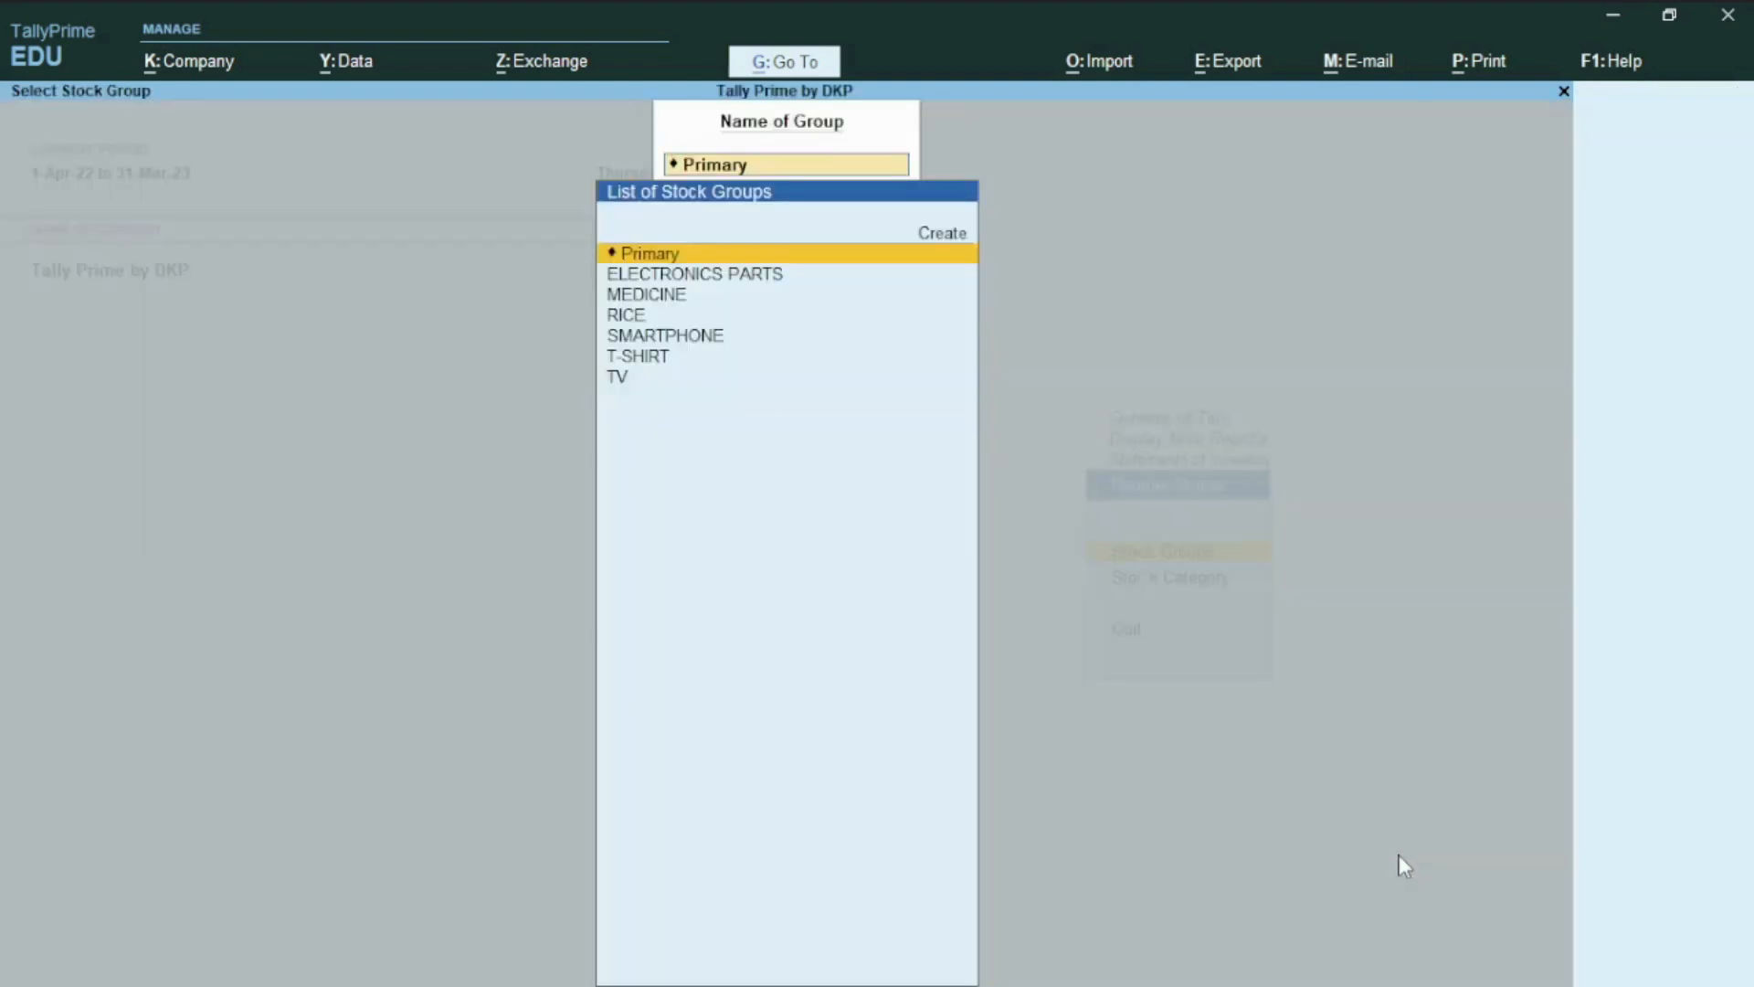
{"action": "type", "text": "T"}
{"action": "key", "text": "Return"}
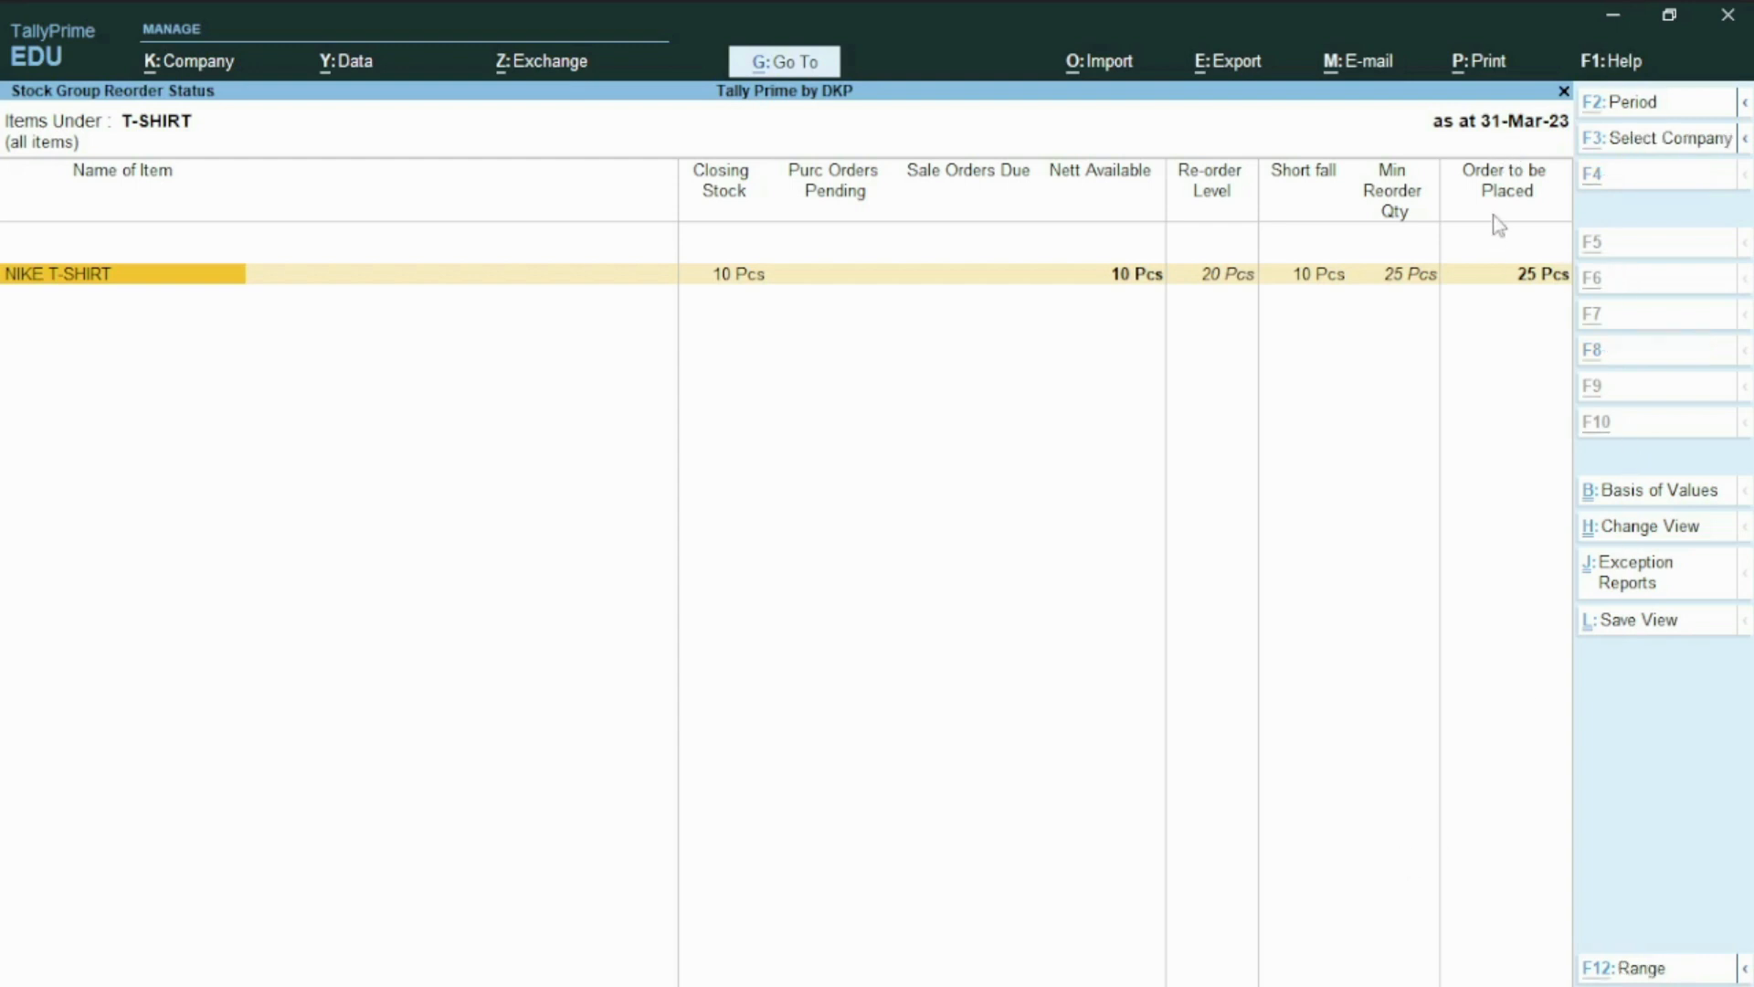
Step: Set the T-SHIRT Reorder Status report period from 1-2-2023 to 2-2-2023
{"action": "key", "text": "alt+F2"}
{"action": "type", "text": "1-2-202"}
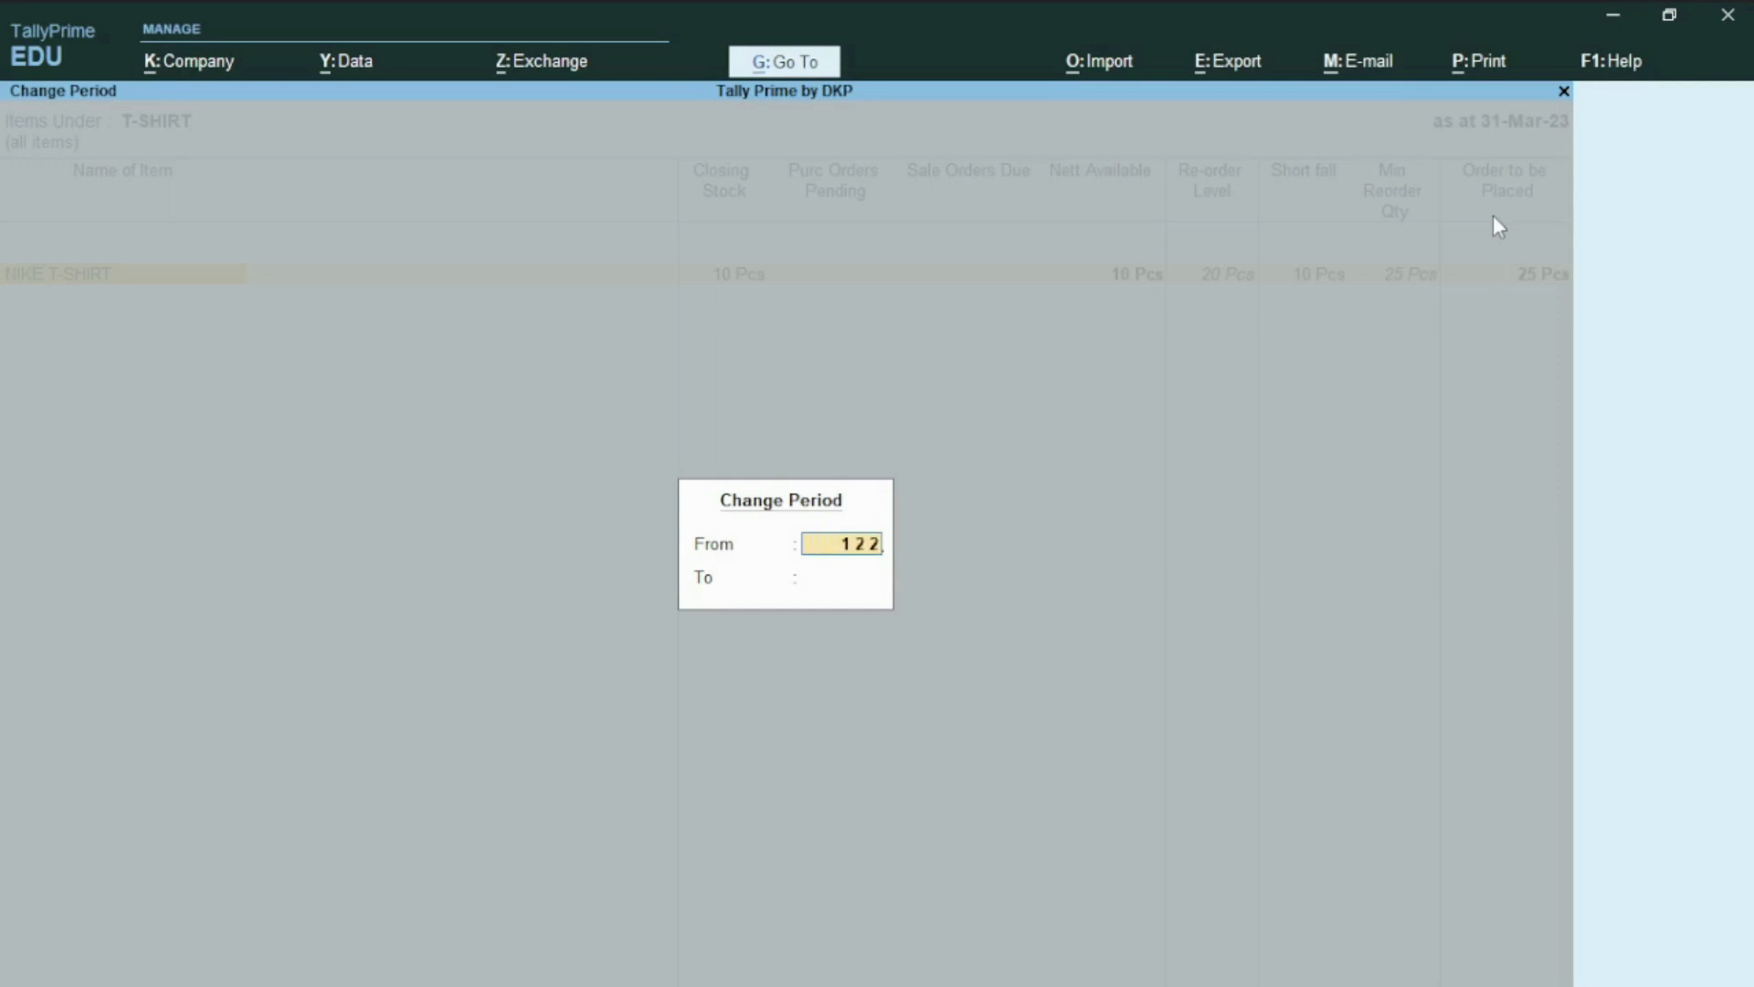
{"action": "type", "text": "3"}
{"action": "key", "text": "Return"}
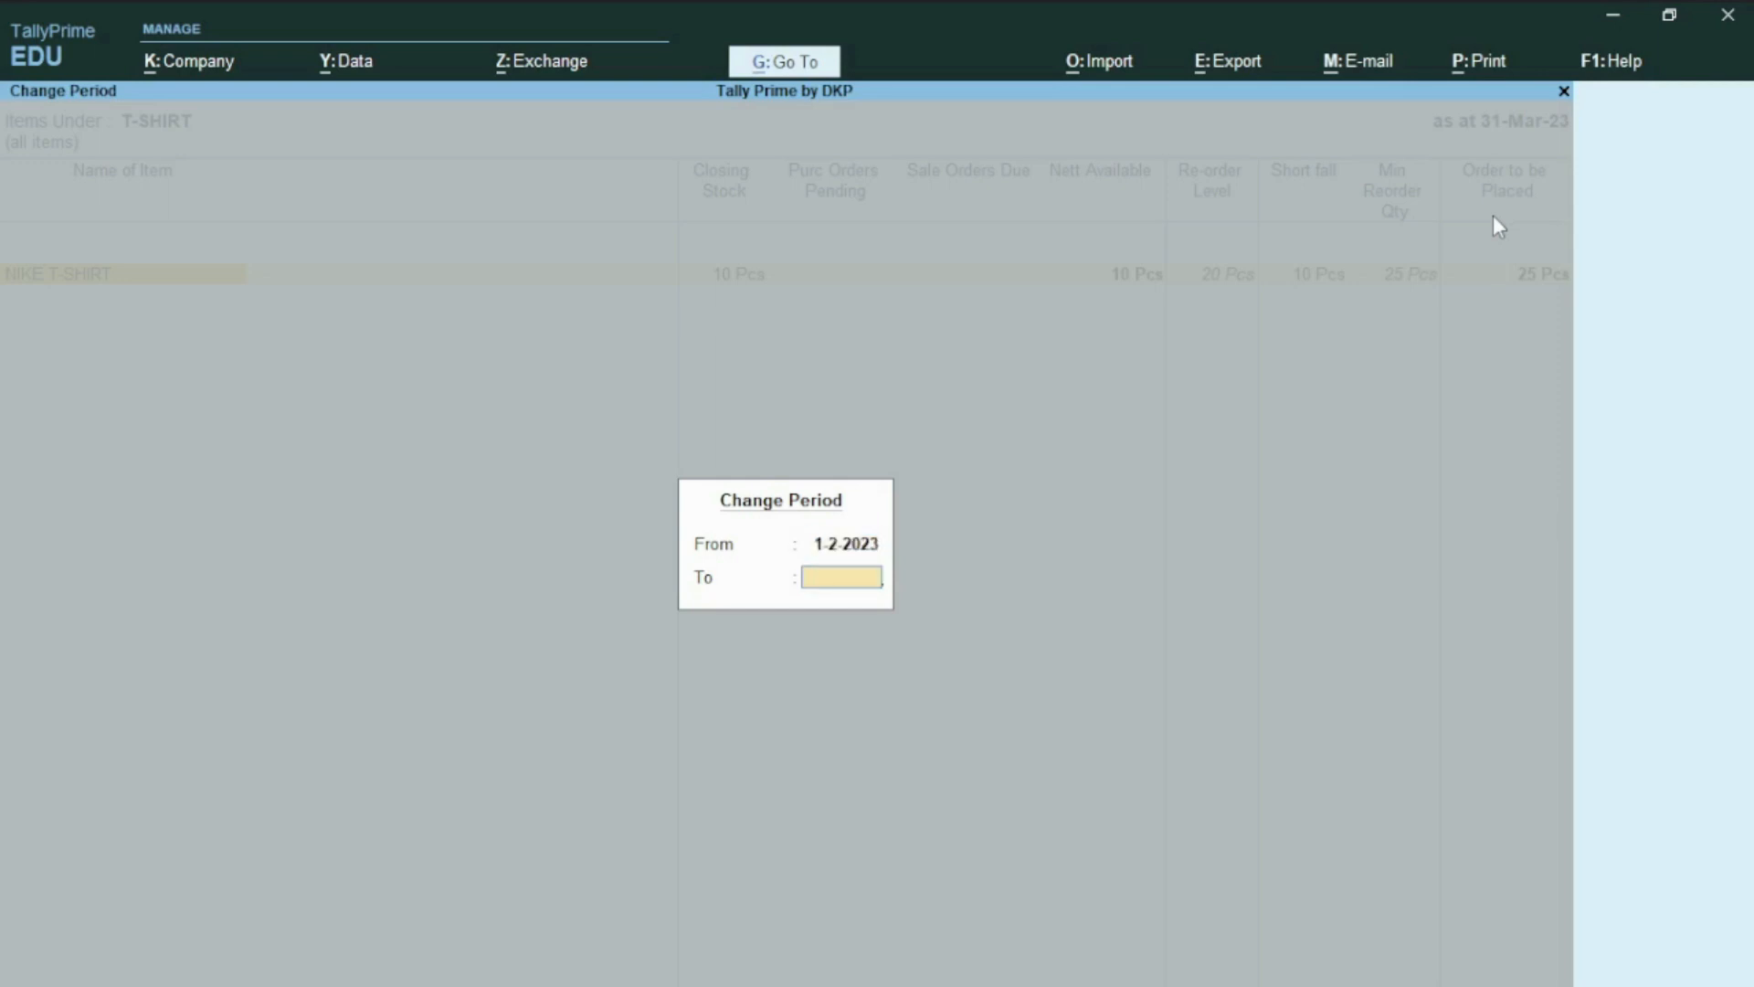
{"action": "type", "text": "2-2-2023"}
{"action": "key", "text": "Return"}
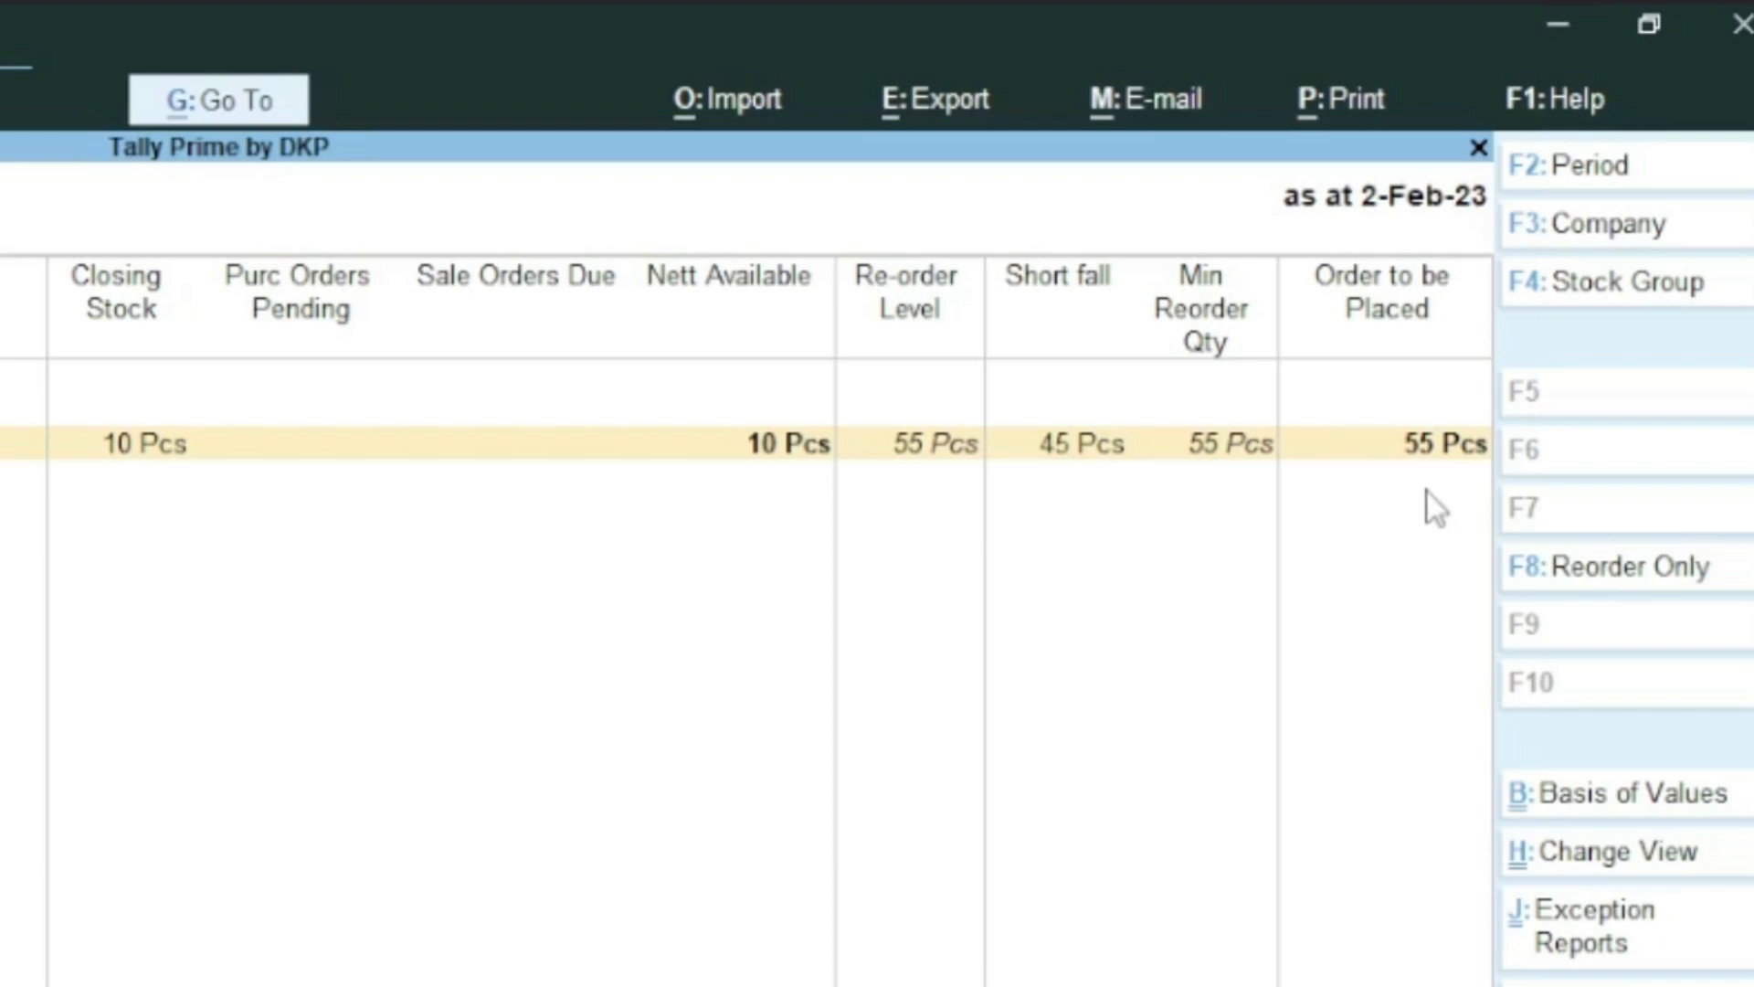
{"action": "key", "text": "alt"}
{"action": "key", "text": "alt"}
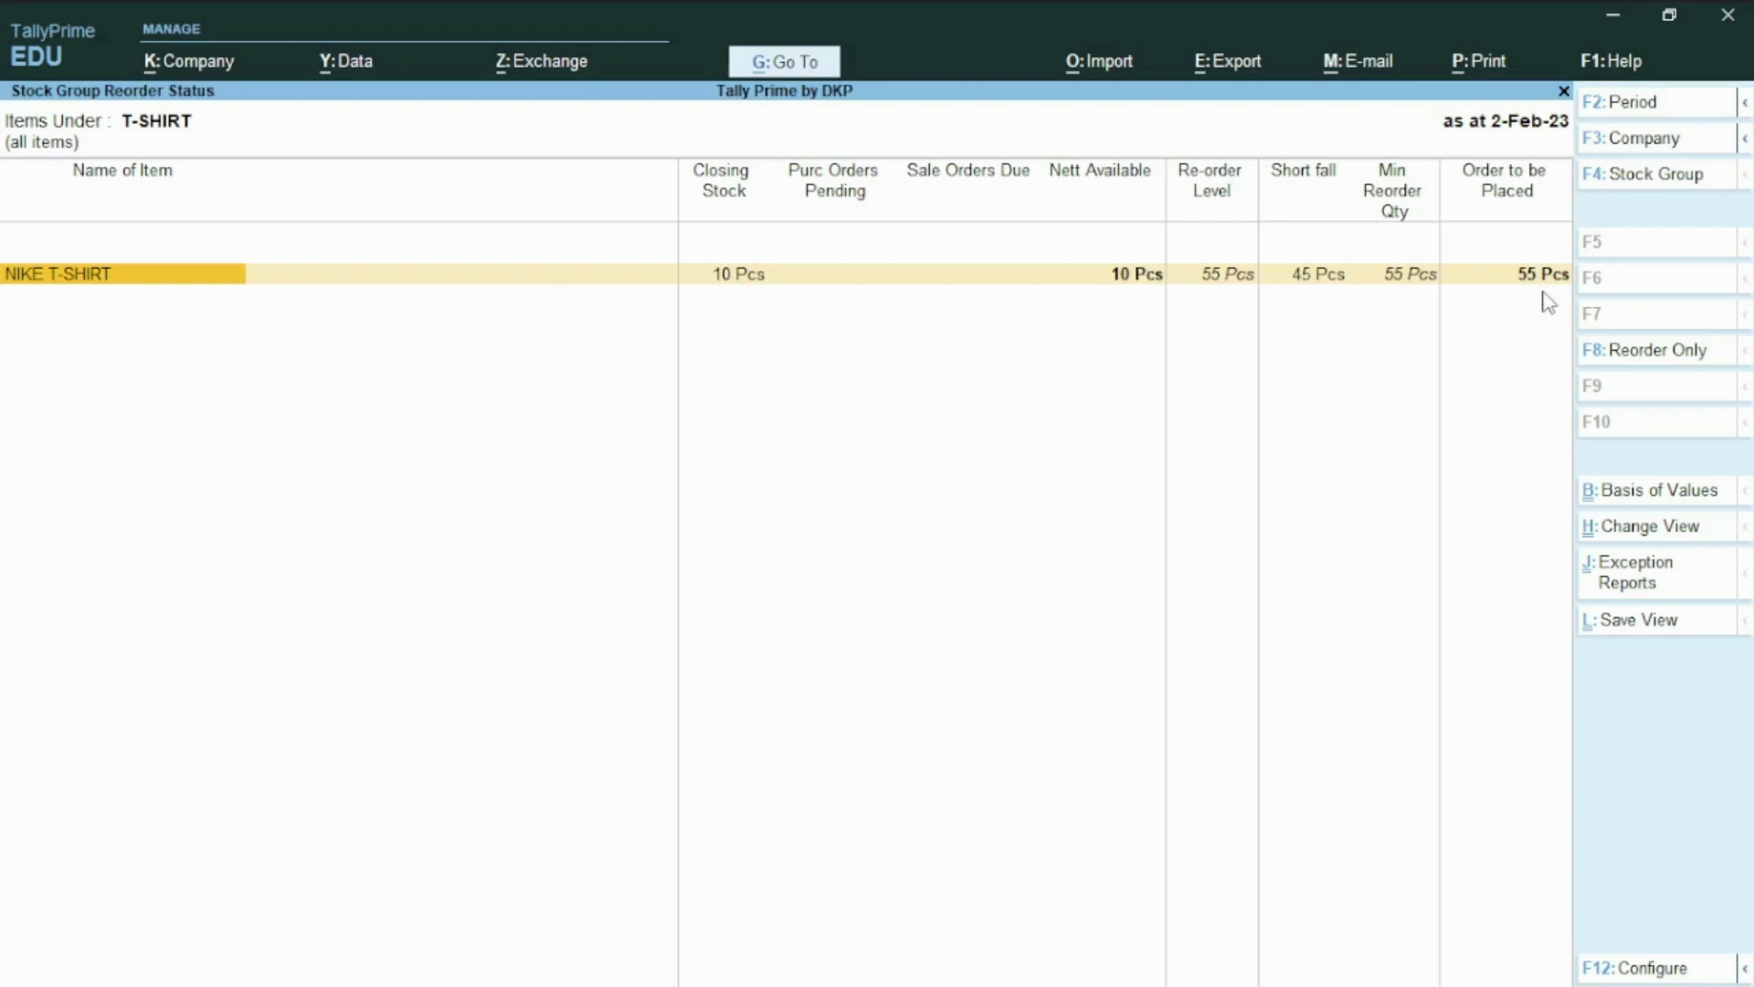
Step: Close the Reorder Status report and return to the Gateway of Tally
{"action": "key", "text": "F4"}
{"action": "key", "text": "Escape"}
{"action": "key", "text": "Escape"}
{"action": "key", "text": "Escape"}
{"action": "key", "text": "Escape"}
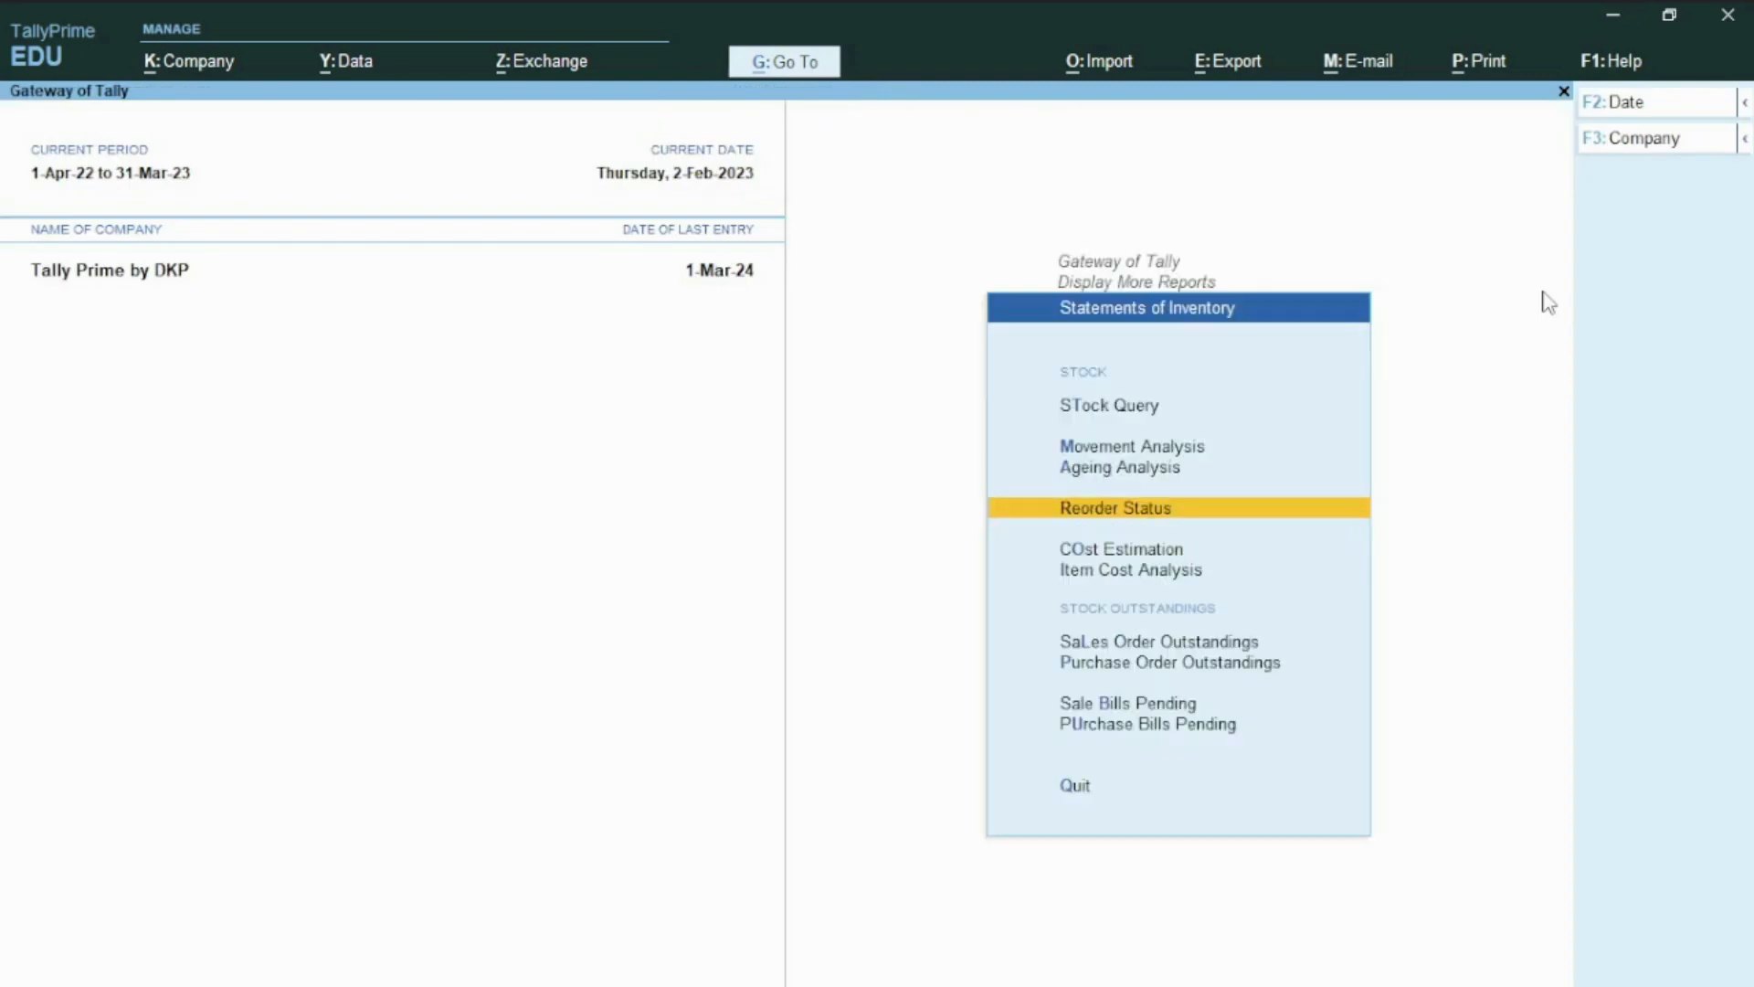
{"action": "key", "text": "Escape"}
{"action": "key", "text": "Escape"}
{"action": "key", "text": "Escape"}
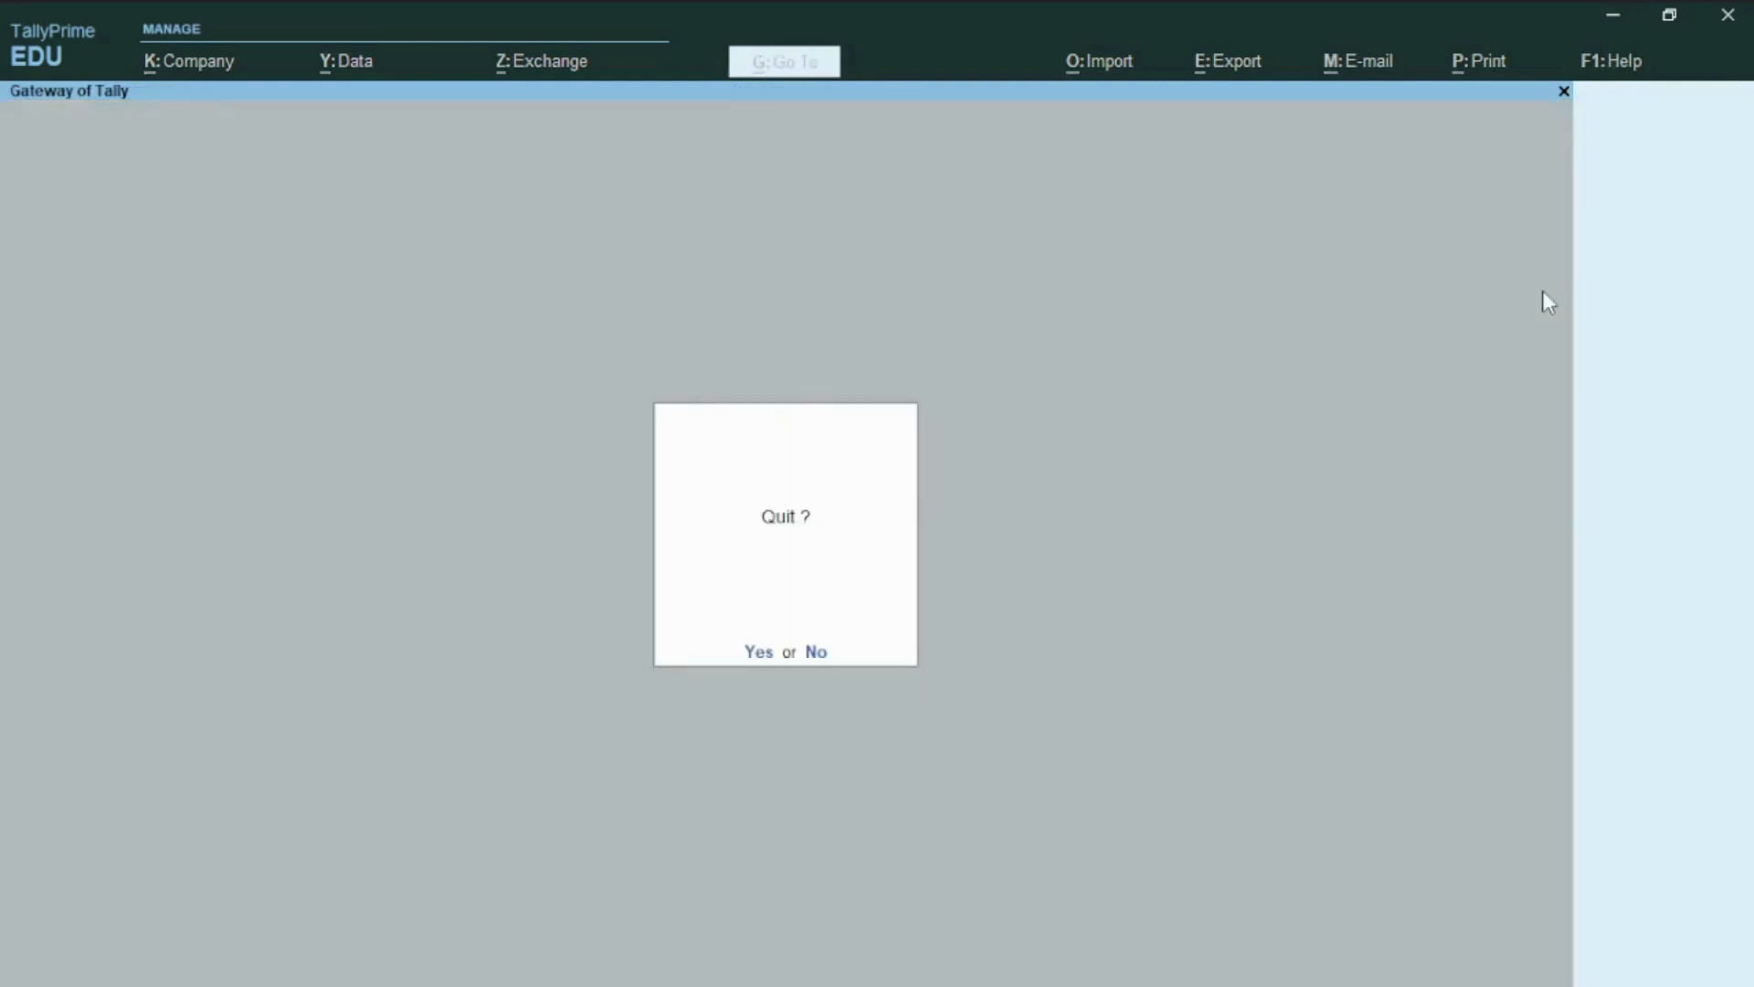
{"action": "key", "text": "Escape"}
Step: Start a Purchase Order voucher, select the supplier's account as the party and accept the default order and party details
{"action": "key", "text": "v"}
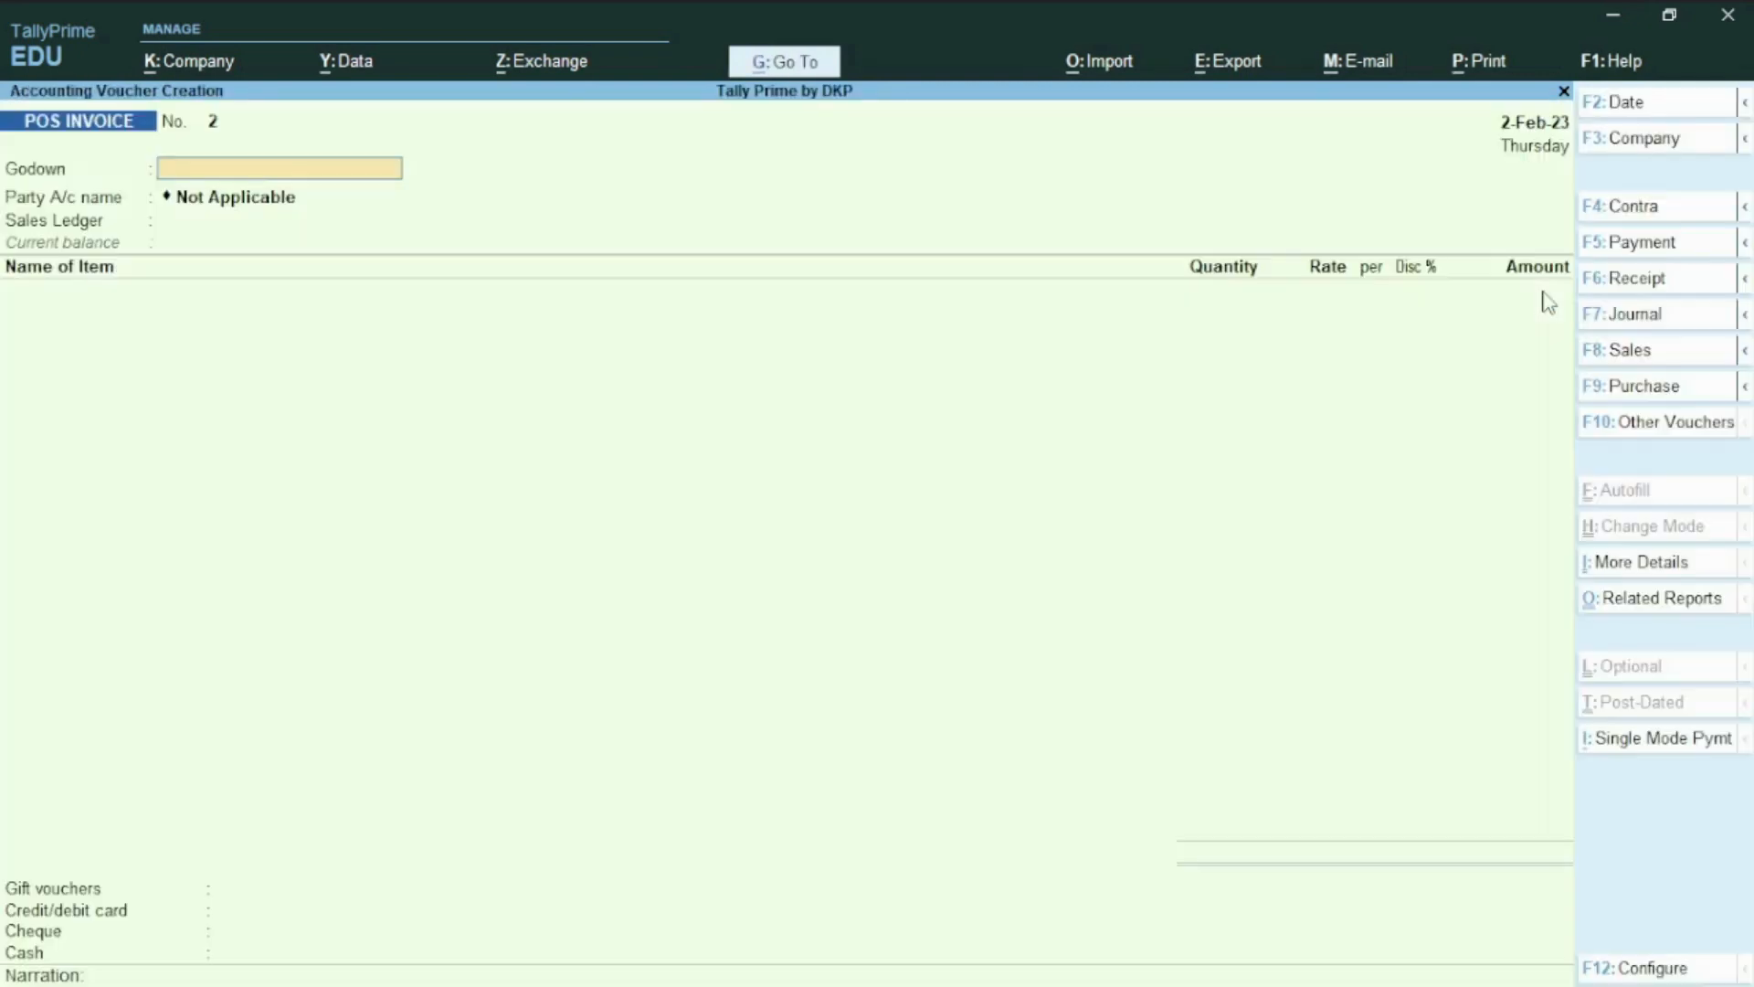
{"action": "key", "text": "ctrl+F9"}
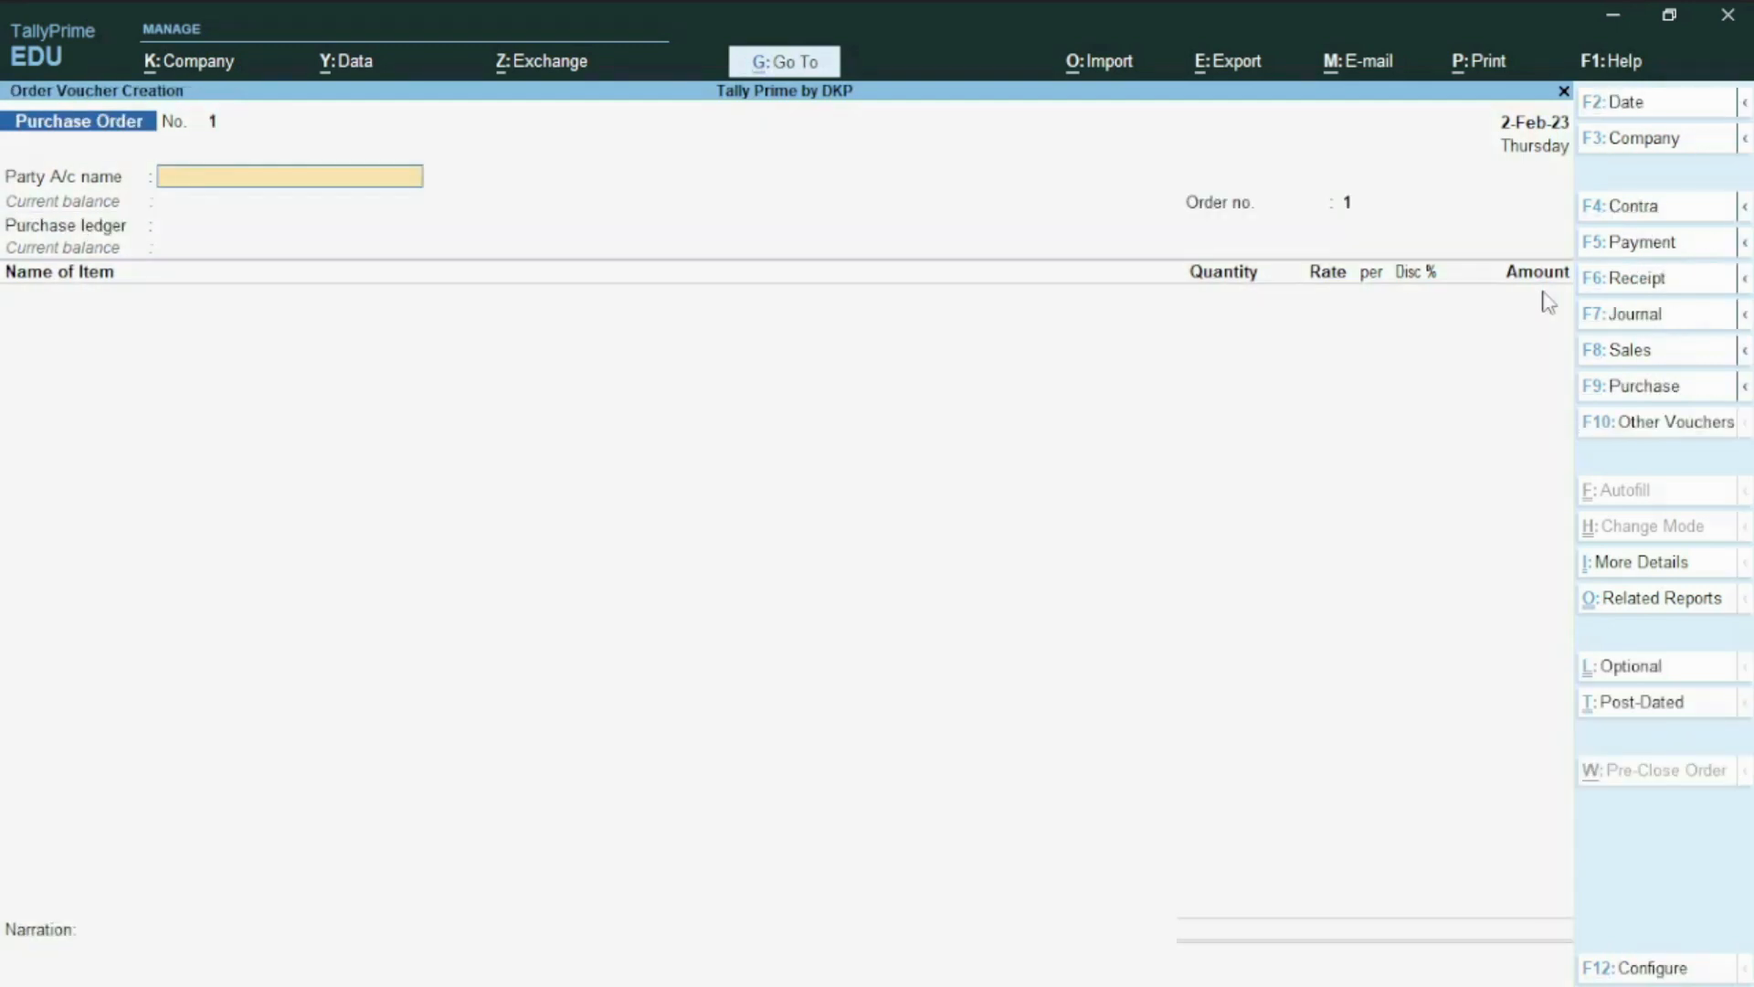
{"action": "type", "text": "C"}
{"action": "key", "text": "Down"}
{"action": "key", "text": "Down"}
{"action": "key", "text": "Down"}
{"action": "key", "text": "Down"}
{"action": "key", "text": "Down"}
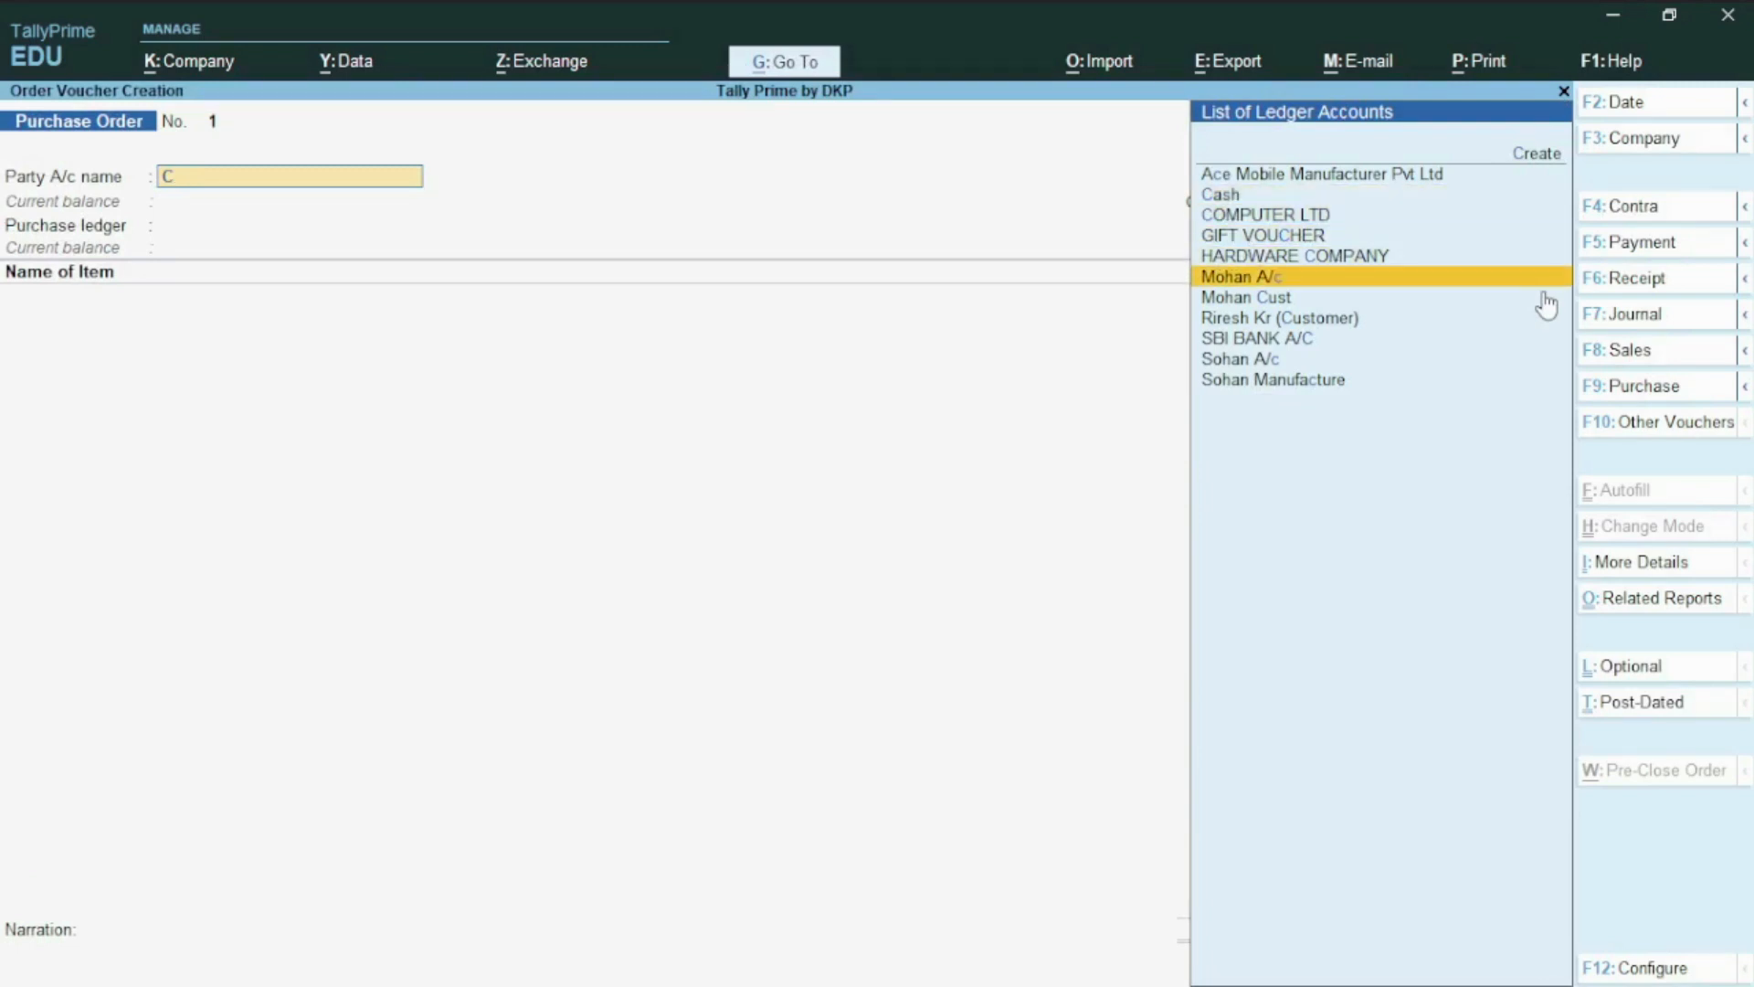
{"action": "key", "text": "Return"}
{"action": "key", "text": "ctrl+a"}
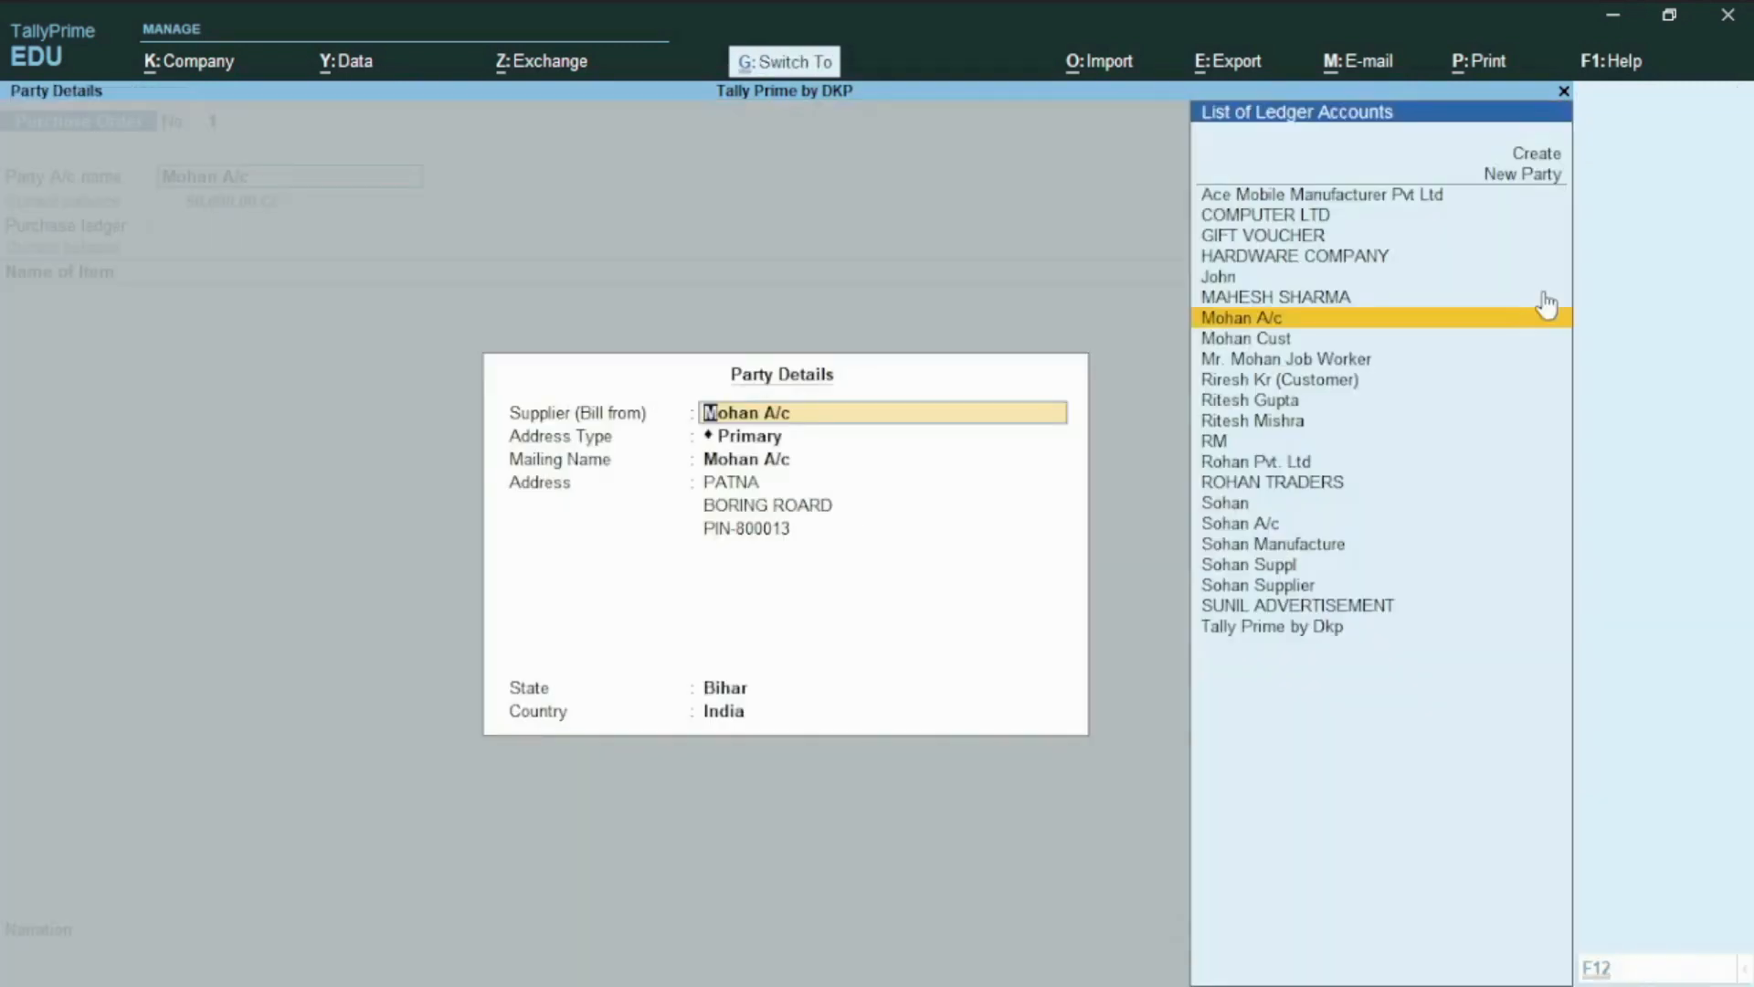
{"action": "key", "text": "ctrl+a"}
{"action": "key", "text": "Return"}
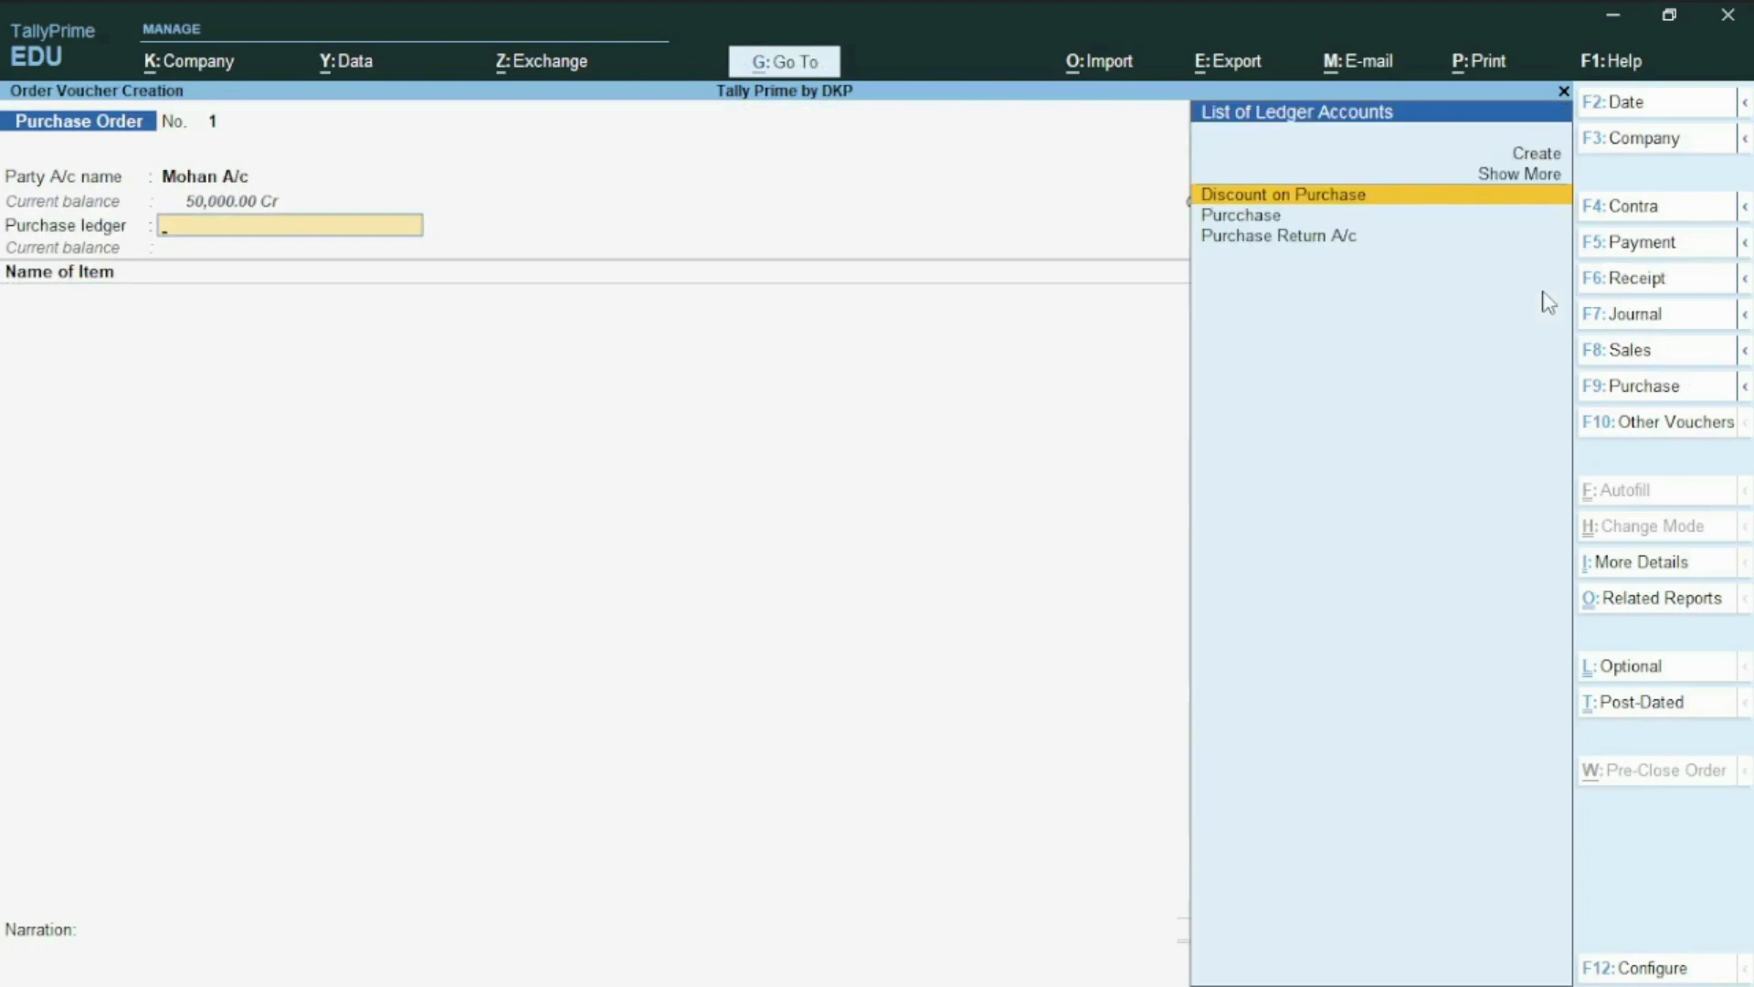
Step: Choose Purcchase as the purchase ledger and add NIKE T-SHIRT as the ordered item
{"action": "key", "text": "Down"}
{"action": "key", "text": "Return"}
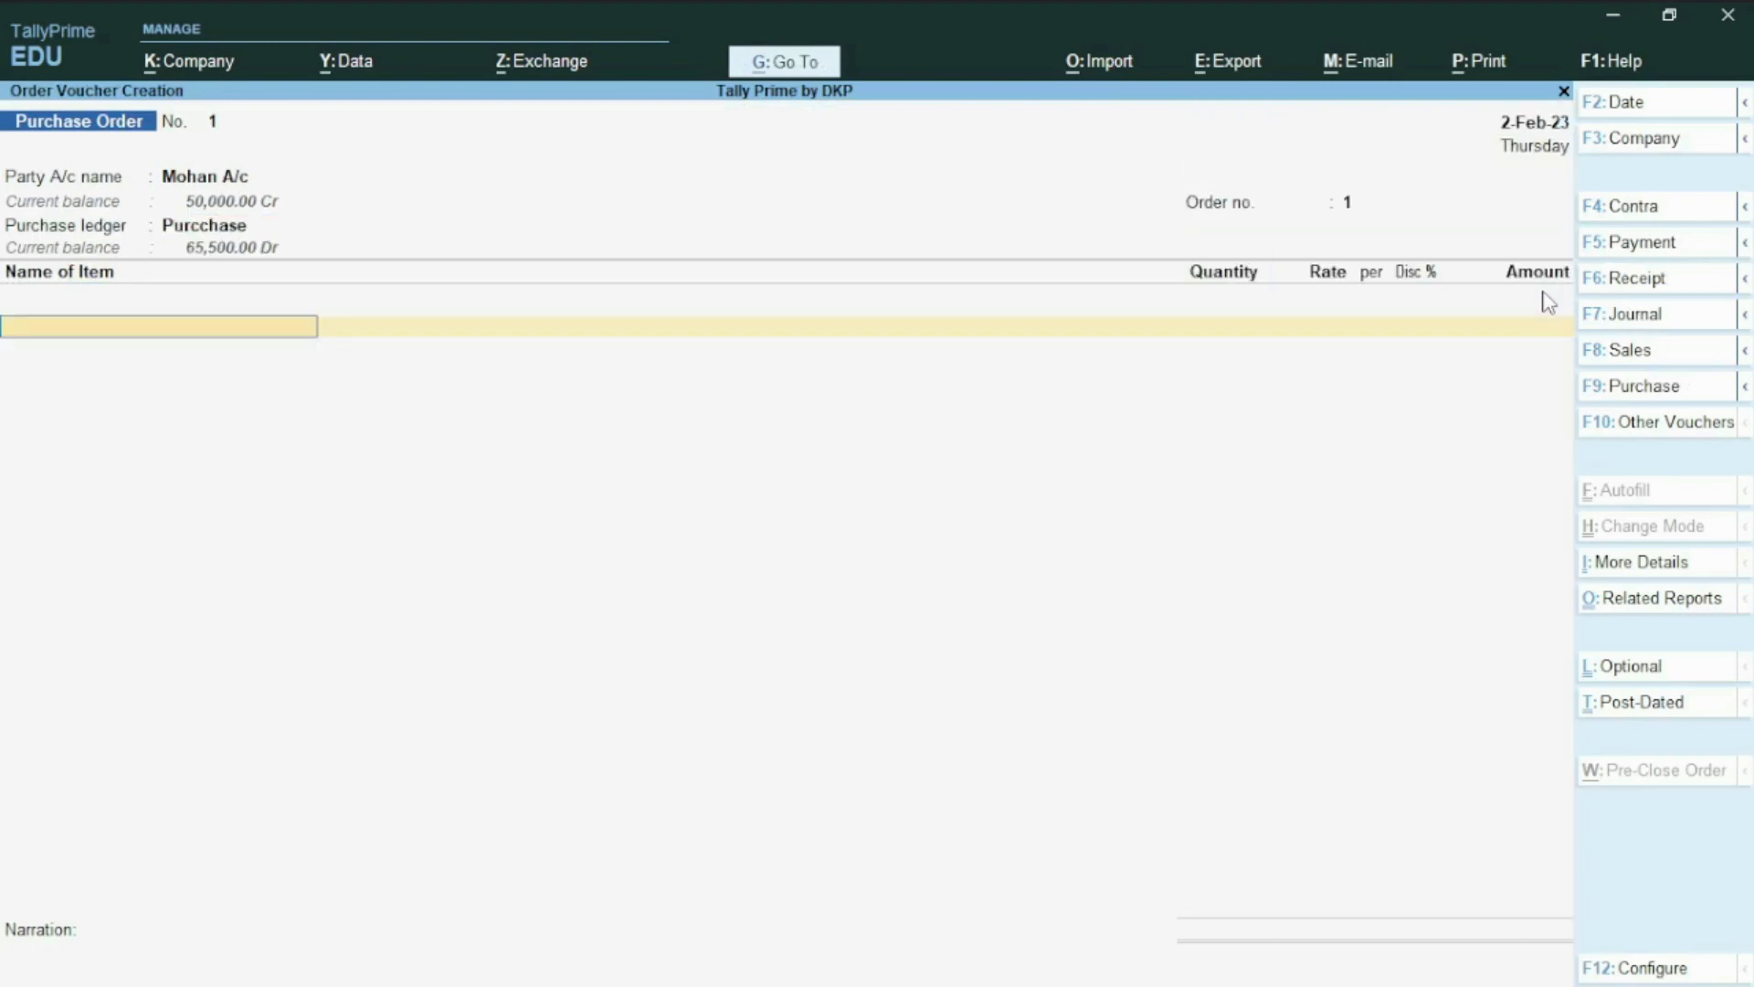
{"action": "type", "text": "NIKE T-SHIRT"}
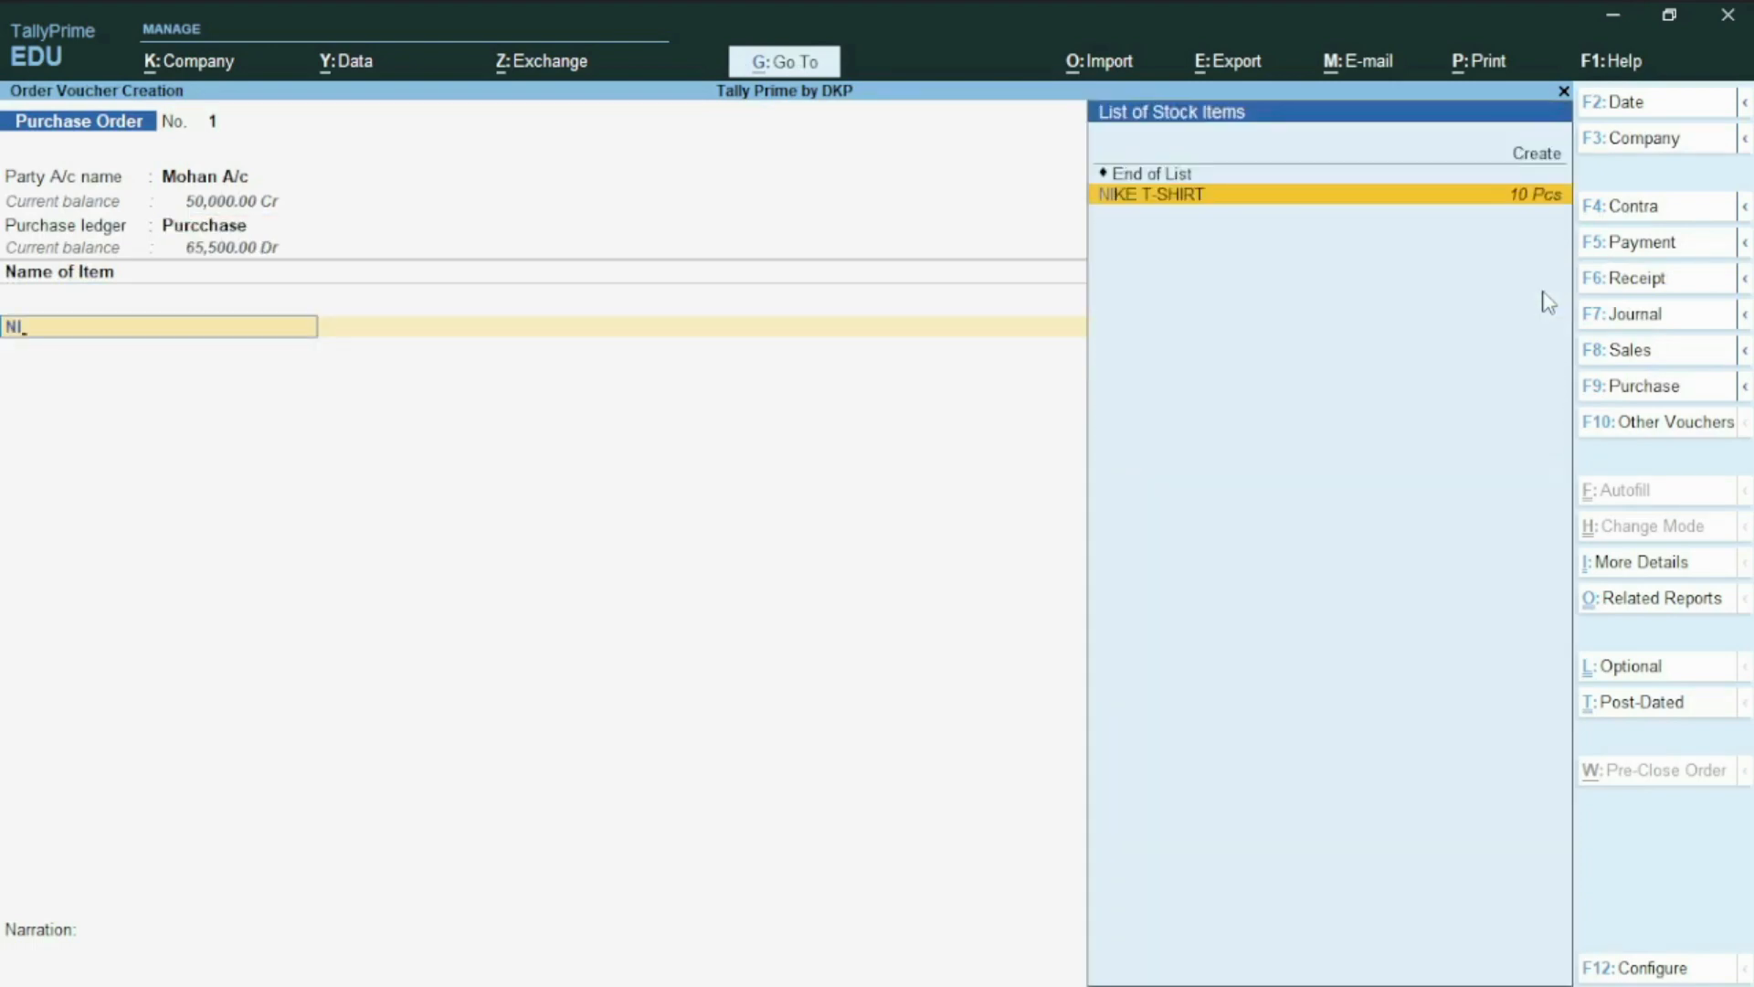
{"action": "key", "text": "Return"}
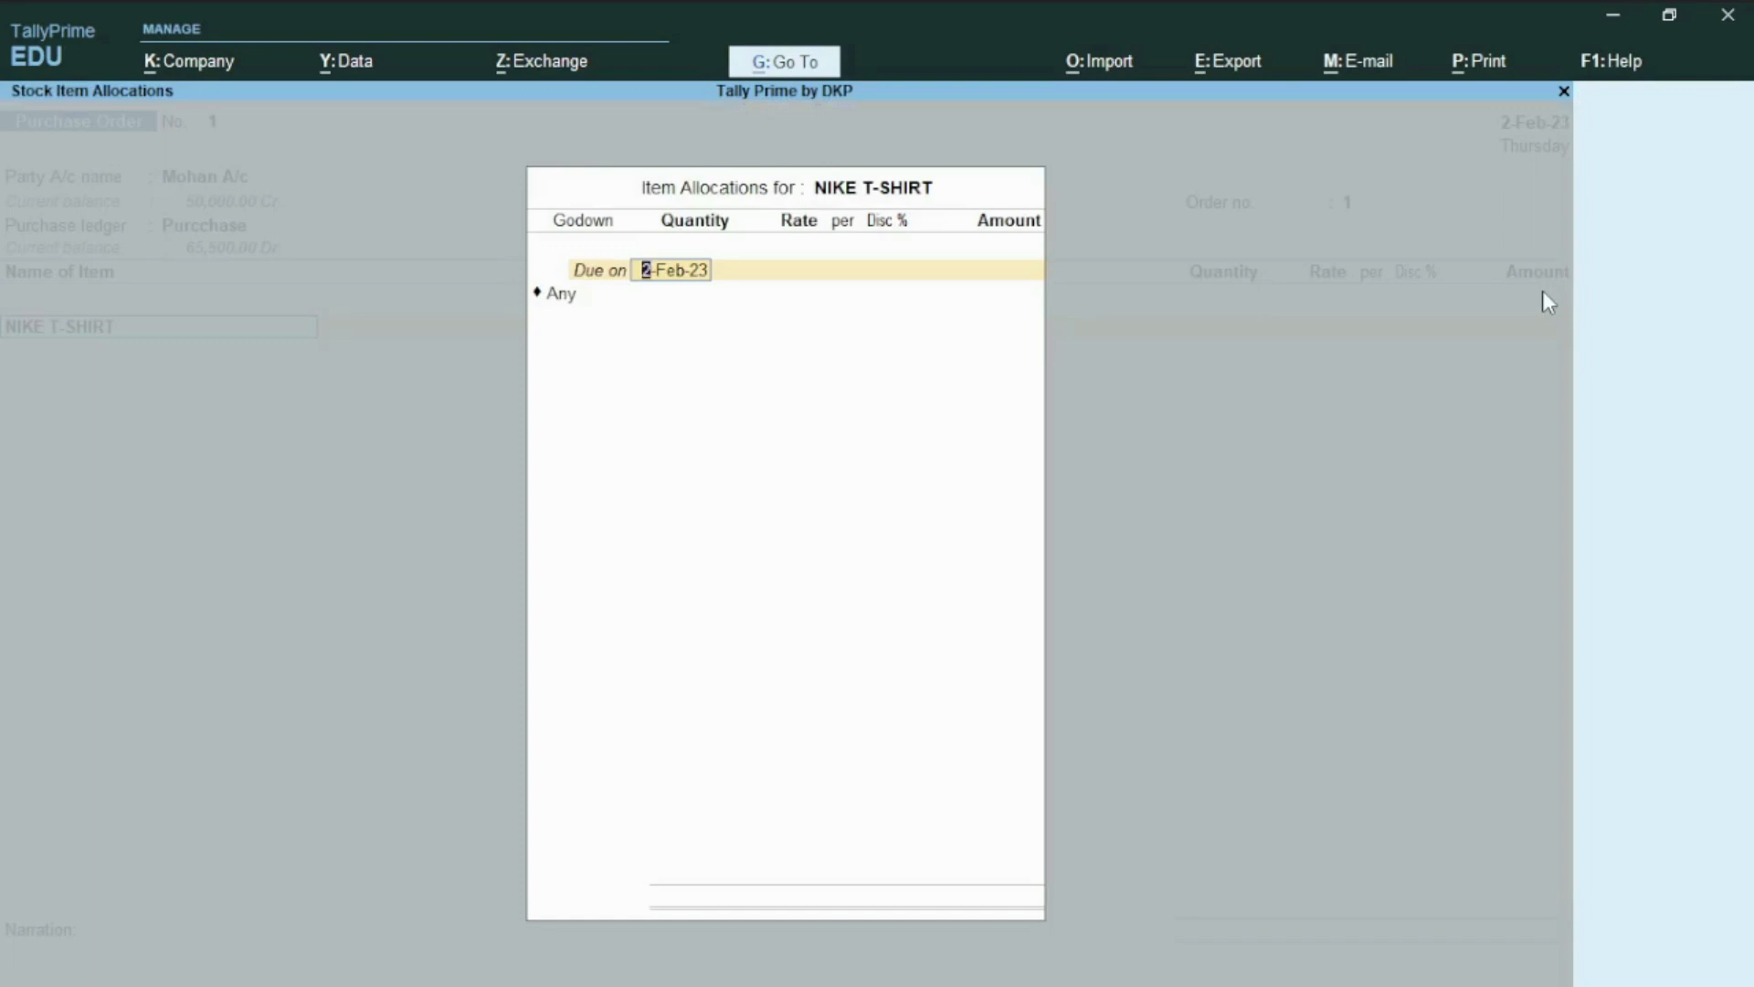
Step: Keep the due date 2-Feb-23 and allocate 55 Pcs to Main Location at the default rate
{"action": "key", "text": "Return"}
{"action": "type", "text": "M"}
{"action": "key", "text": "Return"}
{"action": "type", "text": "55"}
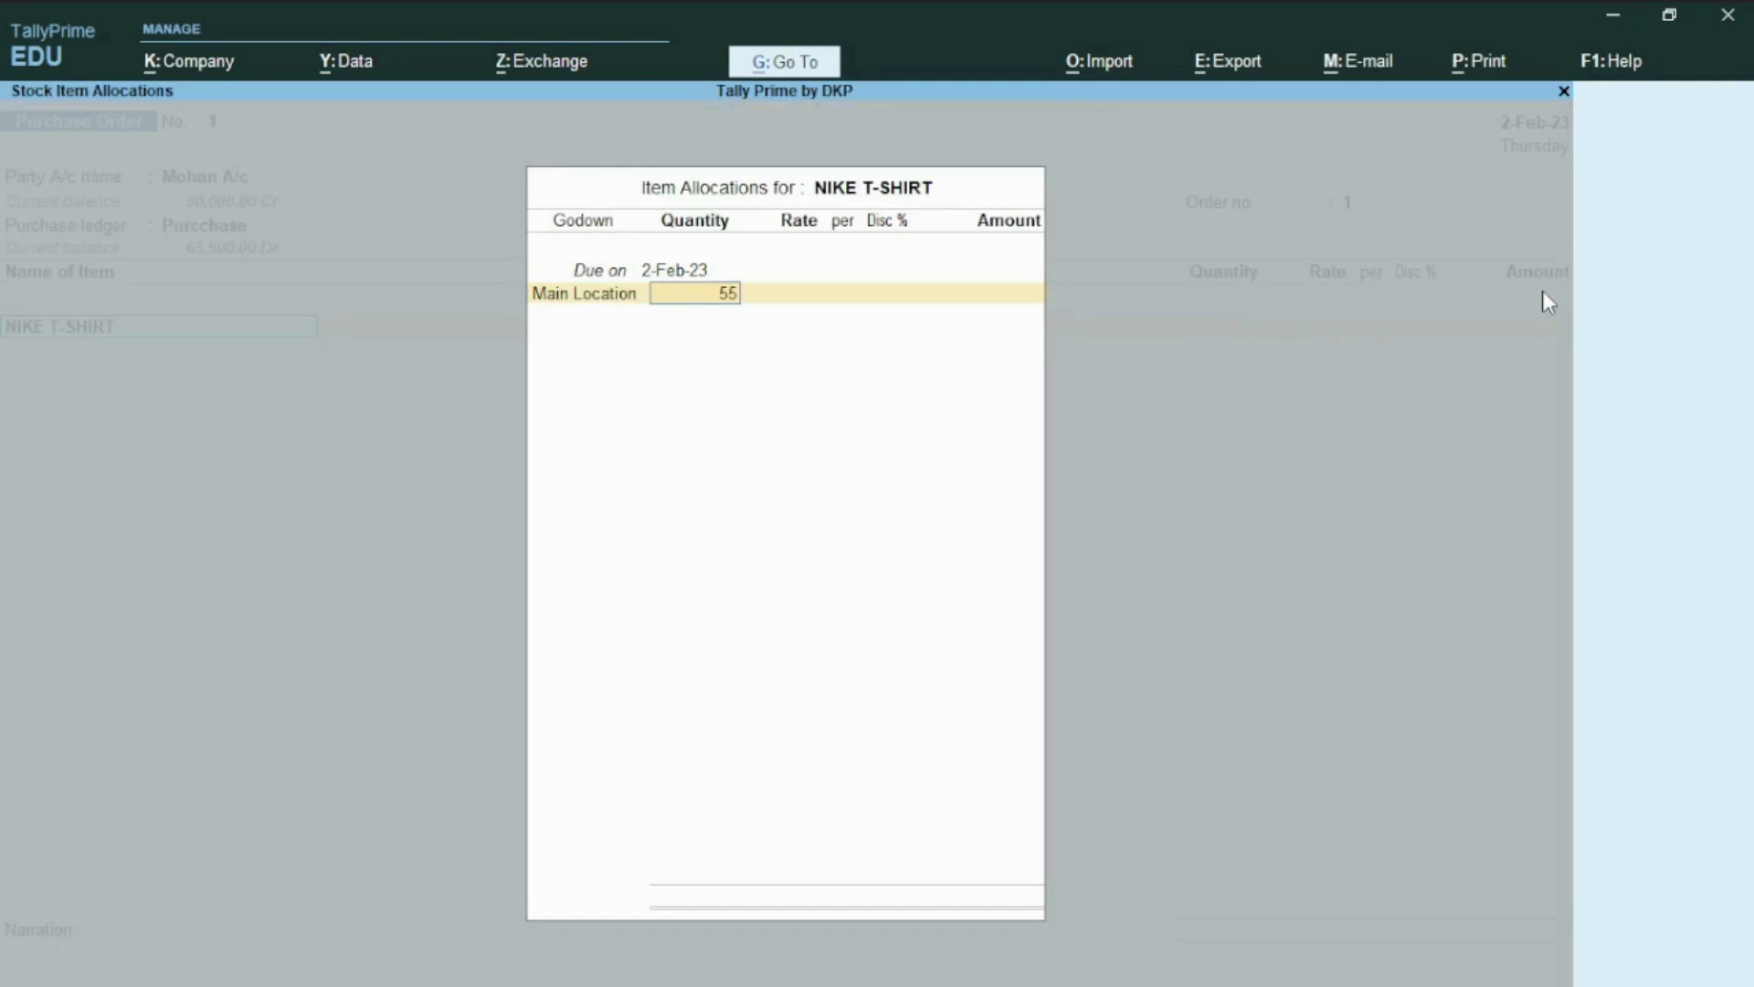
{"action": "key", "text": "Return"}
{"action": "key", "text": "Return"}
{"action": "key", "text": "Return"}
{"action": "key", "text": "Return"}
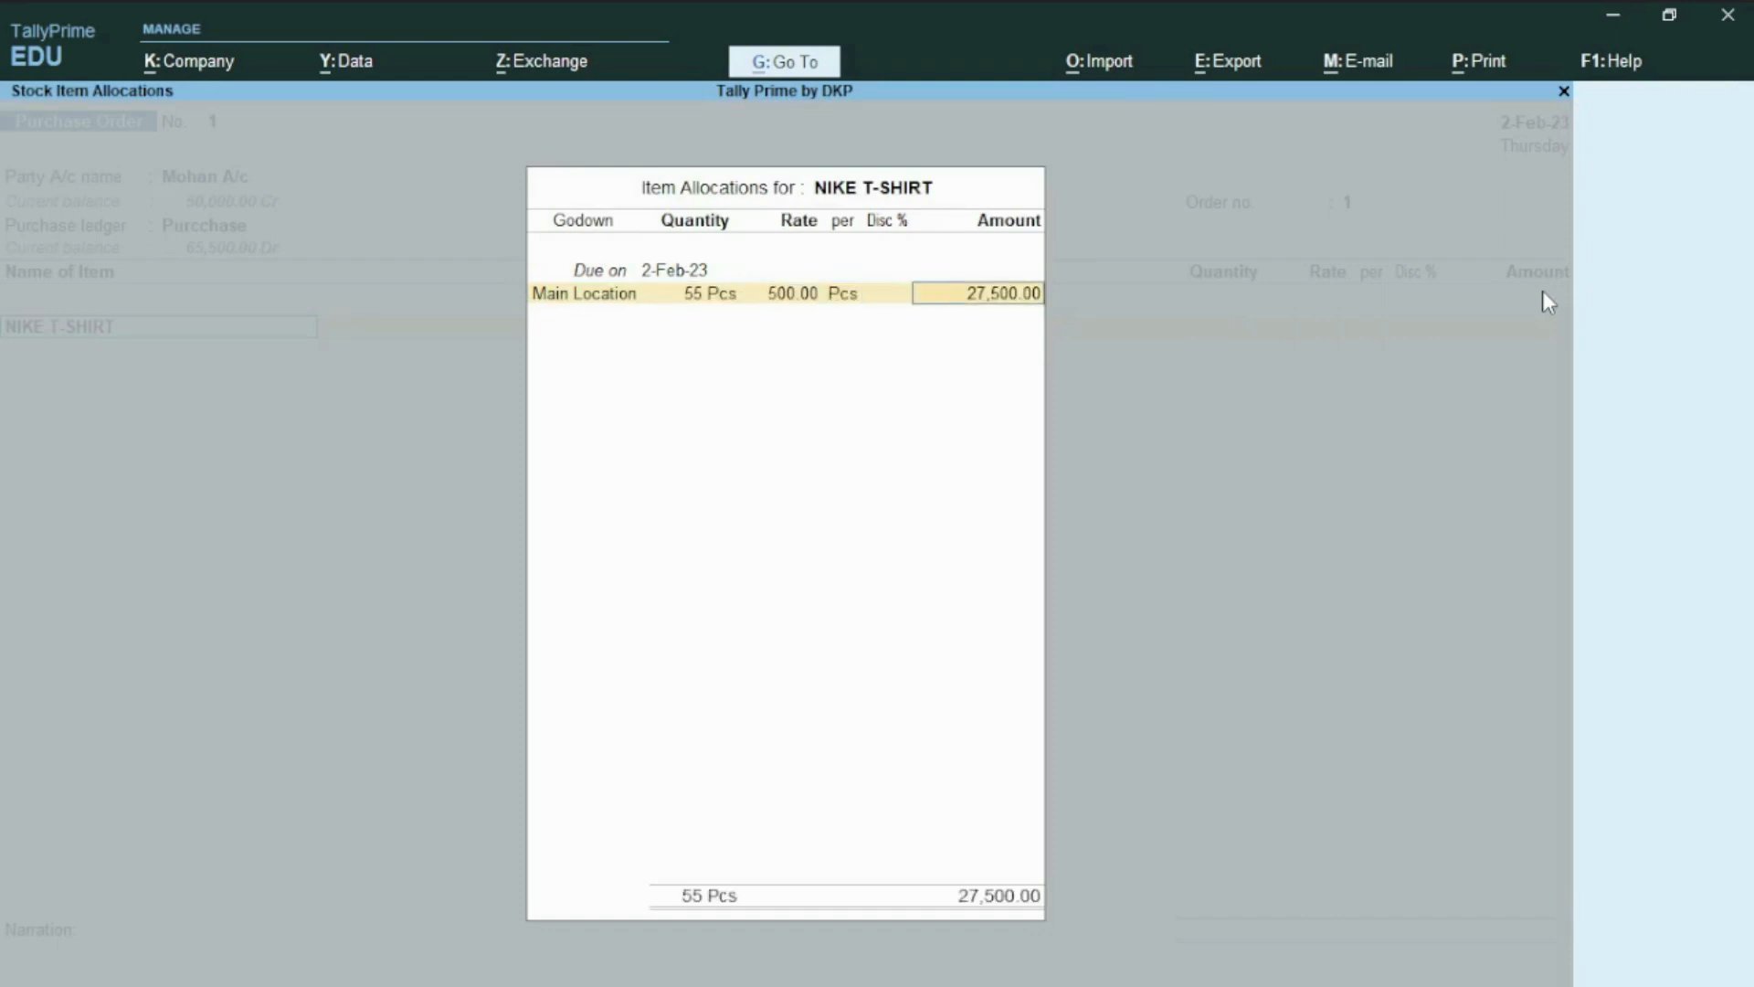
{"action": "key", "text": "Return"}
{"action": "key", "text": "Return"}
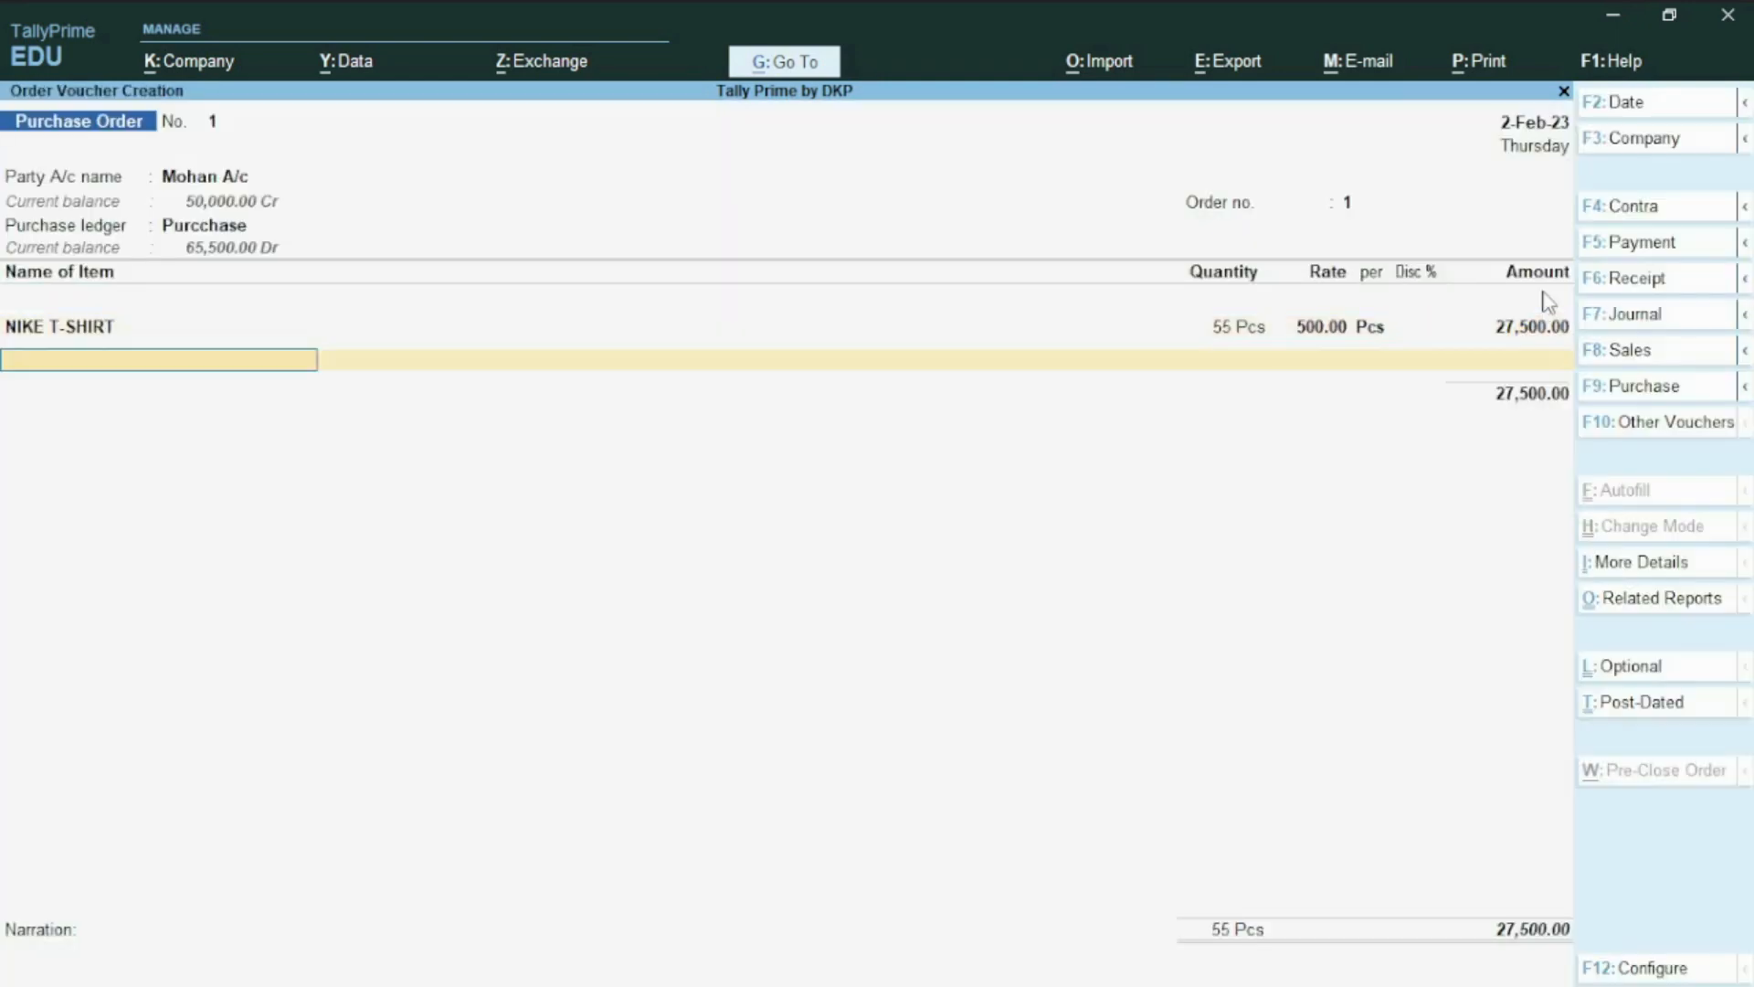
Step: Save the purchase order and return to the Gateway of Tally
{"action": "key", "text": "ctrl+a"}
{"action": "key", "text": "Escape"}
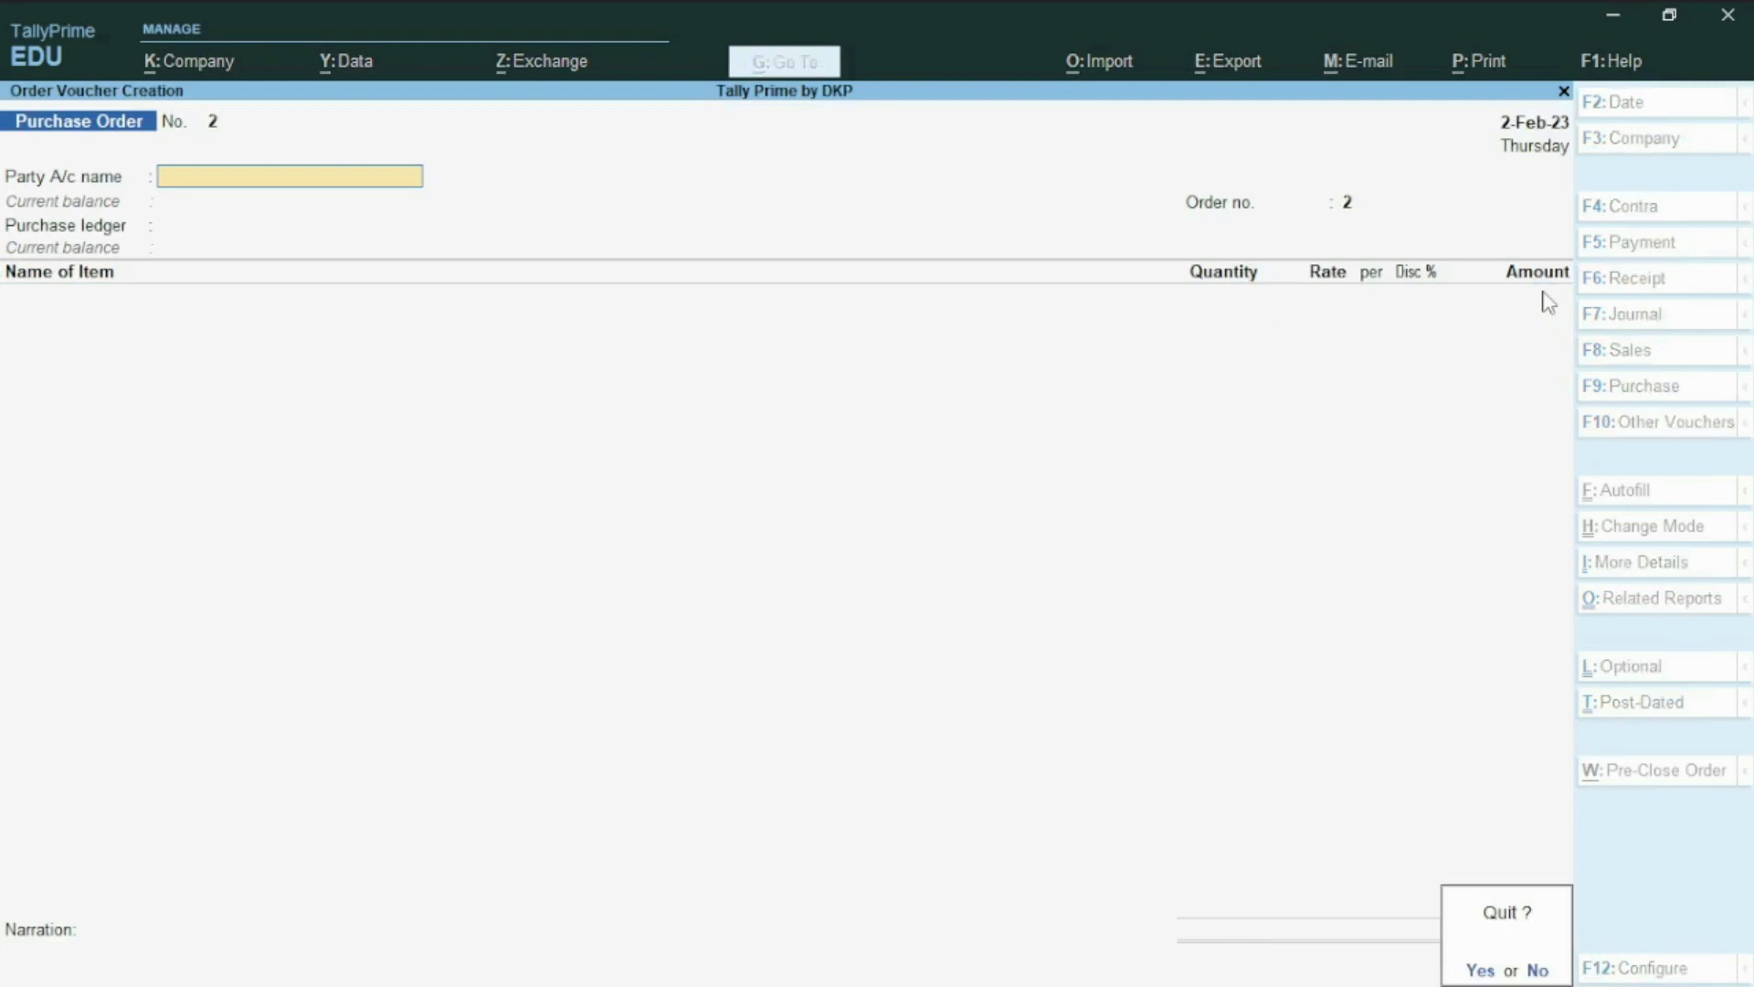
{"action": "key", "text": "Return"}
{"action": "key", "text": "Escape"}
{"action": "key", "text": "n"}
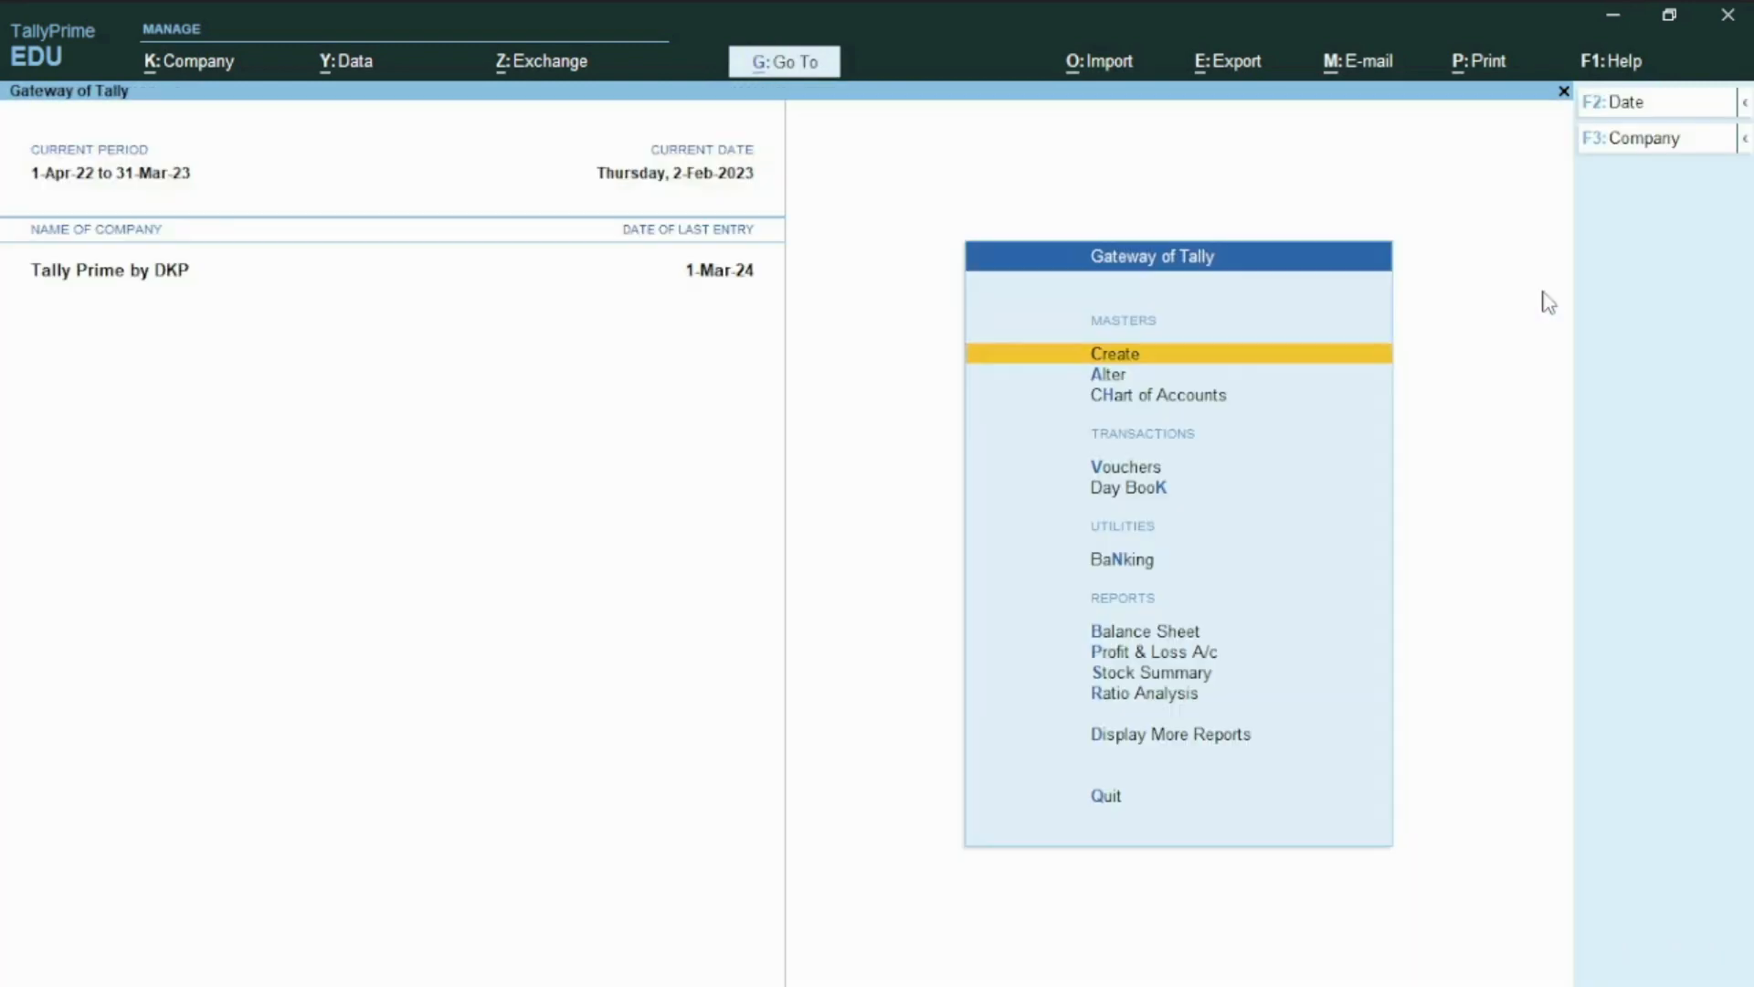
Step: Display the Reorder Status report for the T-SHIRT stock group with the new purchase order included
{"action": "key", "text": "d"}
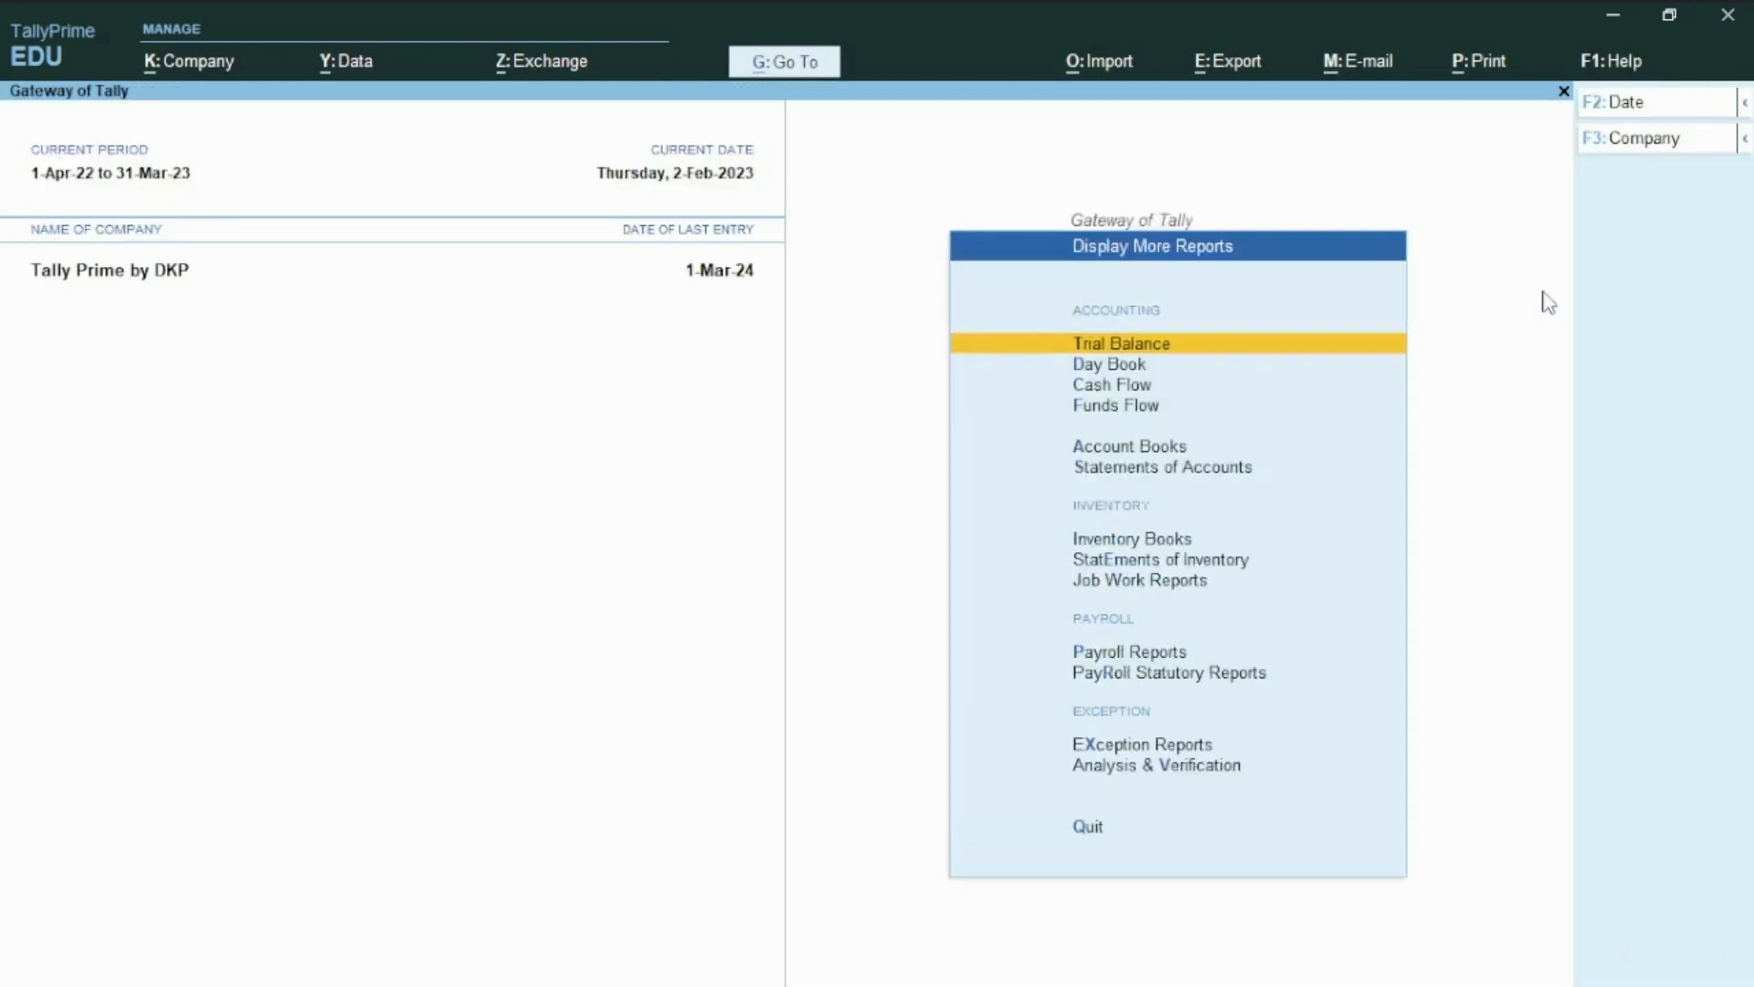
{"action": "key", "text": "e"}
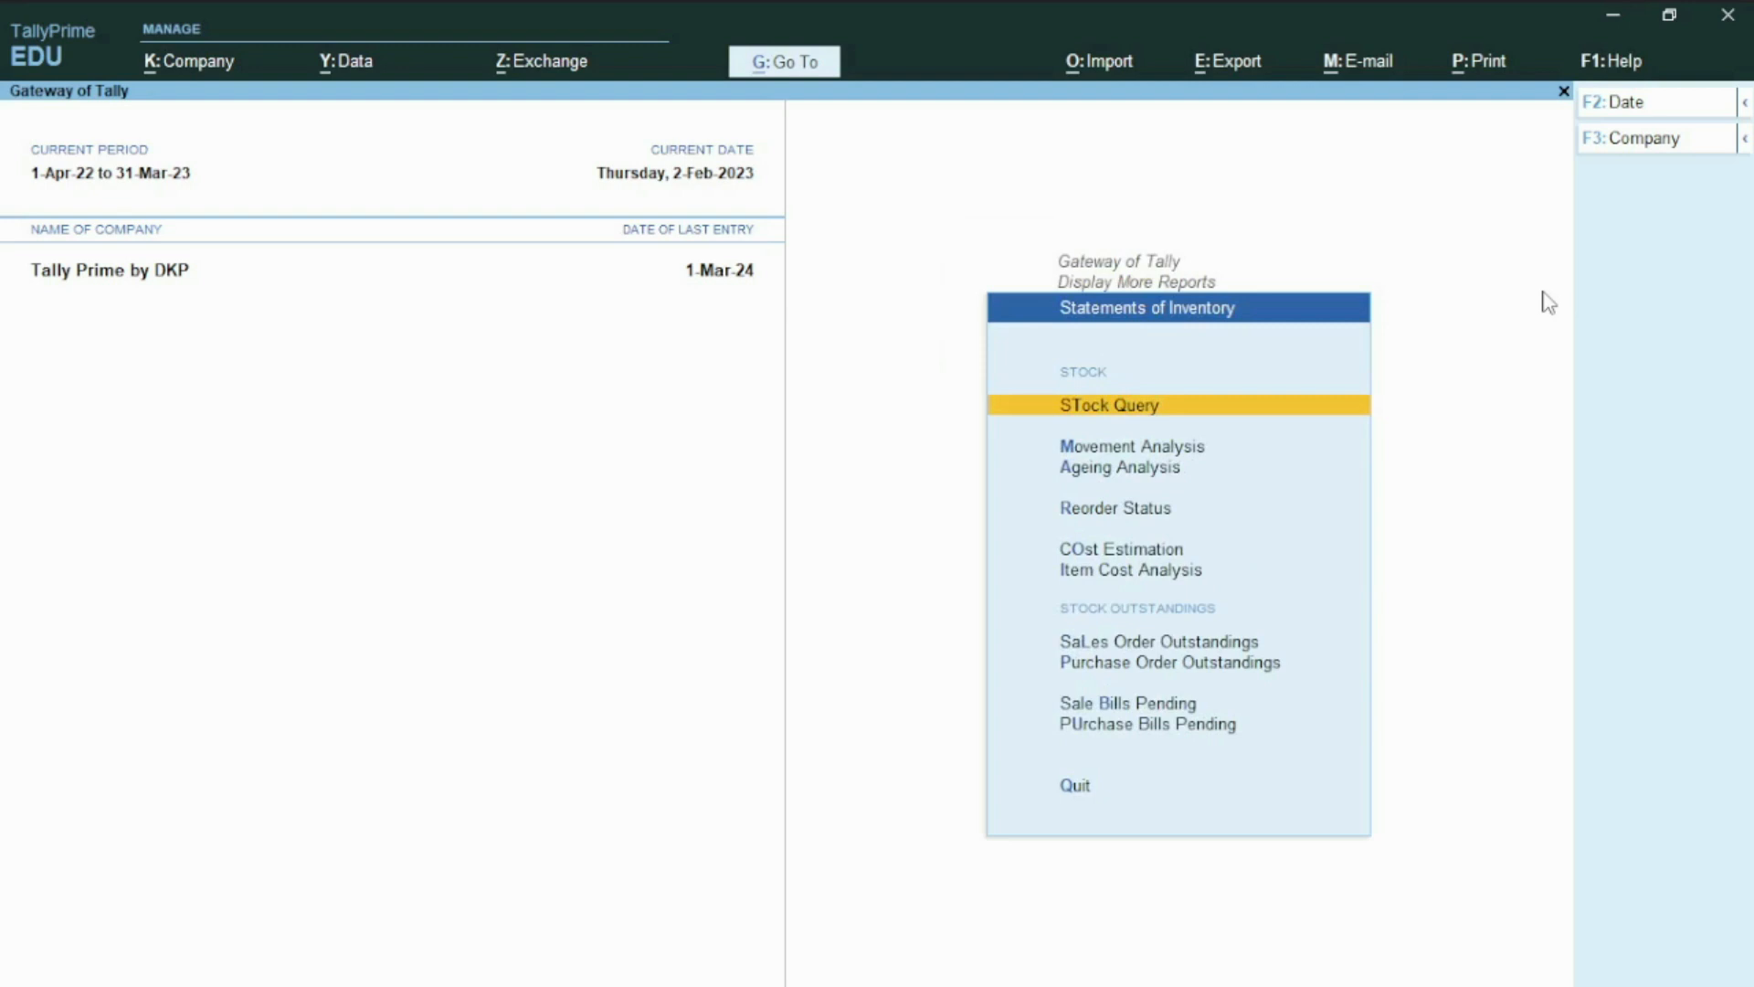
{"action": "key", "text": "r"}
{"action": "key", "text": "Return"}
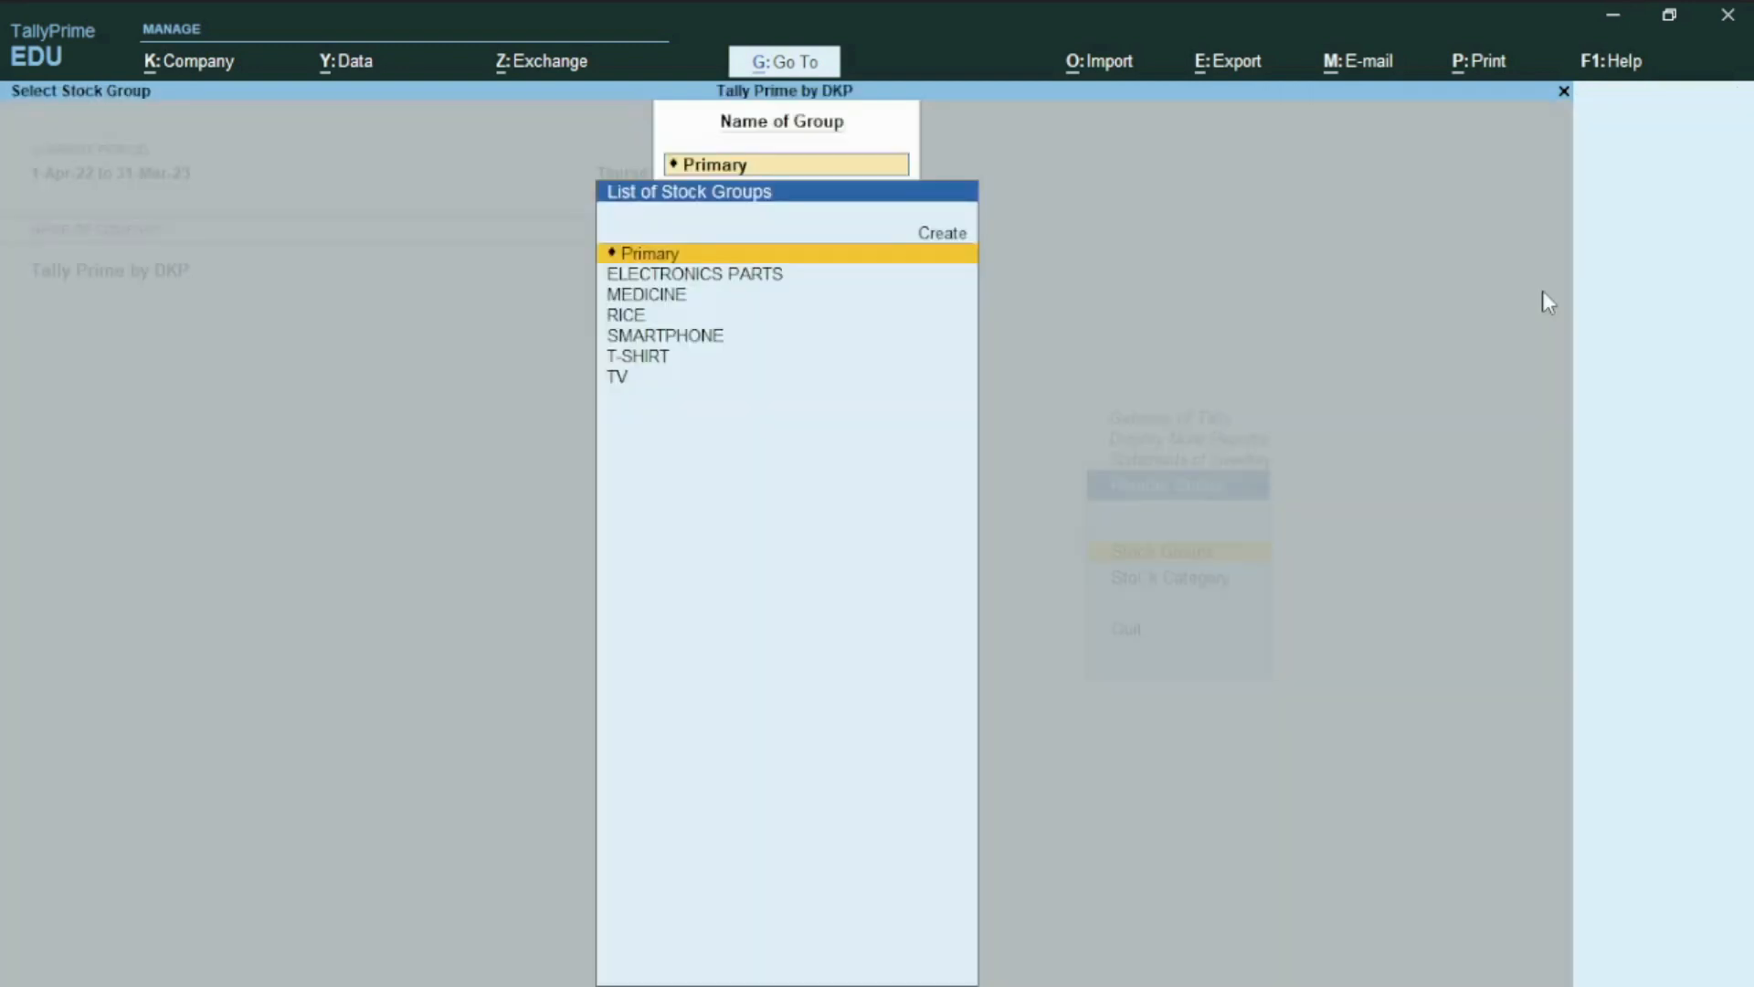
{"action": "key", "text": "Down"}
{"action": "key", "text": "Down"}
{"action": "key", "text": "Down"}
{"action": "key", "text": "Down"}
{"action": "key", "text": "Down"}
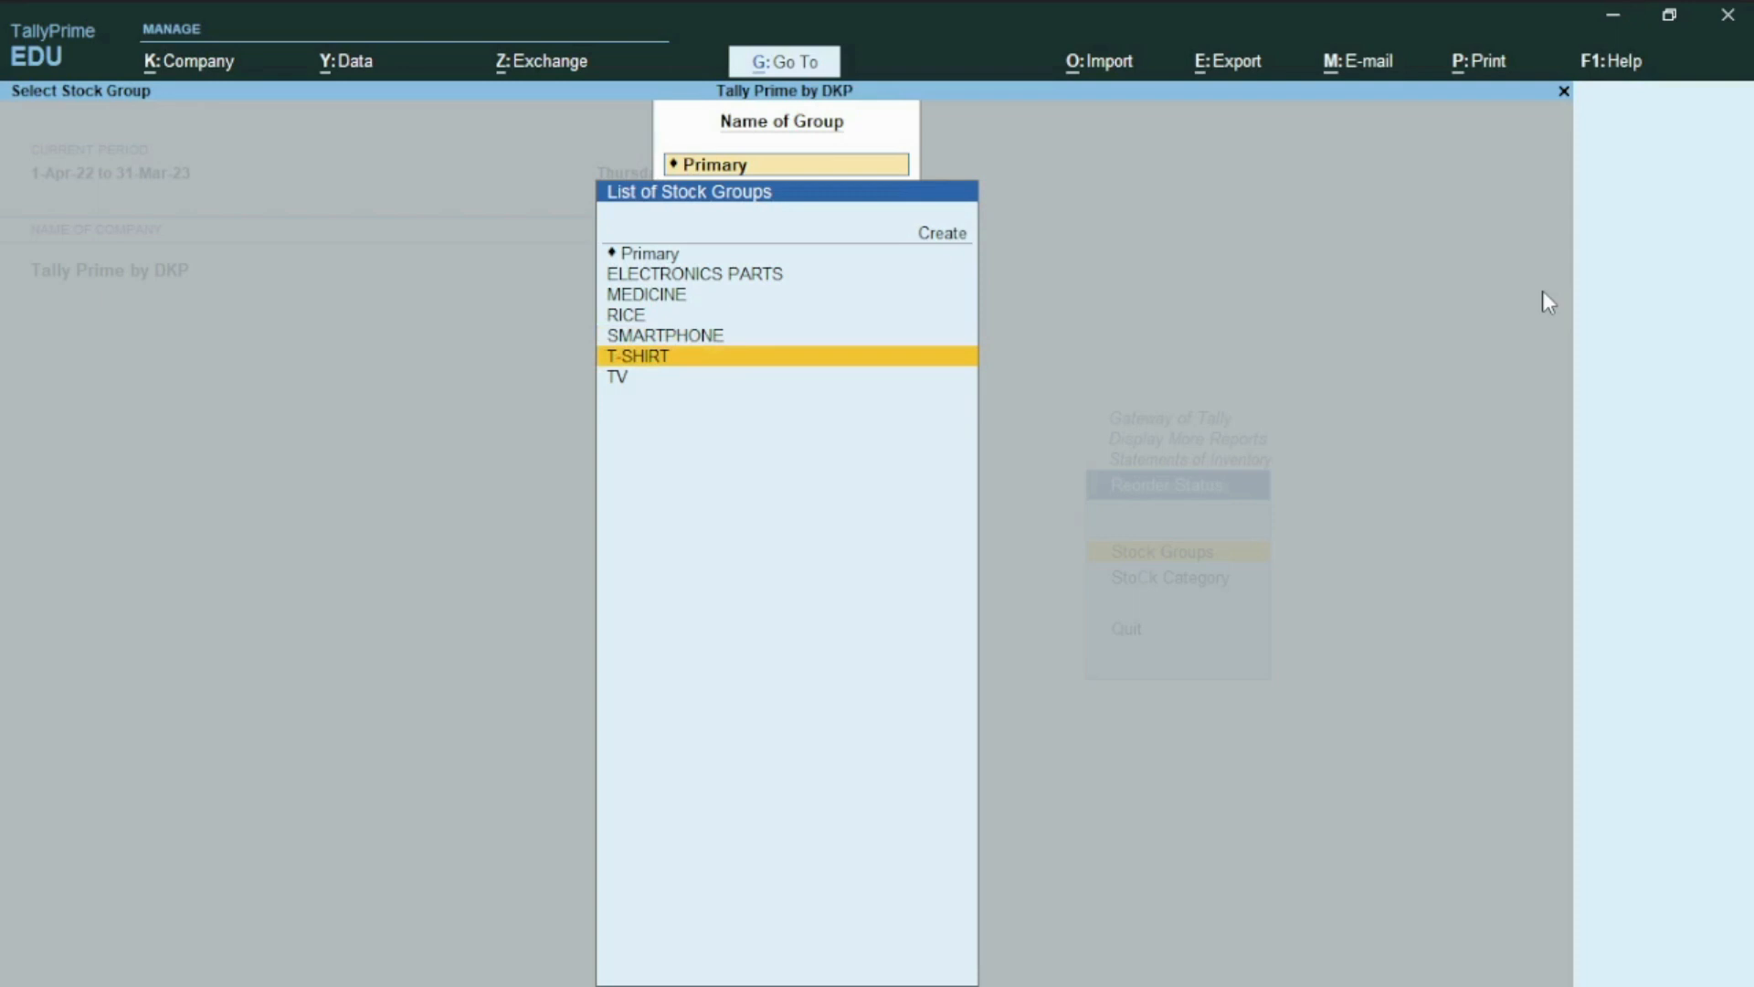
{"action": "key", "text": "Return"}
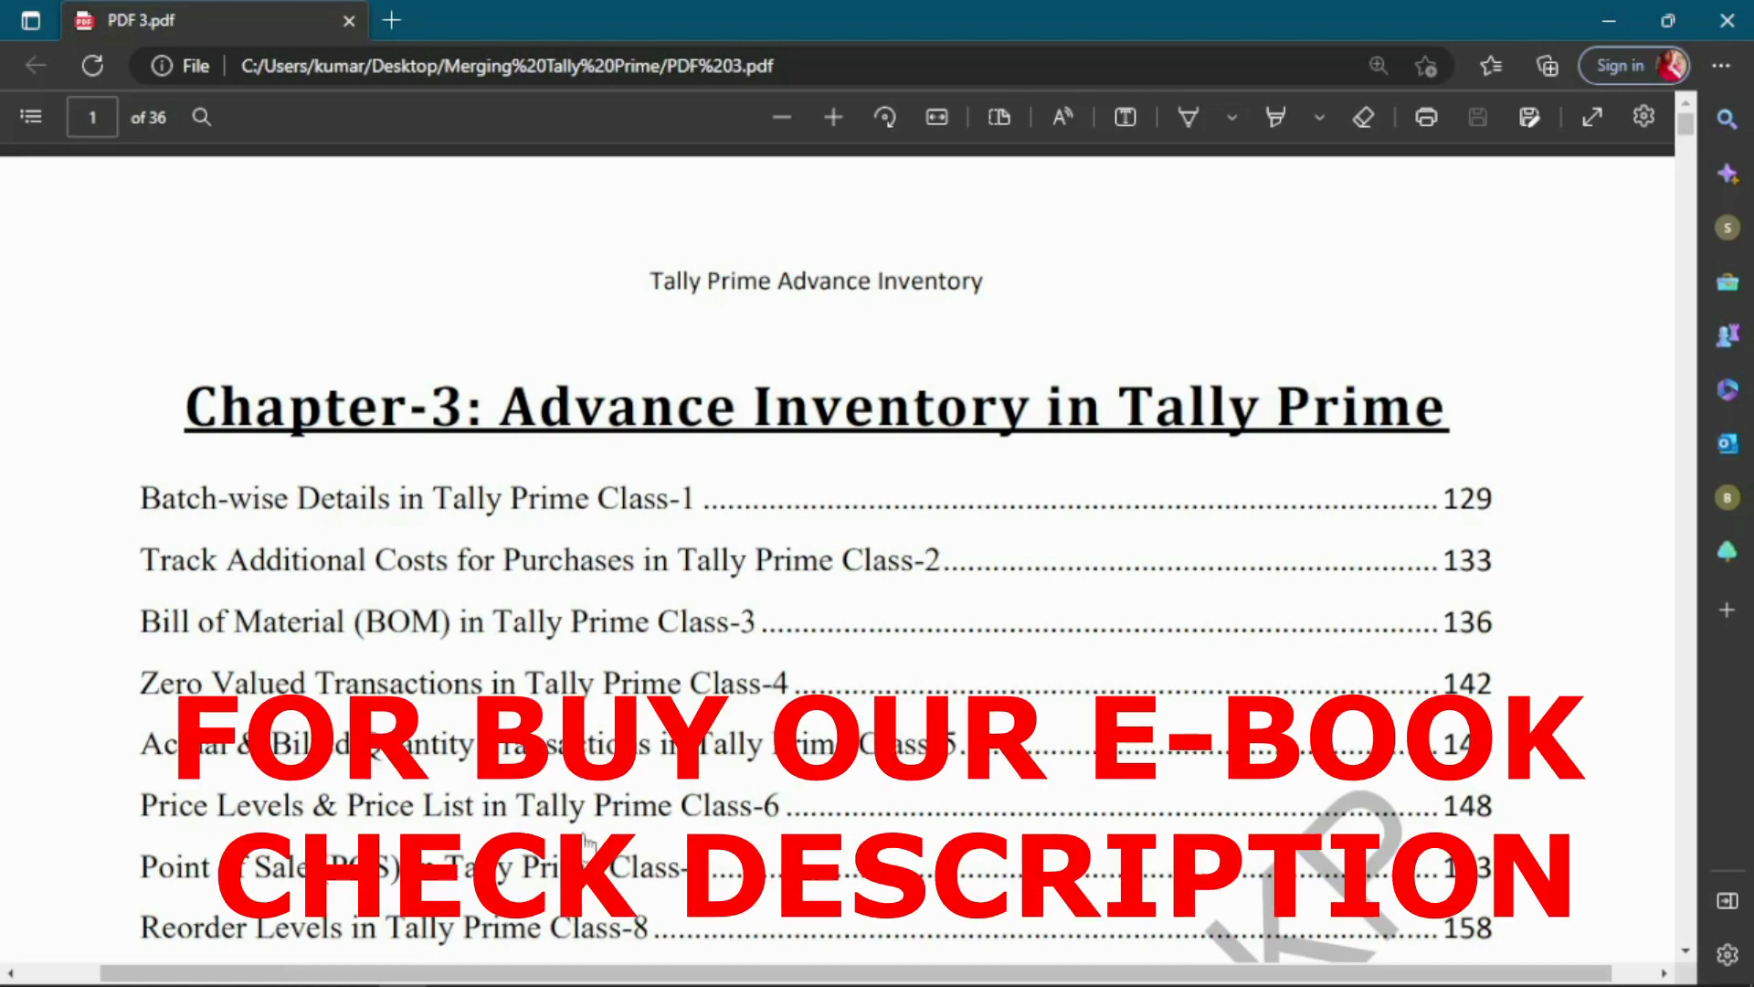
Step: Switch to PDF 3.pdf in the browser and look through its contents page and the reorder level exercises near the end
{"action": "scroll", "coordinate": [393, 868], "scroll_direction": "down", "scroll_amount": 3}
{"action": "scroll", "coordinate": [490, 823], "scroll_direction": "up", "scroll_amount": 3}
{"action": "scroll", "coordinate": [490, 823], "scroll_direction": "down", "scroll_amount": 3}
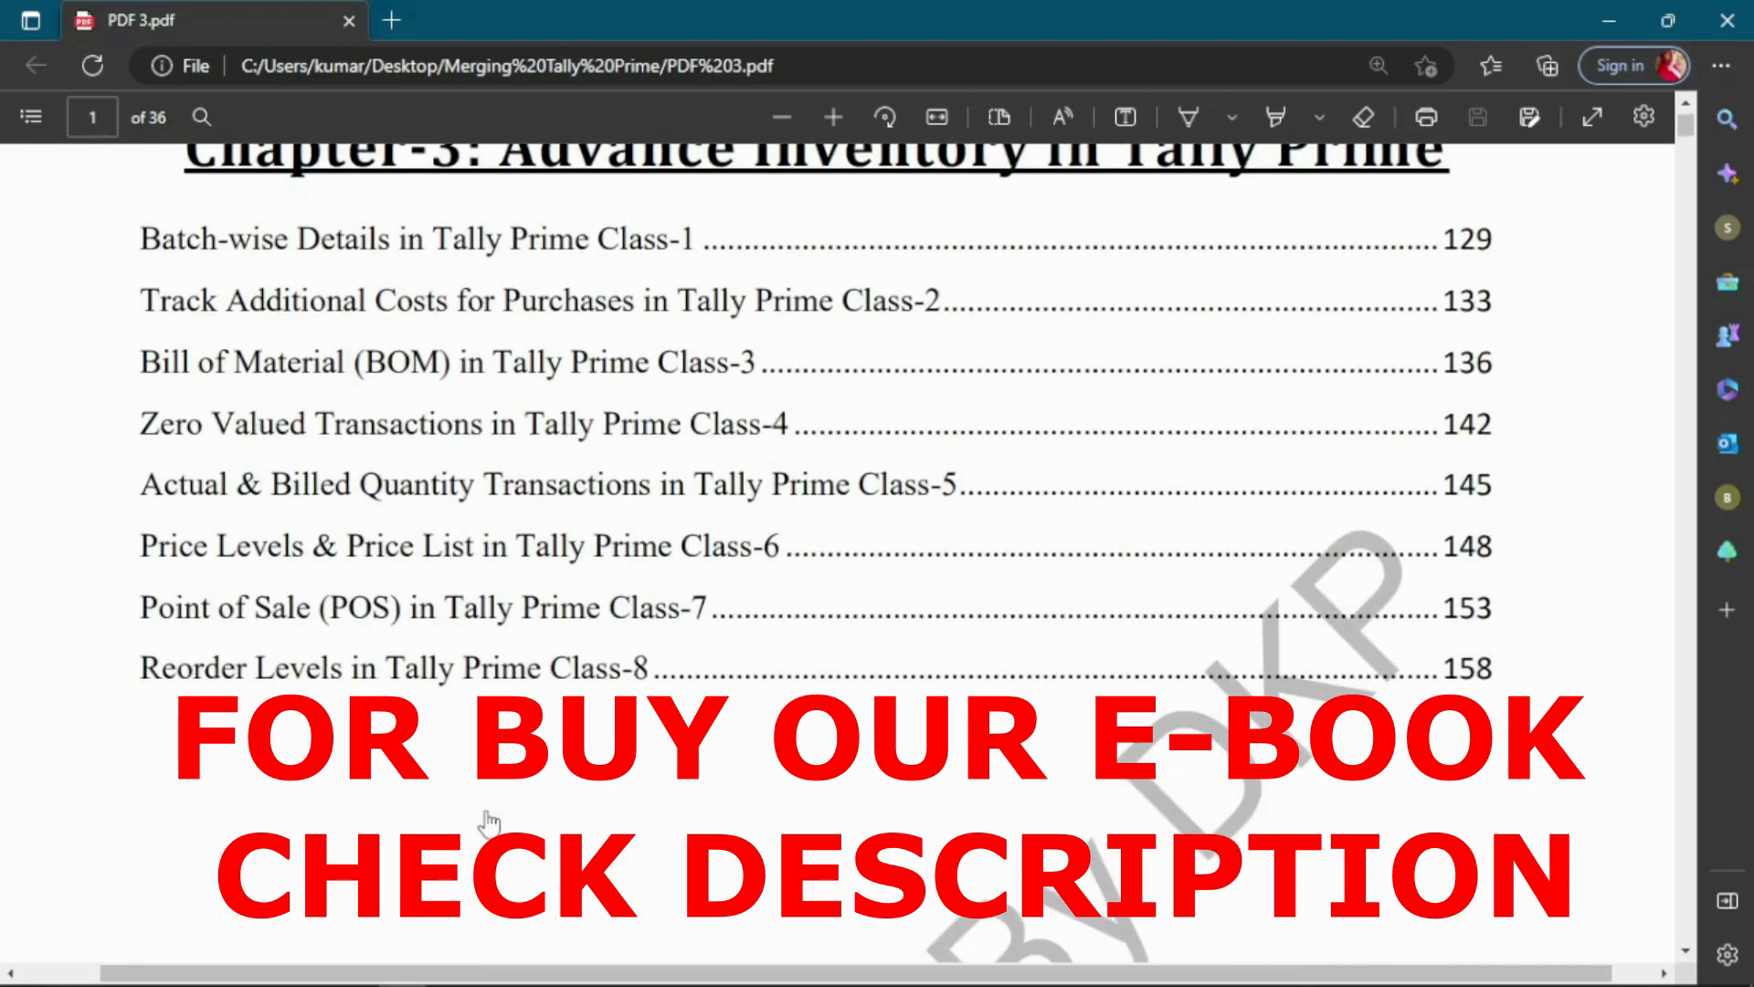
{"action": "key", "text": "End"}
{"action": "scroll", "coordinate": [489, 823], "scroll_direction": "up", "scroll_amount": 10}
{"action": "scroll", "coordinate": [490, 823], "scroll_direction": "up", "scroll_amount": 20}
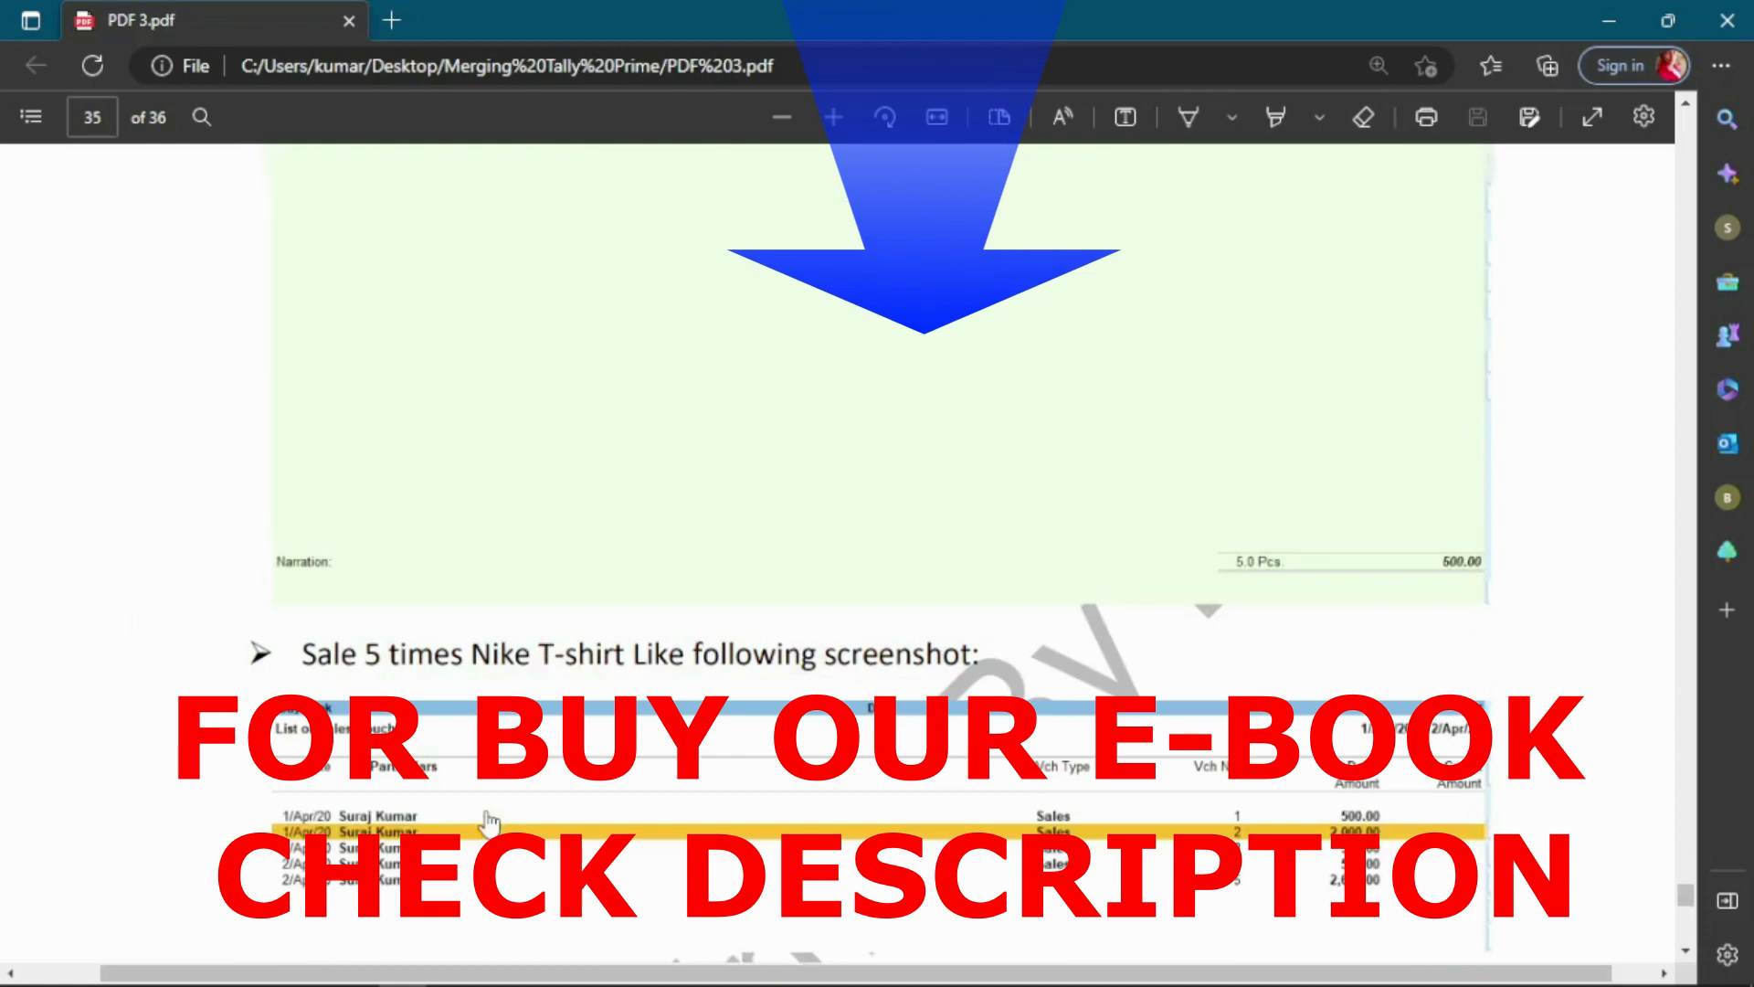
{"action": "scroll", "coordinate": [489, 822], "scroll_direction": "up", "scroll_amount": 15}
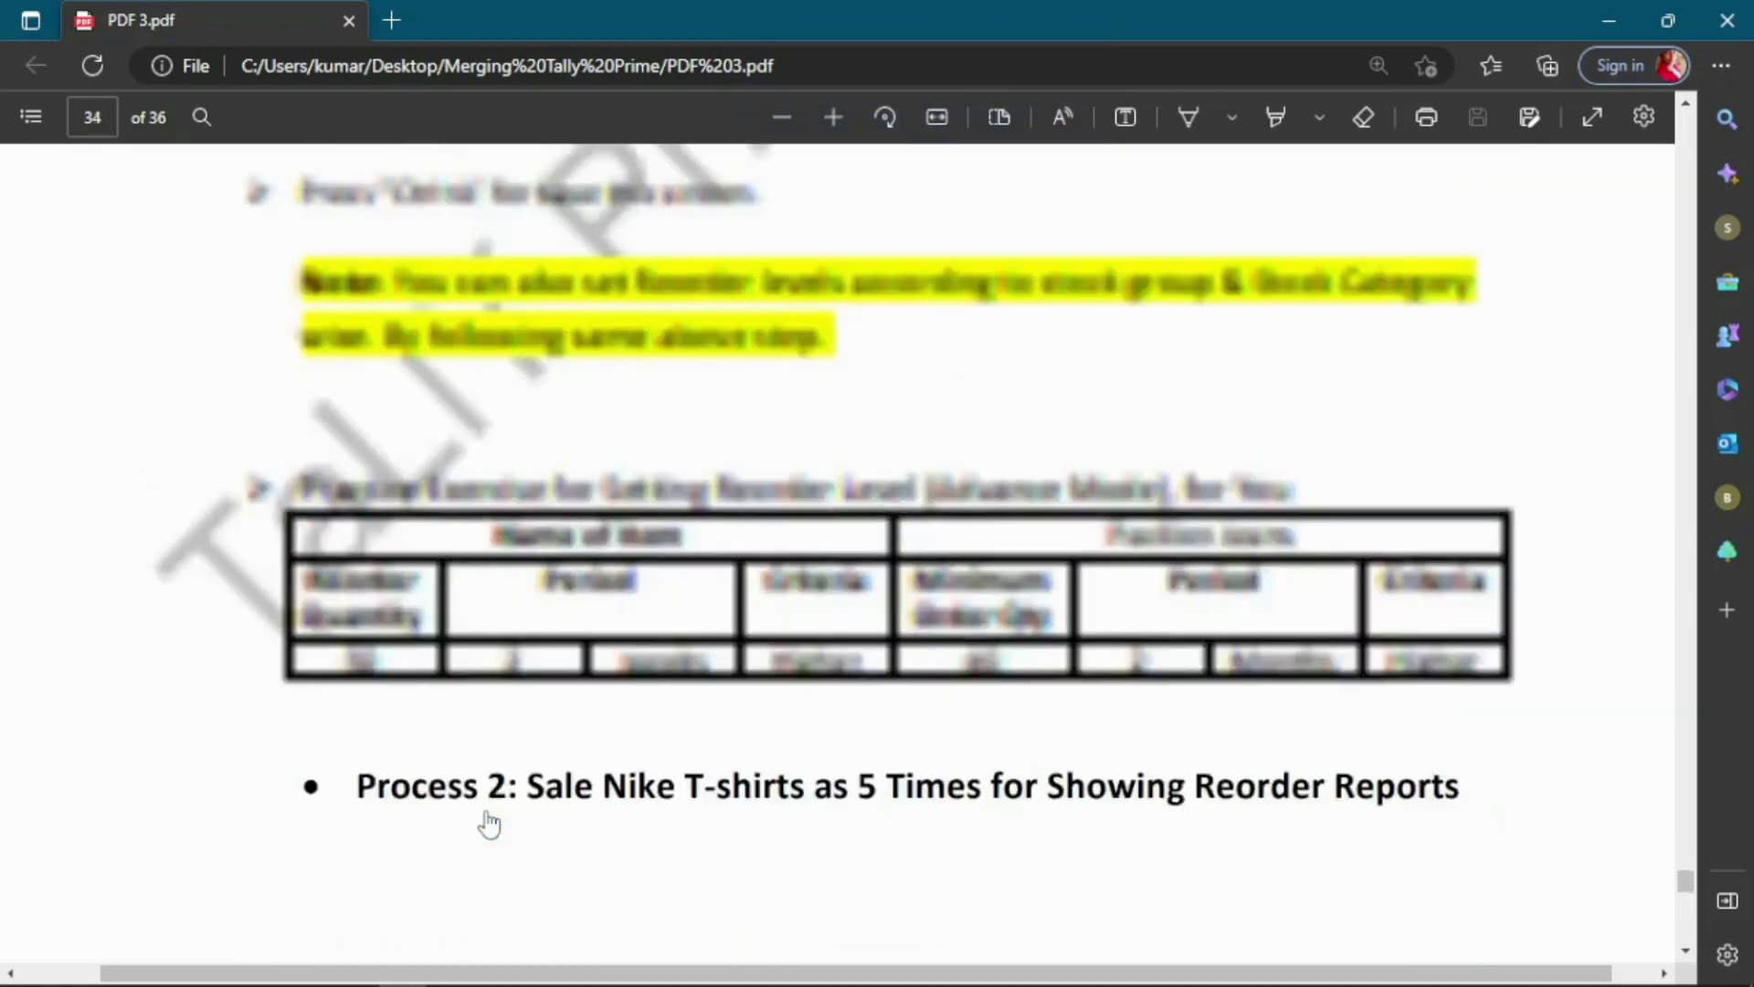